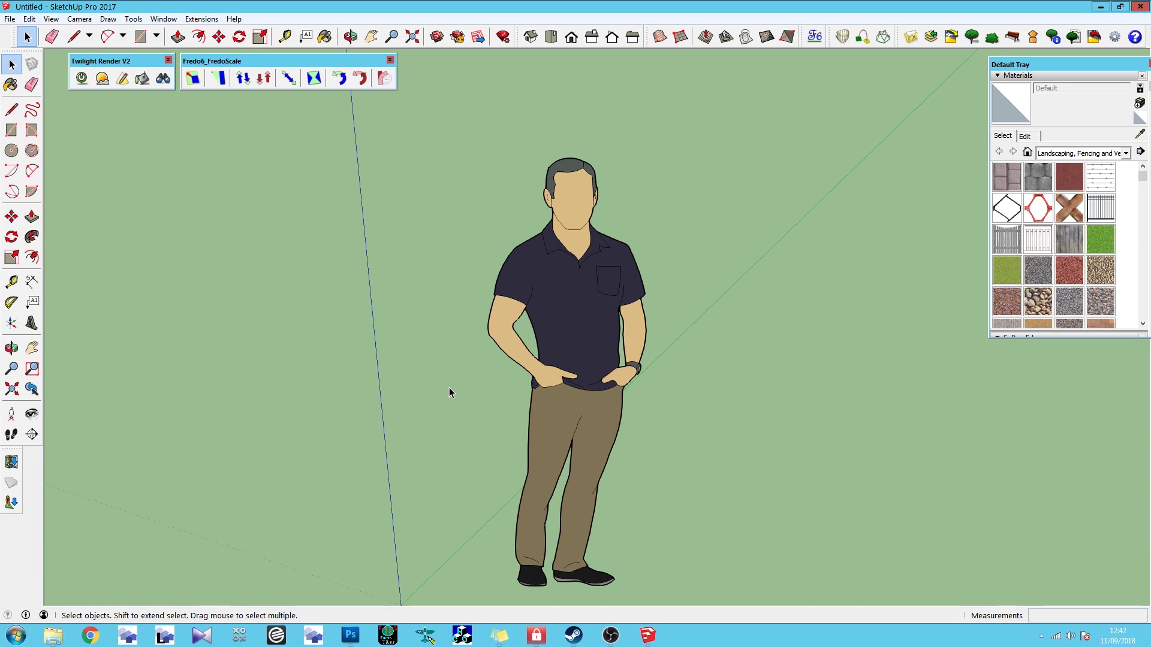
scroll(552, 279, "down", 3)
middle_click_drag(580, 382, 541, 346)
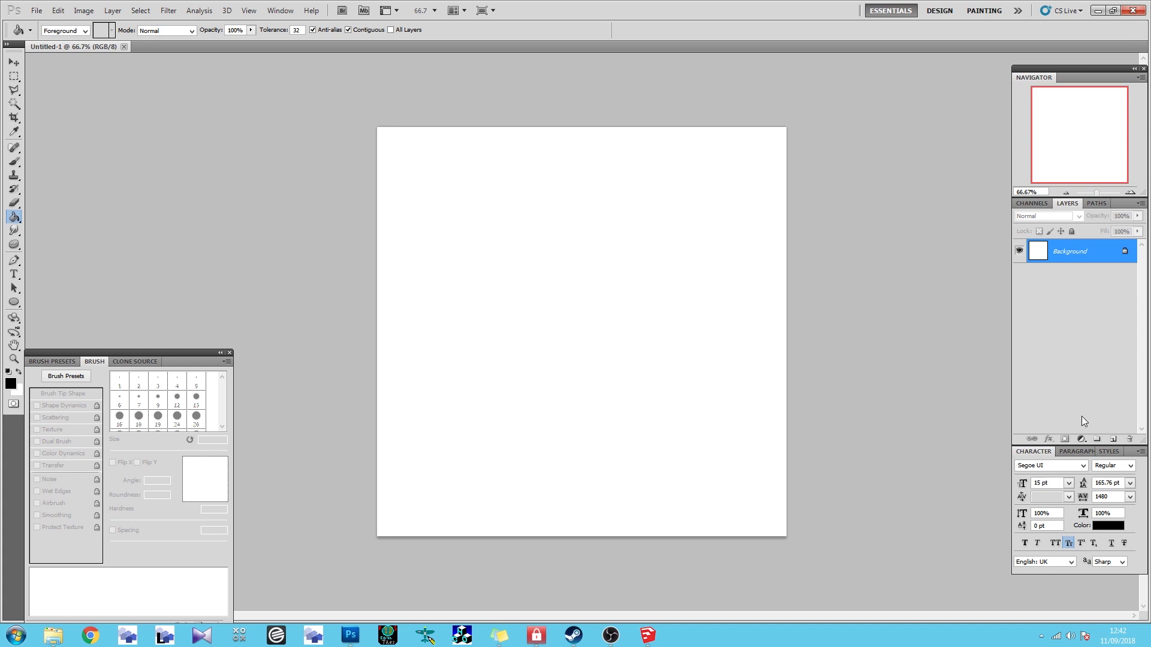
Step: Add a new layer above the background and set the Brush tool to a soft 129 px tip with 0% hardness
left_click(1113, 440)
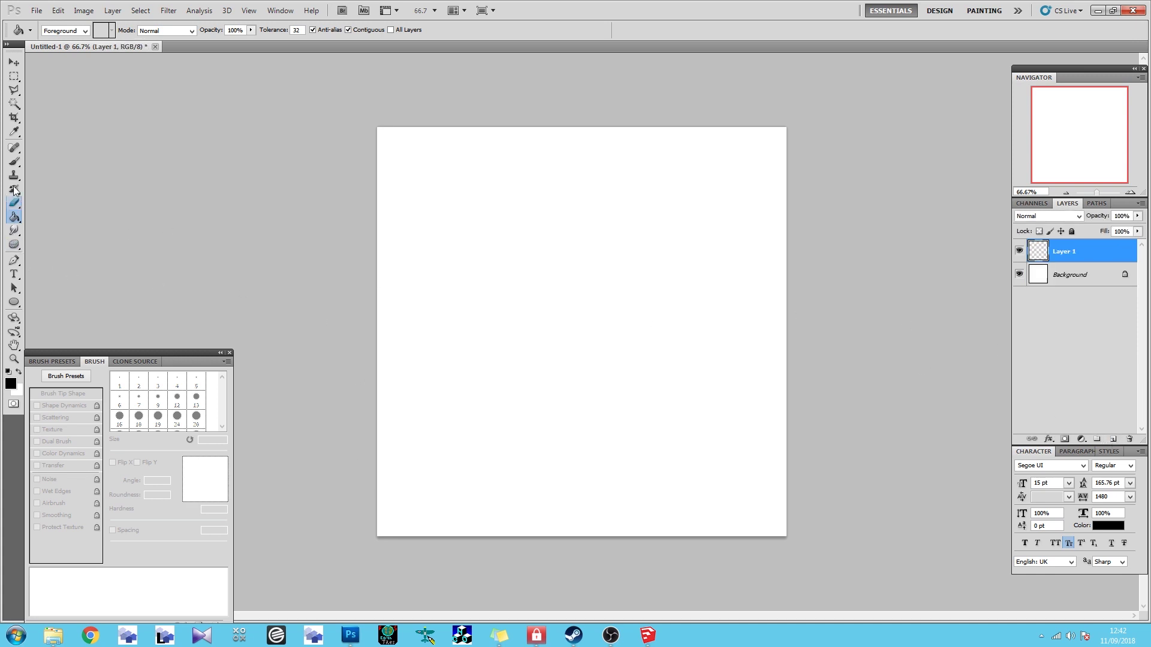
left_click(13, 162)
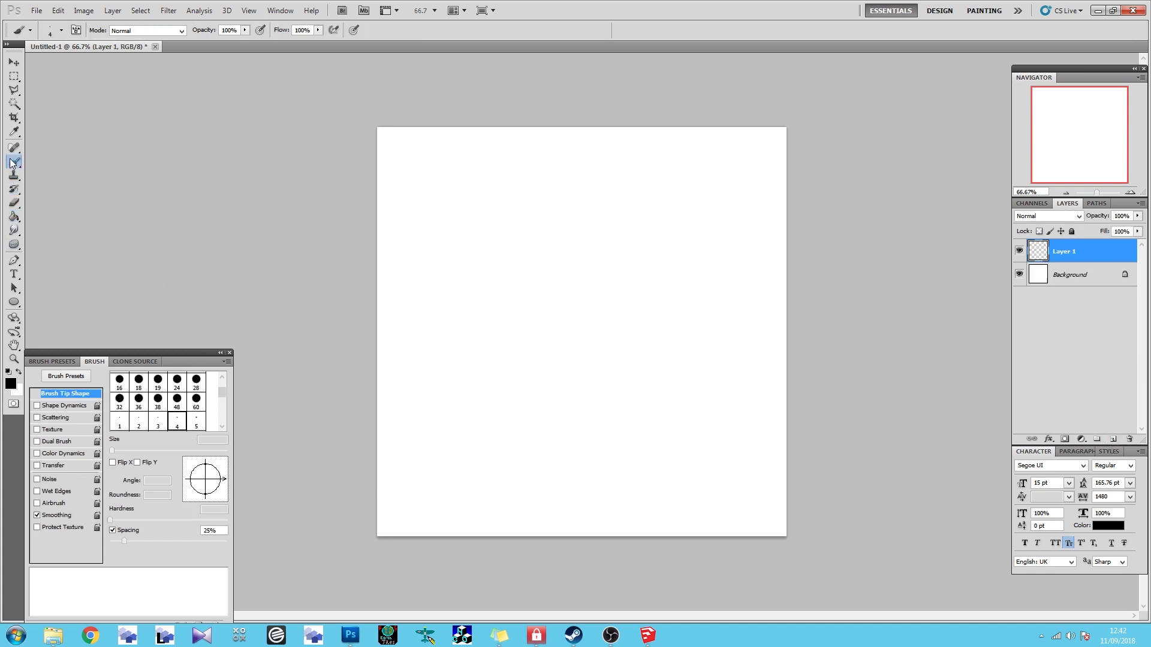
left_click(61, 30)
left_click_drag(78, 62, 86, 62)
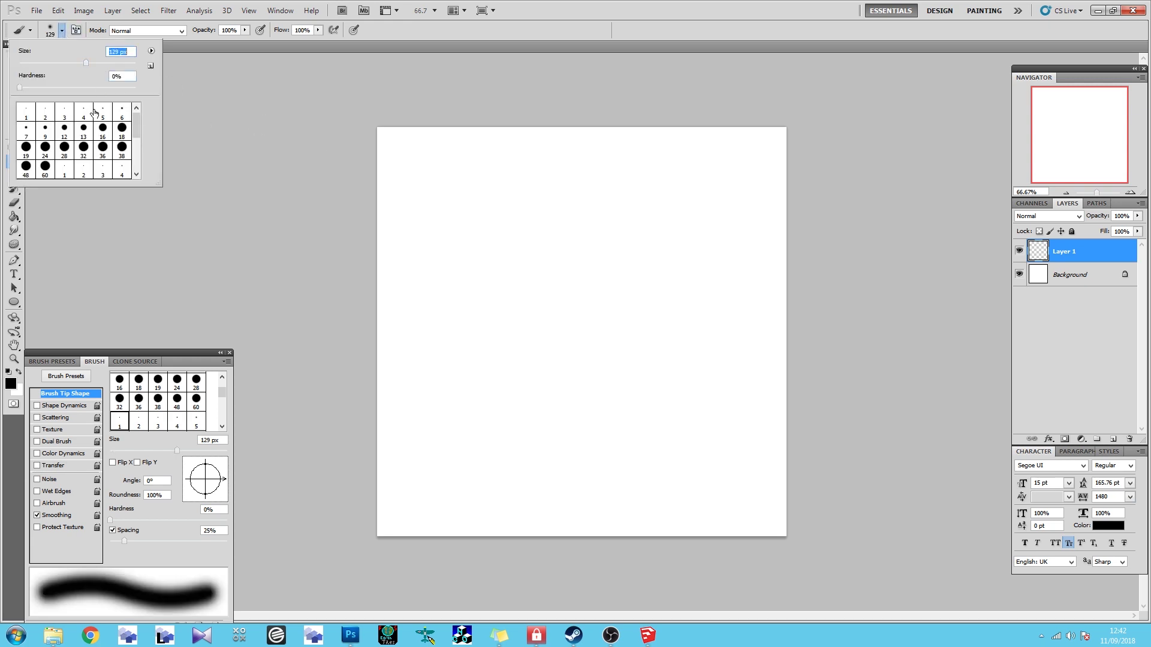
left_click(437, 37)
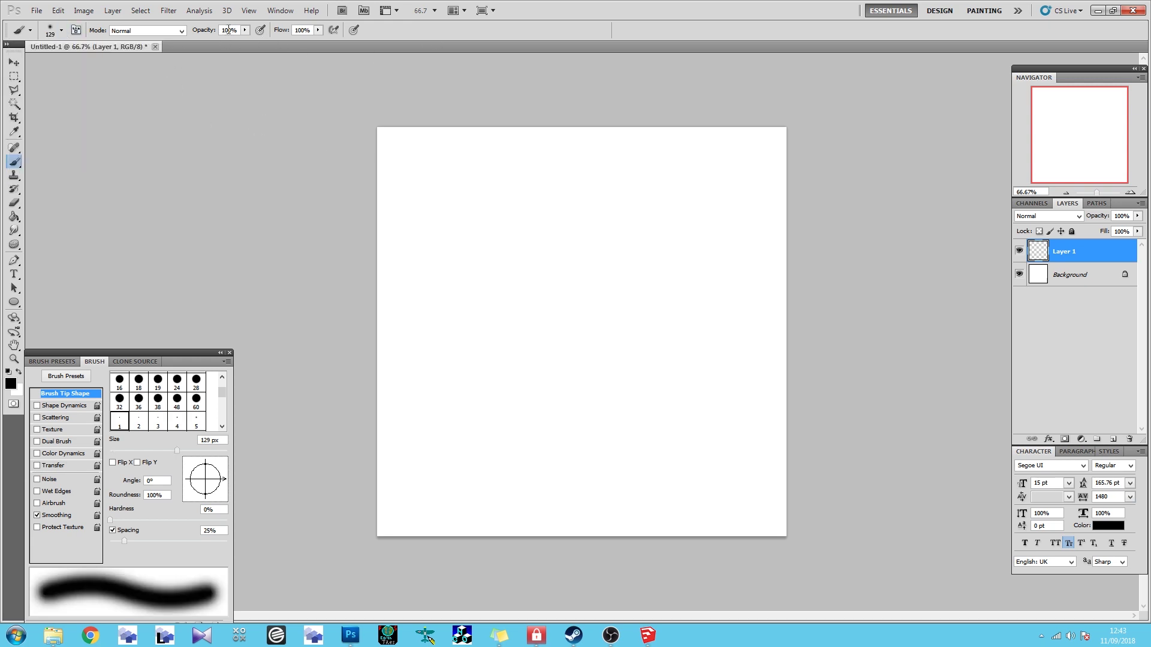
Step: Lower the brush opacity to 30% and enlarge the brush to 236 px
left_click(244, 30)
left_click_drag(201, 43, 199, 44)
left_click(62, 33)
left_click(109, 64)
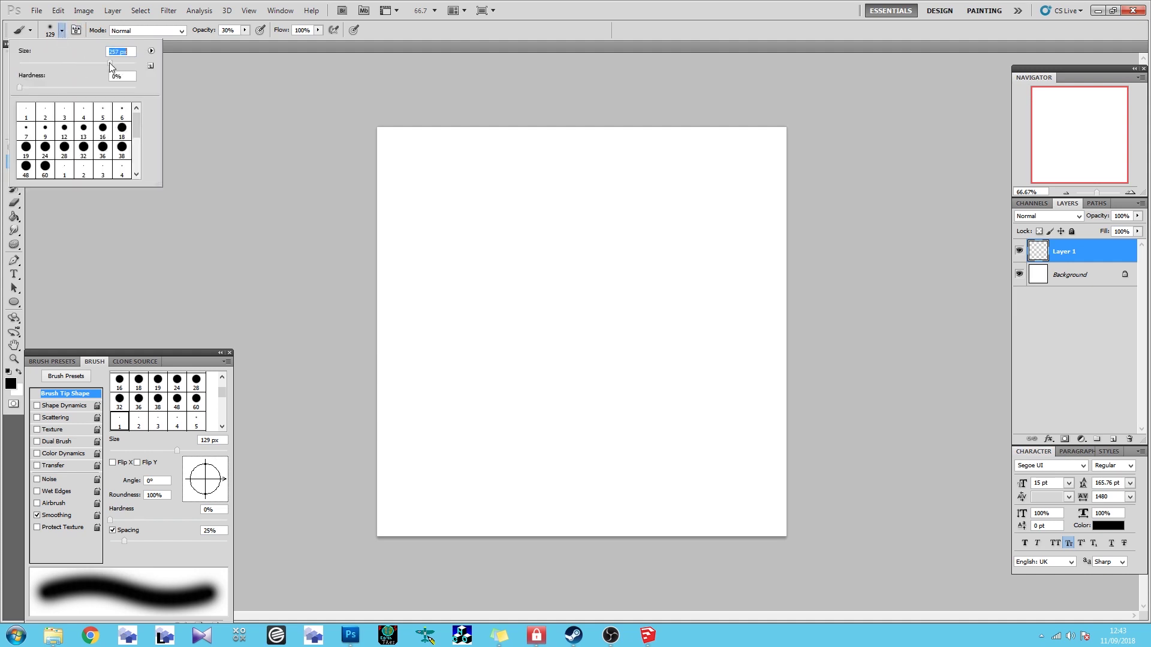
left_click(468, 33)
Step: Paint an irregular soft grey puddle shape across the middle of Layer 1, clearing the first attempt and repainting it
mouse_move(492, 264)
left_mouse_down()
mouse_move(663, 372)
mouse_move(609, 175)
mouse_move(527, 300)
mouse_move(484, 319)
mouse_move(527, 380)
mouse_move(630, 308)
mouse_move(614, 293)
left_mouse_up()
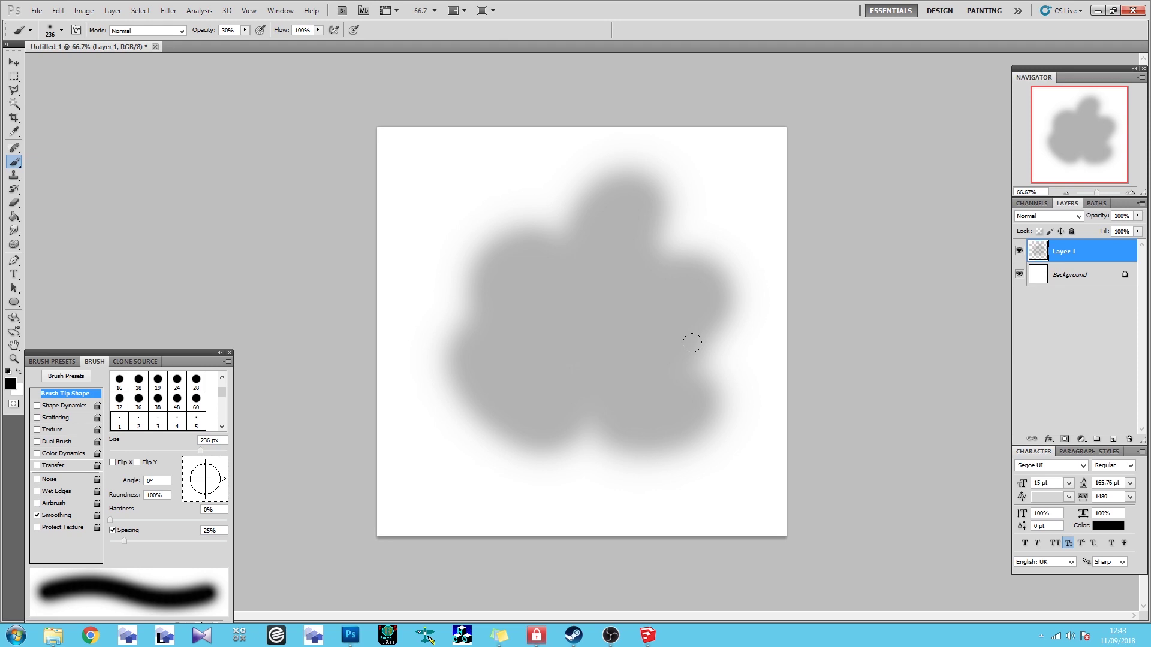
key("Delete")
mouse_move(456, 279)
left_mouse_down()
mouse_move(476, 226)
mouse_move(576, 239)
mouse_move(518, 356)
mouse_move(635, 344)
mouse_move(676, 398)
mouse_move(612, 385)
mouse_move(542, 300)
left_mouse_up()
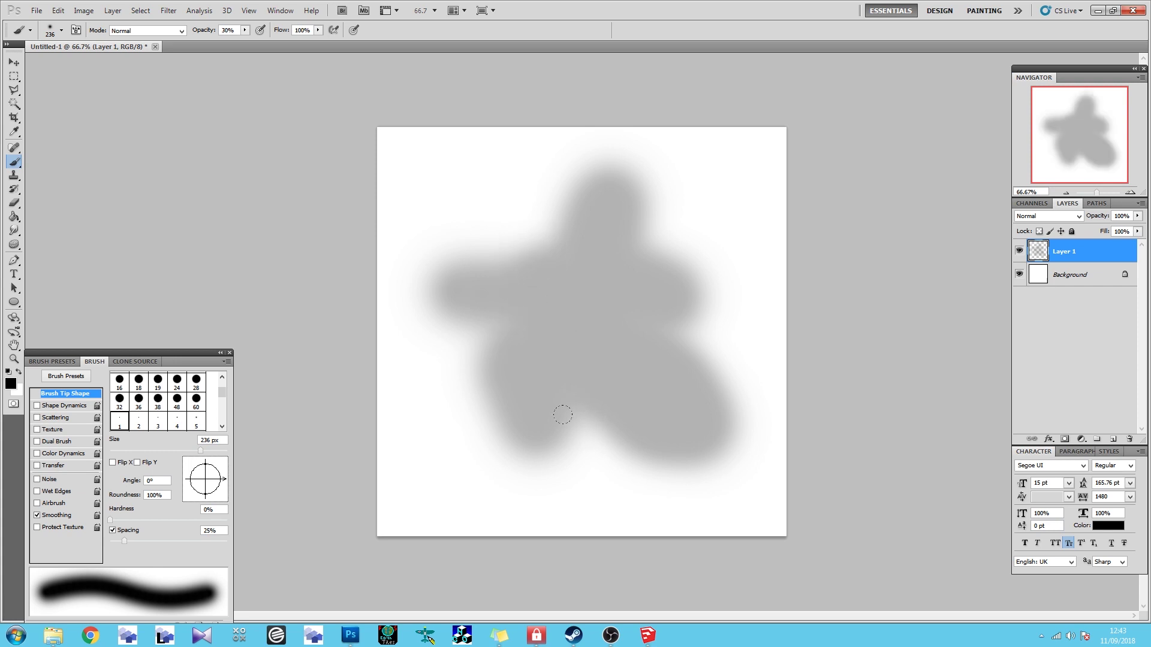
Step: Transform the painted puddle layer to 106% width and 109.64% height so its bounds fill the whole canvas
left_click(14, 63)
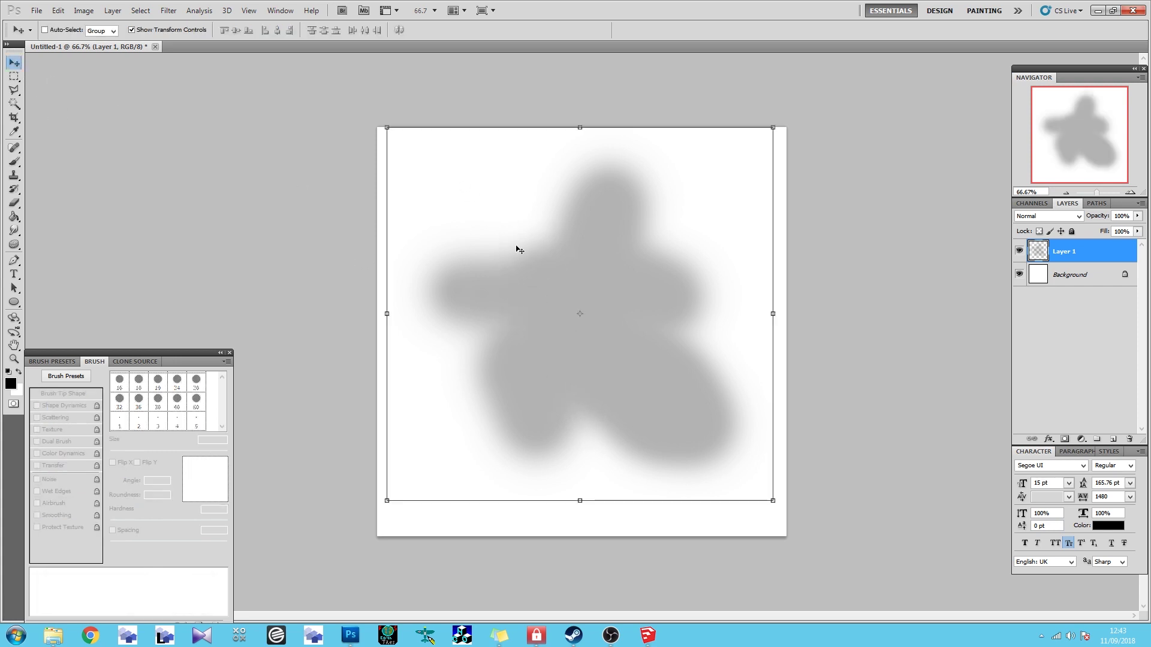
key("ctrl+t")
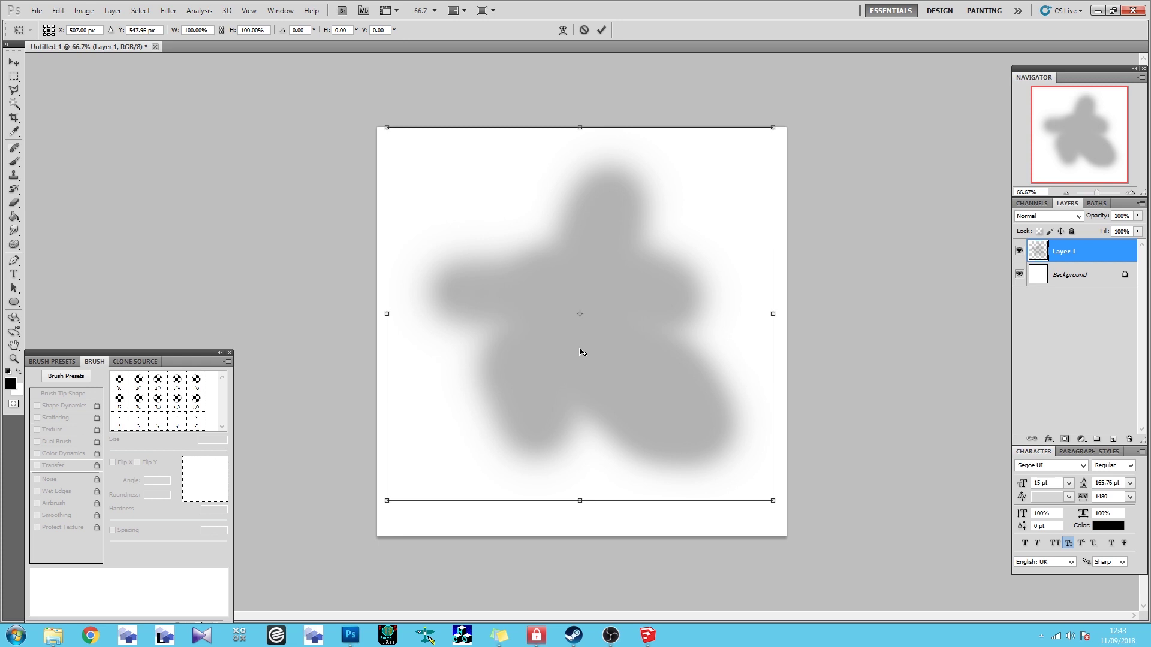
left_click_drag(582, 359, 578, 326)
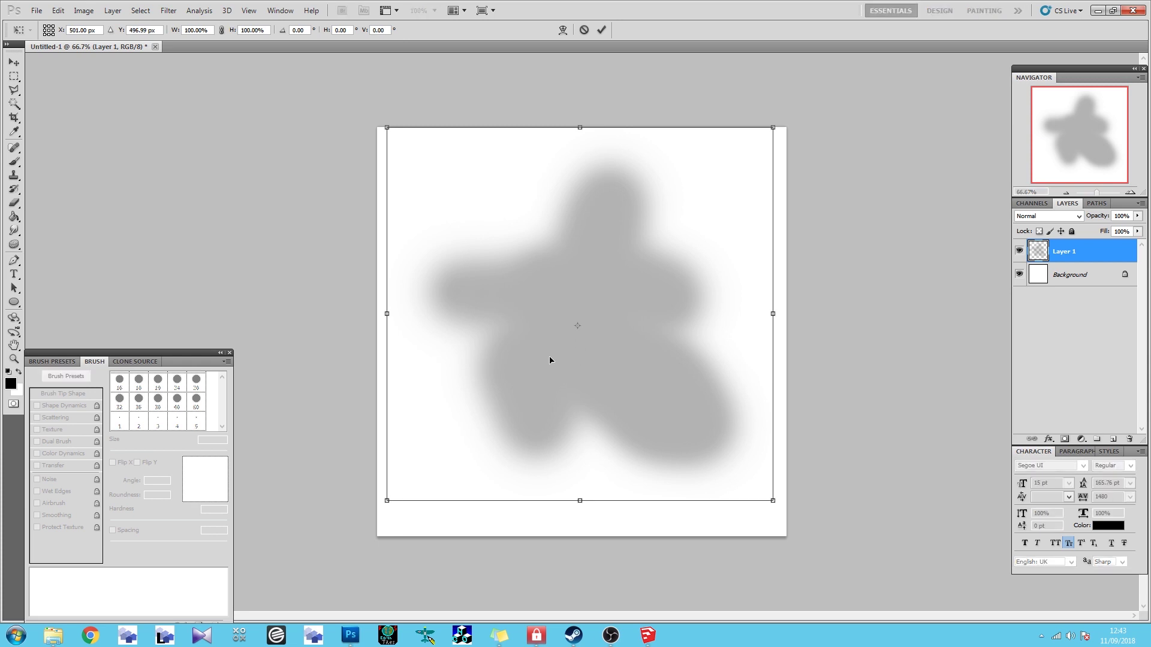
left_click_drag(517, 240, 507, 233)
left_click_drag(763, 500, 787, 538)
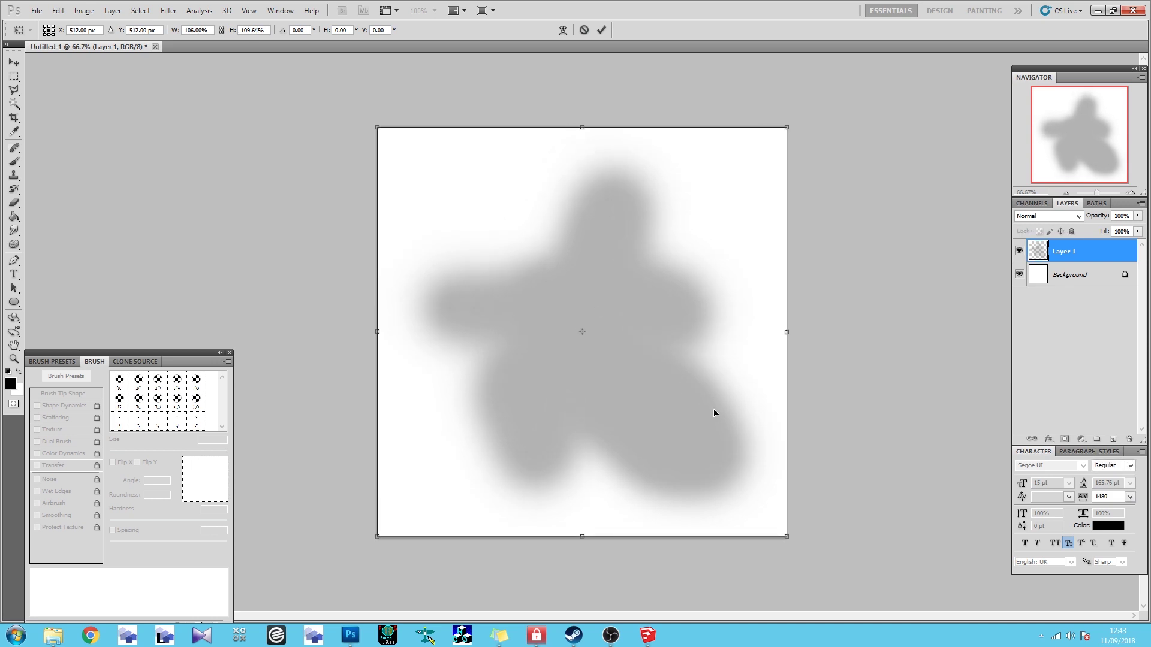
key("Return")
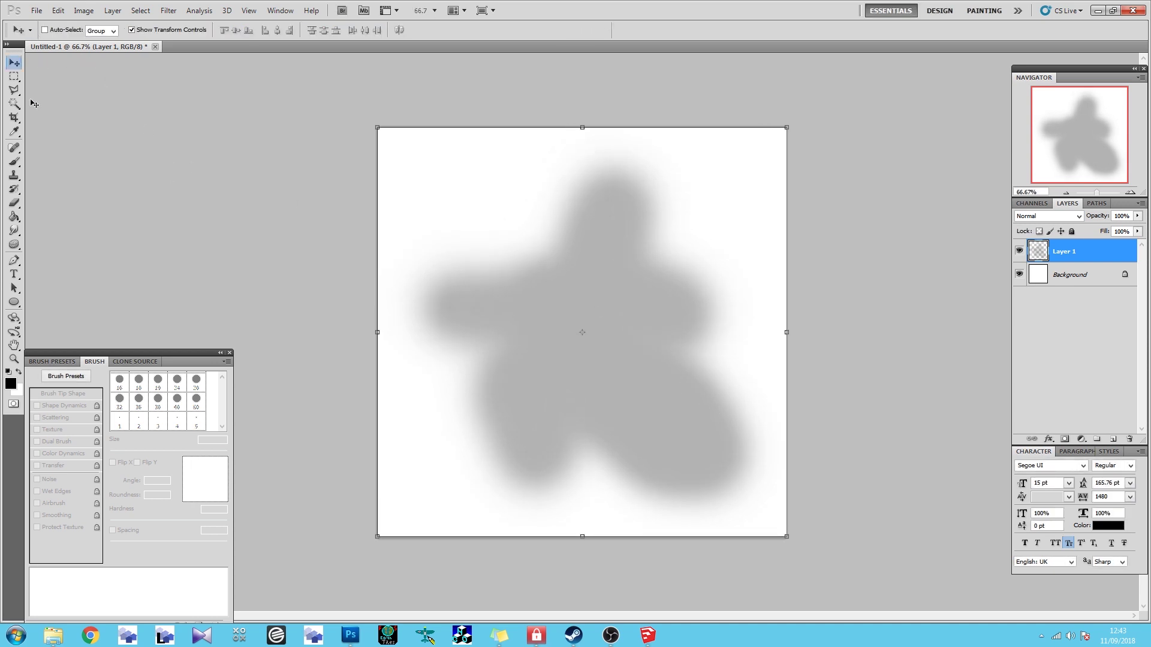
Step: Reduce the brush opacity to 9% and paint darker overlapping tones over the puddle shape
left_click(14, 162)
left_click(245, 30)
left_click_drag(243, 42, 232, 43)
left_click(464, 25)
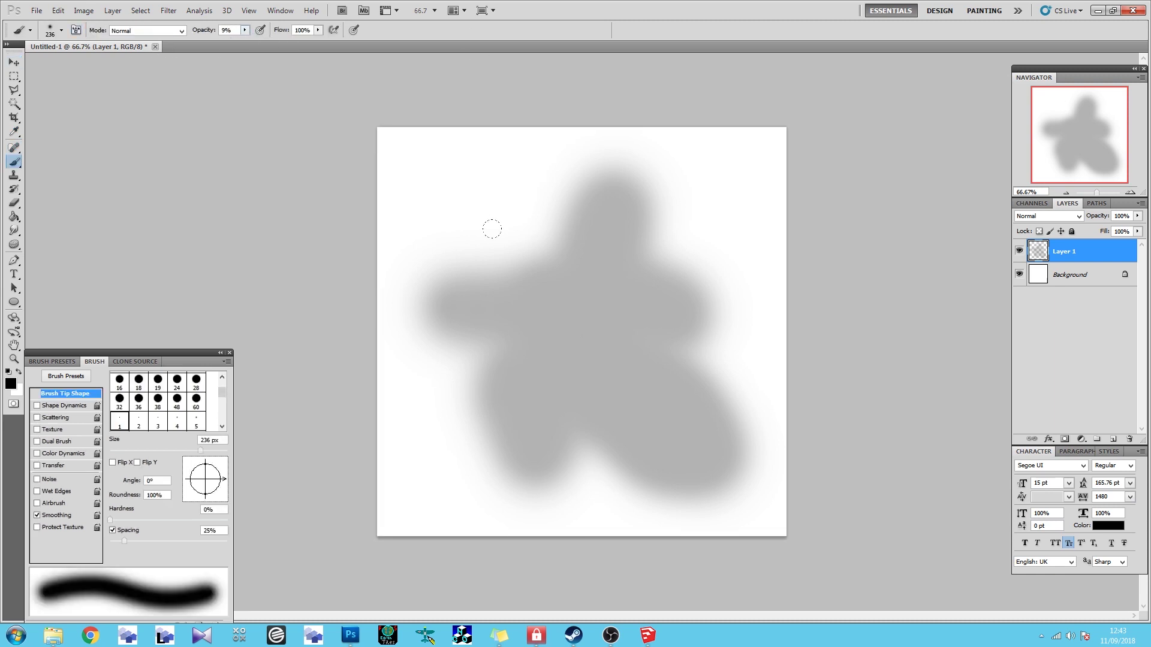
mouse_move(509, 234)
left_mouse_down()
mouse_move(585, 185)
mouse_move(599, 309)
mouse_move(616, 341)
mouse_move(678, 300)
mouse_move(683, 150)
mouse_move(630, 233)
mouse_move(452, 260)
mouse_move(444, 278)
mouse_move(477, 414)
mouse_move(549, 345)
mouse_move(572, 396)
mouse_move(581, 313)
mouse_move(578, 424)
mouse_move(599, 467)
mouse_move(470, 344)
left_mouse_up()
Step: Brush a faint grey tone around the puddle, reaching out to the canvas edges
left_click(14, 62)
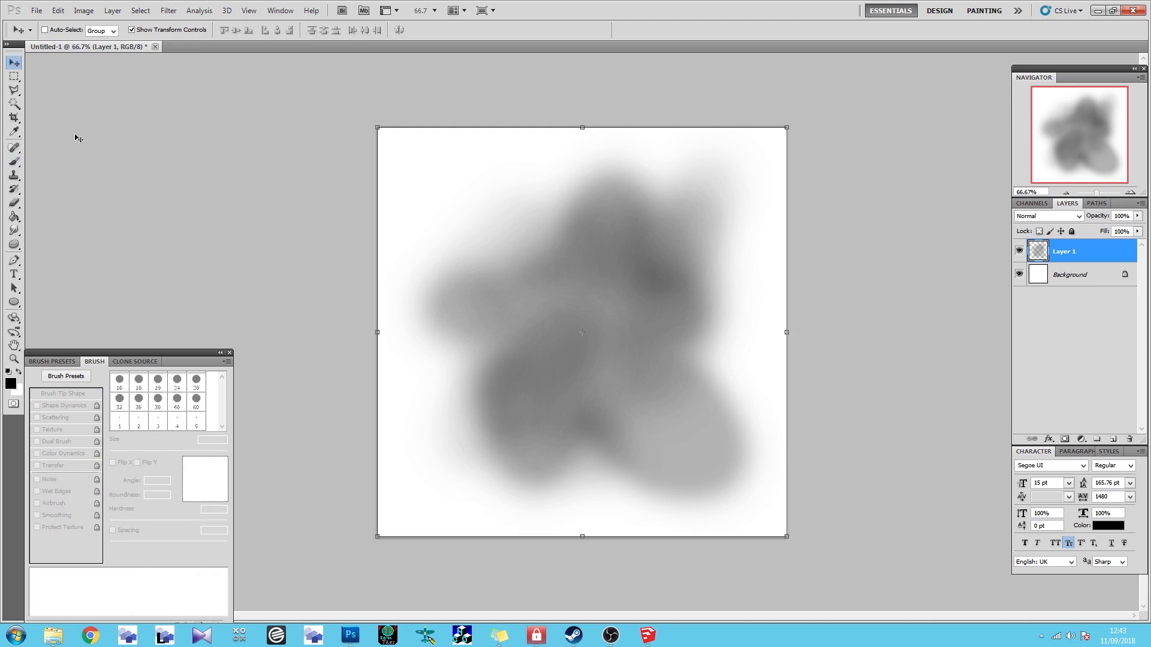
left_click(14, 162)
mouse_move(242, 110)
left_mouse_down()
mouse_move(534, 103)
mouse_move(901, 149)
mouse_move(360, 192)
mouse_move(382, 262)
mouse_move(869, 318)
mouse_move(801, 416)
mouse_move(614, 531)
mouse_move(562, 485)
left_mouse_up()
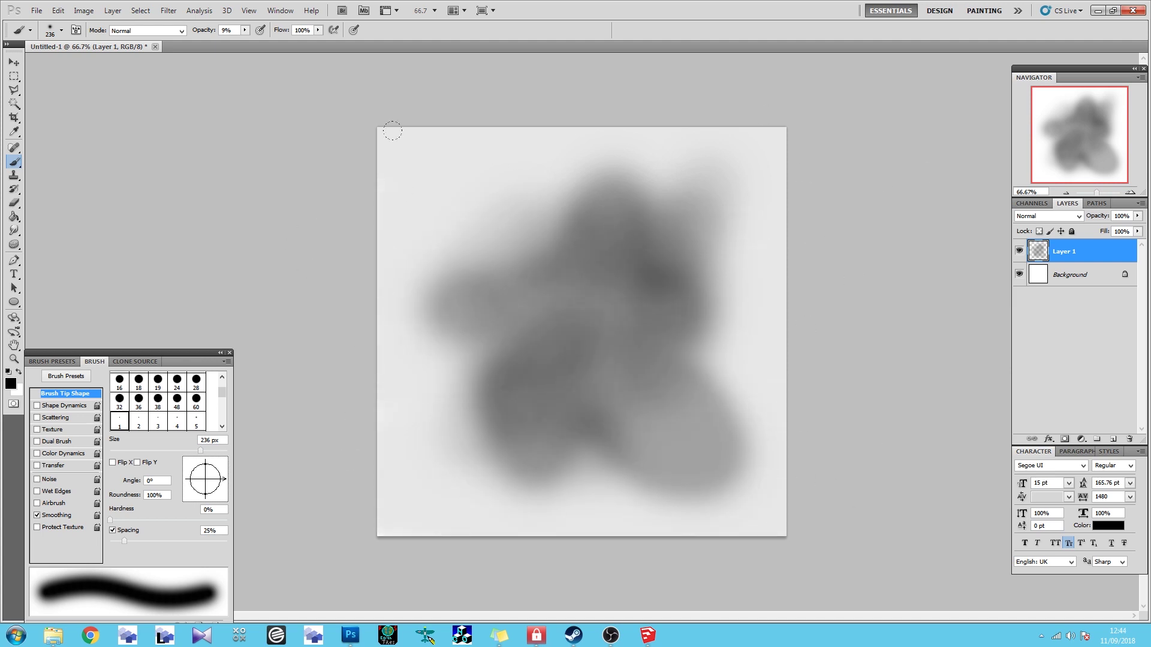
Step: Set the Eraser to a soft tip with 0% hardness and a size of 360 px
left_click(12, 202)
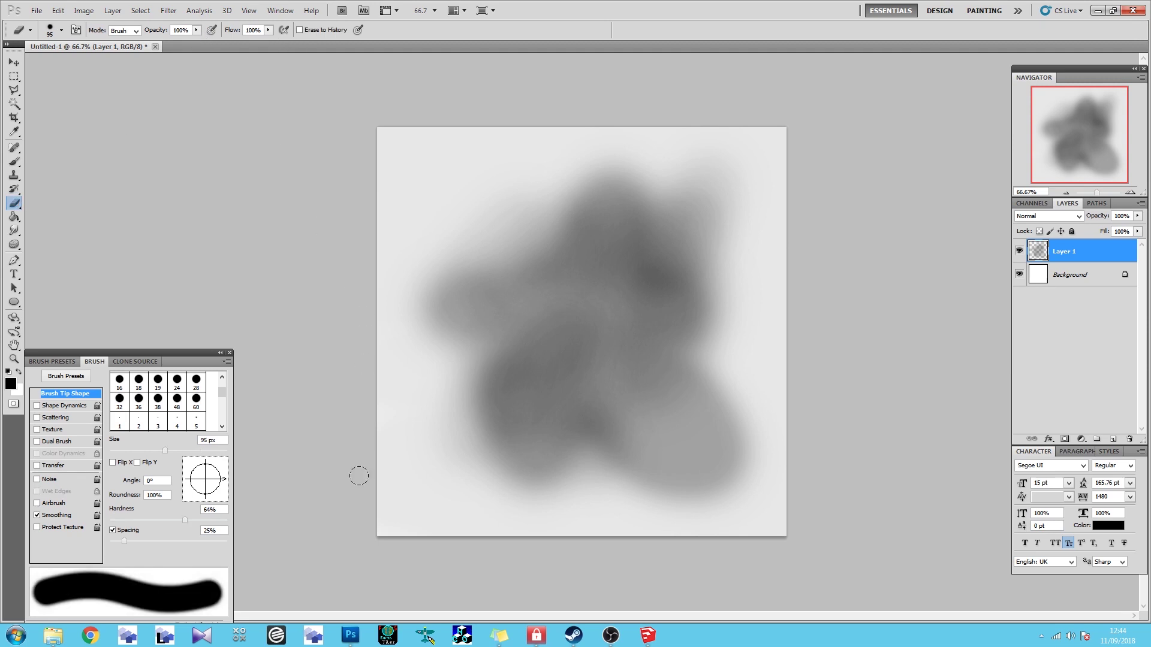
left_click(61, 30)
left_click_drag(42, 87, 18, 87)
left_click_drag(93, 63, 100, 63)
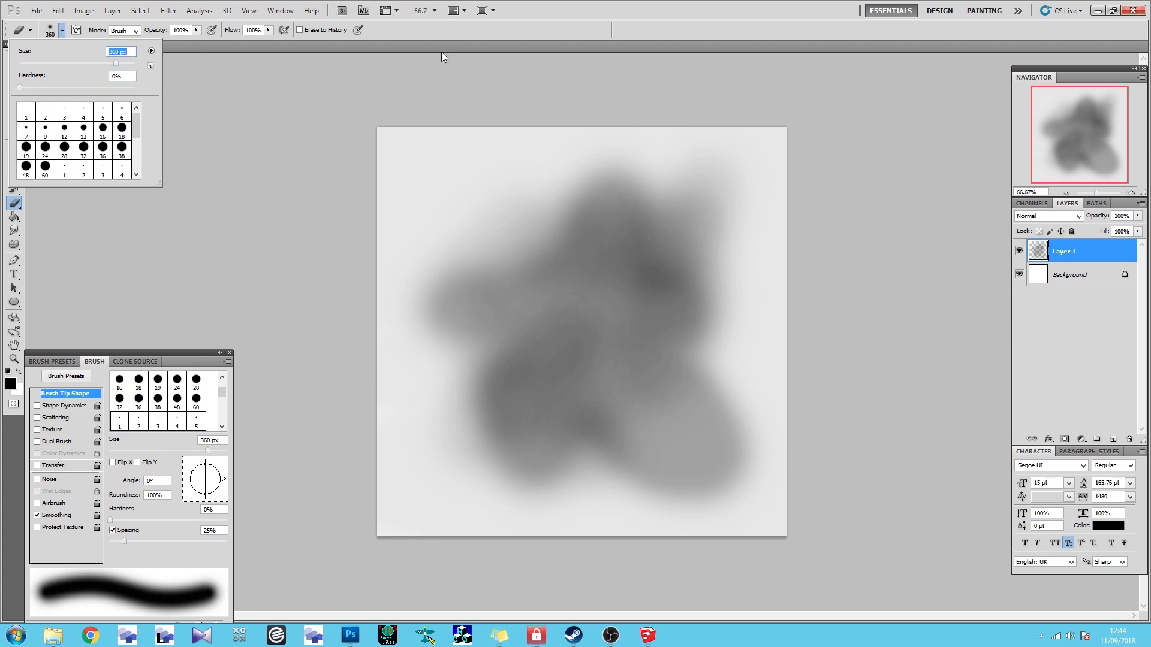
type("360")
key("Return")
Step: Erase the grey along all canvas edges around the puddle and hide the Background layer
mouse_move(365, 57)
left_mouse_down()
mouse_move(354, 114)
mouse_move(271, 126)
left_mouse_up()
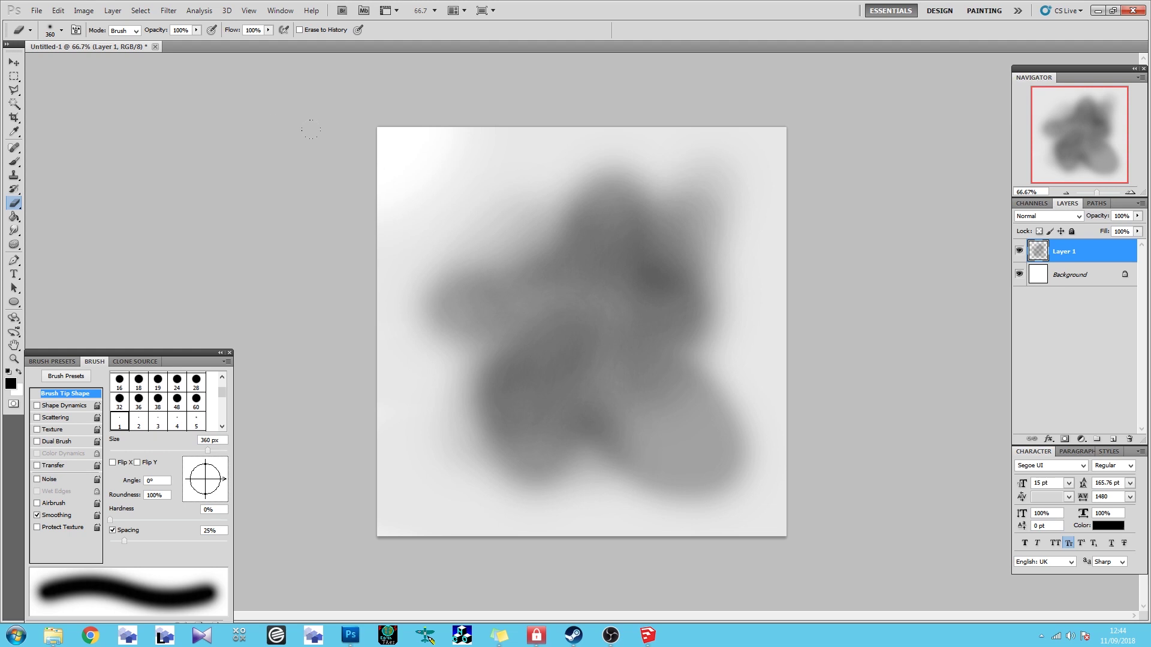
mouse_move(385, 84)
left_mouse_down()
mouse_move(396, 264)
mouse_move(372, 336)
mouse_move(346, 353)
mouse_move(378, 461)
mouse_move(665, 515)
mouse_move(738, 474)
mouse_move(753, 407)
mouse_move(731, 131)
mouse_move(623, 70)
mouse_move(466, 67)
left_mouse_up()
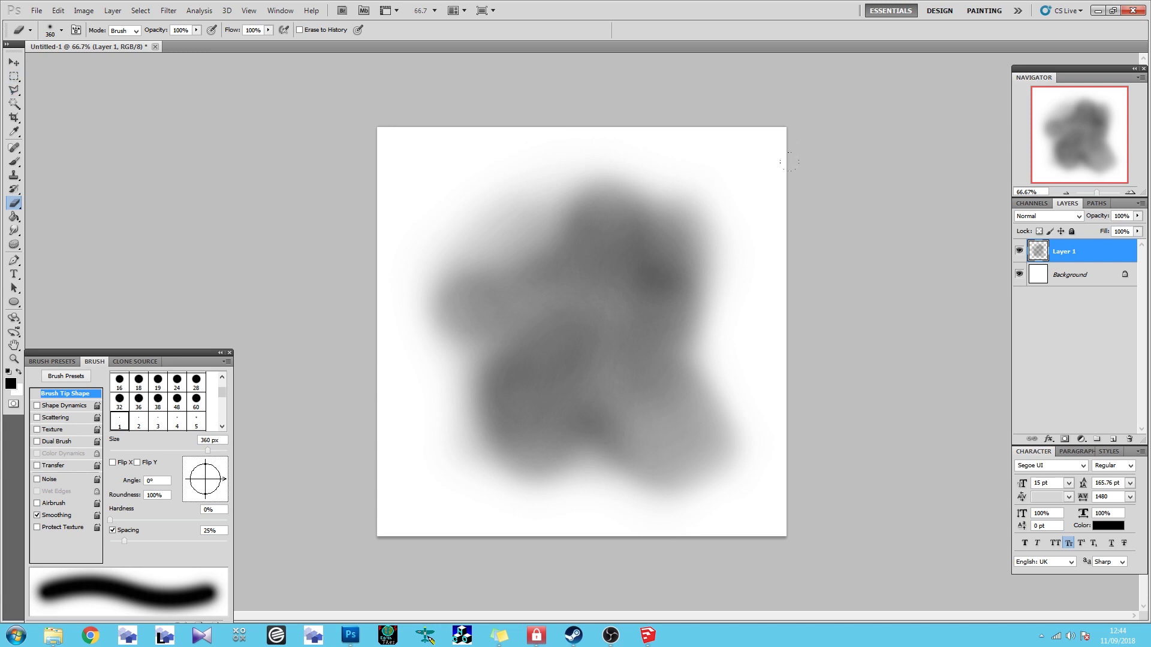
left_click(1090, 270)
left_click(1019, 274)
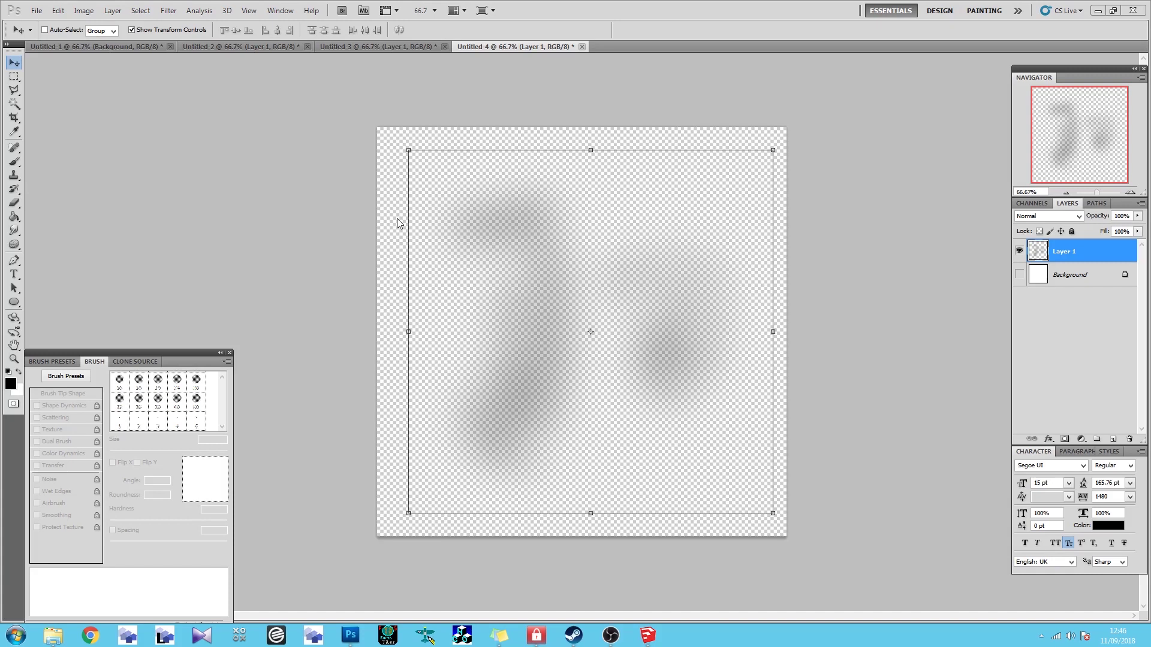
Step: Compare the puddle shapes in the four open documents, Untitled-1 to Untitled-4
left_click(349, 45)
left_click(240, 47)
left_click(156, 44)
left_click(215, 46)
left_click(335, 46)
left_click(493, 45)
left_click(225, 48)
left_click(343, 46)
left_click(465, 46)
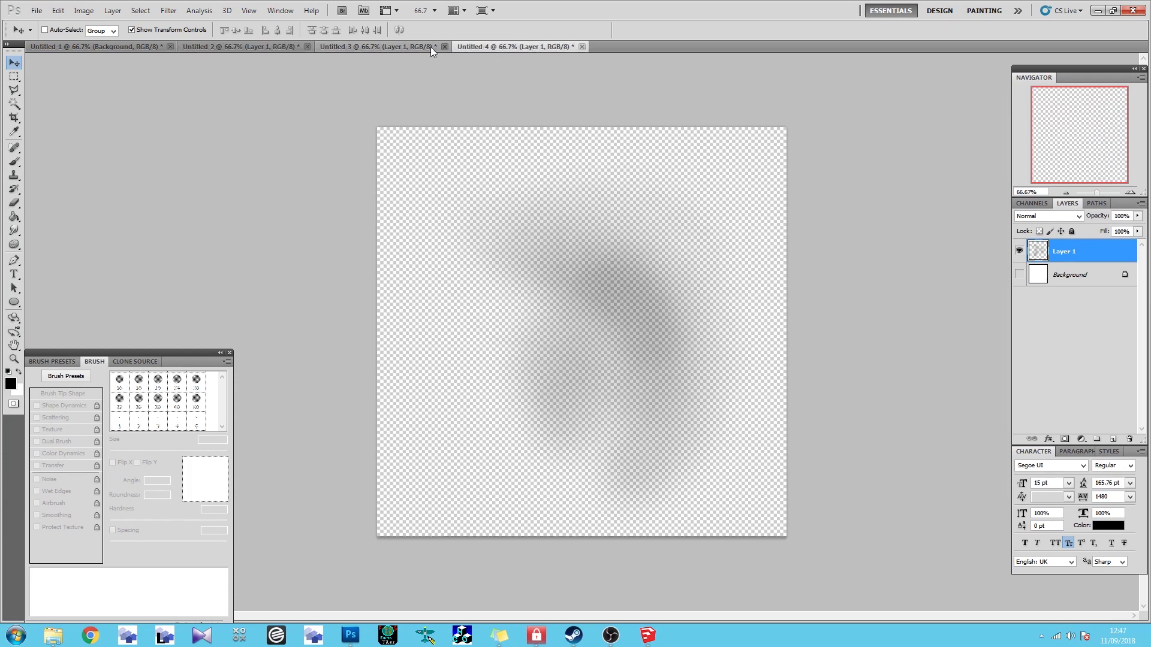
left_click(104, 45)
left_click(224, 46)
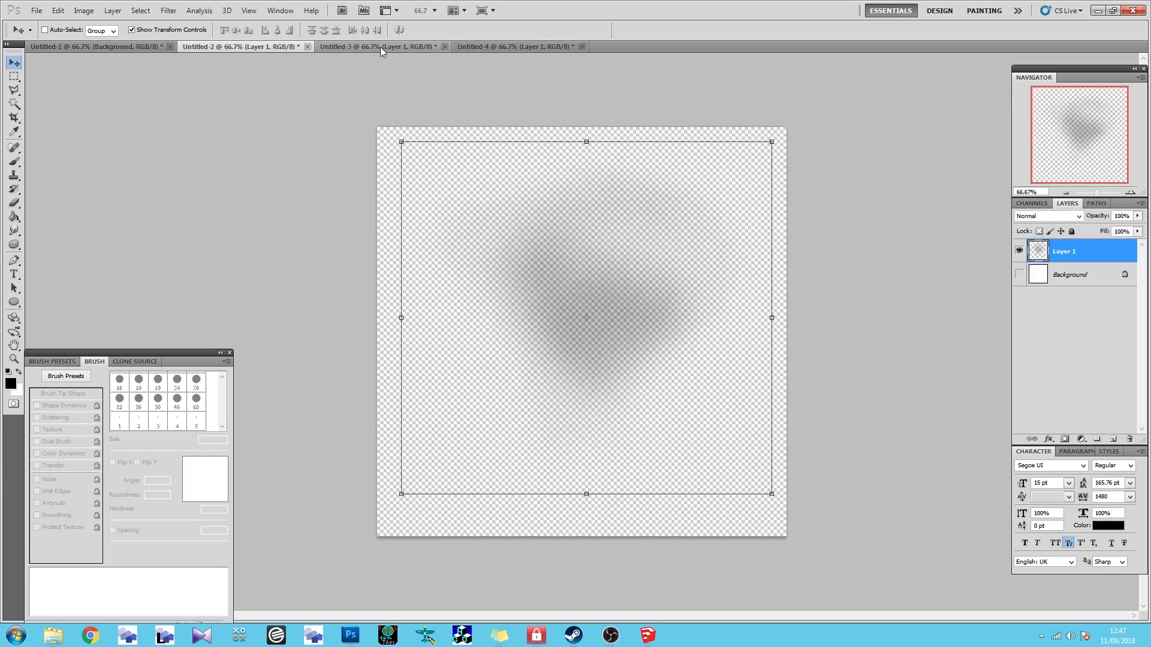
left_click(380, 47)
left_click(496, 45)
left_click(371, 47)
left_click(253, 48)
left_click(136, 48)
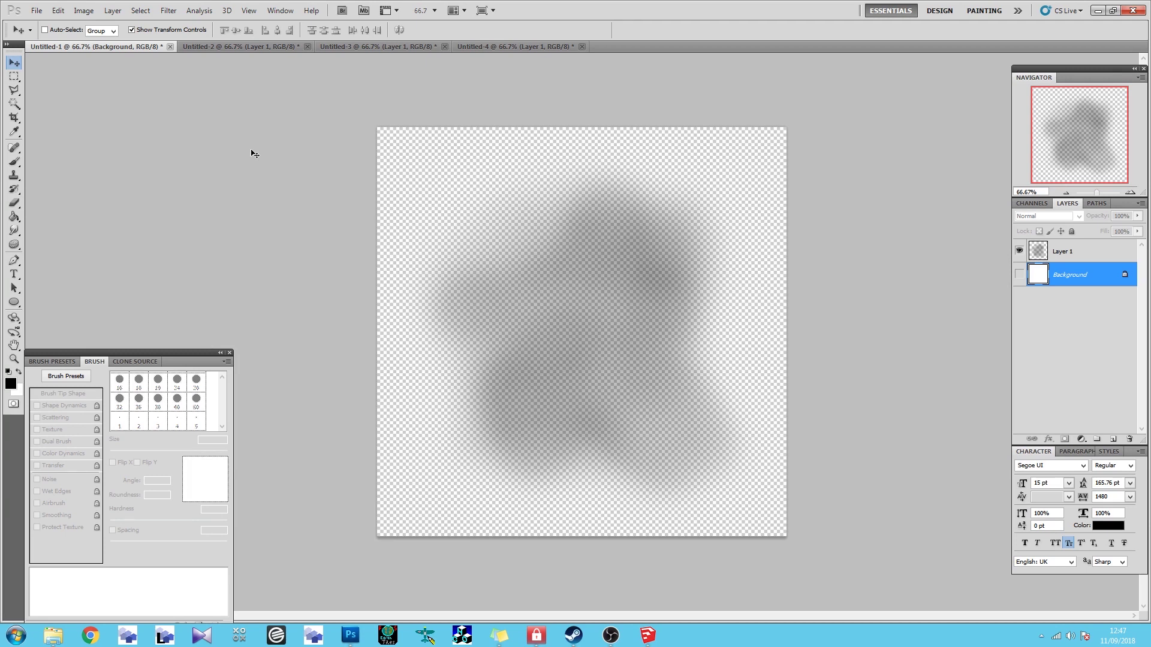
Step: Save the puddle image with a transparent background as waterpuddle0.tif and close the document
key("ctrl+shift+s")
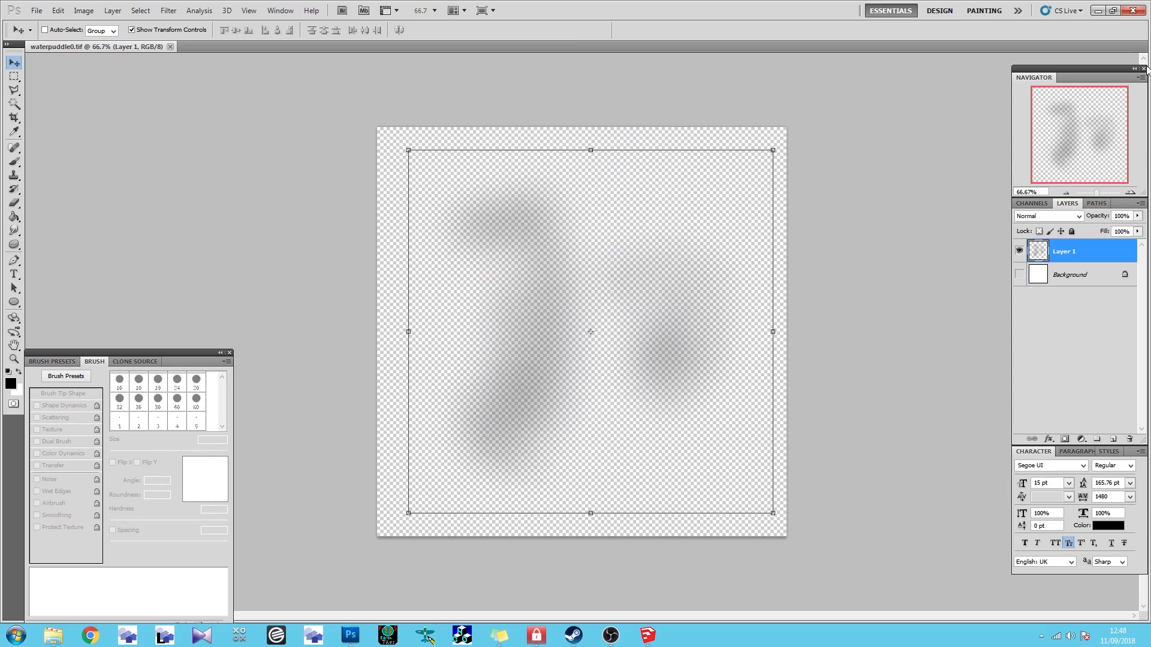
left_click(170, 47)
Step: Create a new blank square document with a white background
left_click(36, 11)
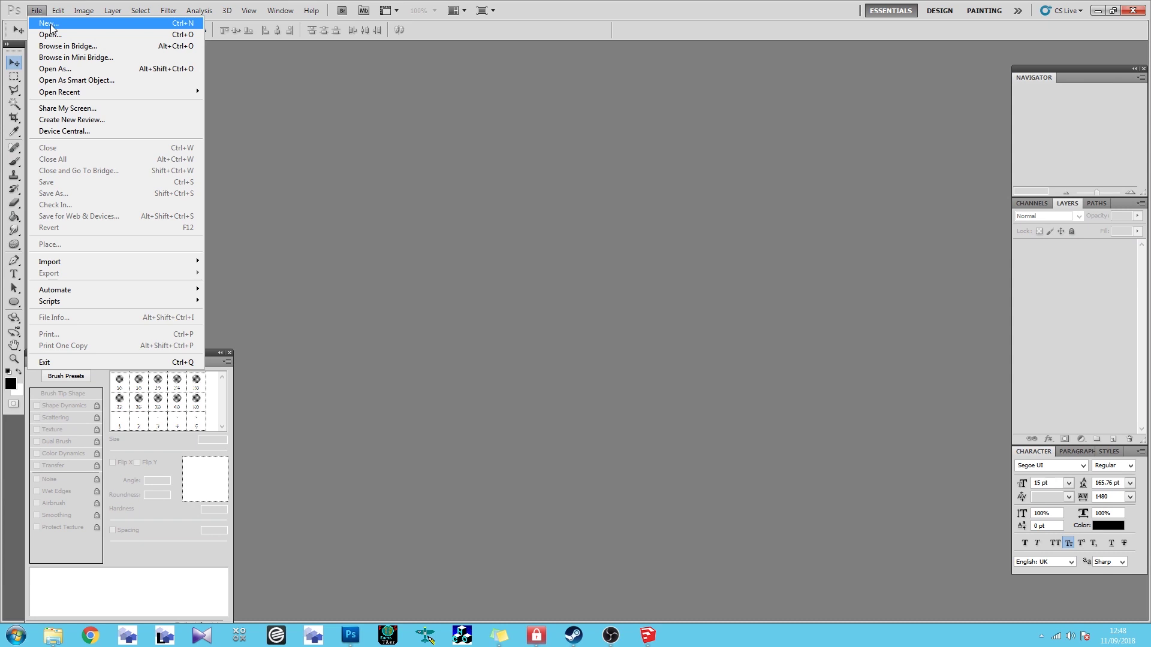
left_click(45, 23)
left_click(709, 143)
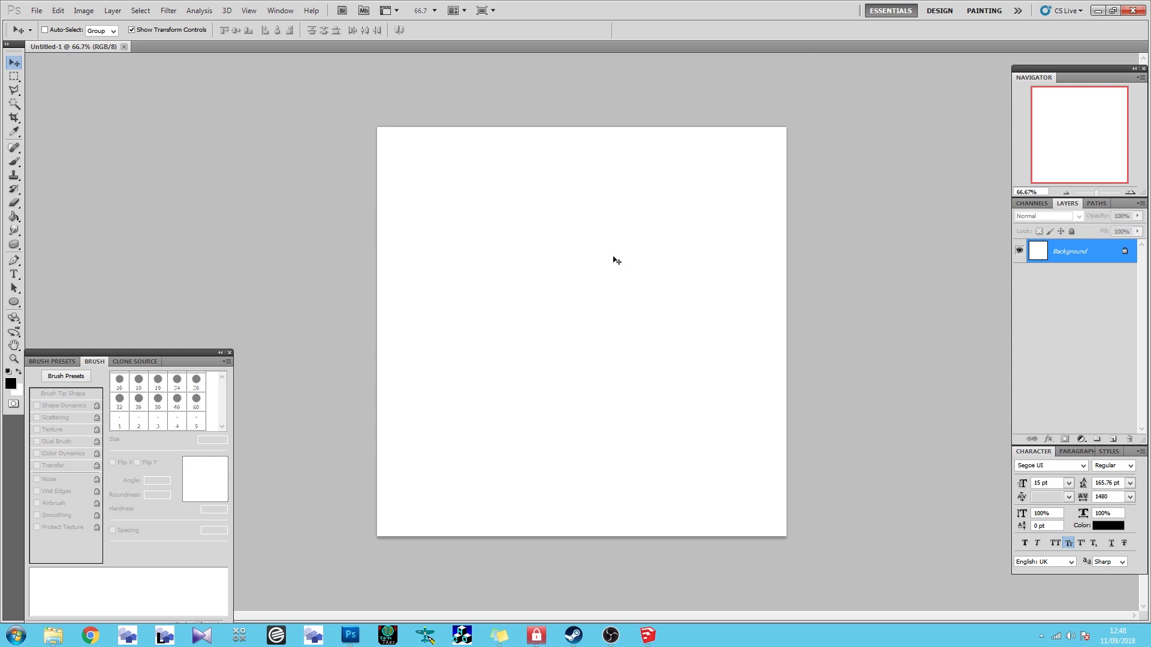
Step: Apply the Add Noise filter to the white background with an amount of 82.43%, Gaussian distribution and Monochromatic enabled
left_click(168, 10)
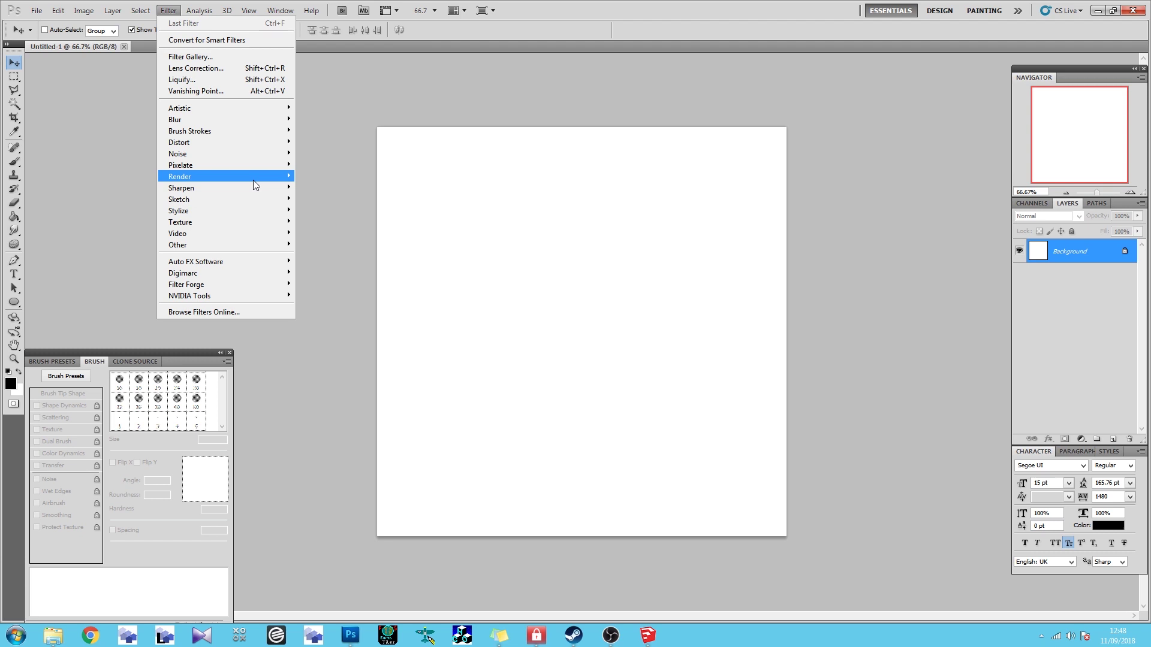
mouse_move(253, 180)
mouse_move(269, 157)
left_click(340, 149)
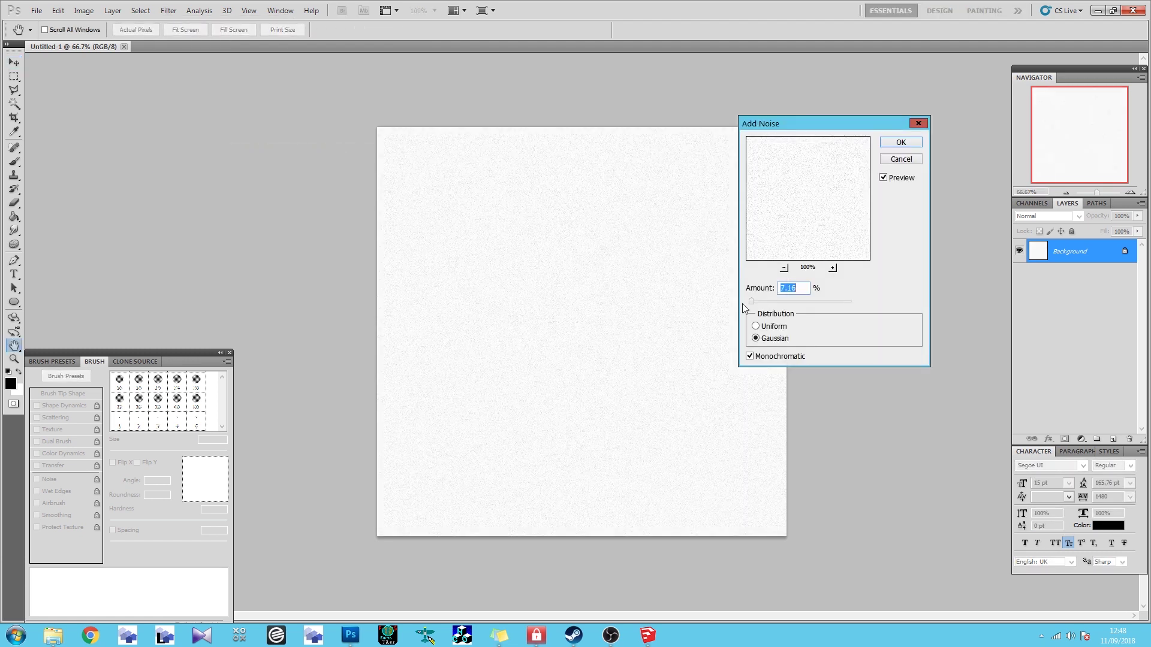
left_click(770, 303)
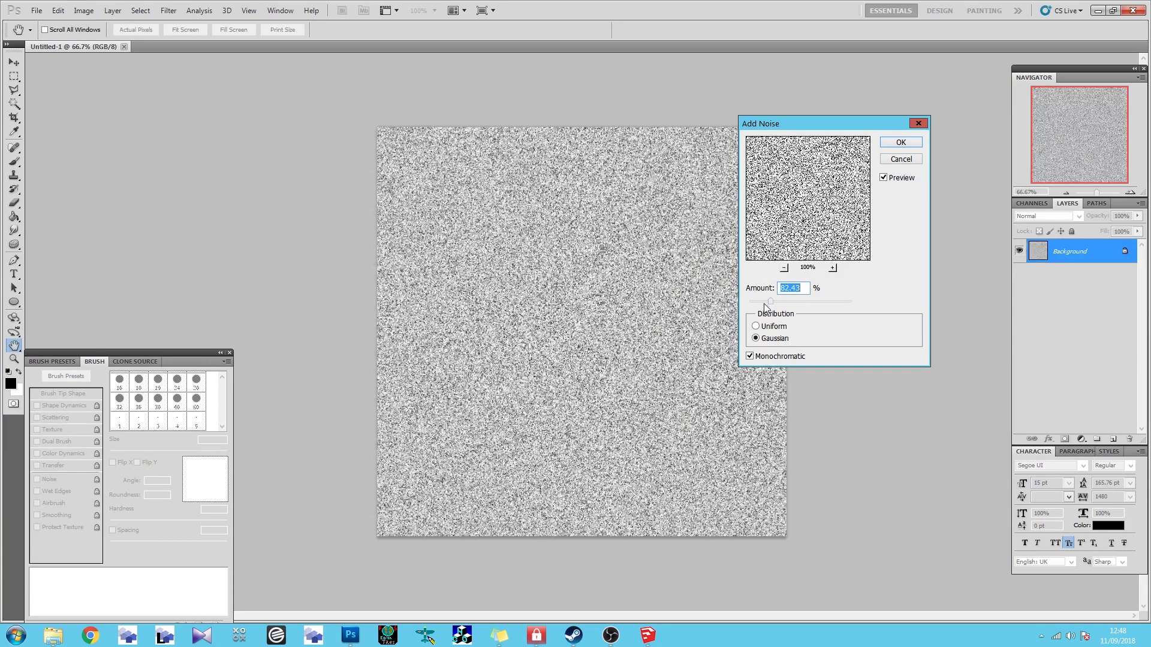
left_click(901, 144)
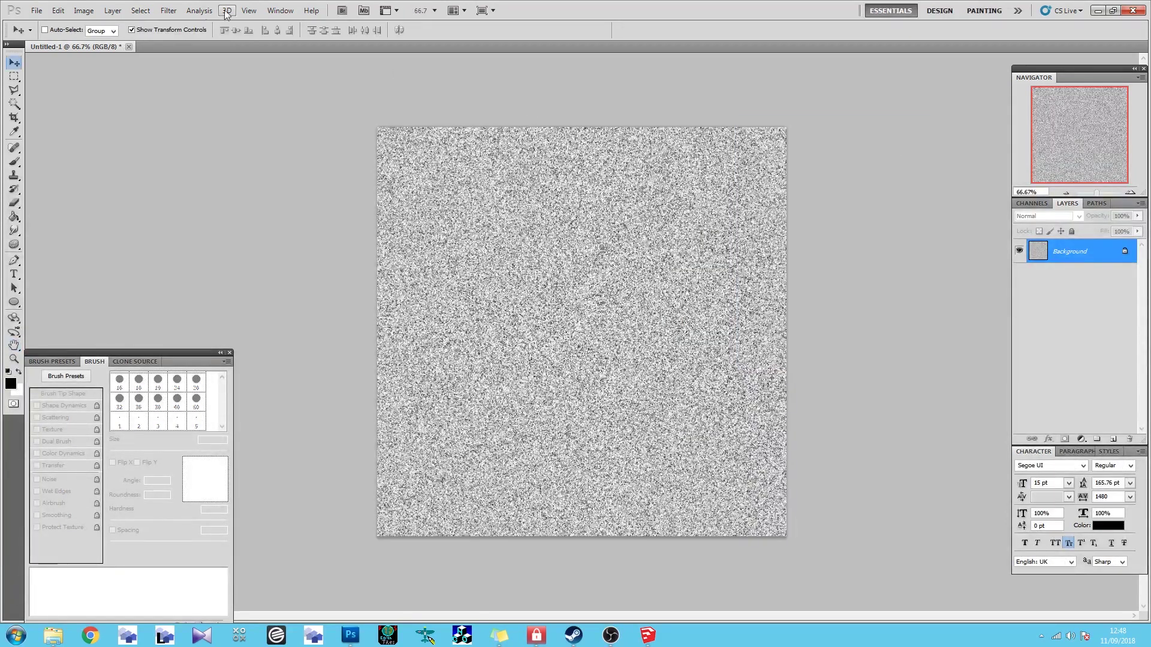
Step: Soften the noise with a Gaussian Blur of 2.8 pixels radius
left_click(168, 10)
mouse_move(215, 119)
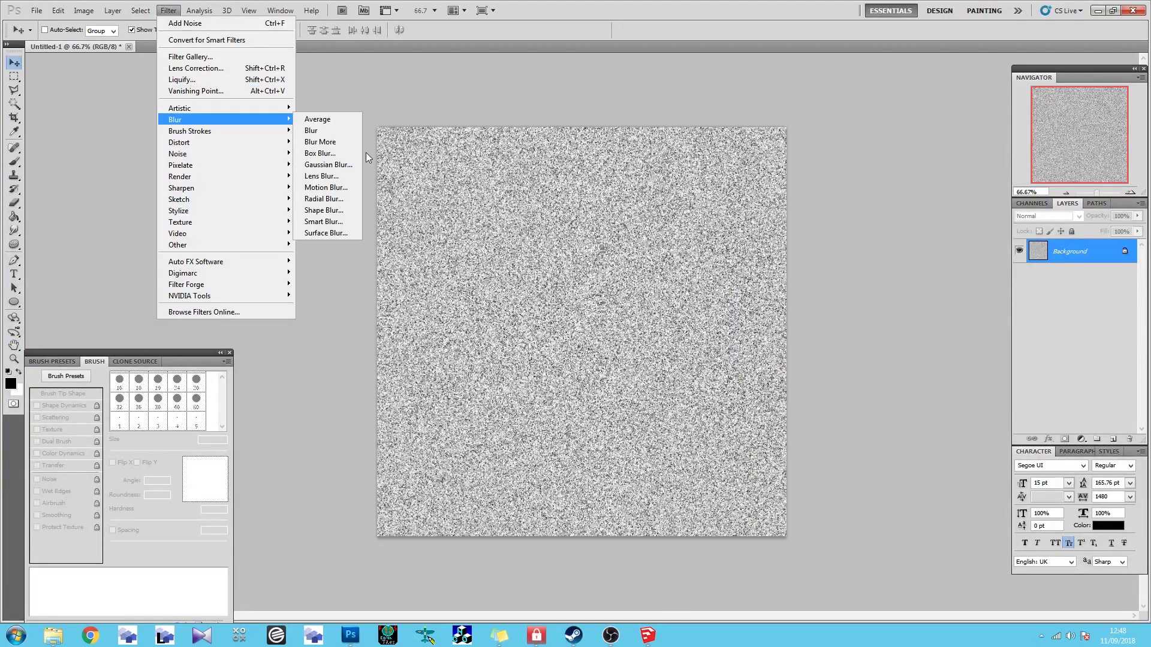
left_click(321, 165)
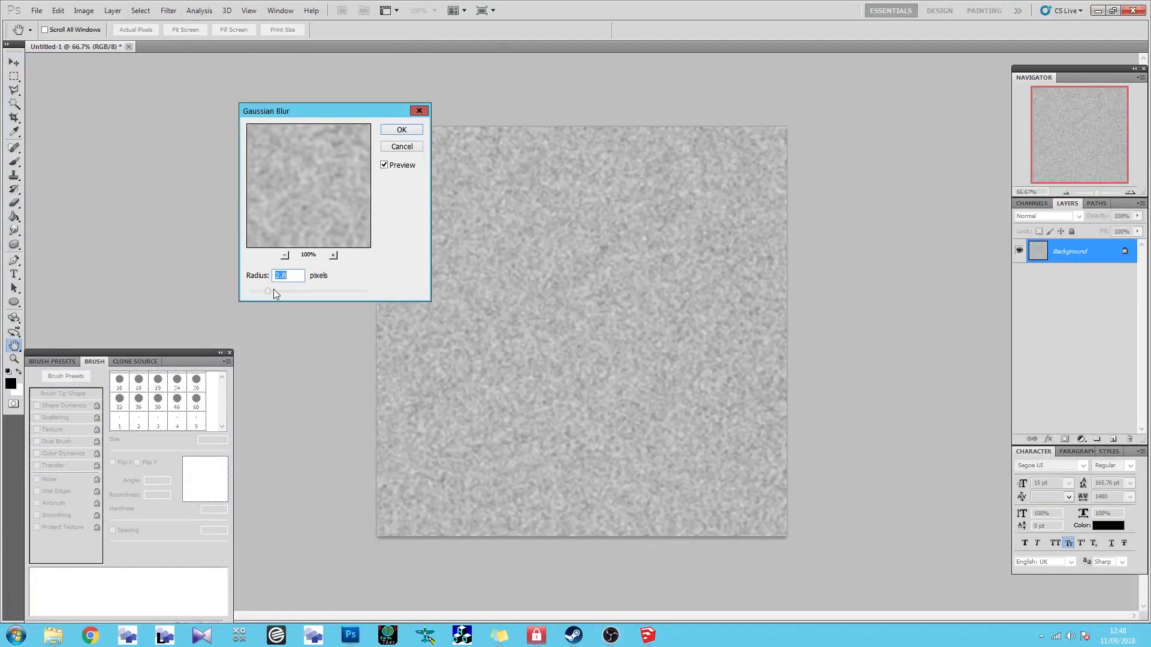
left_click(401, 130)
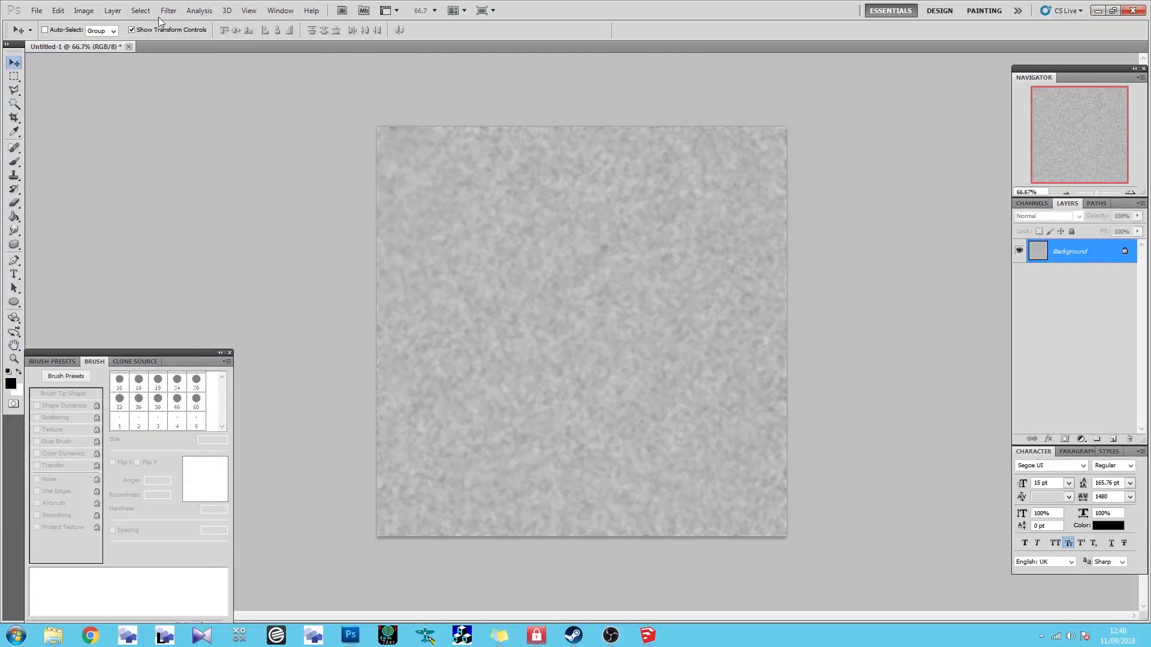
Step: Raise the noise image's contrast to 92 with the legacy Brightness/Contrast adjustment, leaving brightness at 0
left_click(83, 10)
mouse_move(99, 41)
left_click(260, 38)
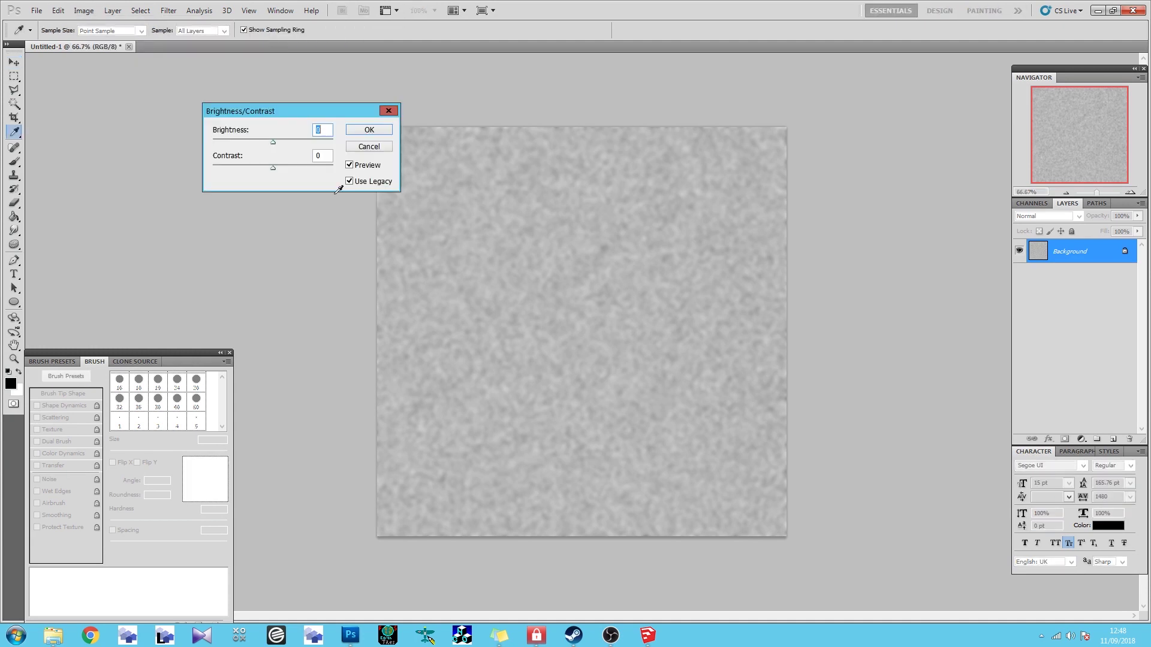
left_click_drag(273, 170, 329, 174)
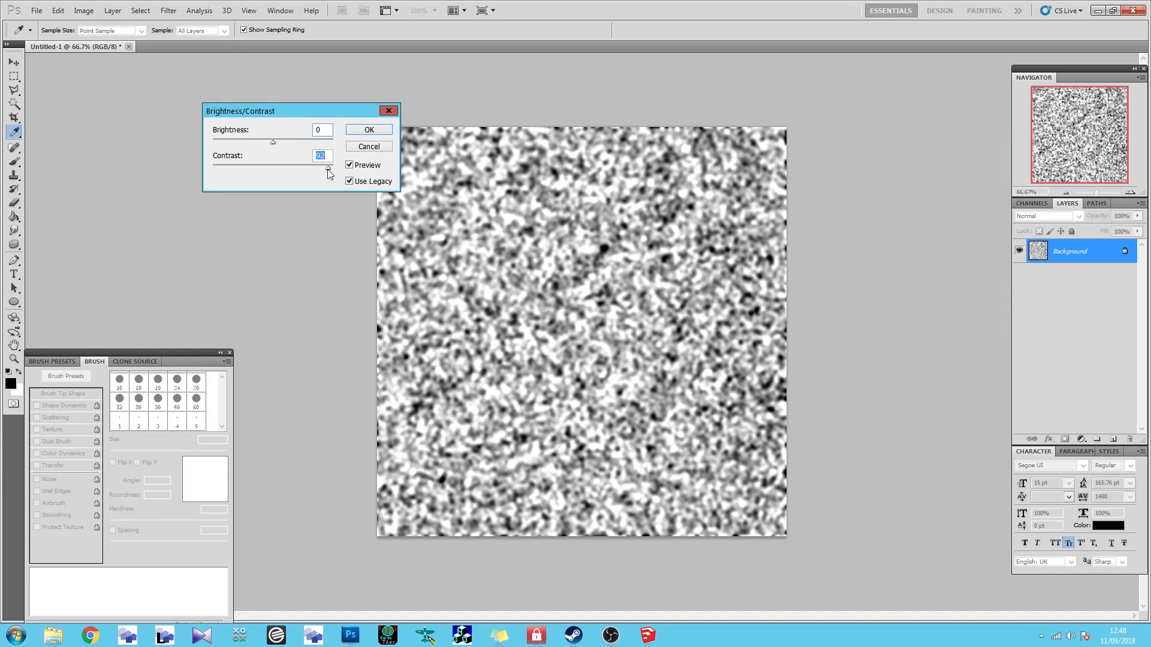
left_click(379, 133)
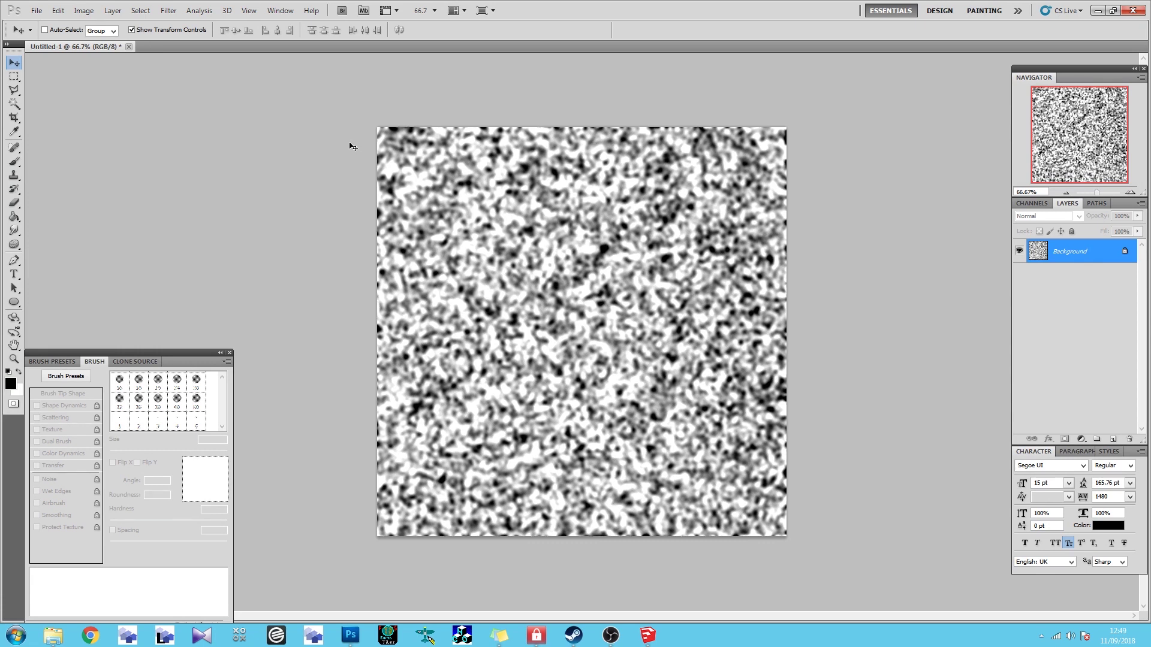
left_click(167, 13)
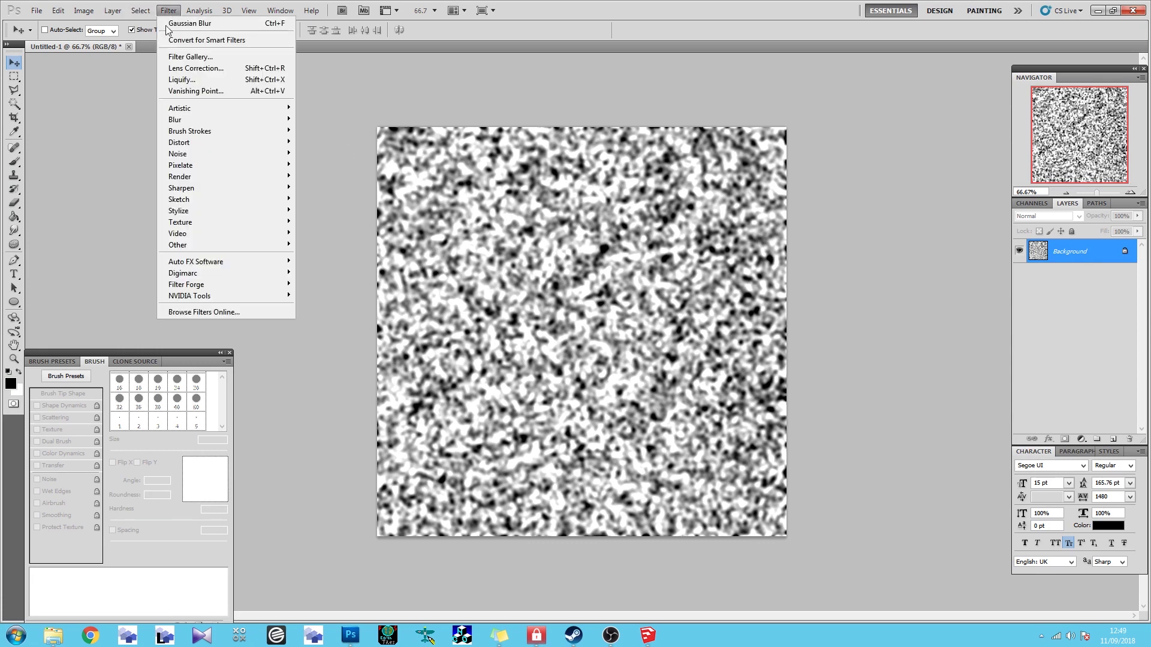
mouse_move(259, 295)
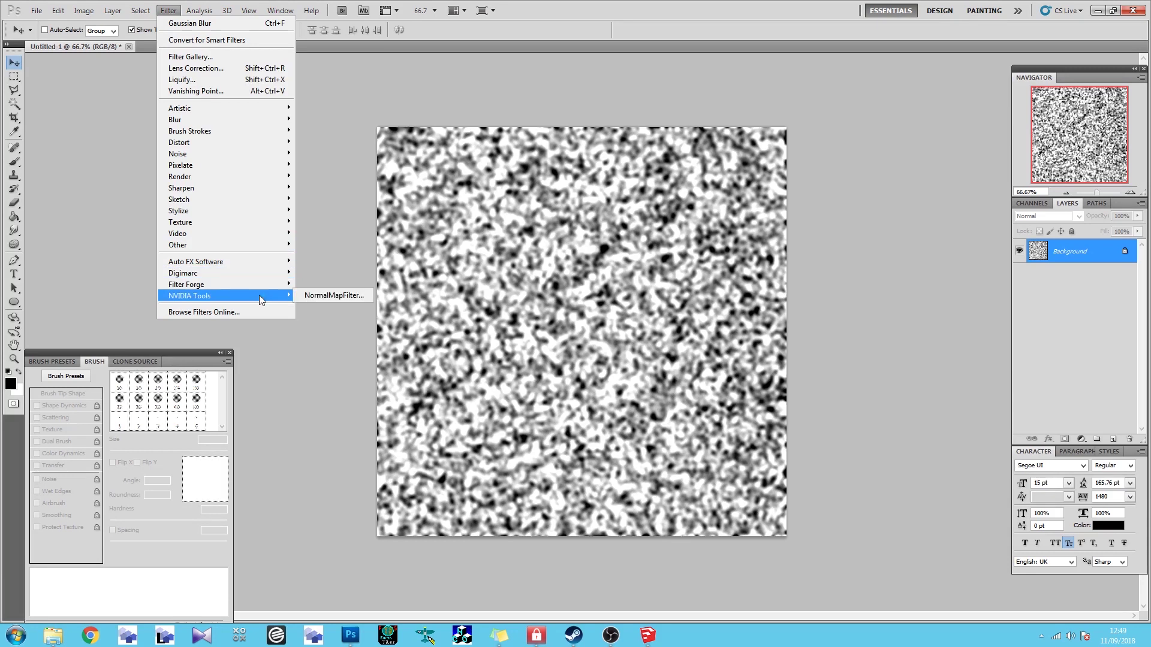
left_click(349, 295)
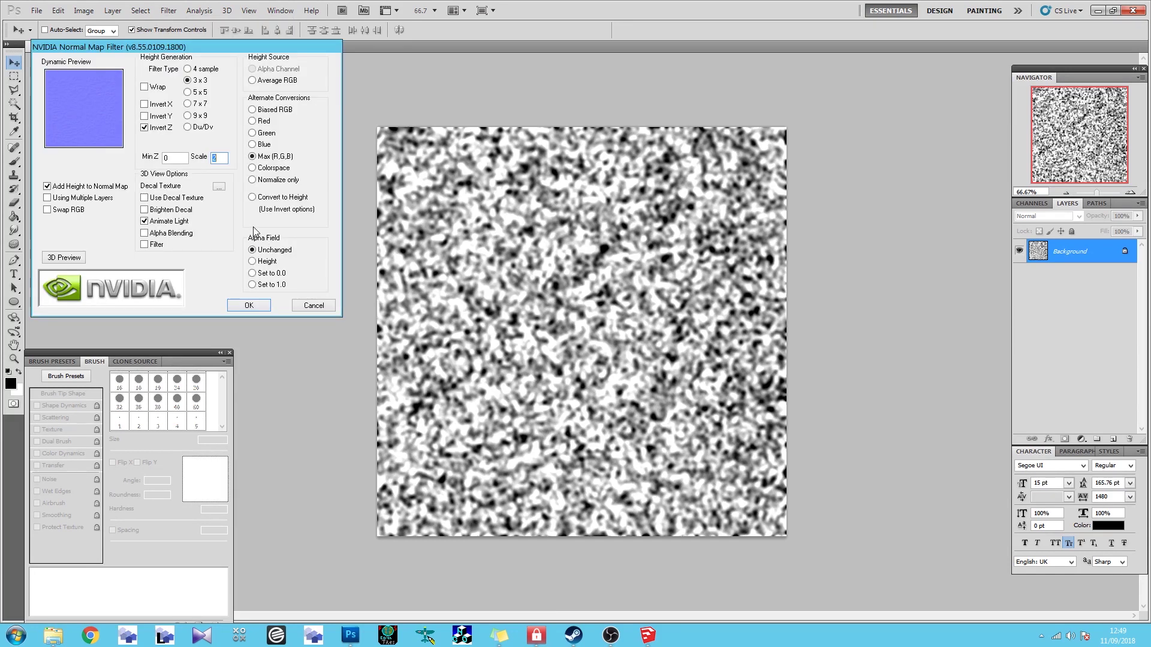
left_click(324, 306)
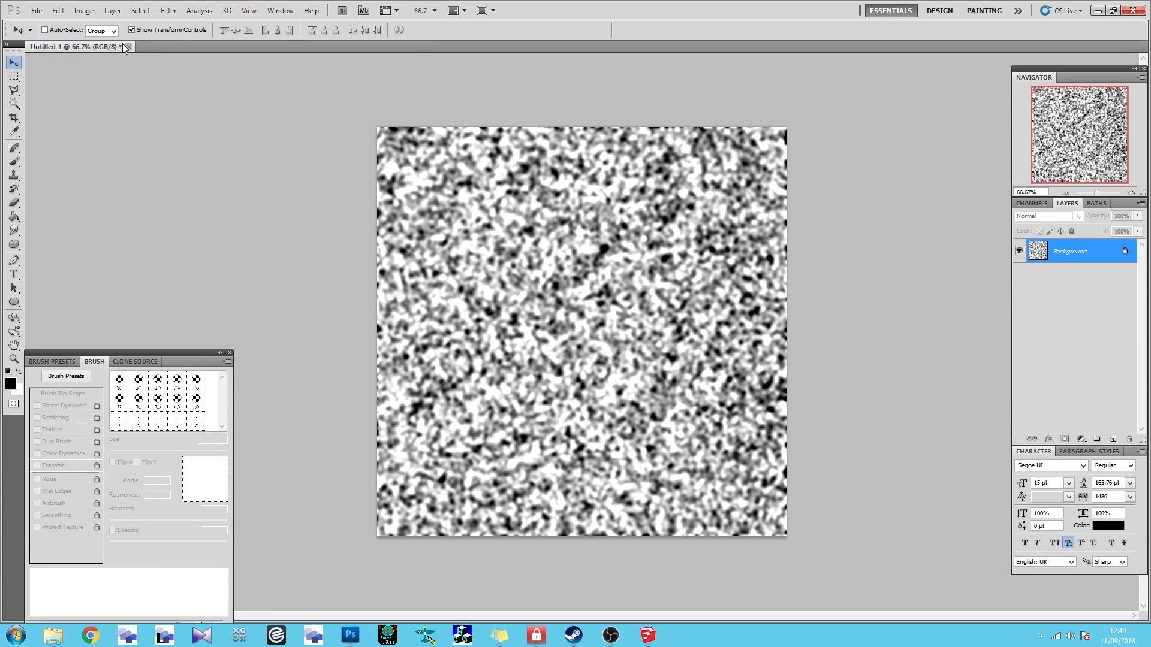
Step: Save the noise image as waterpuddle_bump.tif without compression in the Textures folder and close Photoshop
key("ctrl+s")
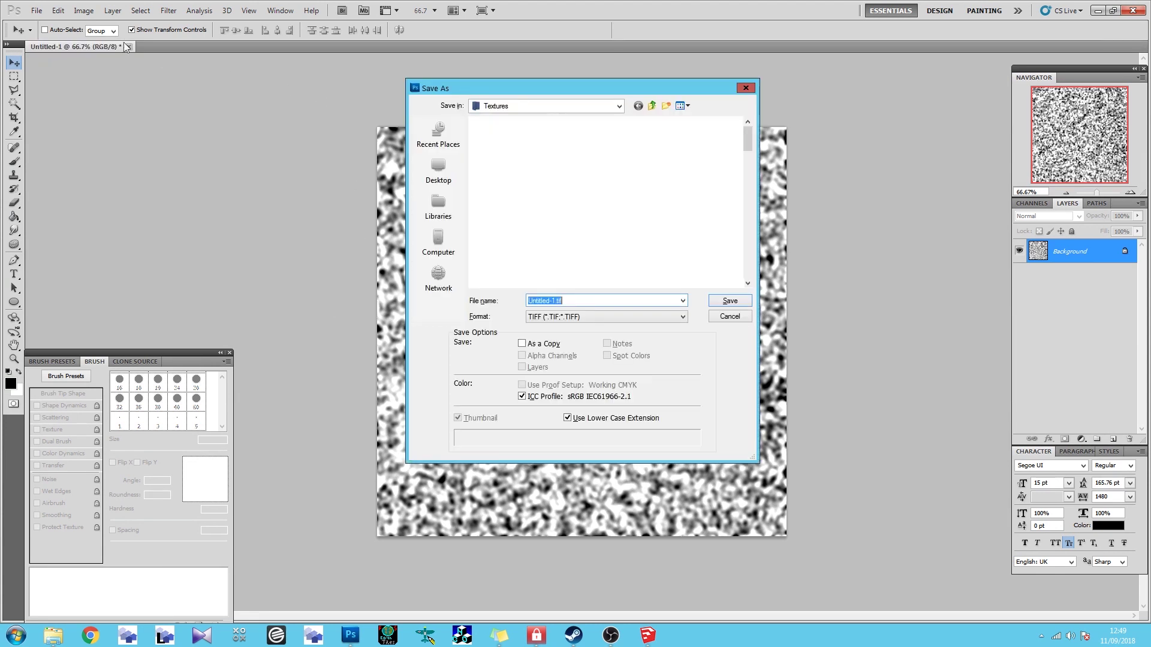
type("waterpuddle")
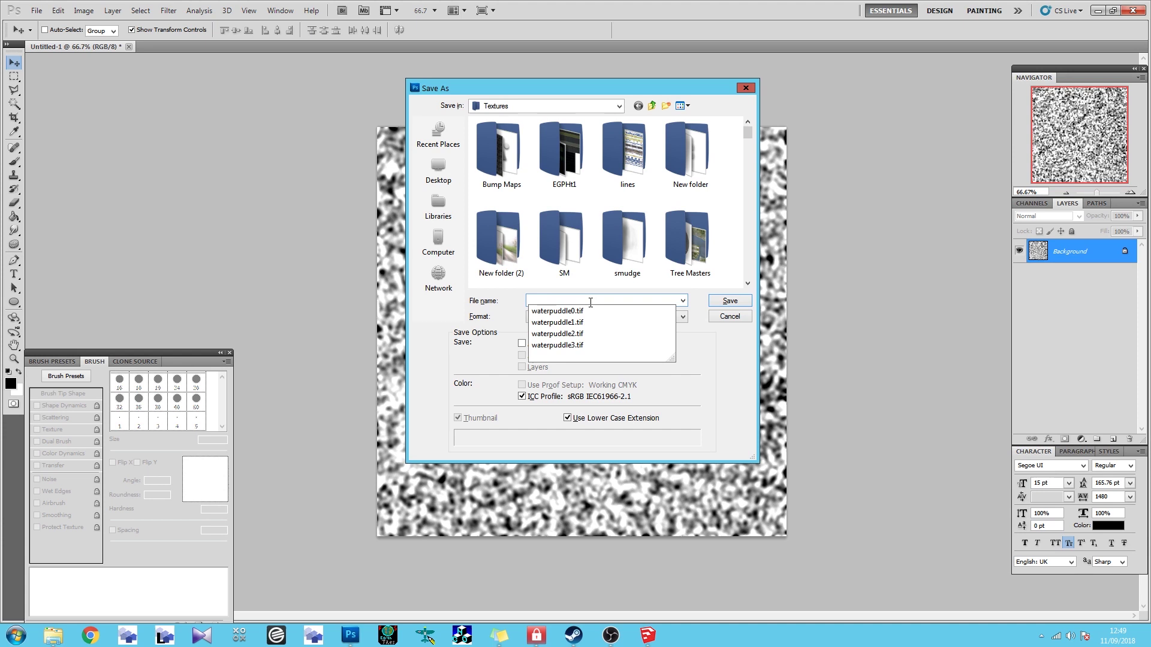
type("_bump")
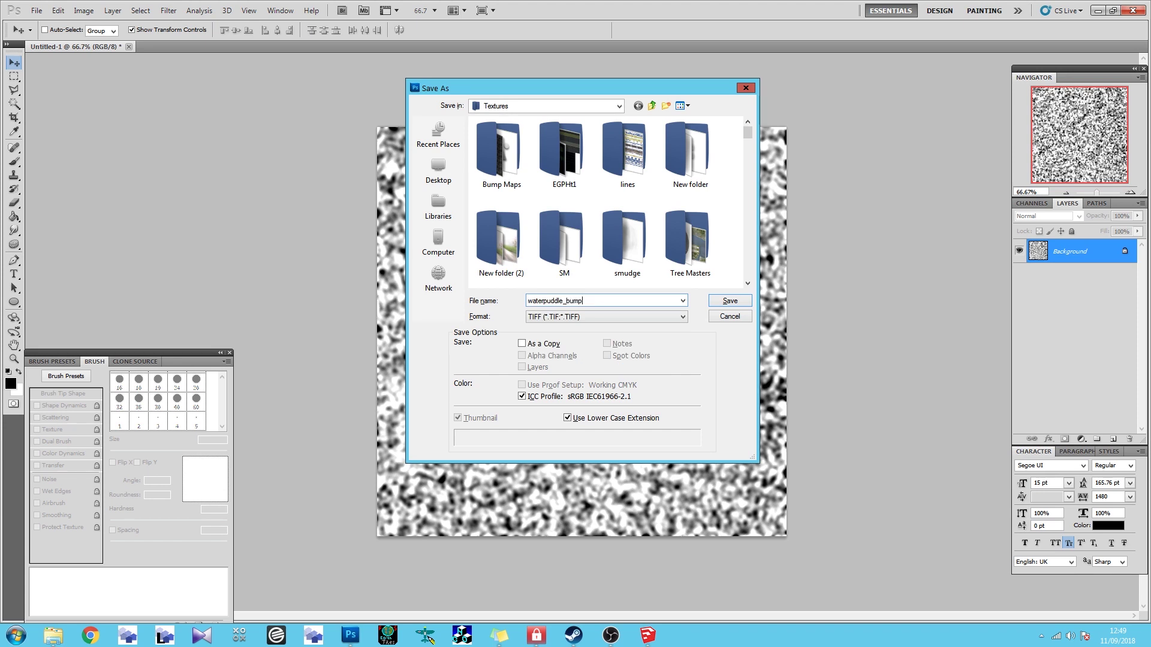
key("Return")
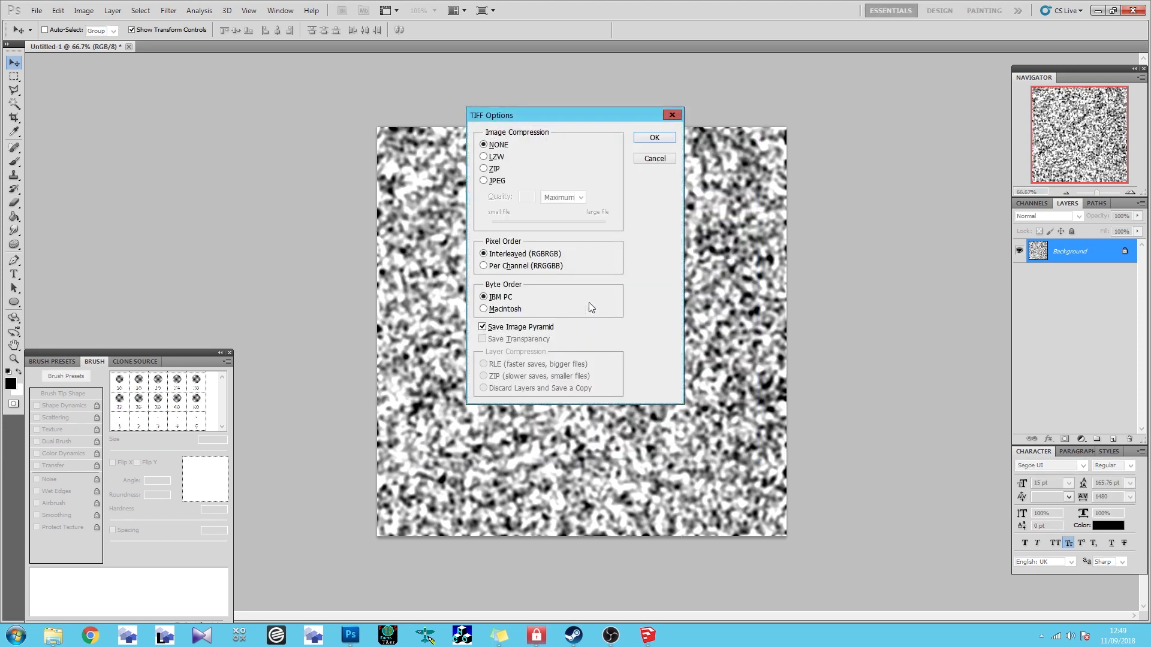
left_click(669, 143)
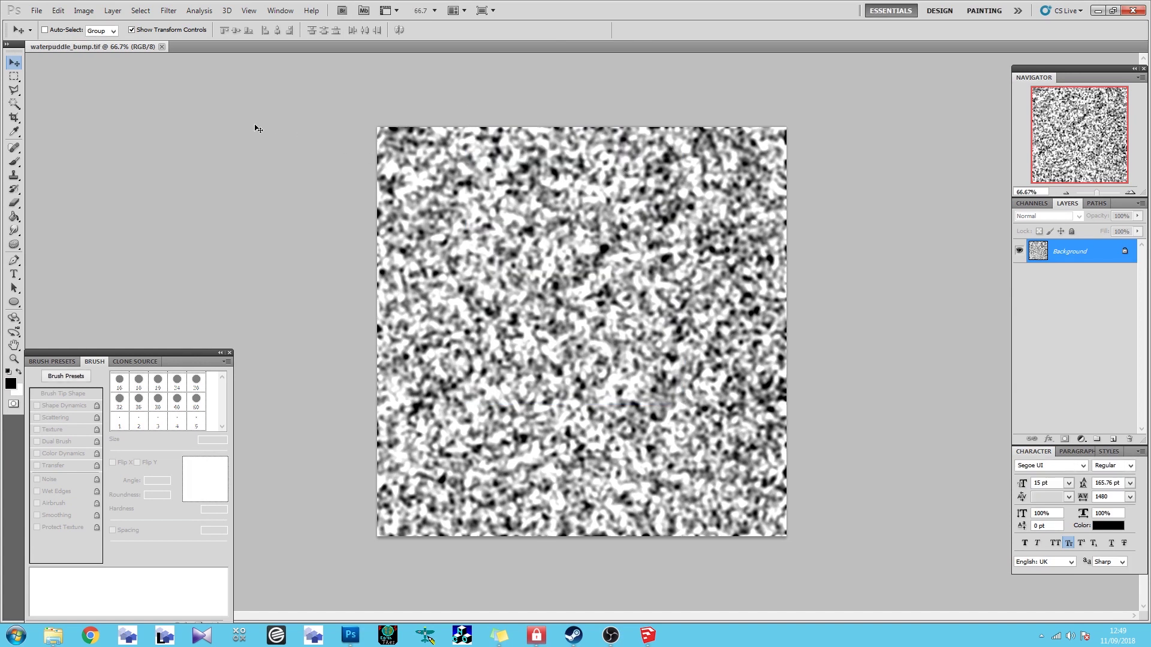
left_click(1133, 11)
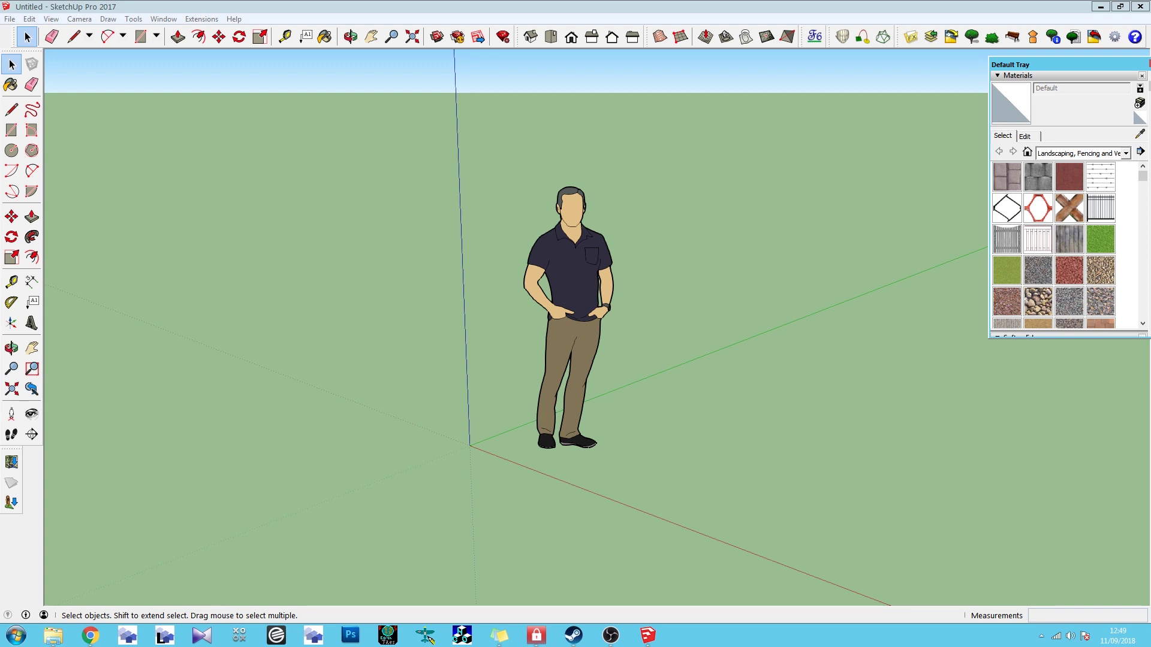
Step: Switch to the NormalMap-Online page in Chrome and turn off the rotation of the 3D preview
mouse_move(0, 59)
left_mouse_down()
mouse_move(0, 150)
mouse_move(515, 0)
left_mouse_up()
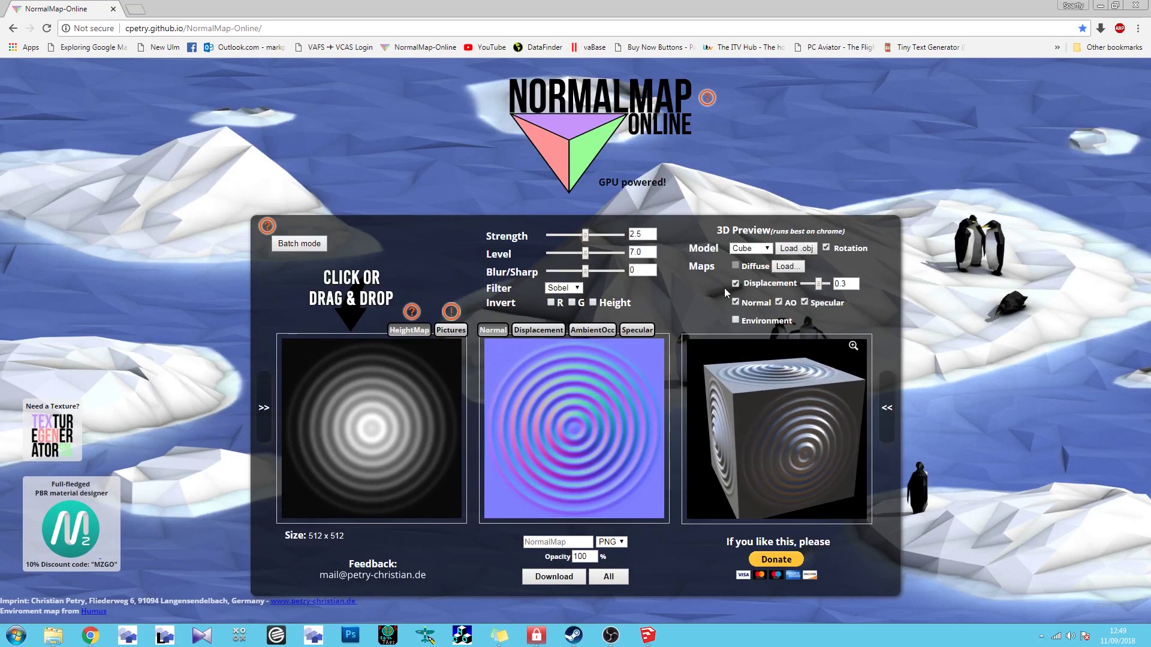
left_click(826, 247)
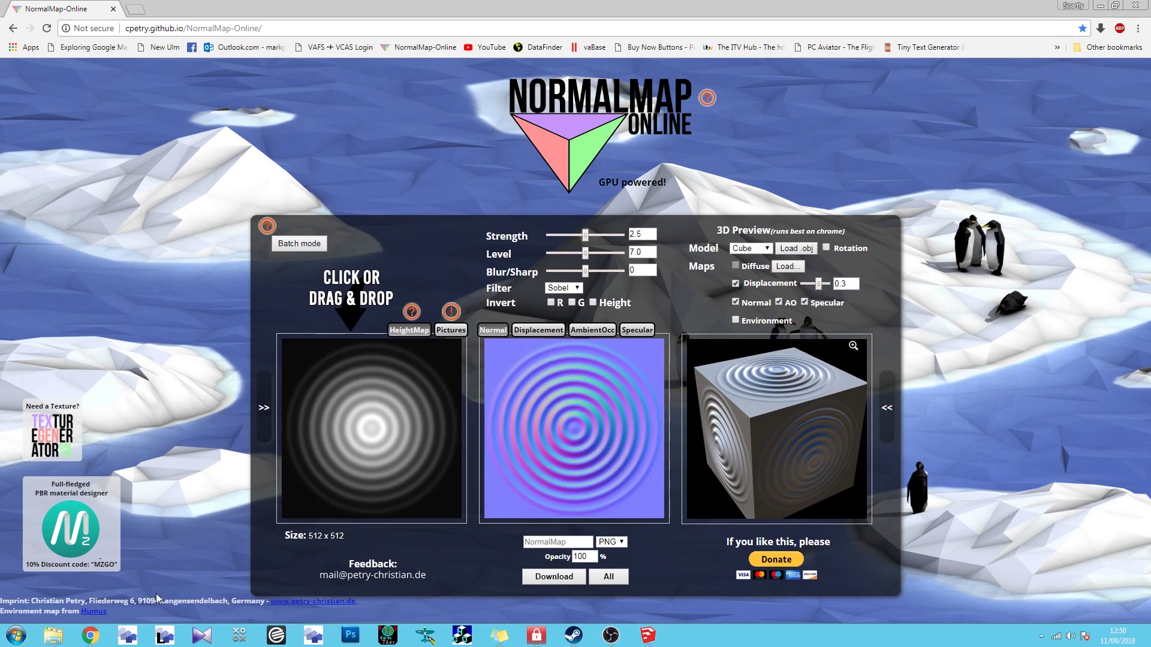
Step: Open the Textures folder of the Pictures library in Windows Explorer and go to the files starting with w
left_click(53, 635)
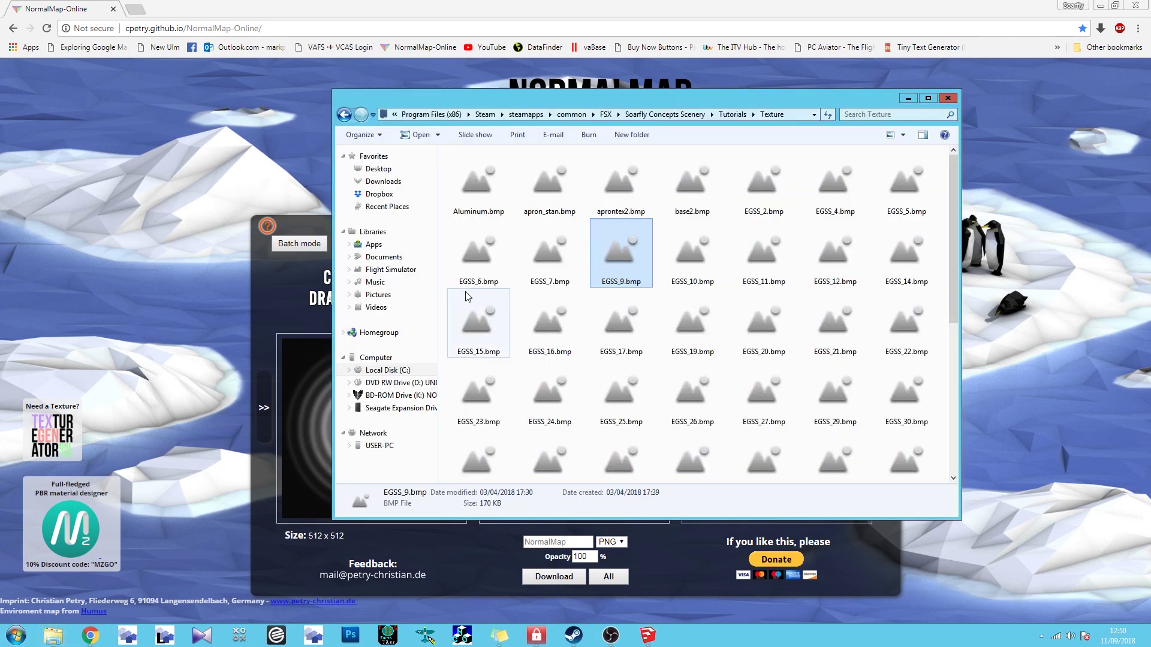
left_click(378, 295)
scroll(659, 386, "down", 2)
left_click(685, 427)
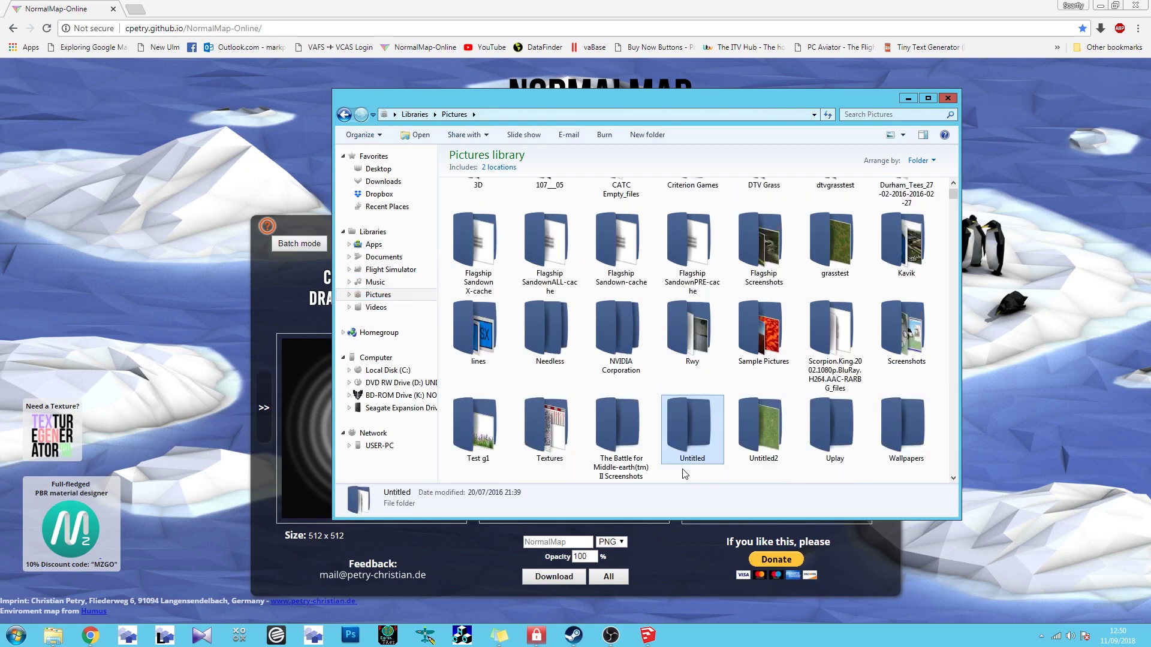
double_click(548, 423)
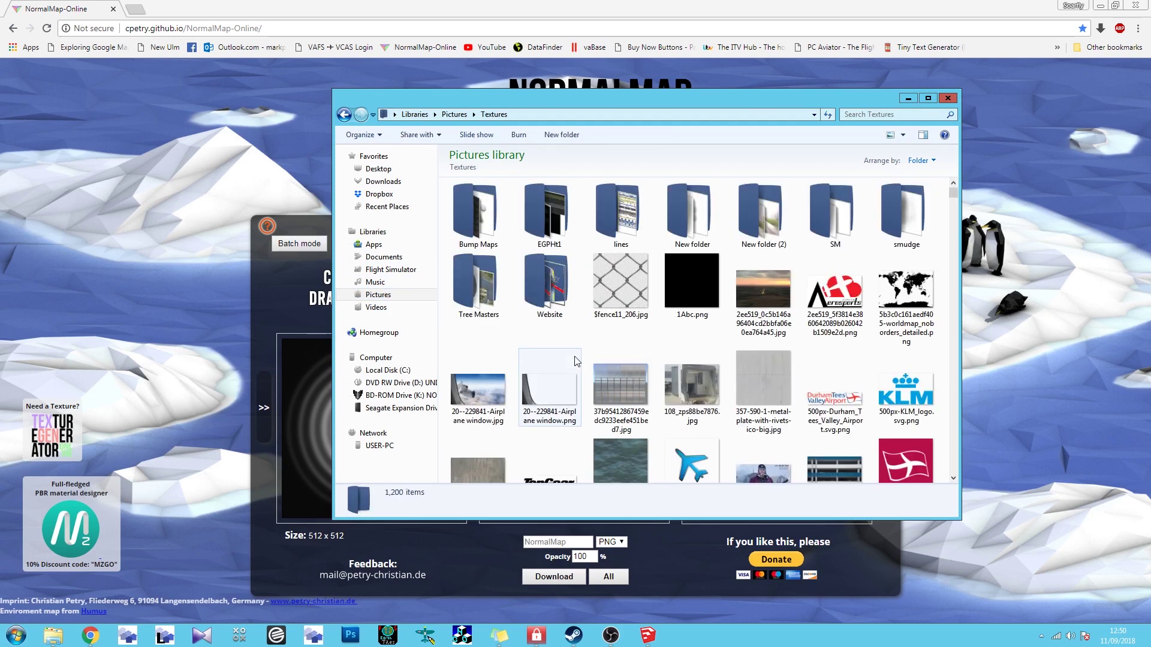
key("w")
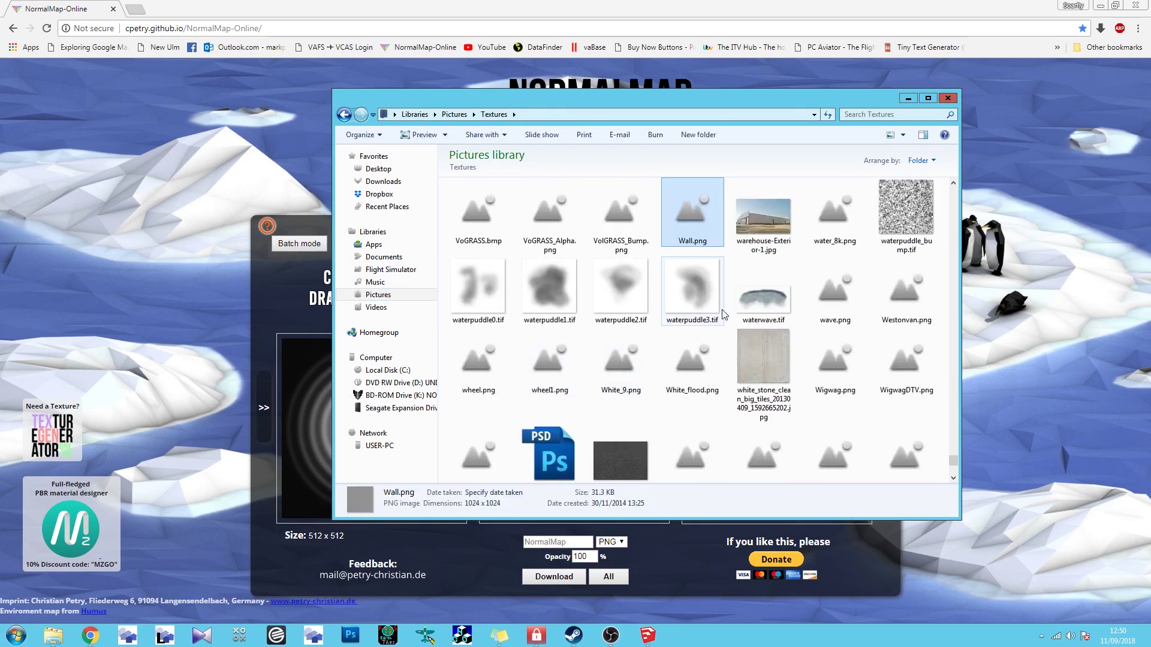
Step: Try to load waterpuddle_bump.tif as the height map in NormalMap-Online
left_click(890, 222)
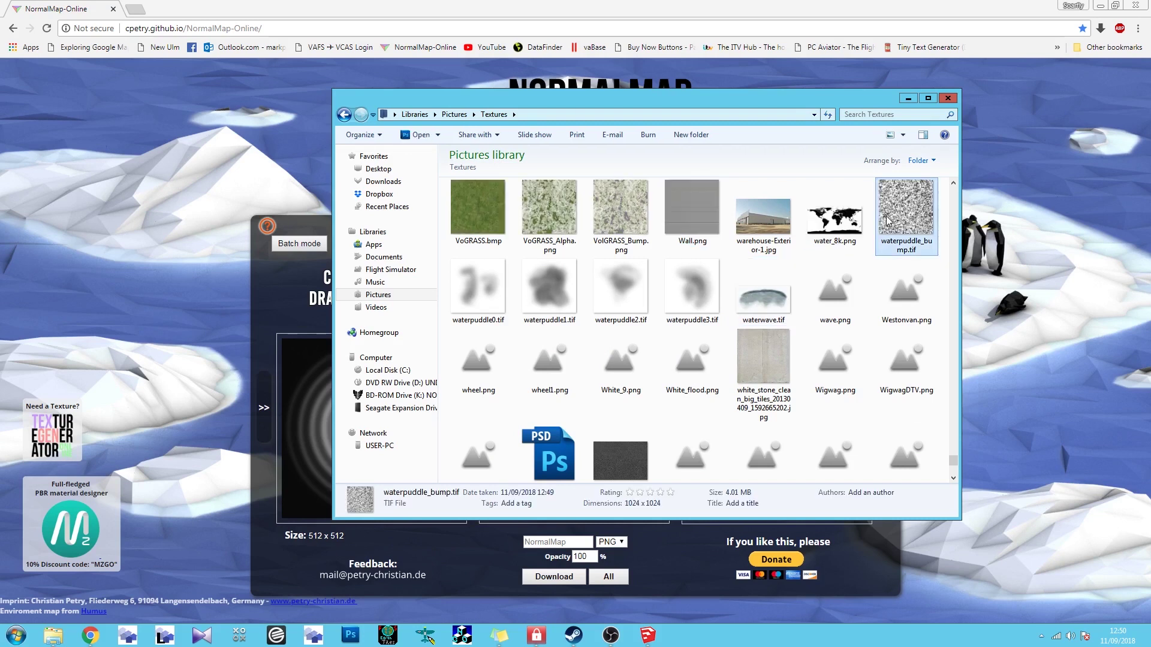
left_click_drag(916, 218, 308, 398)
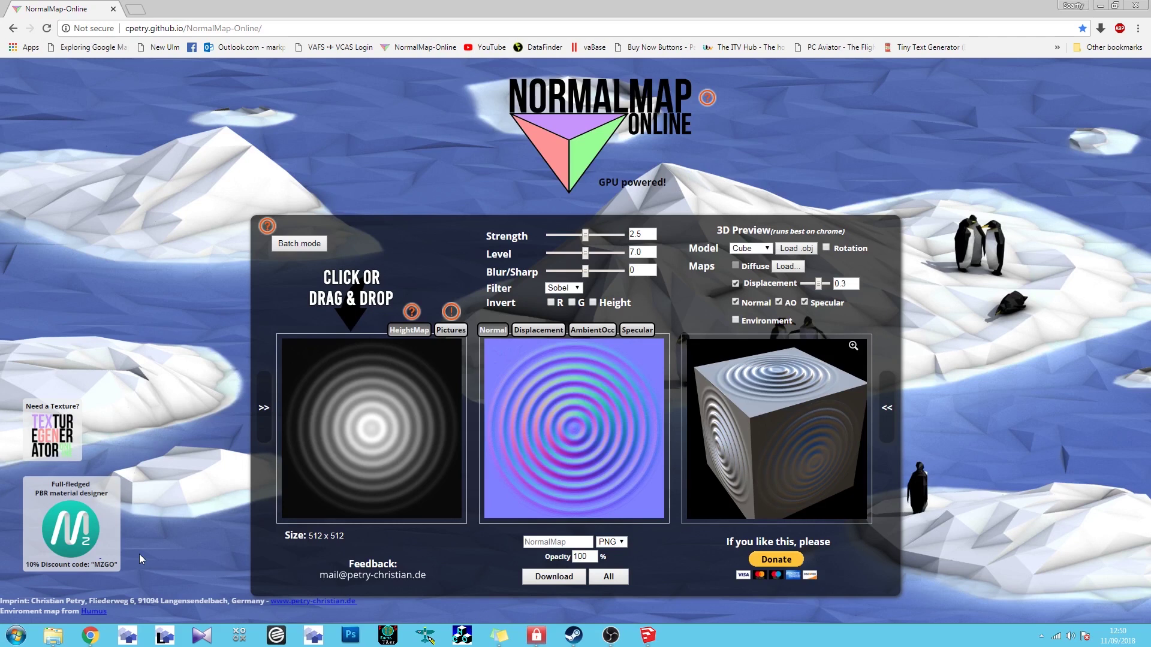
Step: Load waterpuddle_bump.png from the Textures folder as the height map and turn off the AO and specular maps in the 3D preview
left_click(53, 635)
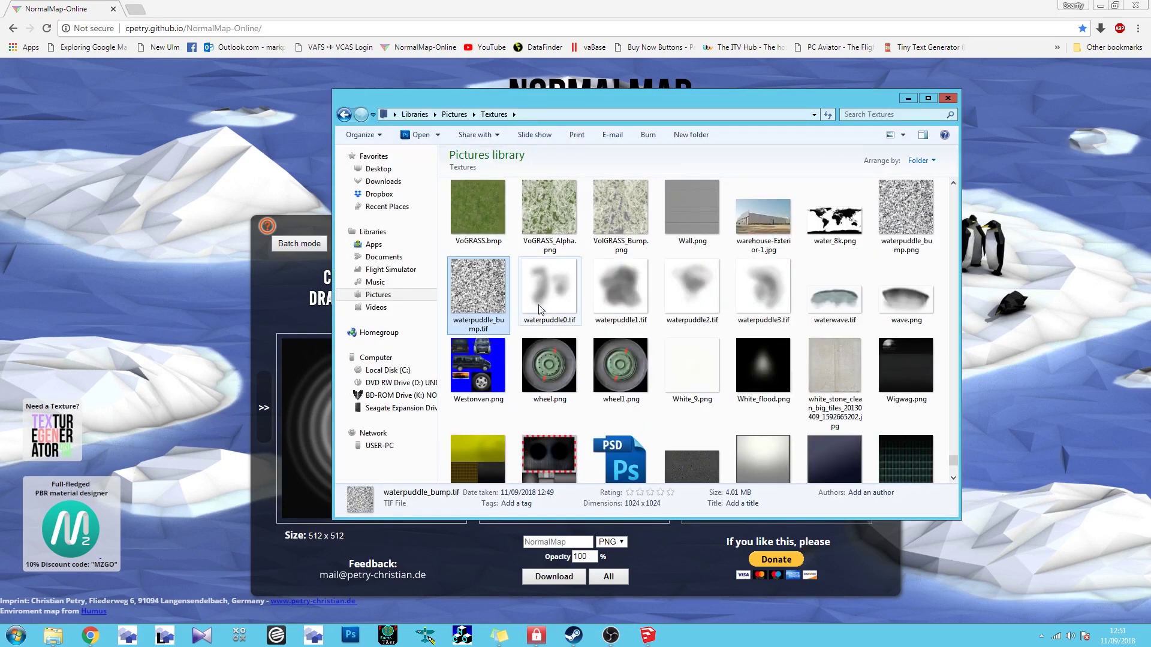
left_click_drag(905, 210, 313, 392)
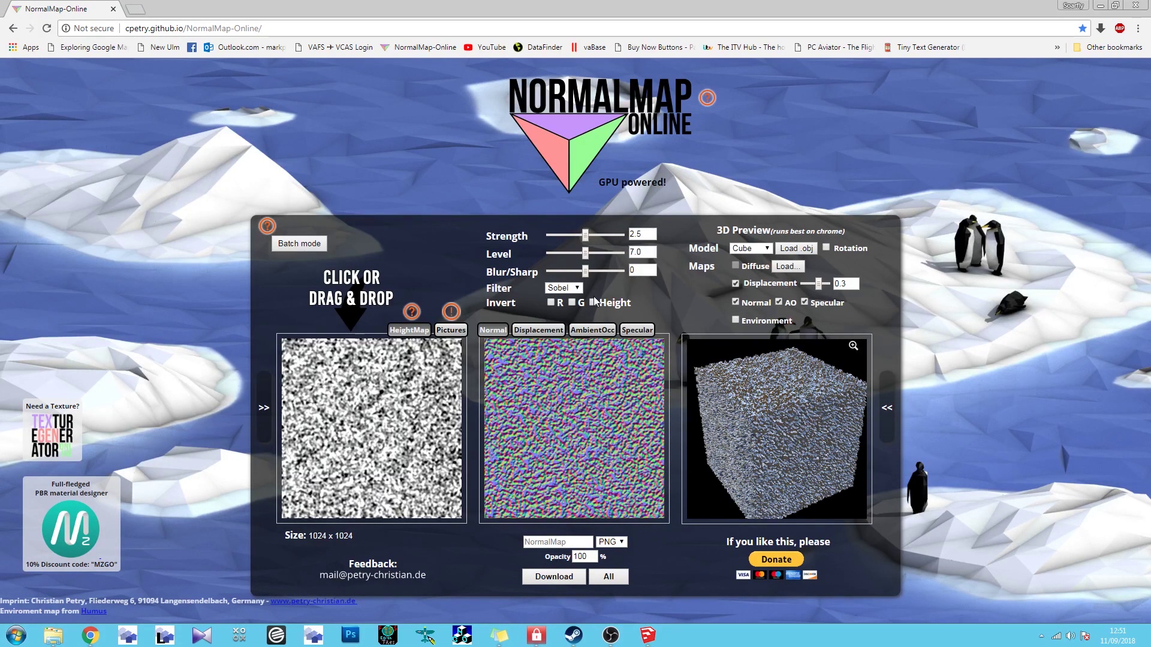
left_click_drag(786, 429, 766, 373)
scroll(782, 434, "up", 5)
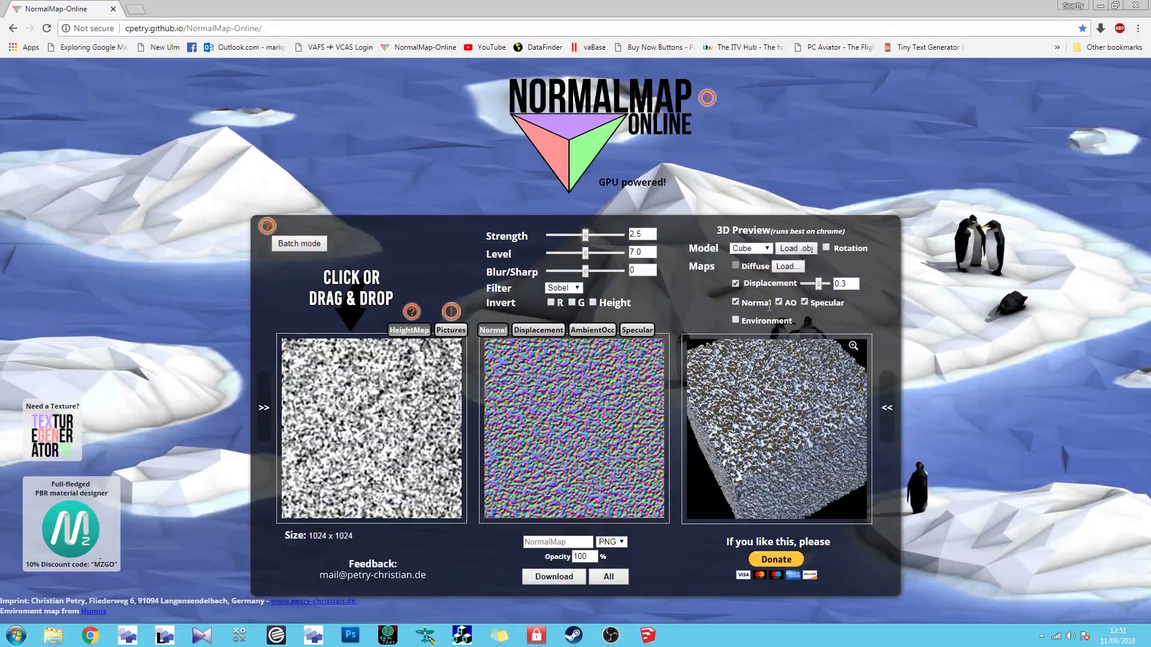
left_click(804, 302)
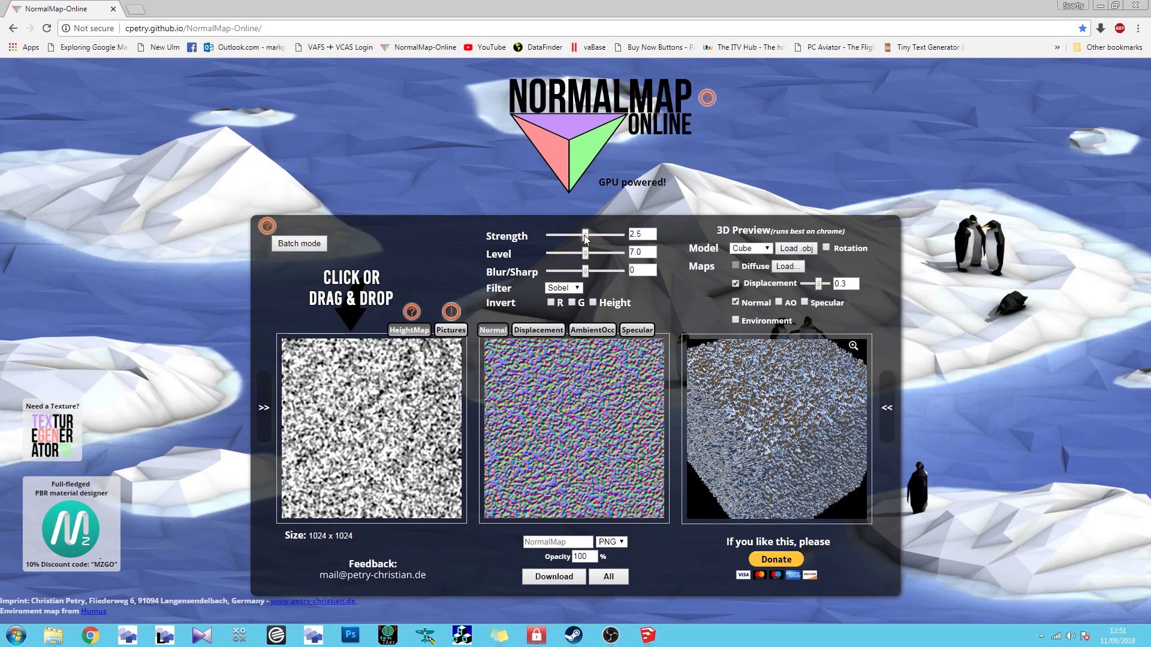
Step: Set the normal map's strength to 0.2 and its level to 8.8, checking the effect on the preview cube
left_click_drag(585, 235, 552, 250)
left_click_drag(809, 444, 806, 474)
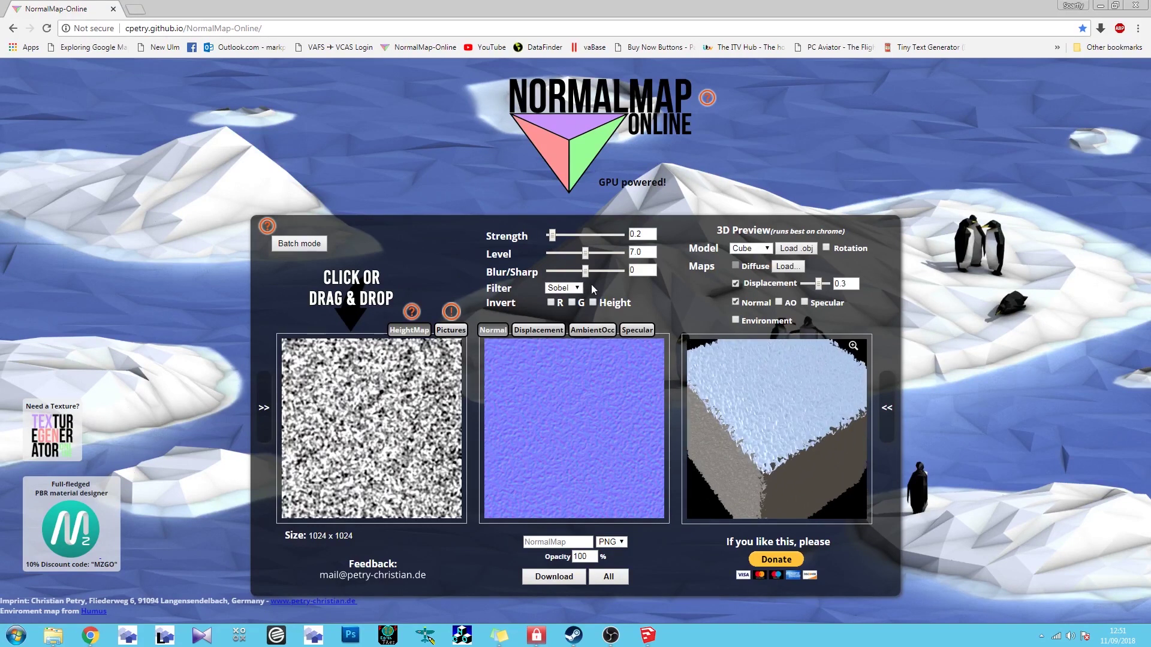
mouse_move(586, 256)
left_mouse_down()
mouse_move(572, 256)
mouse_move(600, 263)
left_mouse_up()
left_click_drag(790, 451, 763, 417)
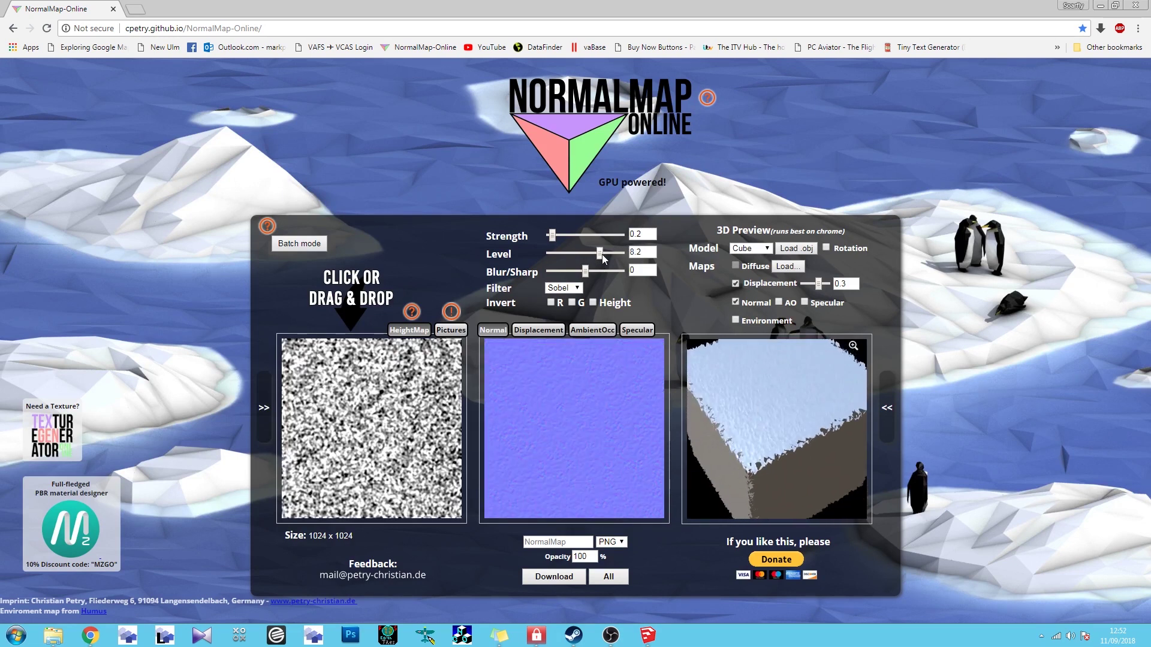
left_click_drag(603, 259, 608, 258)
Step: Copy the base name waterpuddle from the waterpuddle_bump.png file and use it as the normal map's file name
left_click(564, 543)
left_click(53, 635)
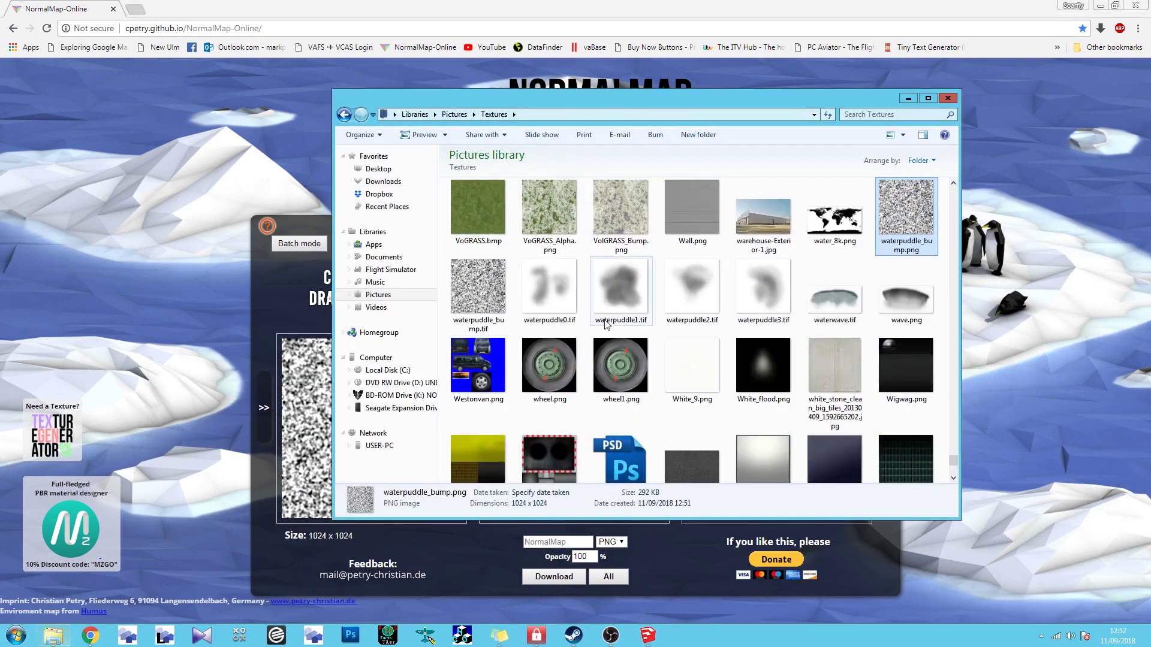
left_click(891, 248)
left_click_drag(878, 242, 917, 243)
right_click(899, 247)
left_click(929, 282)
left_click(586, 398)
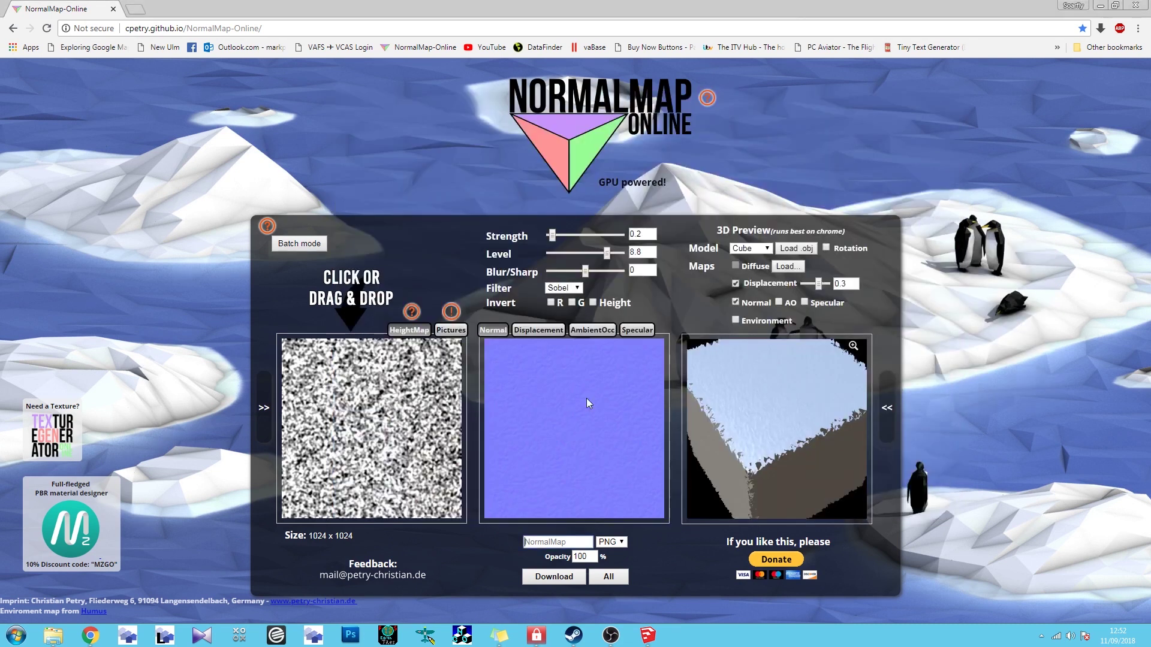
right_click(558, 540)
left_click(628, 448)
Step: Keep PNG as the output format and download the normal map
left_click(611, 542)
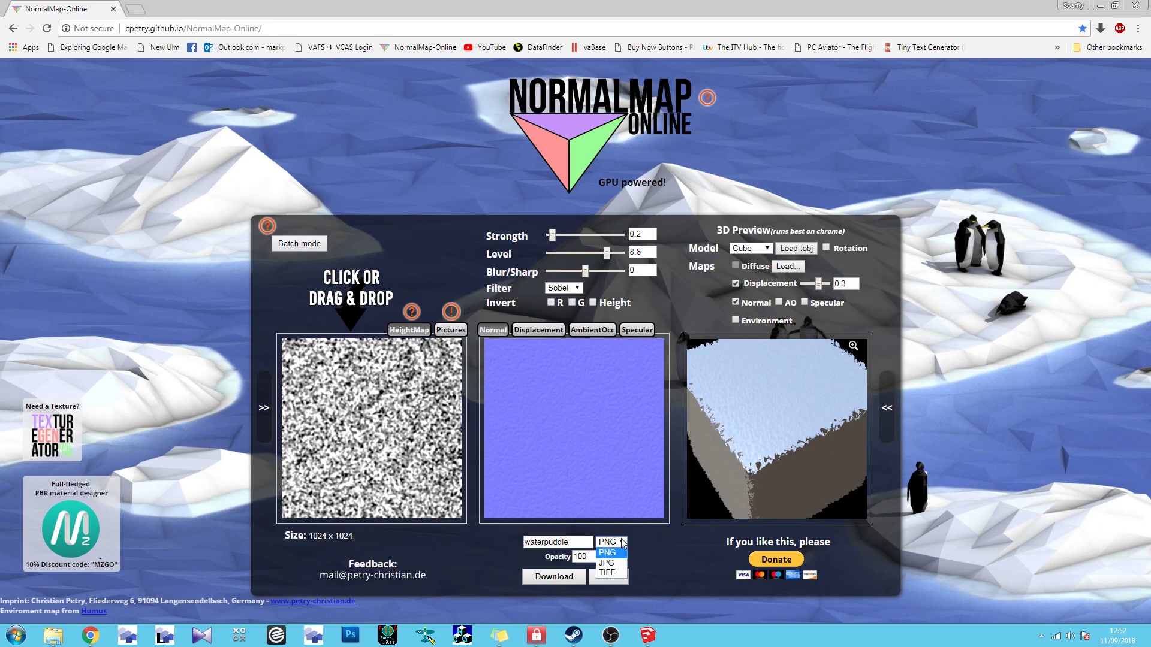
left_click(665, 553)
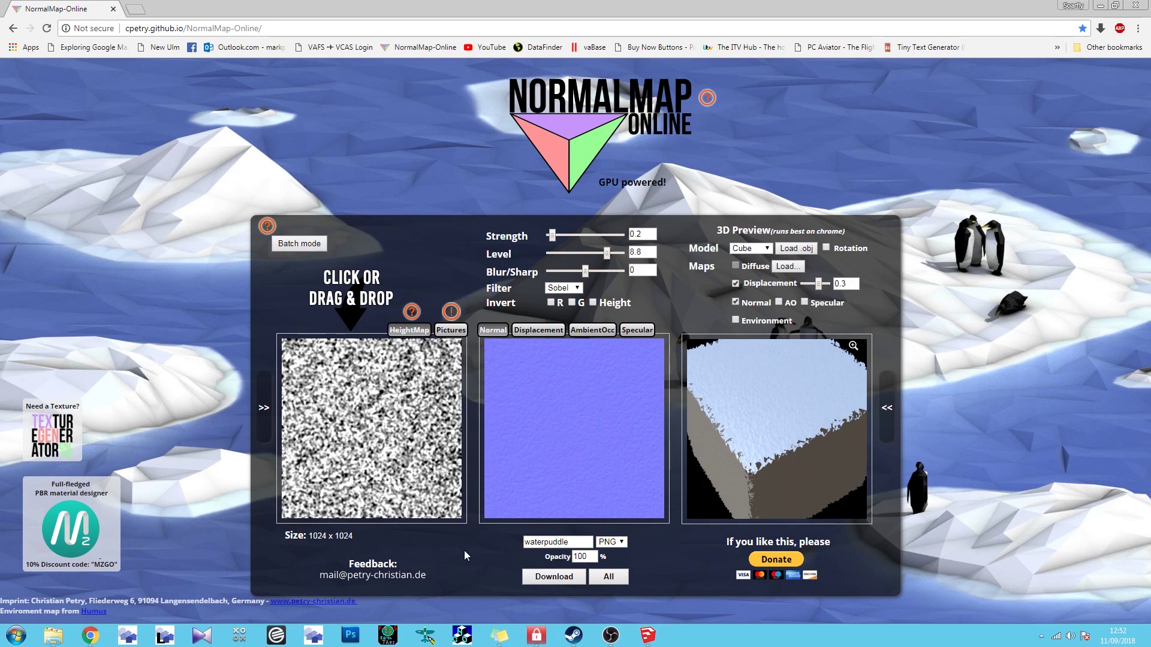
left_click(553, 576)
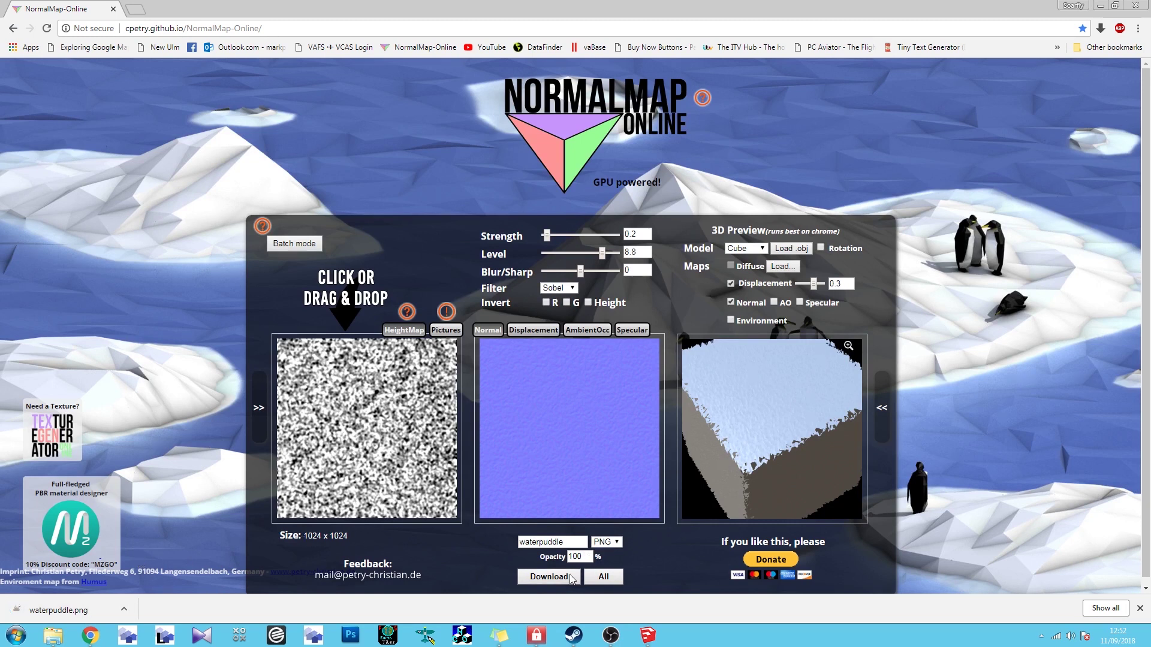
Step: Examine the generated displacement, ambient occlusion and specular maps and return to the normal map
left_click(548, 335)
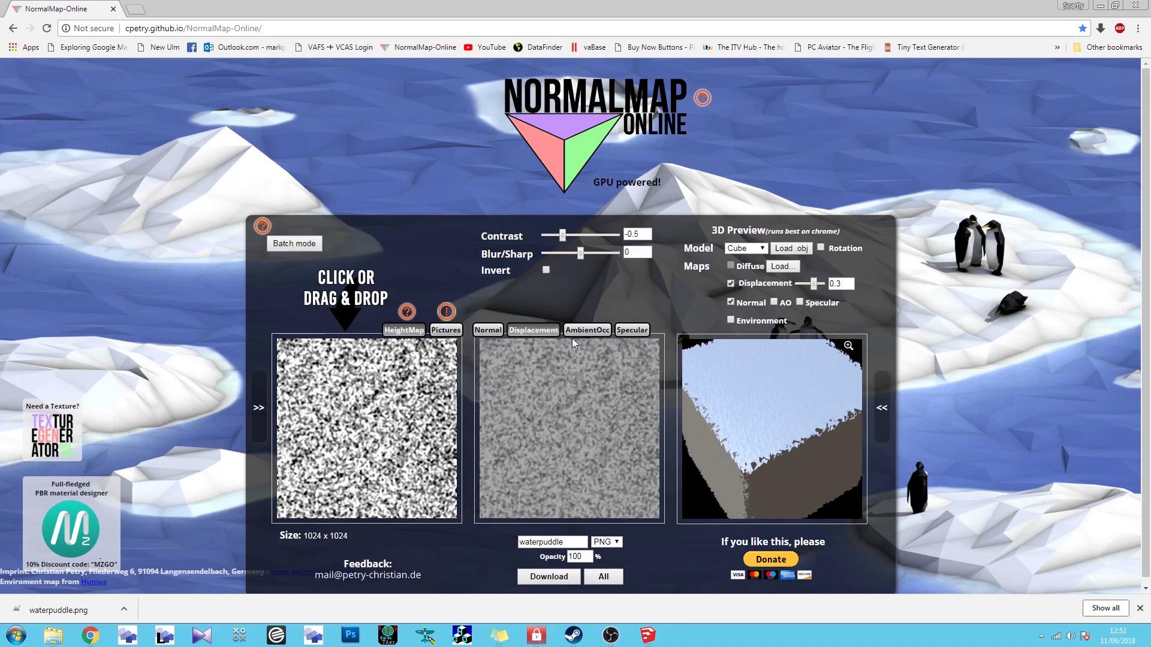
left_click(596, 334)
left_click(632, 334)
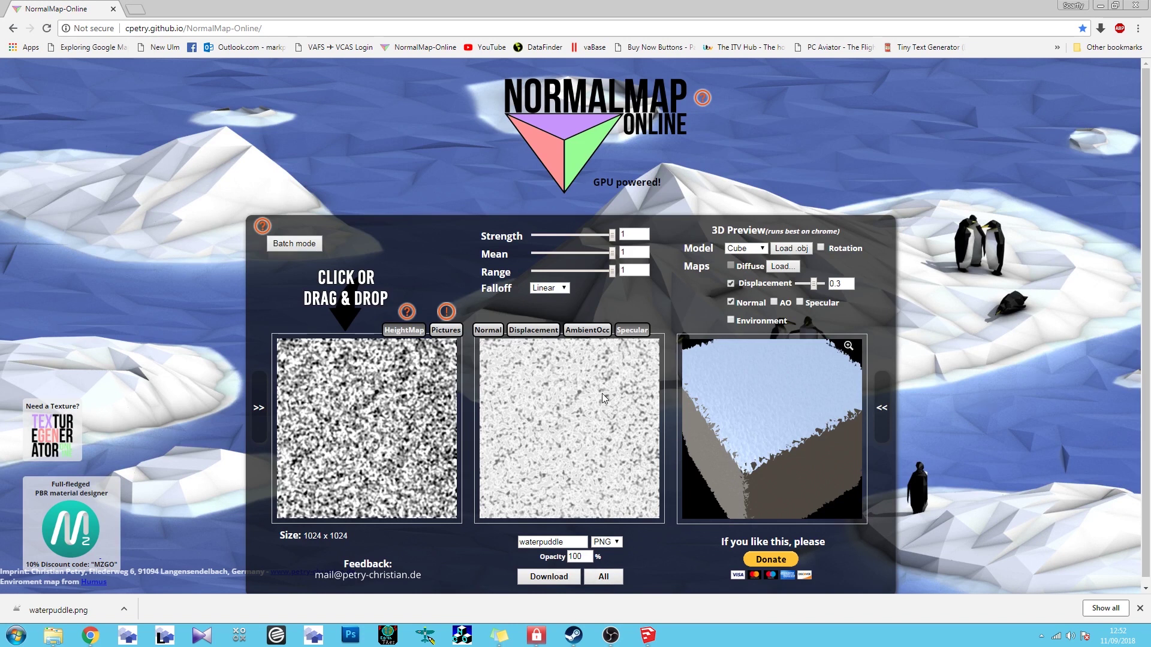
left_click(496, 331)
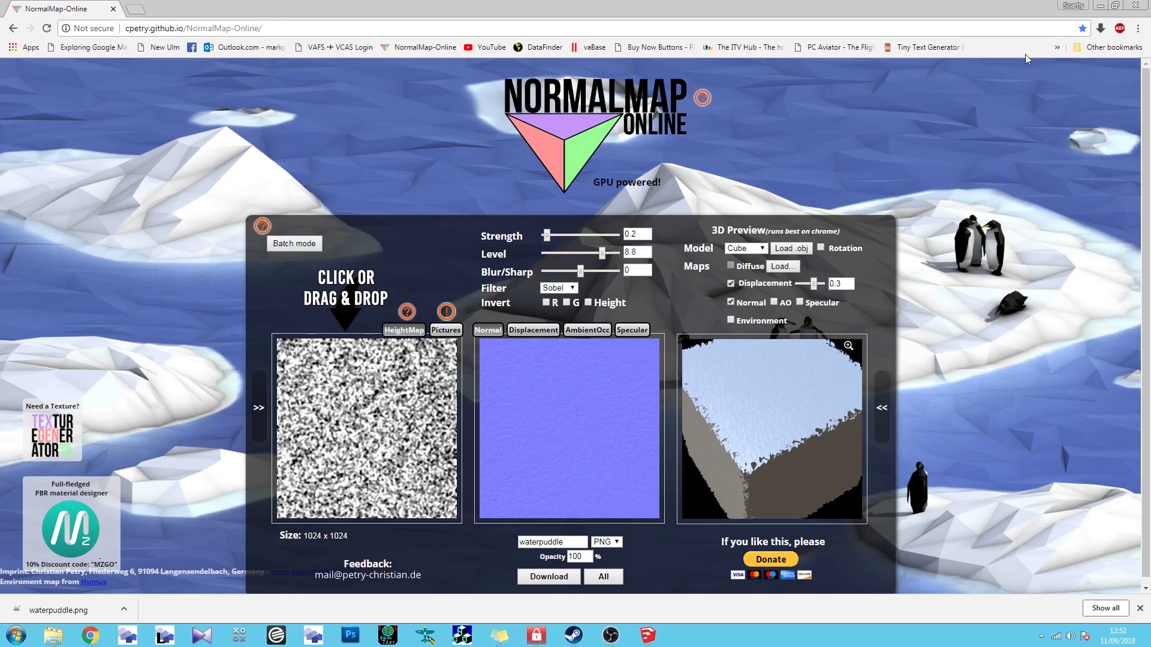
Step: Close the browser, switch to SketchUp and delete the default figure at the origin
left_click(1136, 5)
left_click(580, 4)
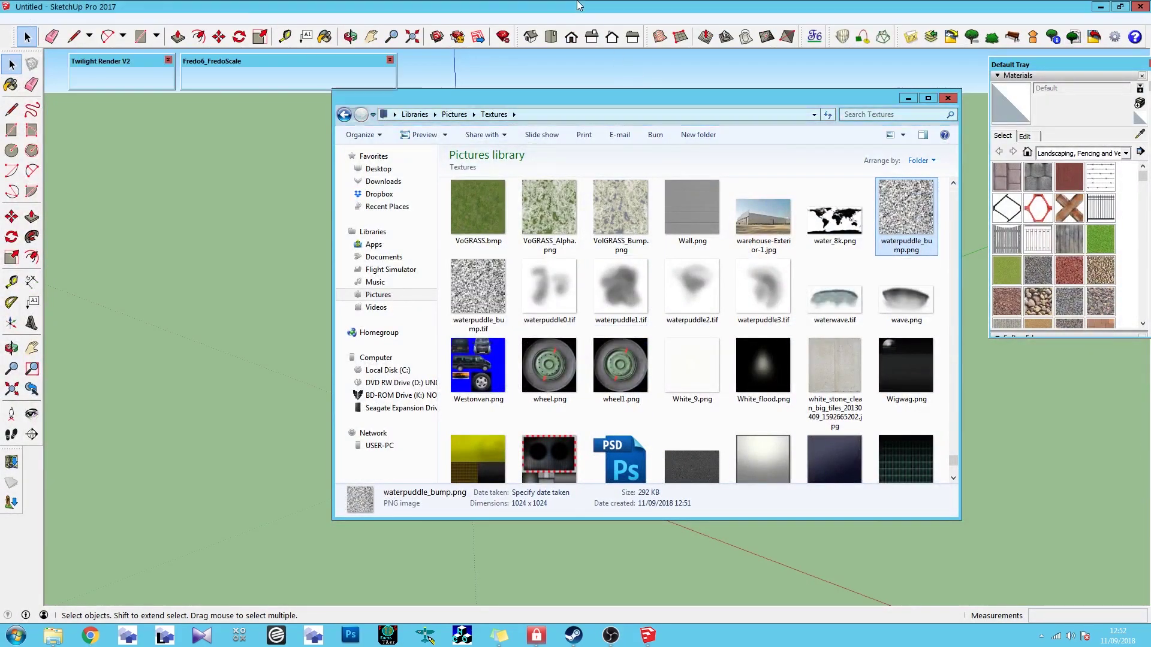
left_click_drag(412, 122, 719, 514)
key("Delete")
scroll(470, 398, "down", 3)
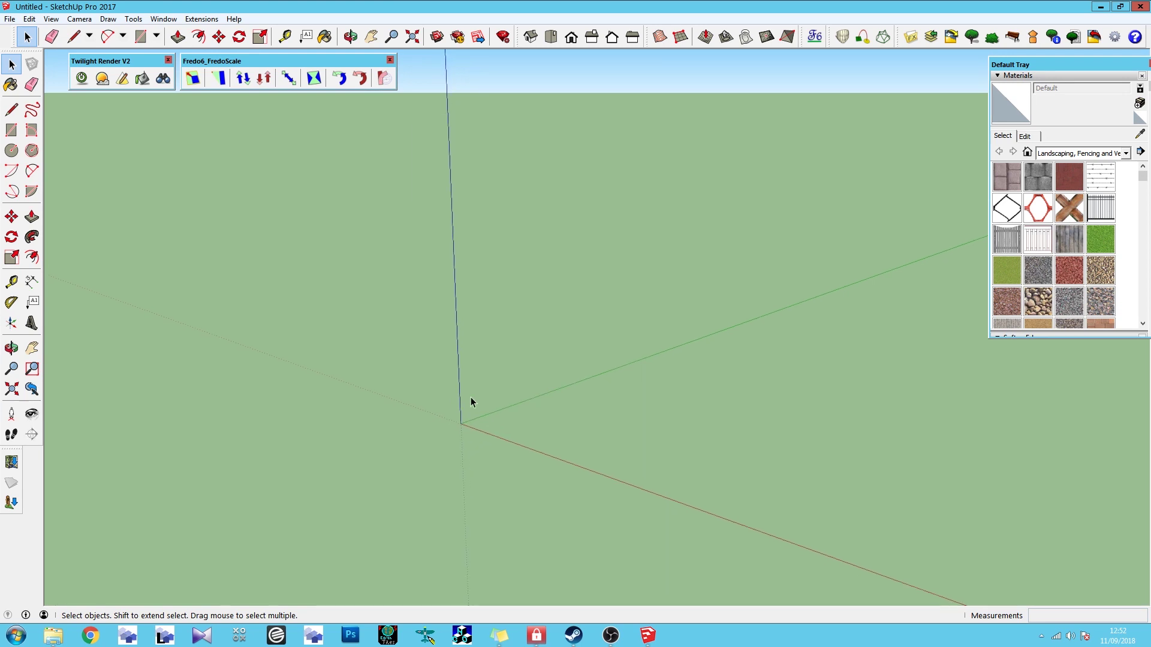
middle_click_drag(557, 442, 562, 451)
left_click(141, 36)
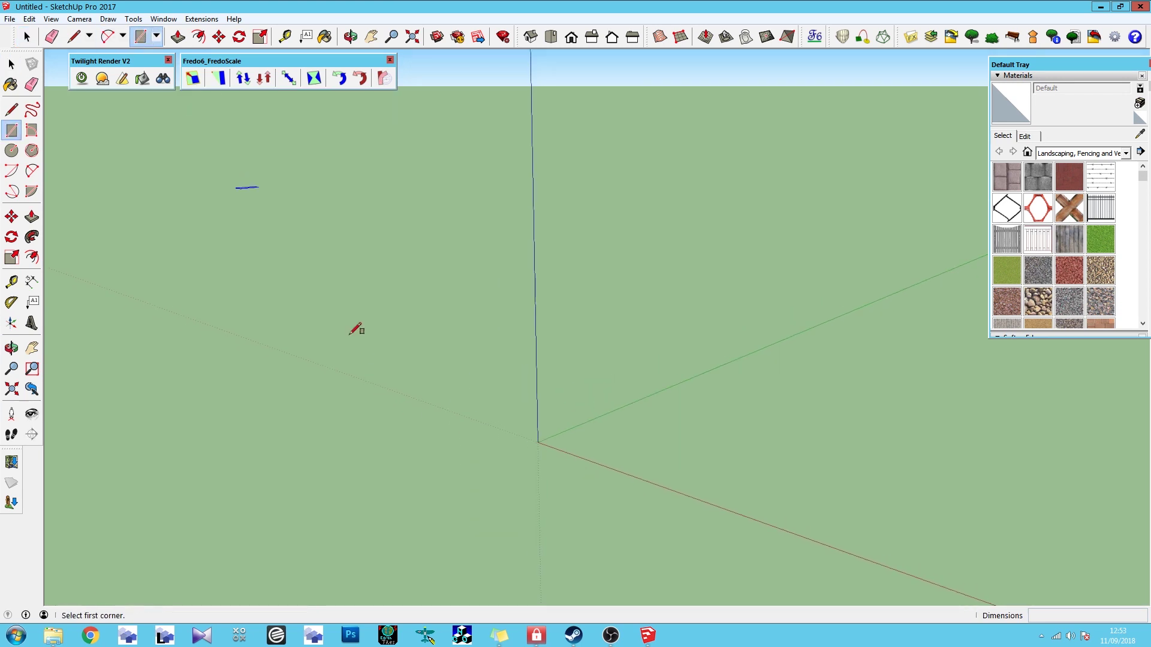
left_click(223, 379)
scroll(231, 375, "down", 3)
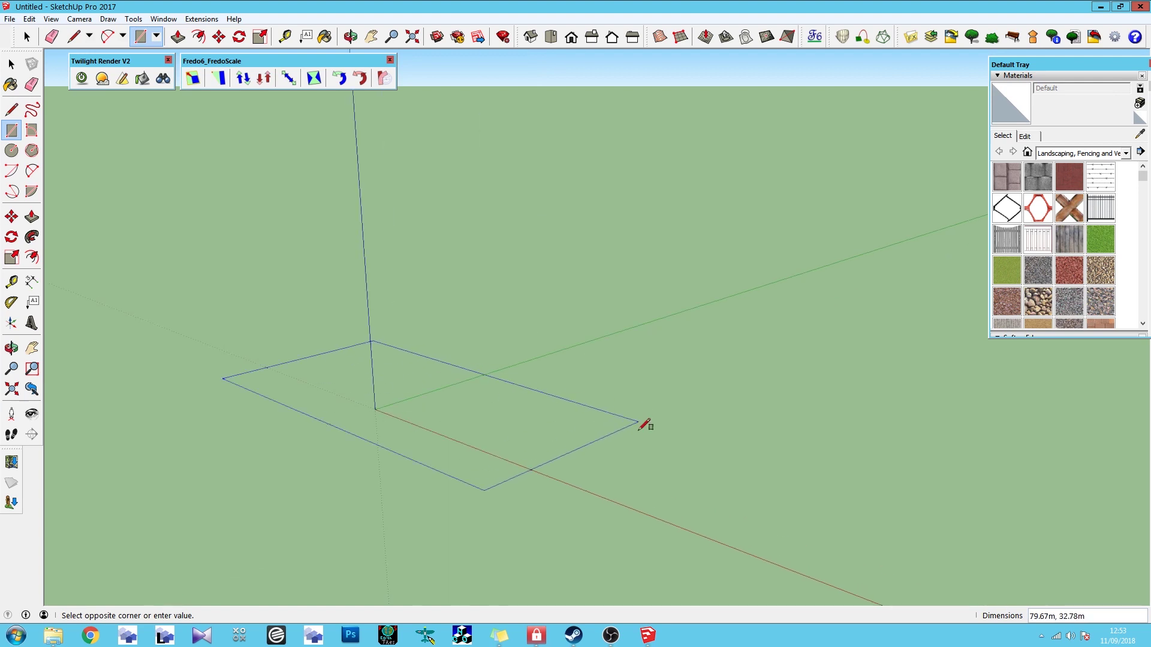
Step: Draw a golden-section rectangle about 33.67 m by 20.81 m on the ground, starting from the origin
left_click(138, 36)
left_click(375, 410)
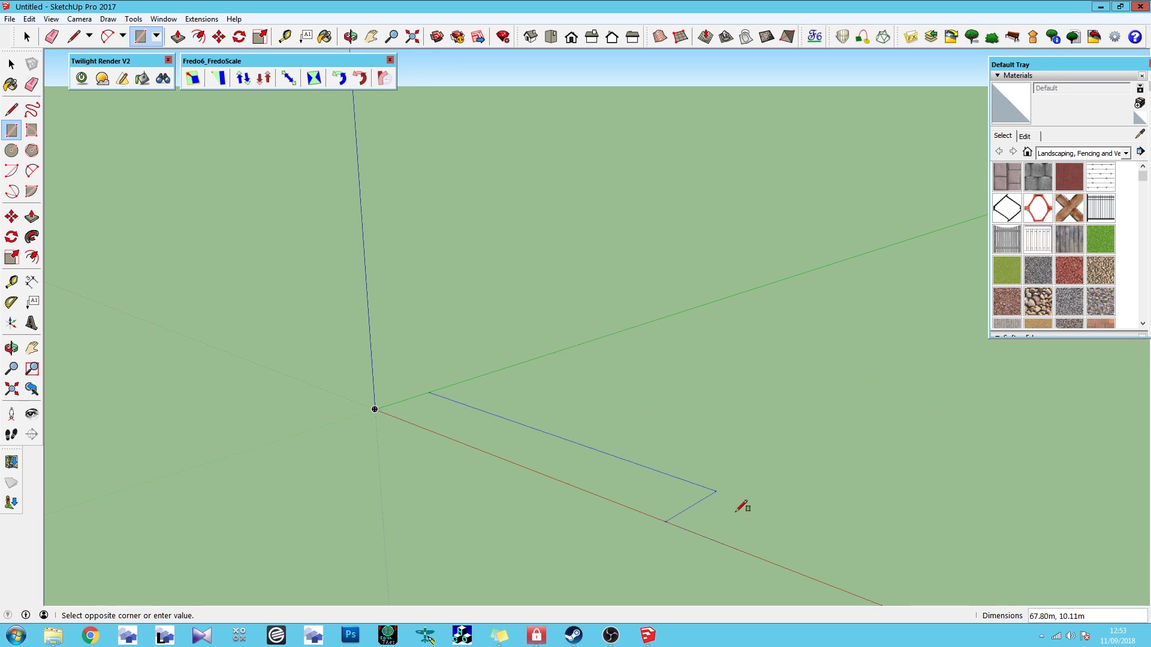
middle_click_drag(411, 398, 517, 390)
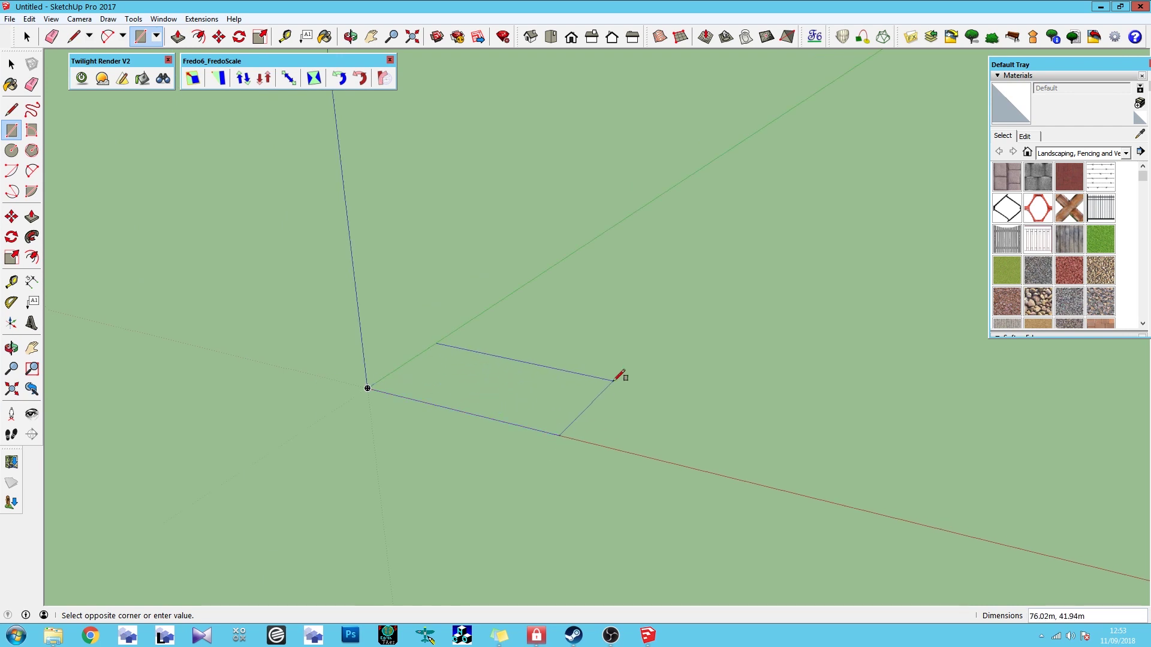
scroll(502, 377, "up", 3)
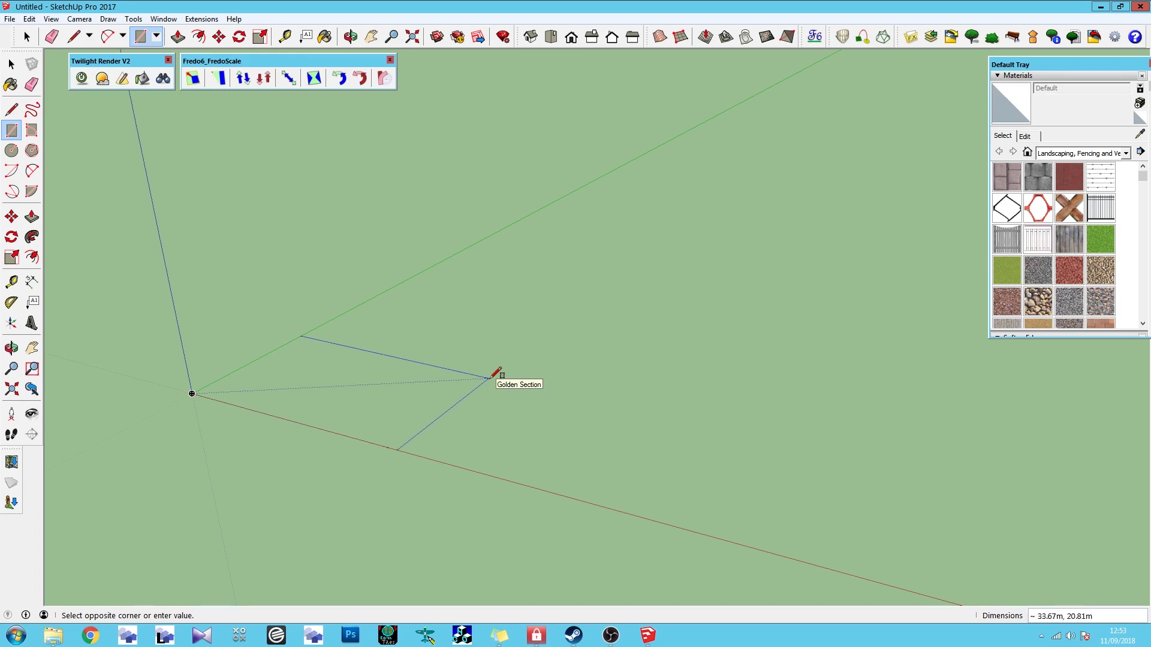
left_click(489, 377)
Step: Reverse the rectangle's face so its front side points upward
middle_click_drag(490, 378, 381, 365)
right_click(419, 355)
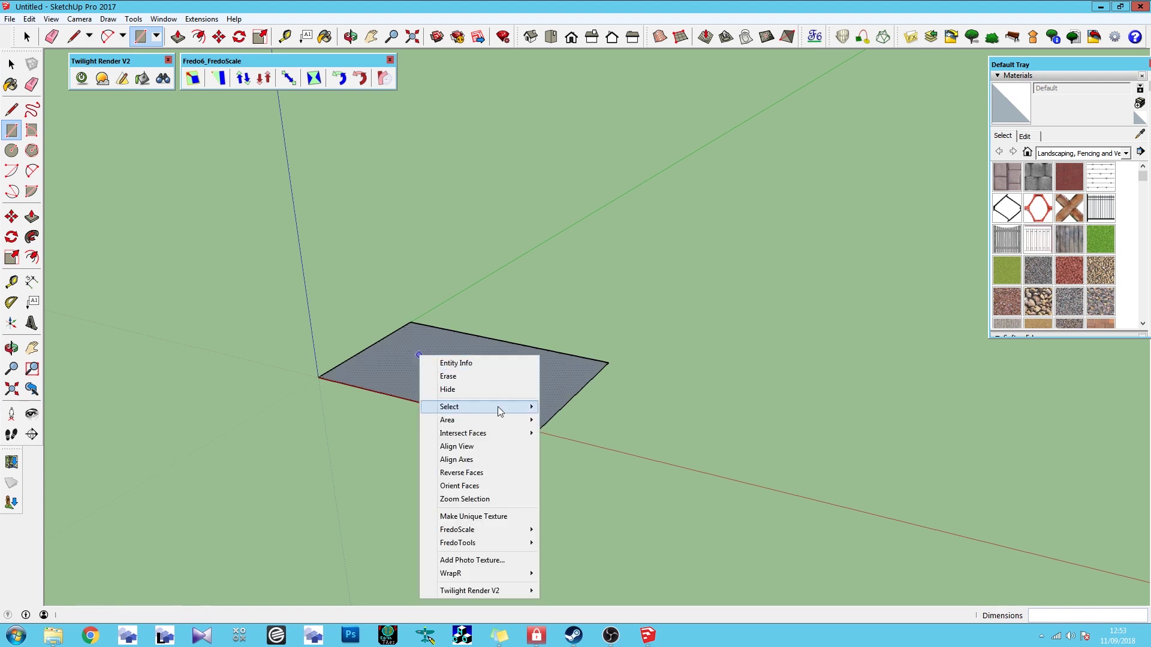
left_click(480, 472)
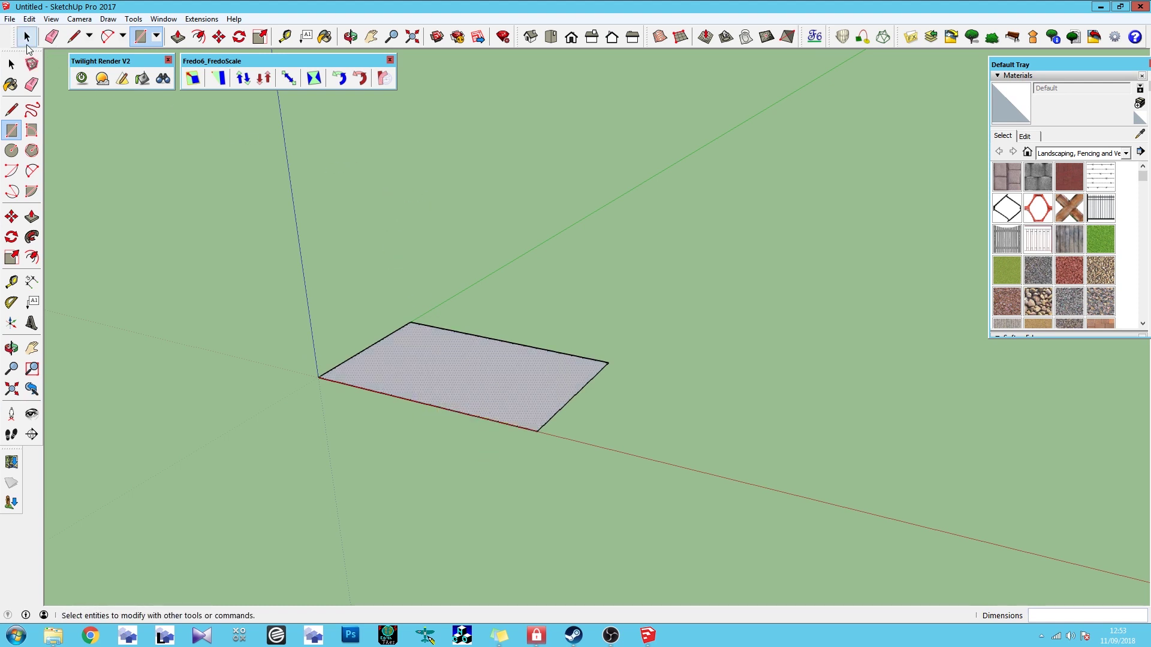
Step: Move the whole rectangle so that its centre lies on the origin, and clear the selection
left_click(27, 36)
double_click(432, 382)
left_click(219, 36)
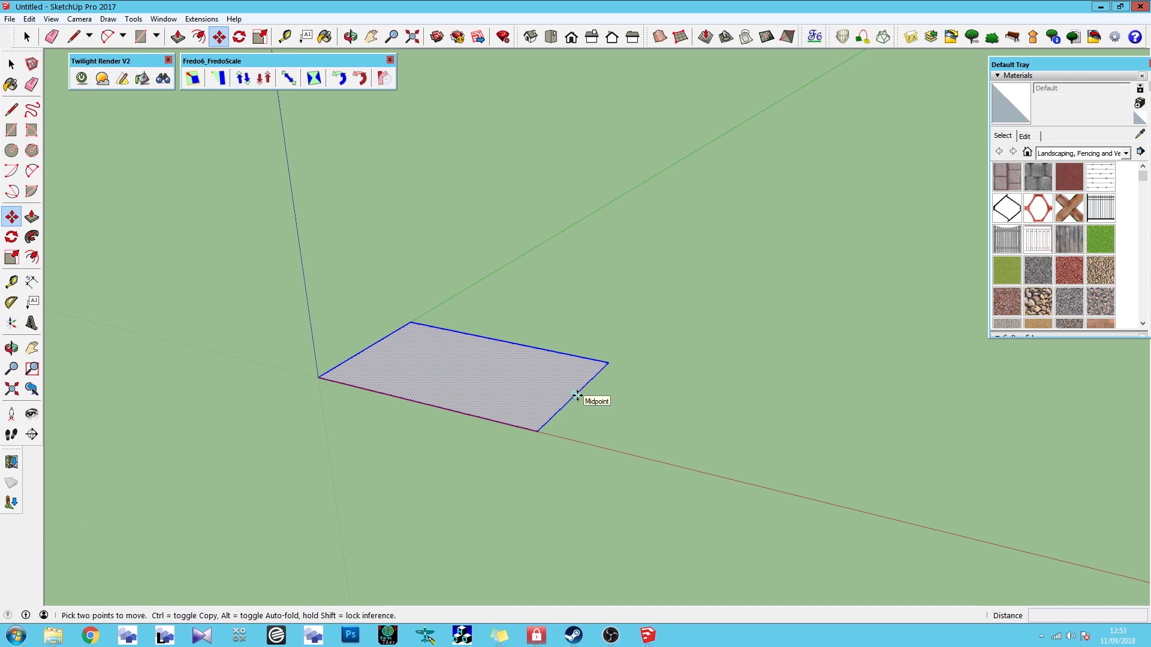
left_click(470, 365)
left_click(321, 378)
left_click(26, 36)
left_click(257, 229)
Step: Inspect the centred rectangle from different angles and distances
scroll(324, 311, "down", 2)
scroll(365, 337, "up", 4)
middle_click_drag(371, 333, 520, 440)
scroll(470, 385, "down", 3)
scroll(491, 378, "up", 3)
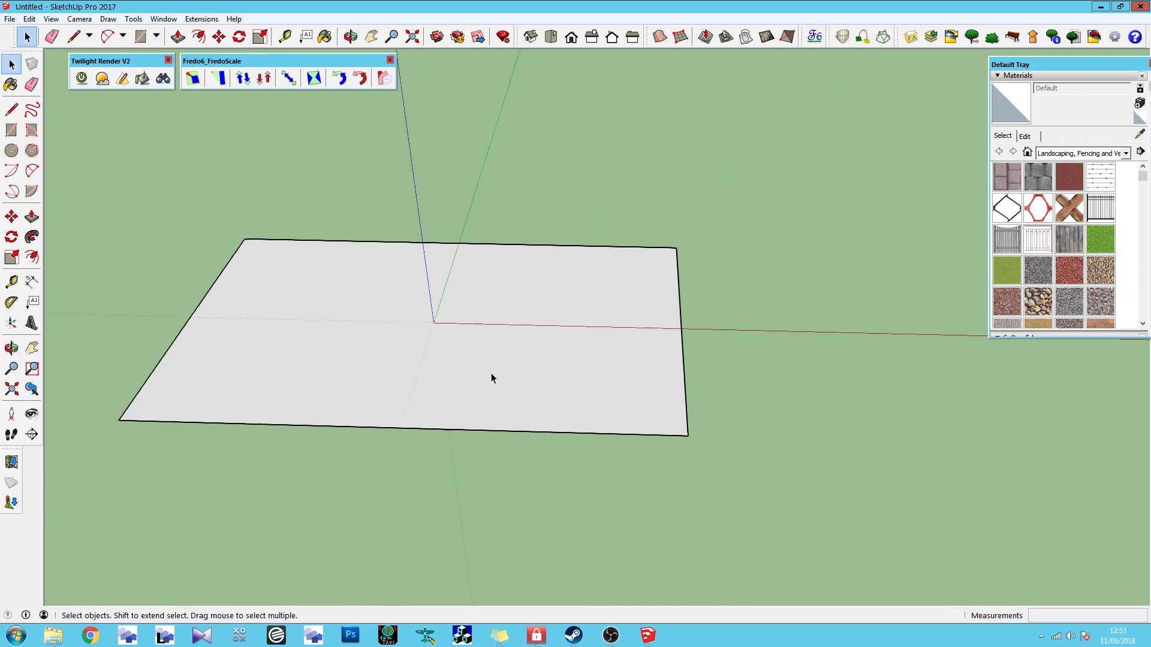
scroll(531, 350, "down", 3)
scroll(454, 324, "up", 3)
mouse_move(602, 329)
middle_mouse_down()
mouse_move(586, 329)
mouse_move(591, 311)
middle_mouse_up()
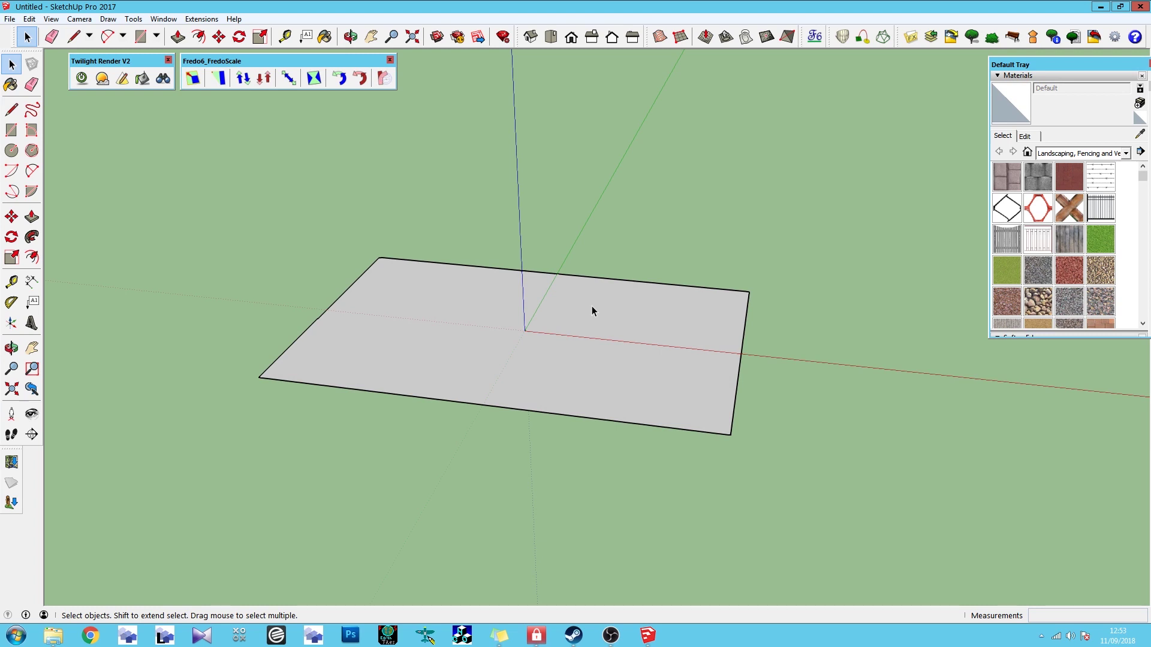
middle_click_drag(388, 324, 525, 383)
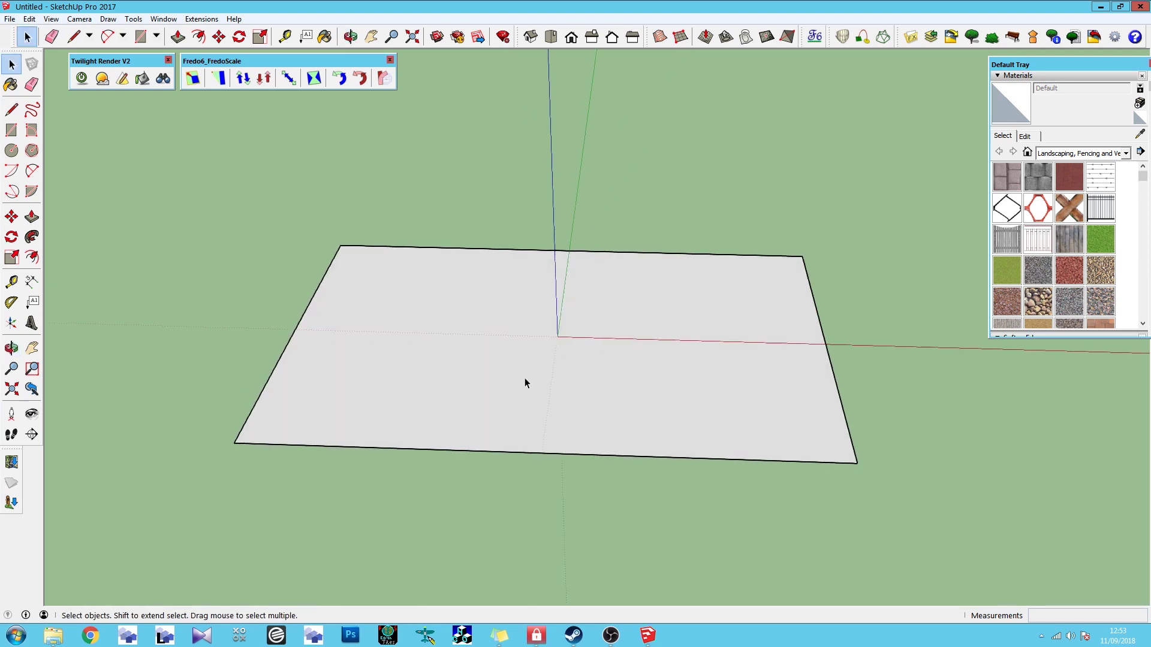
middle_click_drag(606, 382, 549, 335)
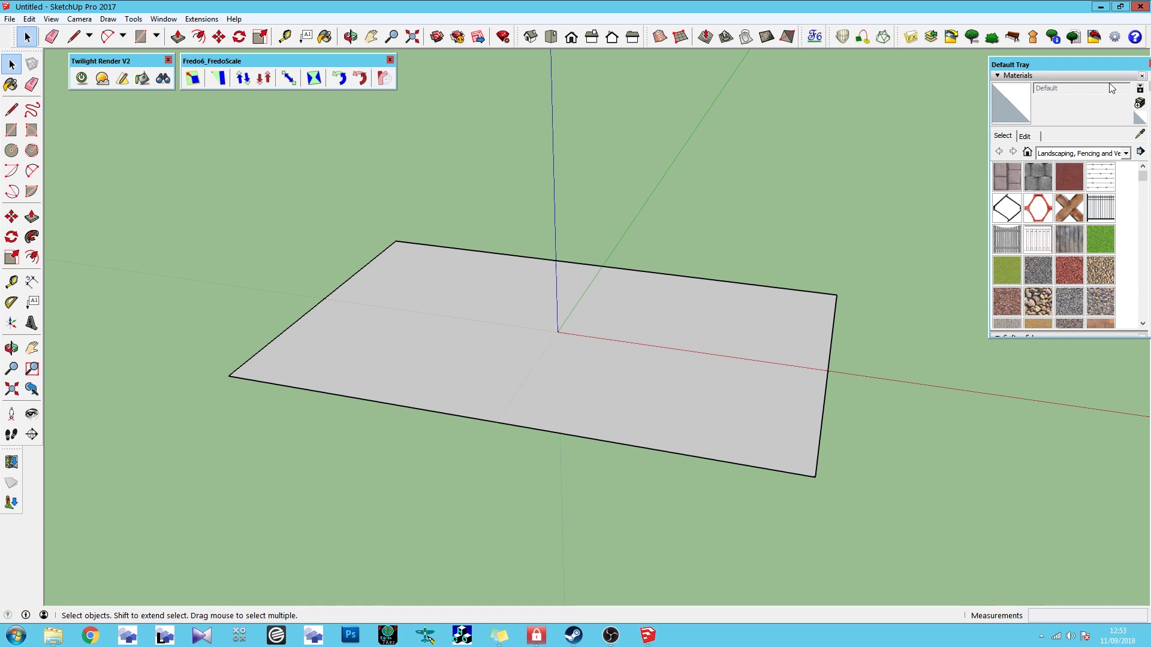
Step: Create a new material that uses waterpuddle0.tif from the Textures folder of the Pictures library as its texture image
left_click(1140, 103)
left_click(259, 295)
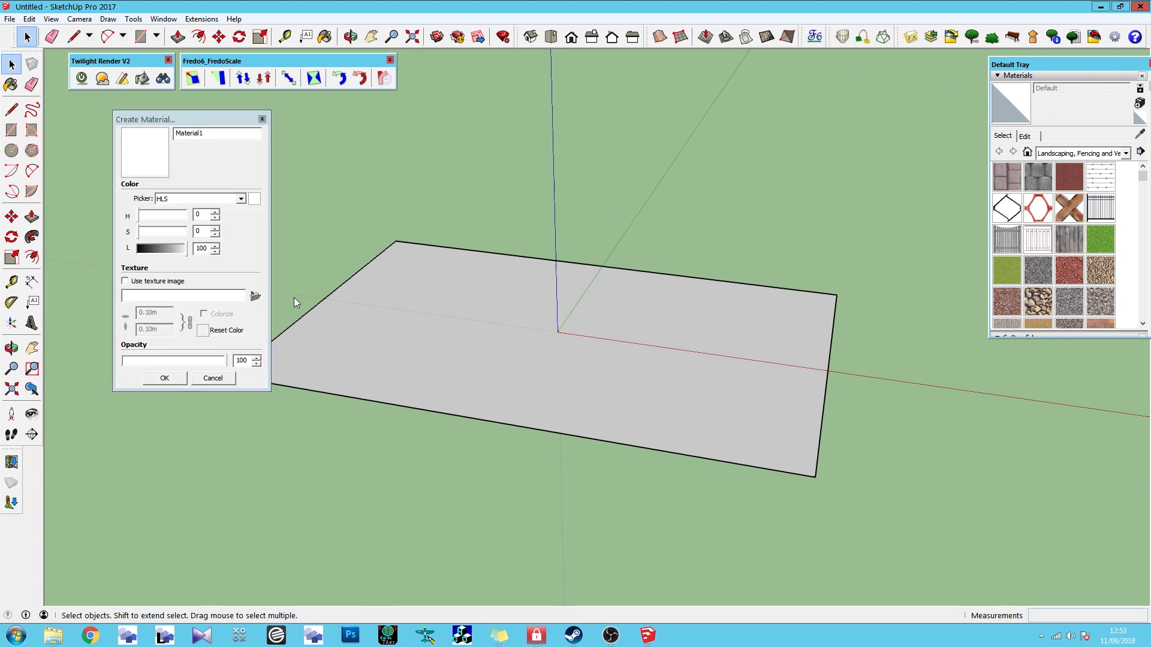
left_click(252, 290)
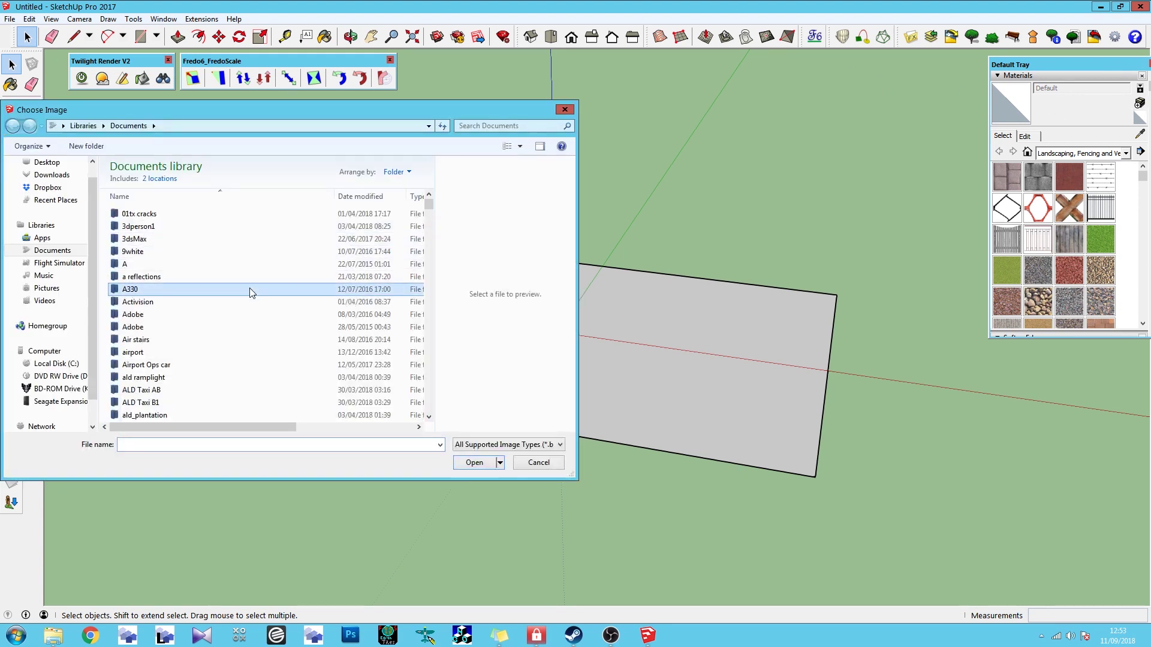
left_click(47, 288)
scroll(259, 371, "down", 5)
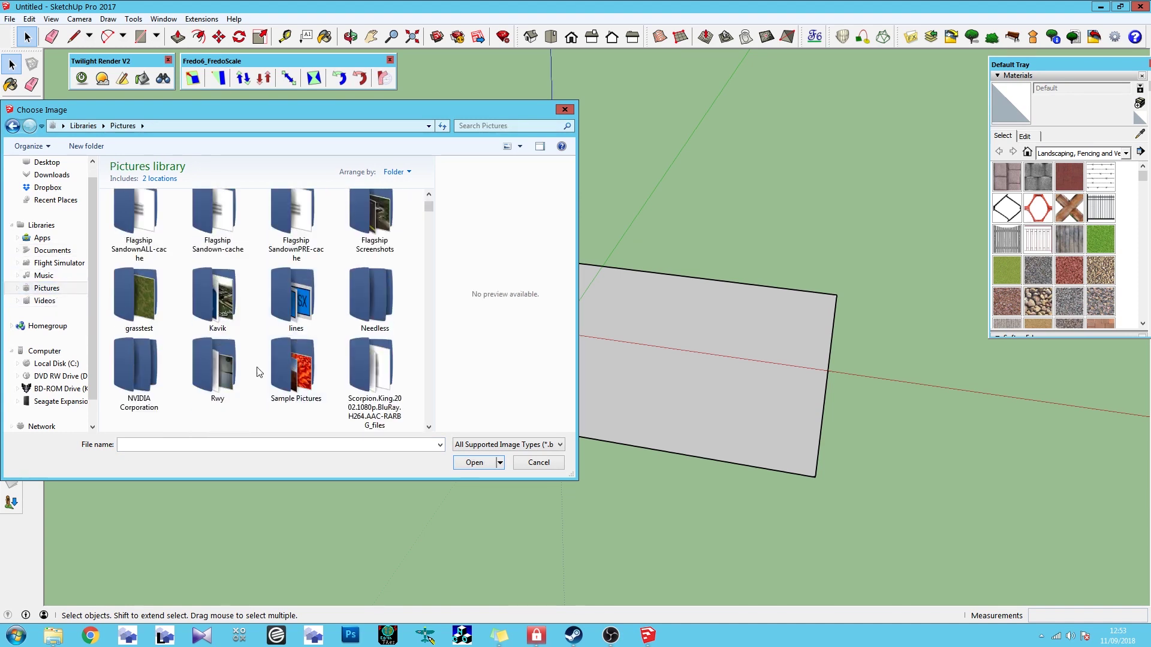
scroll(259, 372, "down", 1)
double_click(303, 371)
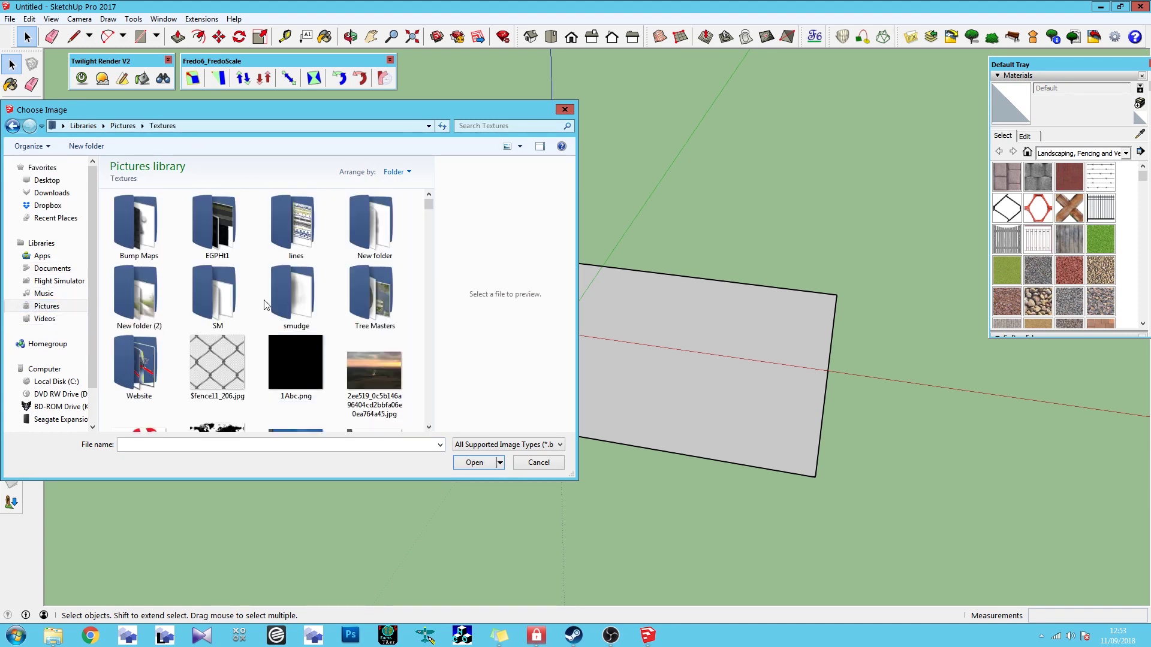
key("w")
key("w")
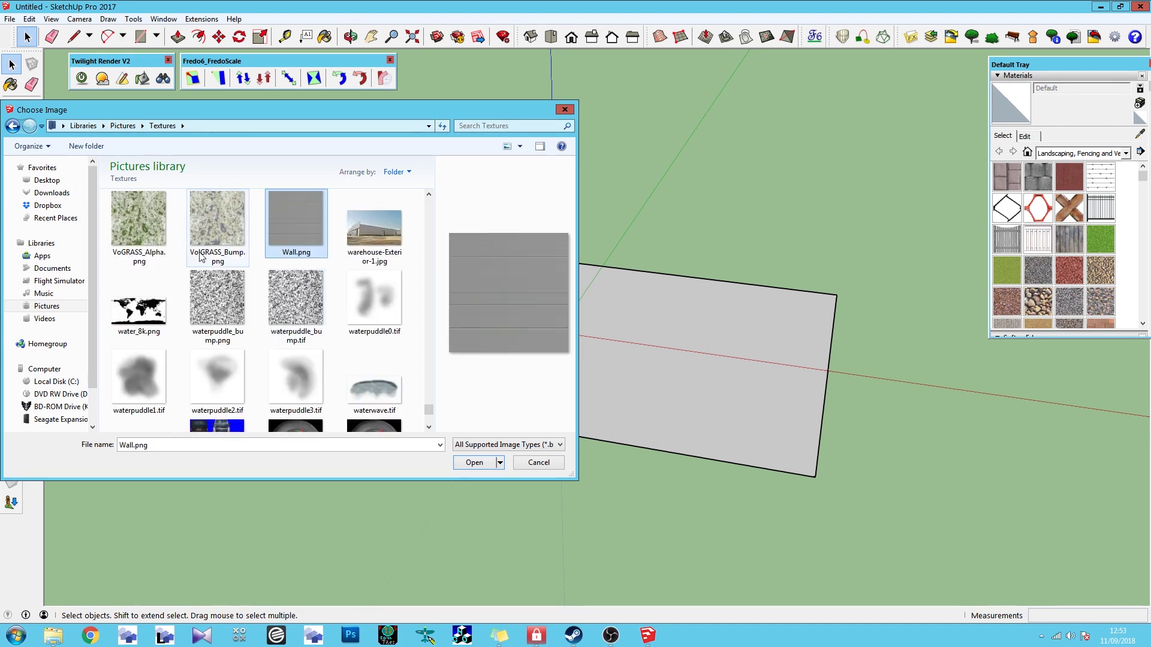
left_click(370, 297)
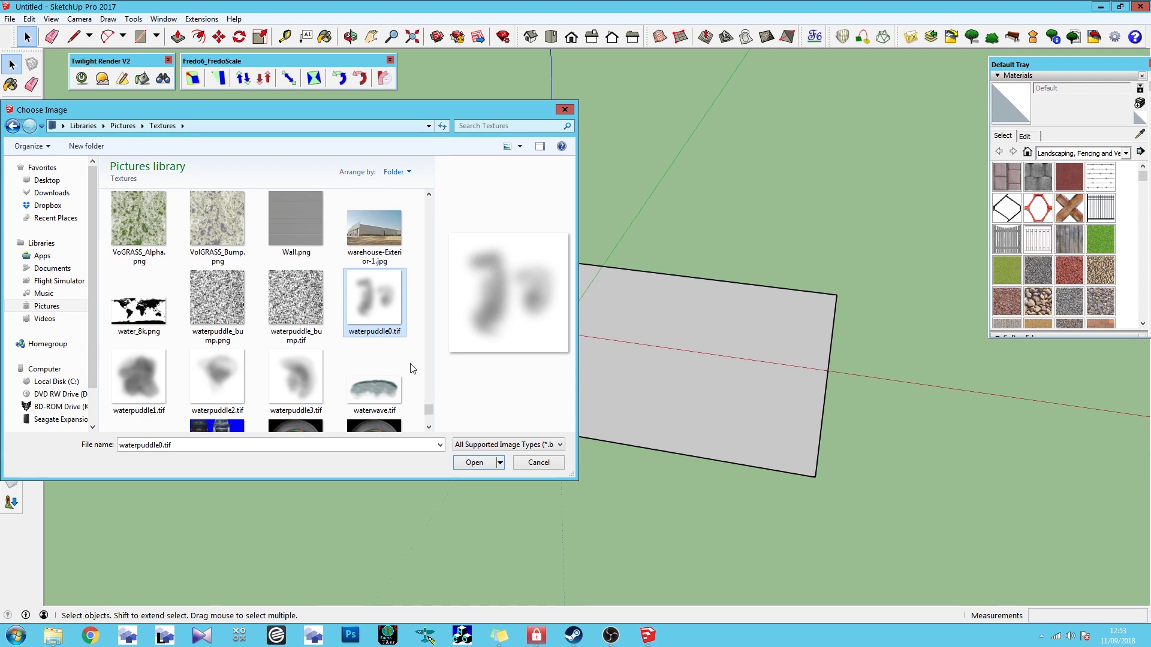
left_click(481, 462)
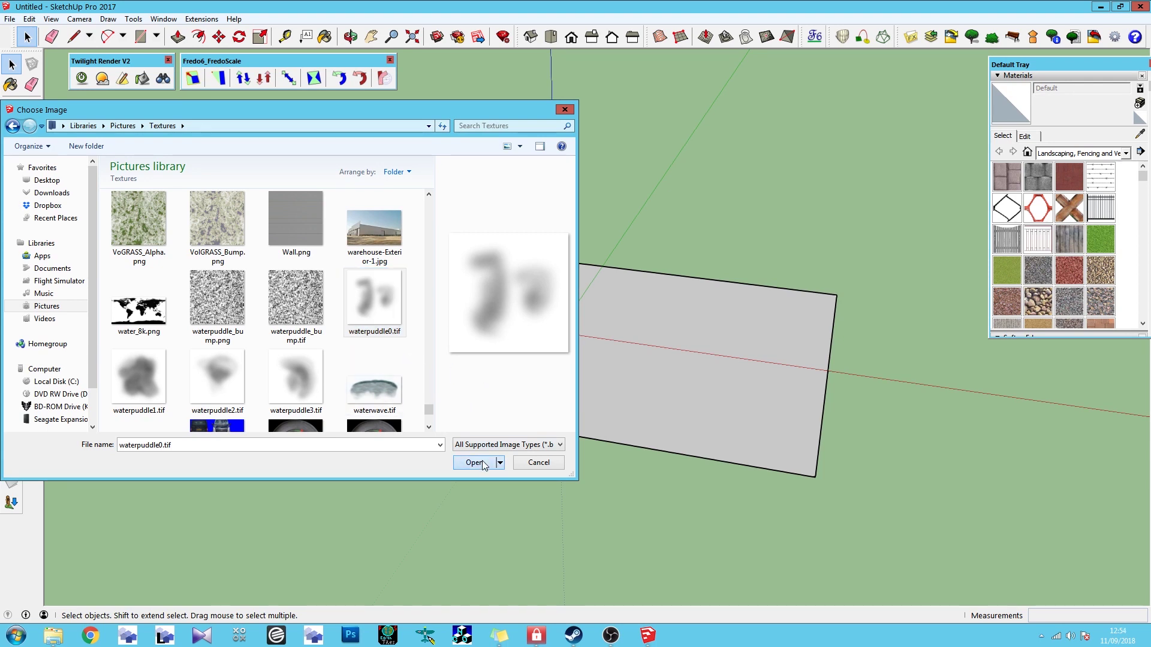
Step: Name the new material waterpuddle0 and set its texture size to 10 m by 10 m
double_click(228, 135)
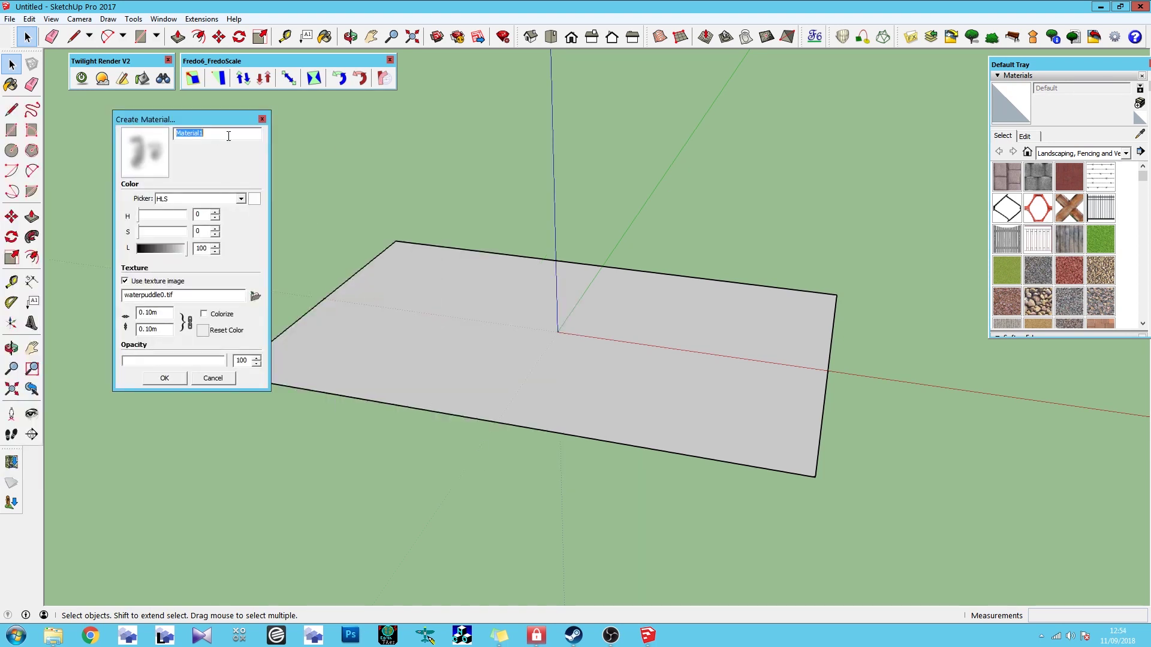
type("wa")
type("10")
left_click(160, 377)
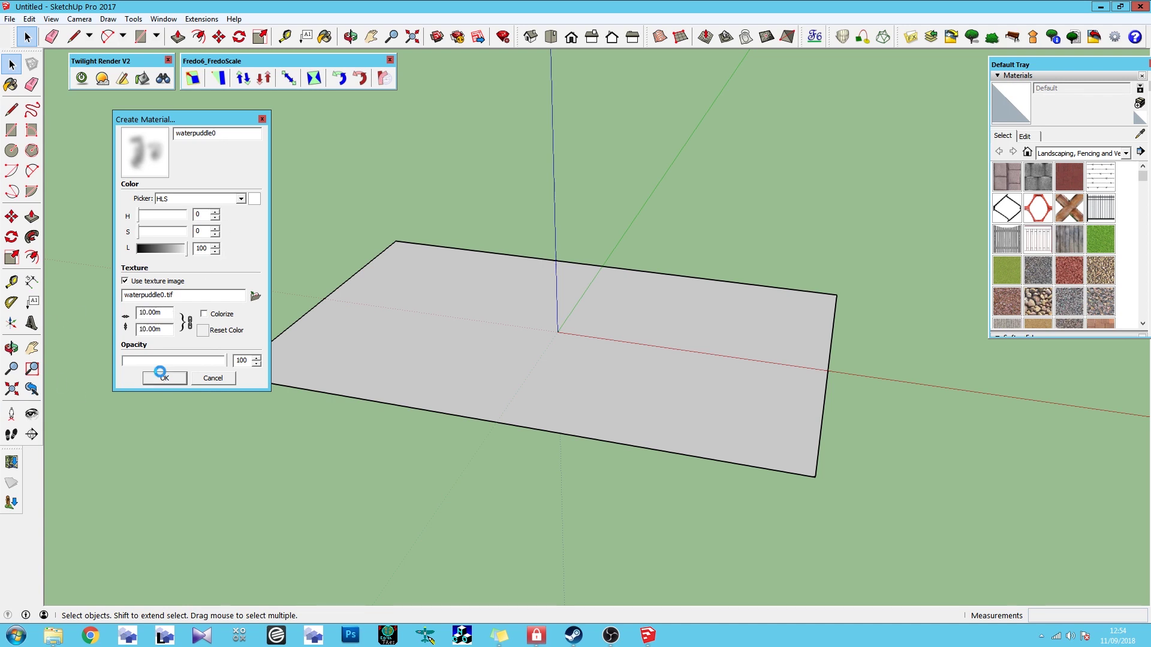
Step: Paint the rectangle with waterpuddle0 and stretch one texture tile to the rectangle's four corners using free pins
left_click(428, 306)
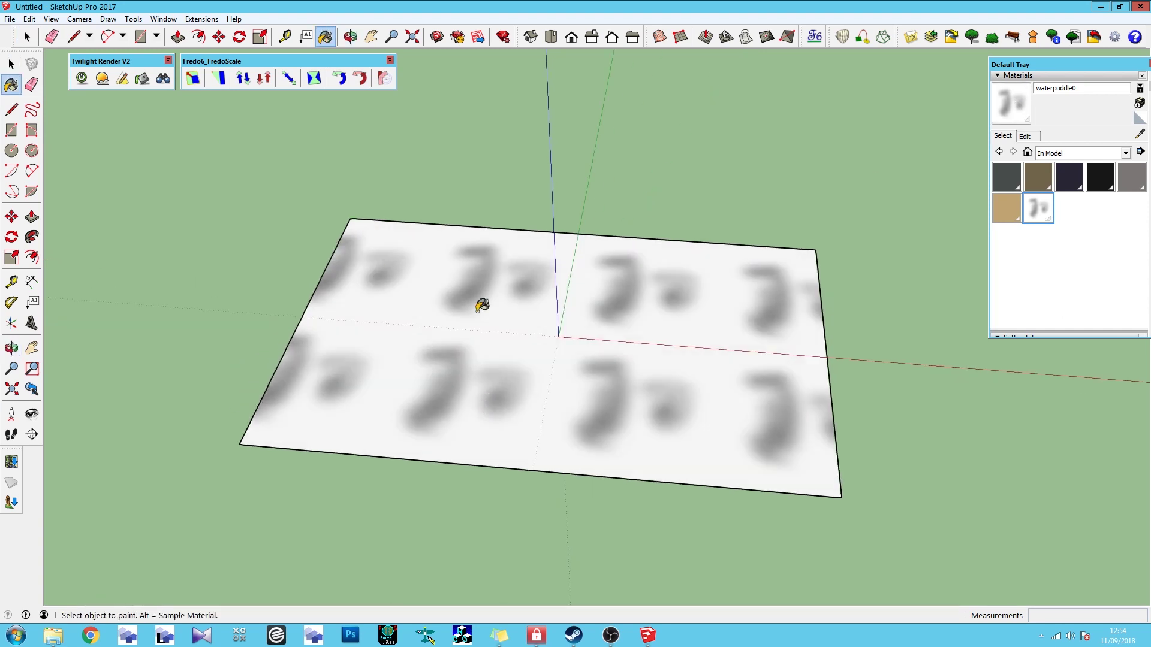
right_click(481, 303)
mouse_move(560, 455)
left_click(640, 454)
left_click_drag(411, 317, 247, 437)
left_click_drag(419, 452, 848, 489)
right_click(723, 414)
left_click(777, 484)
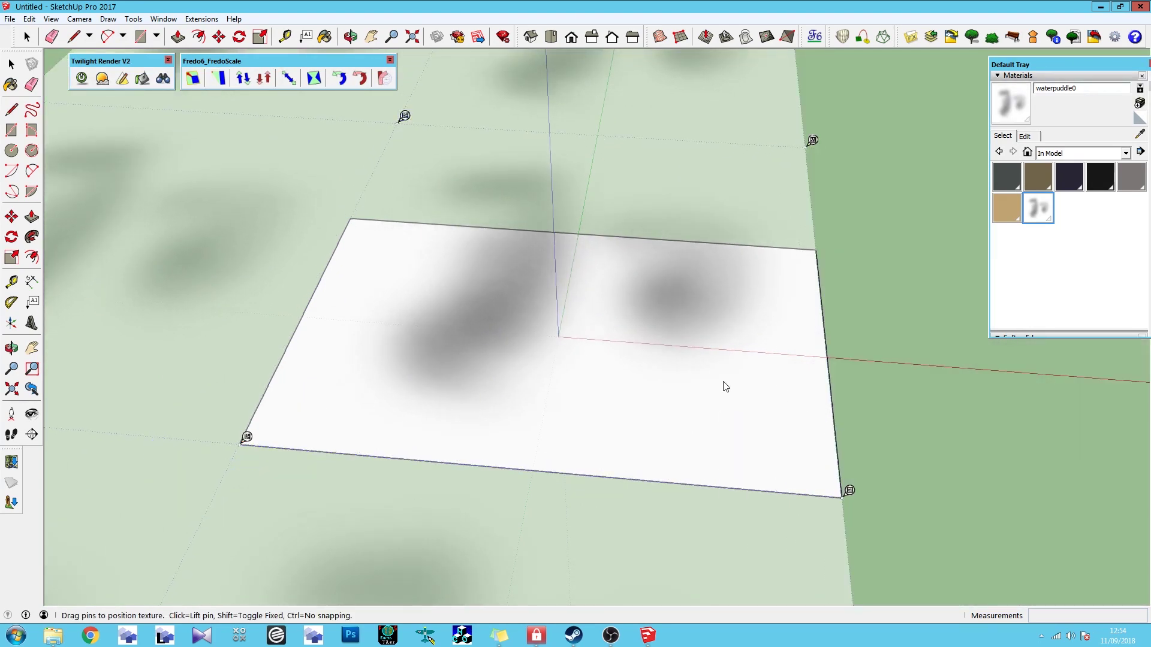
left_click_drag(404, 116, 357, 211)
left_click_drag(812, 140, 825, 244)
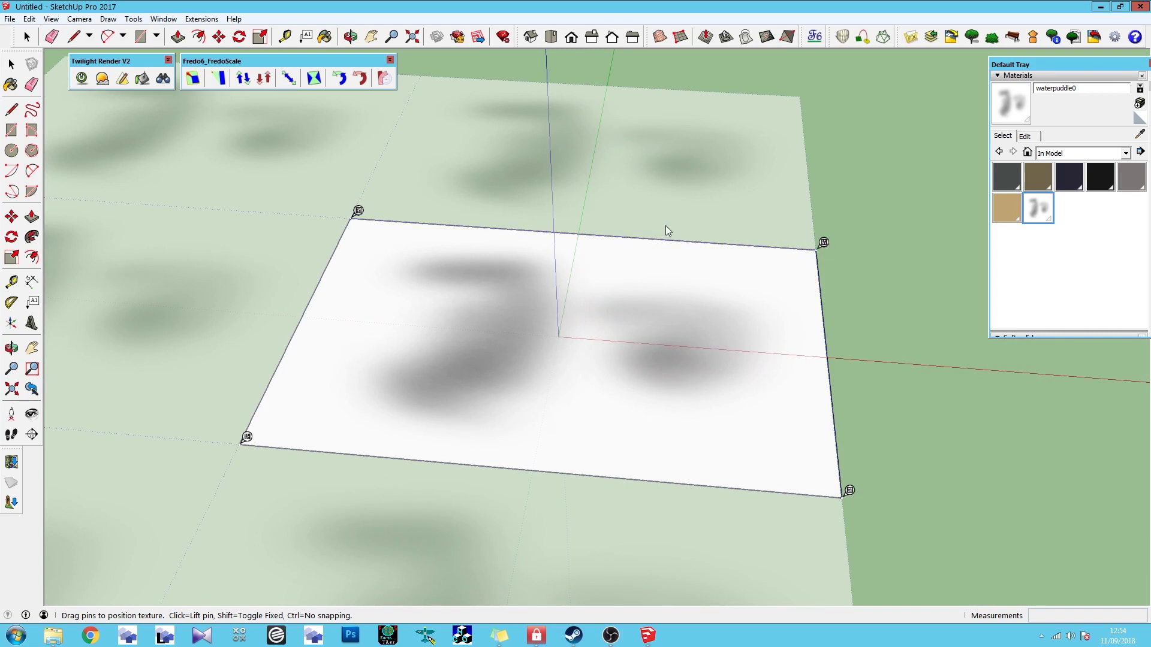
Step: Finish positioning the texture and examine the puddle rectangle from several angles, checking its transparency
key("o")
mouse_move(670, 221)
left_mouse_down()
mouse_move(621, 446)
mouse_move(596, 330)
mouse_move(610, 341)
left_mouse_up()
key("b")
mouse_move(555, 437)
middle_mouse_down()
mouse_move(622, 411)
mouse_move(635, 359)
mouse_move(656, 369)
mouse_move(660, 300)
mouse_move(570, 465)
mouse_move(570, 524)
mouse_move(501, 336)
mouse_move(570, 287)
mouse_move(347, 162)
mouse_move(542, 351)
mouse_move(527, 352)
middle_mouse_up()
key("space")
scroll(565, 329, "up", 3)
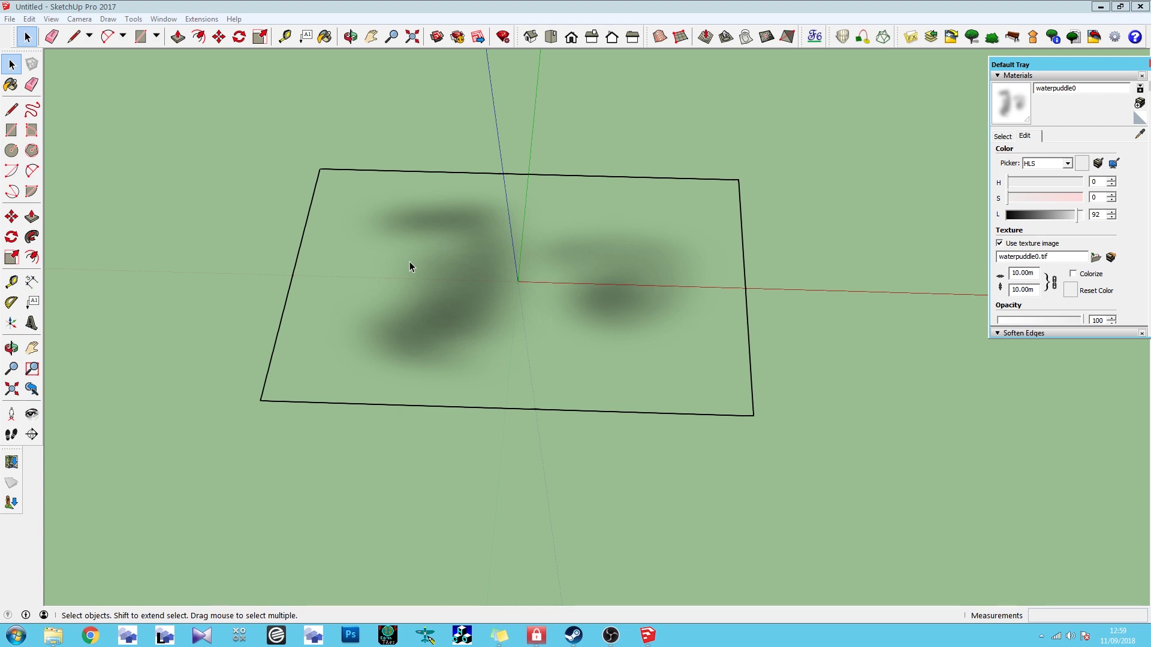
middle_click_drag(416, 267, 477, 348)
scroll(524, 303, "up", 4)
middle_click_drag(524, 304, 655, 357)
scroll(444, 293, "down", 3)
middle_click_drag(444, 293, 444, 345)
scroll(480, 336, "up", 2)
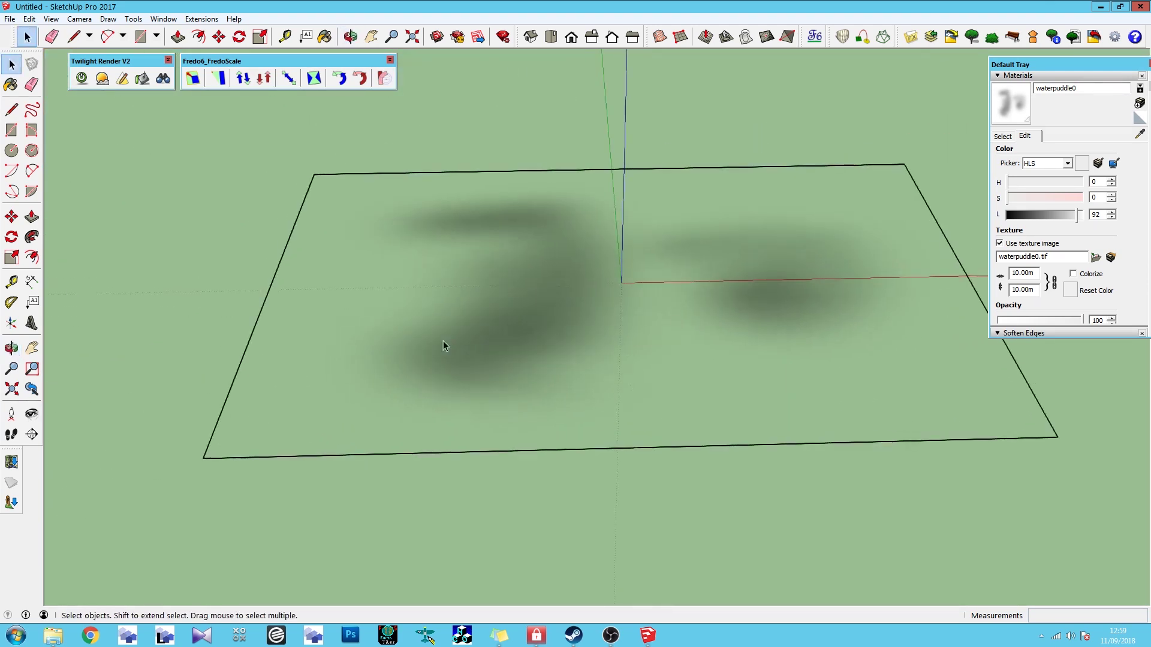
scroll(557, 337, "down", 2)
middle_click_drag(557, 336, 797, 455)
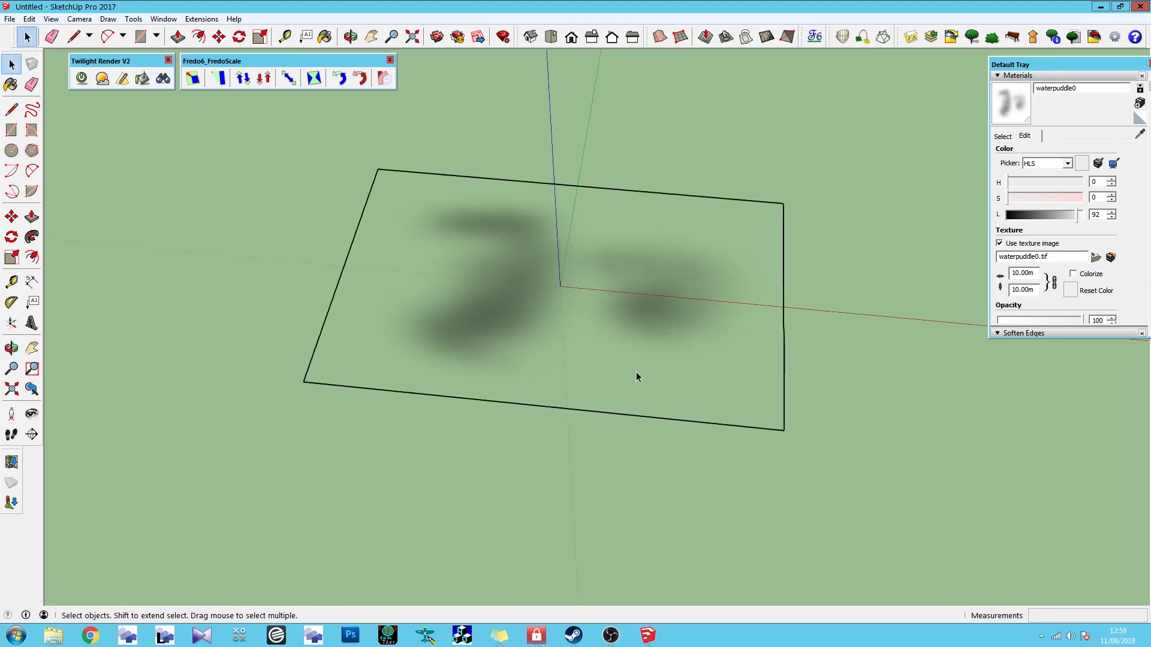
middle_click_drag(467, 321, 509, 150)
Step: Export the 3D model as a COLLADA file named waterpuddle0 in the Documents library
left_click(11, 19)
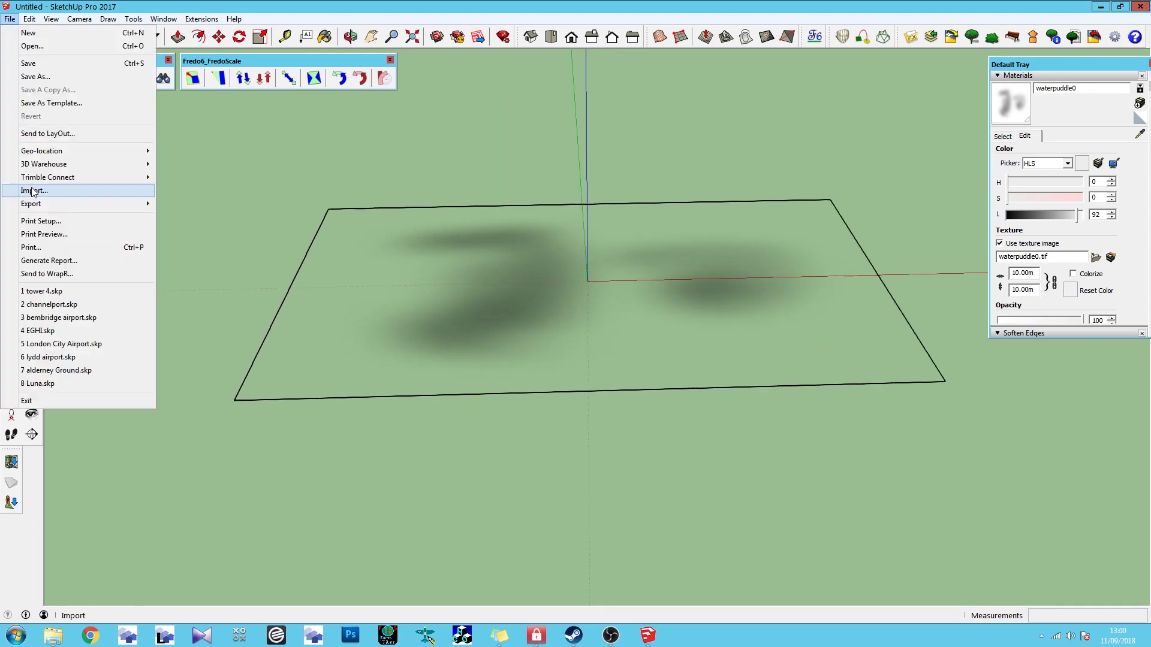
mouse_move(103, 207)
left_click(210, 205)
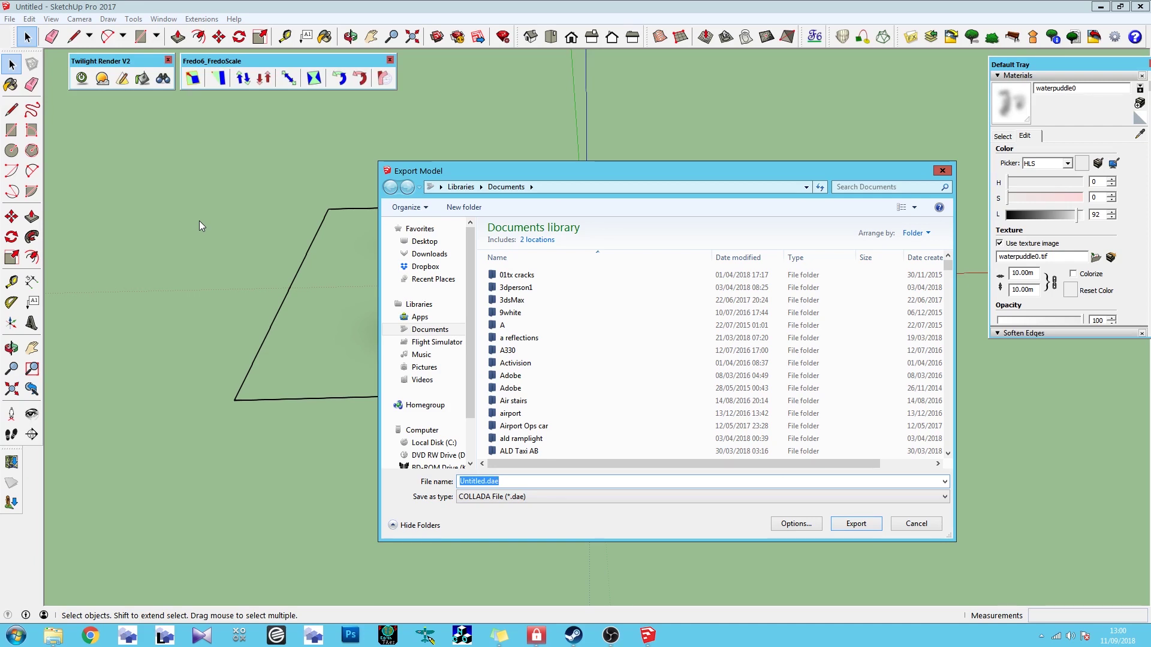
type("water")
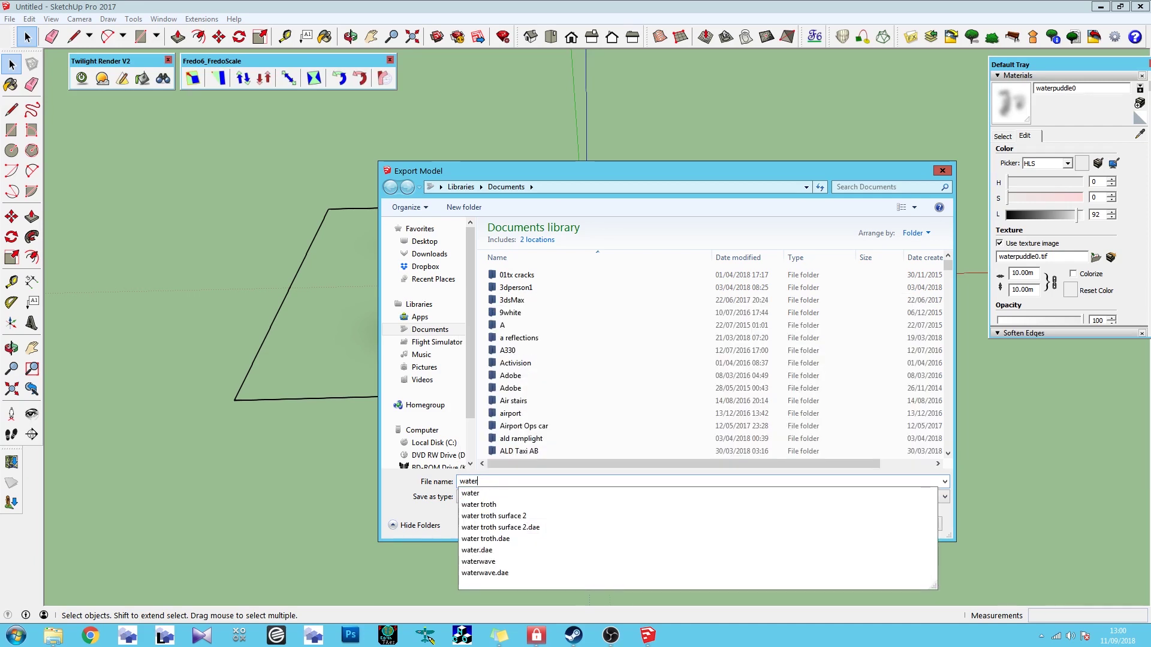
type("puddle")
key("ctrl+a")
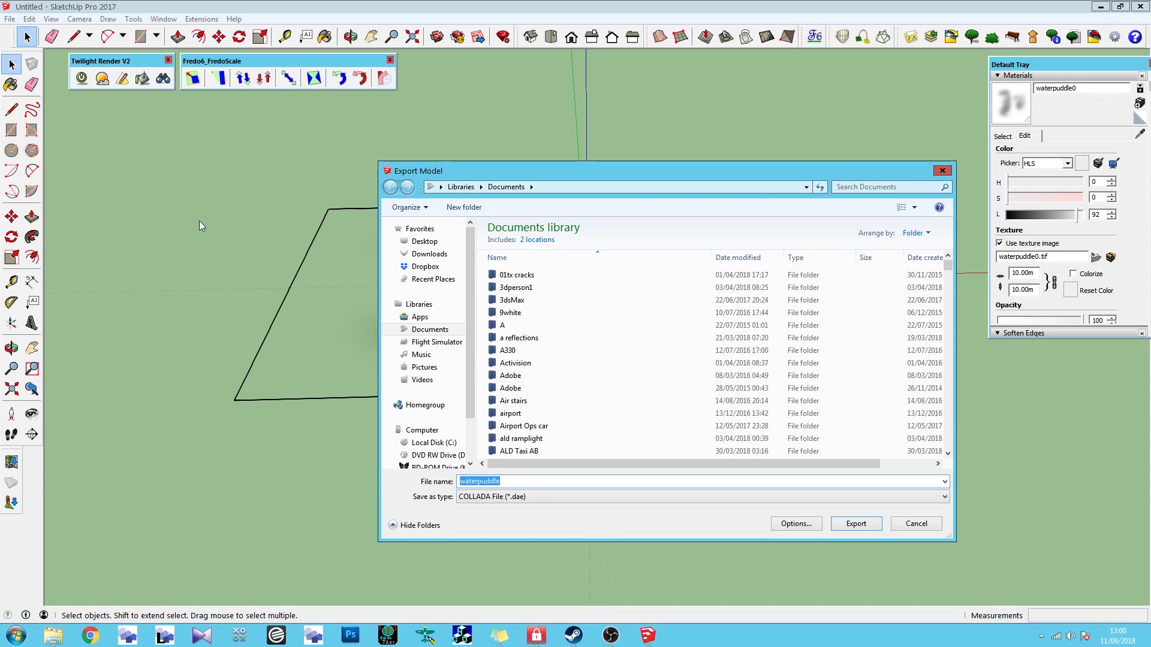
key("End")
type("0")
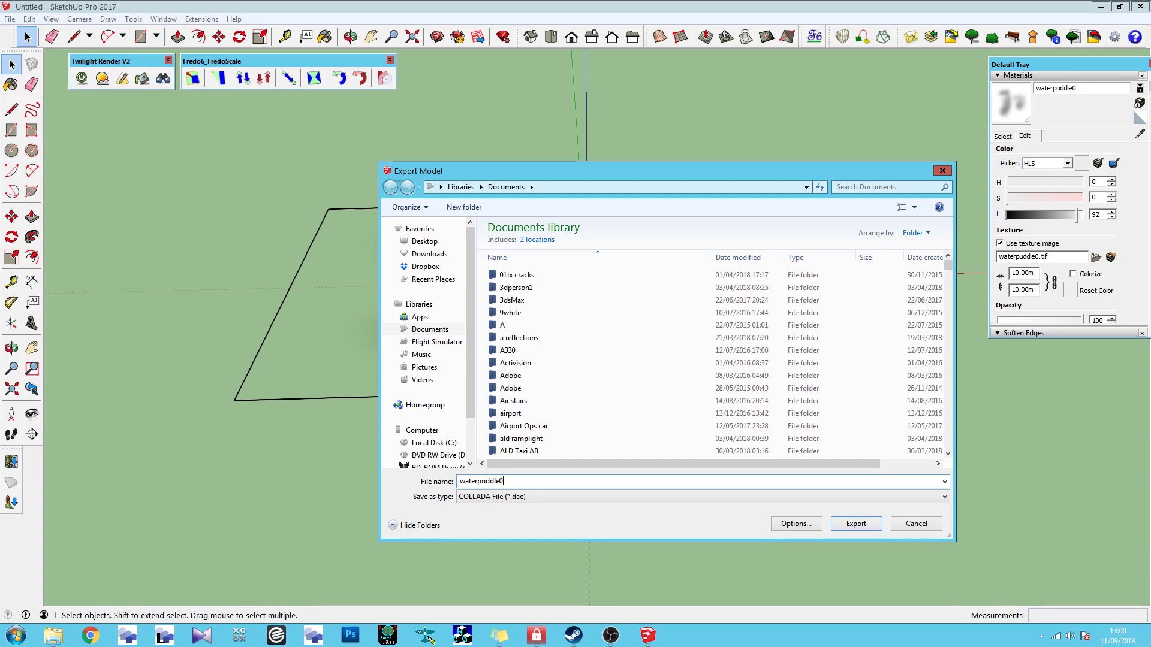
key("Return")
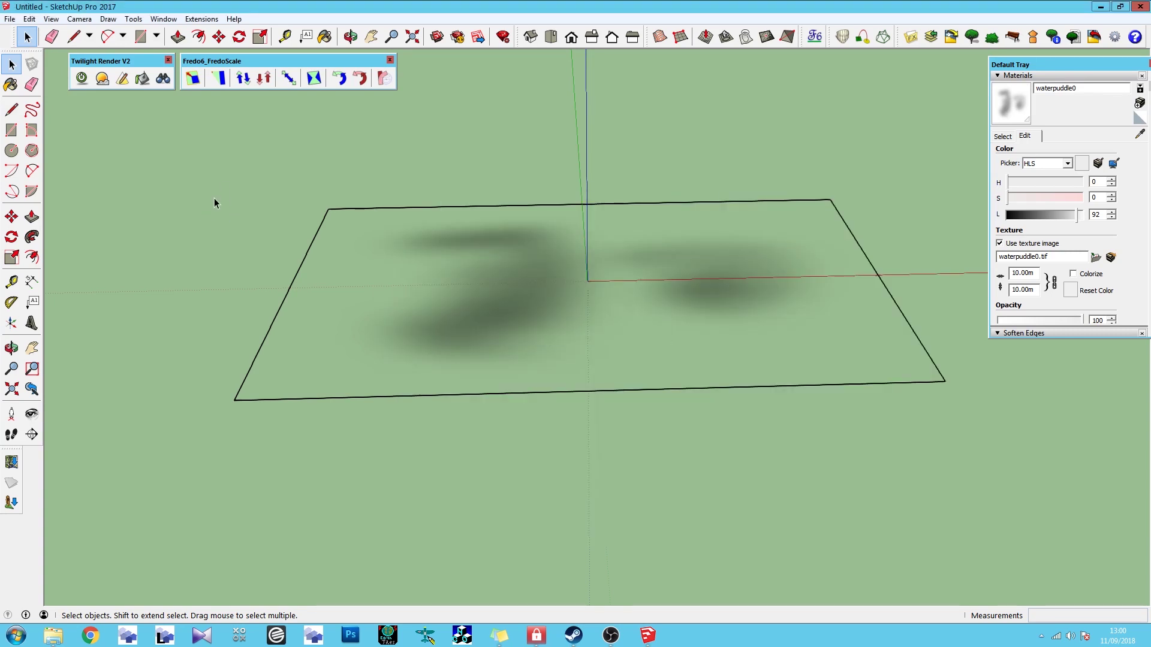
Step: Delete the finished waterpuddle0 rectangle from the model
middle_click_drag(495, 277, 426, 331)
double_click(419, 250)
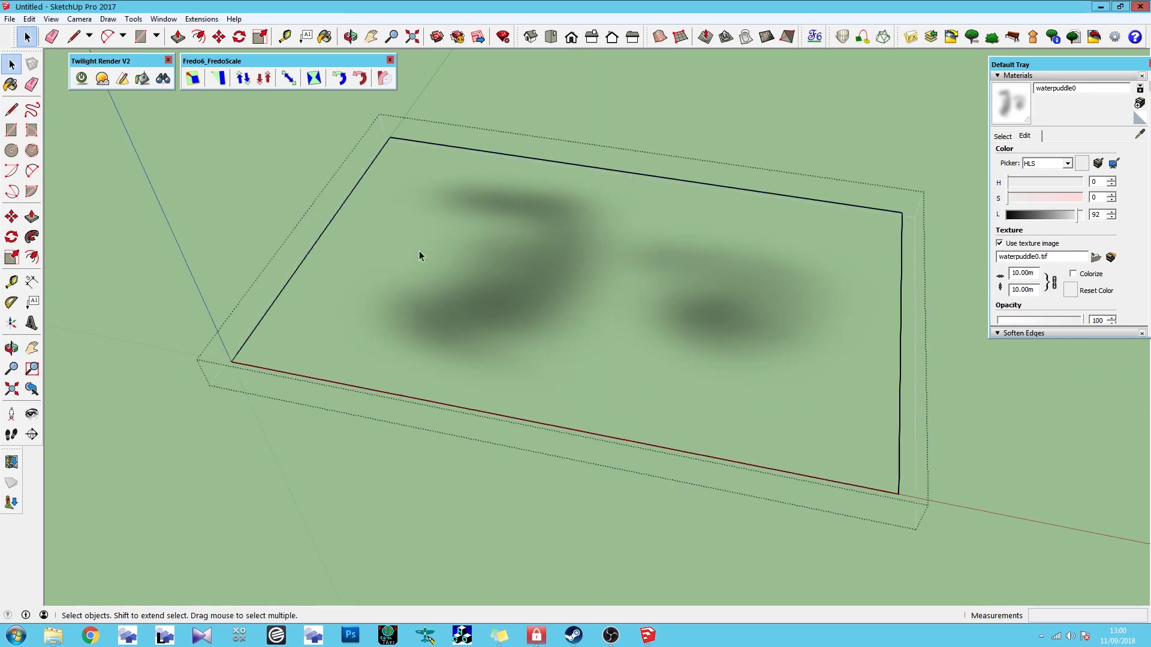
left_click(219, 107)
left_click(423, 230)
key("Delete")
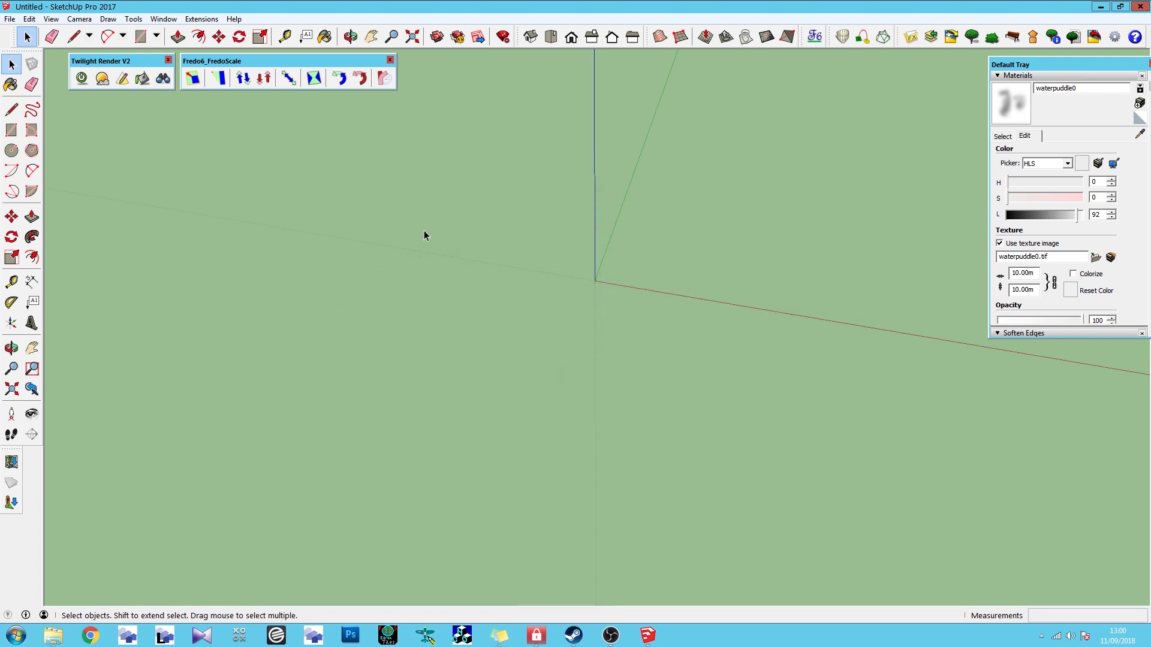
Step: Draw a new rectangle on the ground plane and move it so it is centred on the origin
left_click(135, 42)
left_click_drag(418, 108, 883, 366)
left_click(455, 136)
left_click(696, 358)
left_click(26, 37)
double_click(557, 240)
left_click(219, 37)
left_click_drag(558, 225, 585, 281)
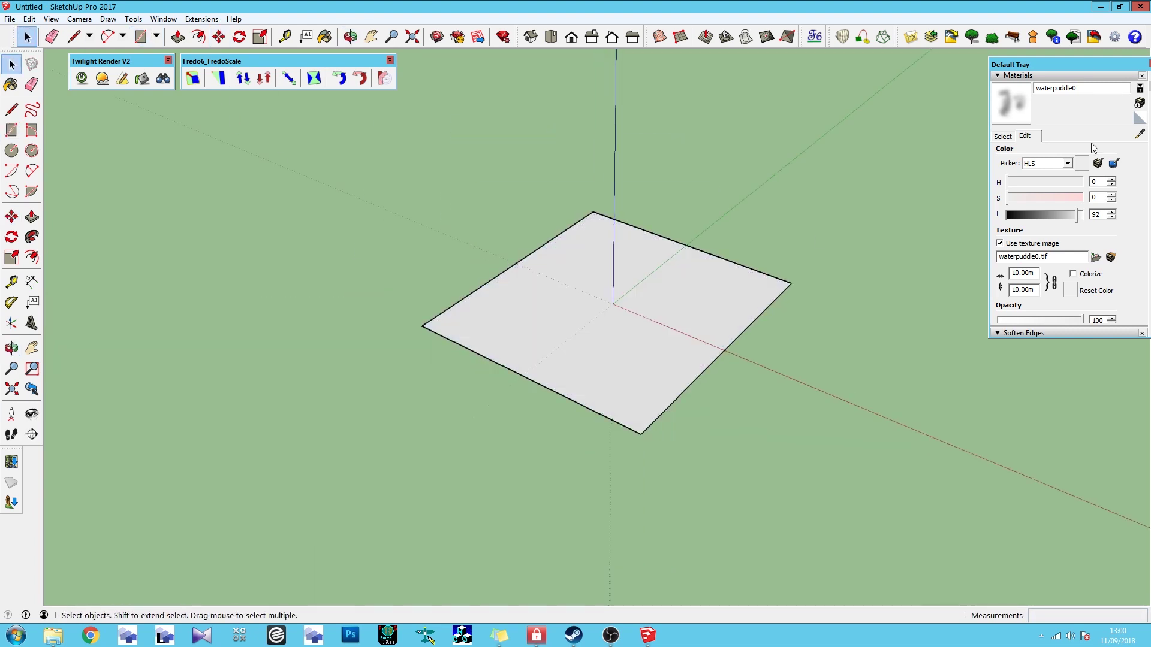
Step: Create a new material named waterpuddle1 from the texture image waterpuddle1.tif
left_click(1139, 103)
left_click(255, 296)
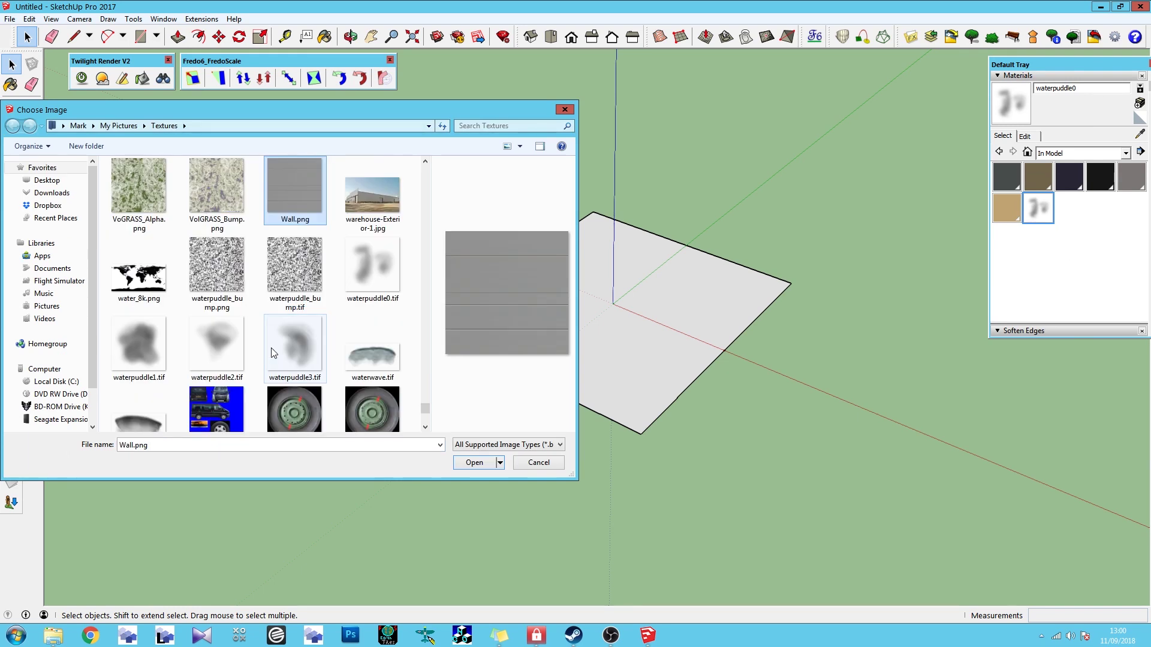
double_click(295, 193)
double_click(219, 134)
type("waterpuddle1")
left_click(164, 378)
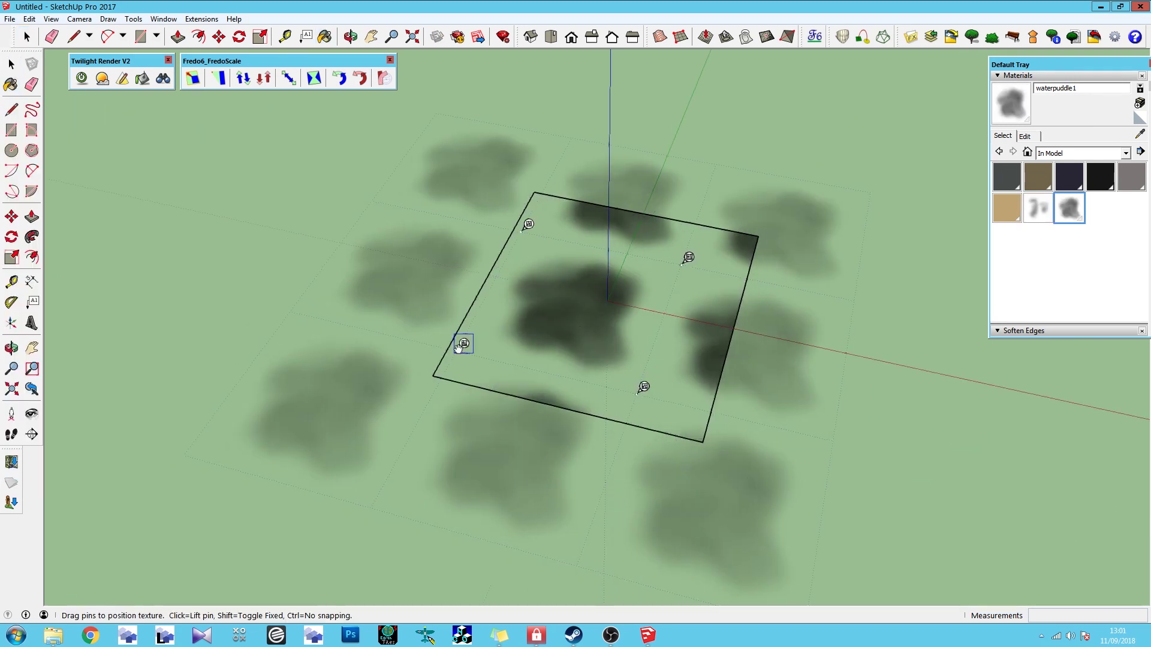
Step: Stretch one waterpuddle1 texture tile to the rectangle's four corners, finish positioning and check the puddle from another angle
left_click_drag(528, 224, 541, 184)
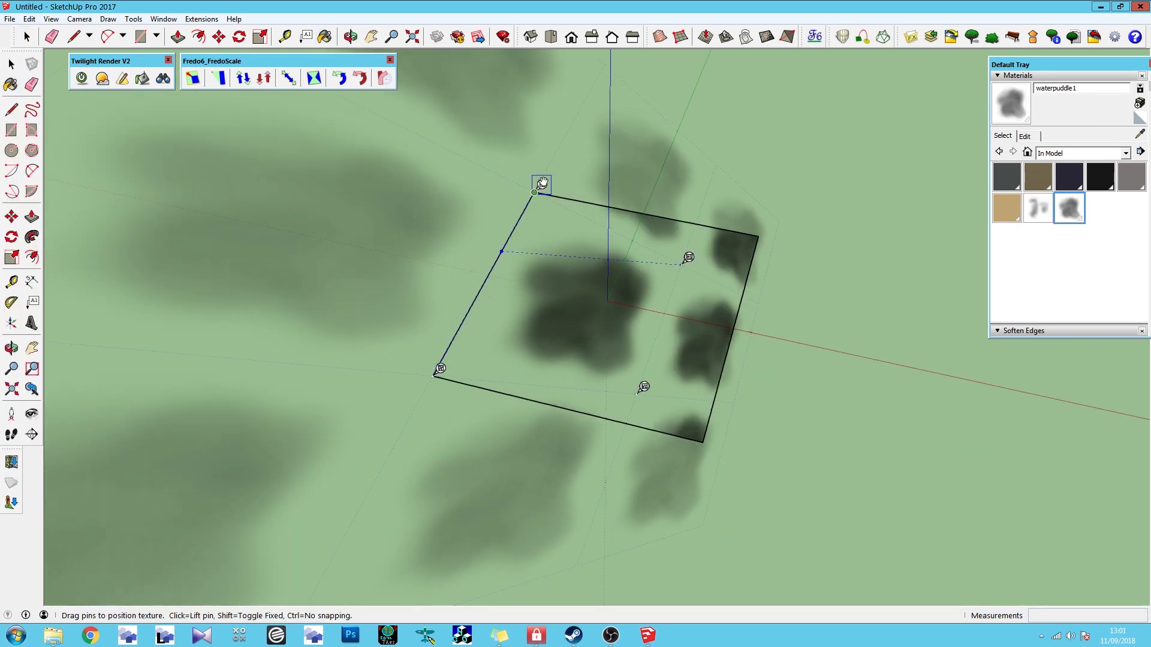
left_click_drag(689, 259, 757, 228)
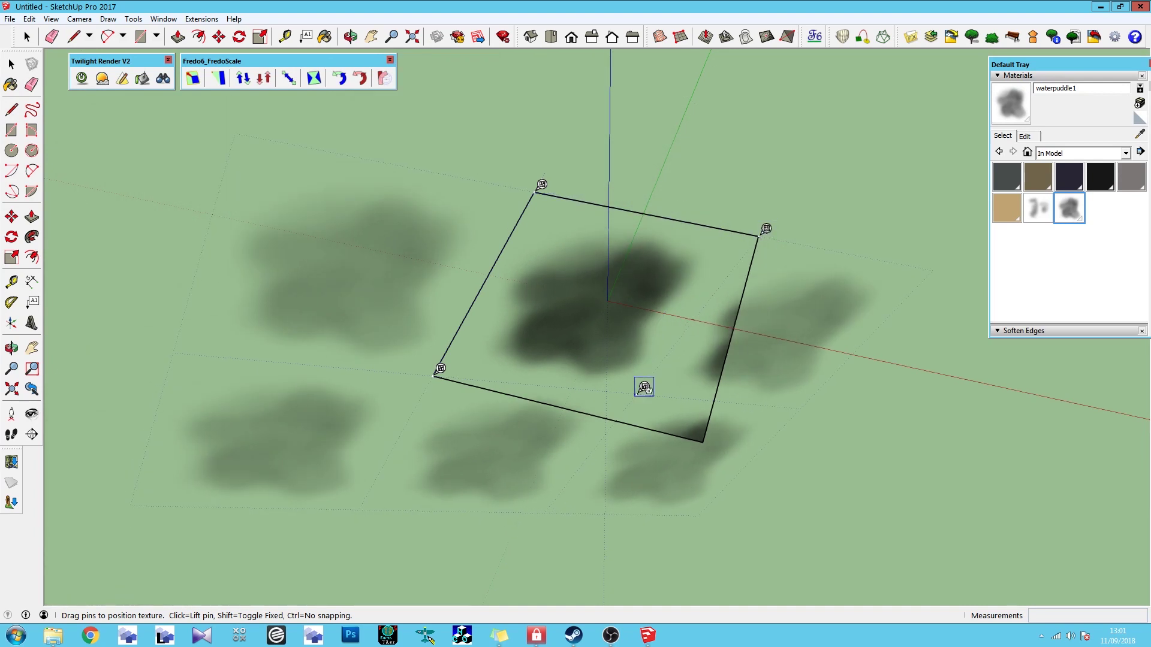
left_click_drag(645, 387, 713, 435)
key("Return")
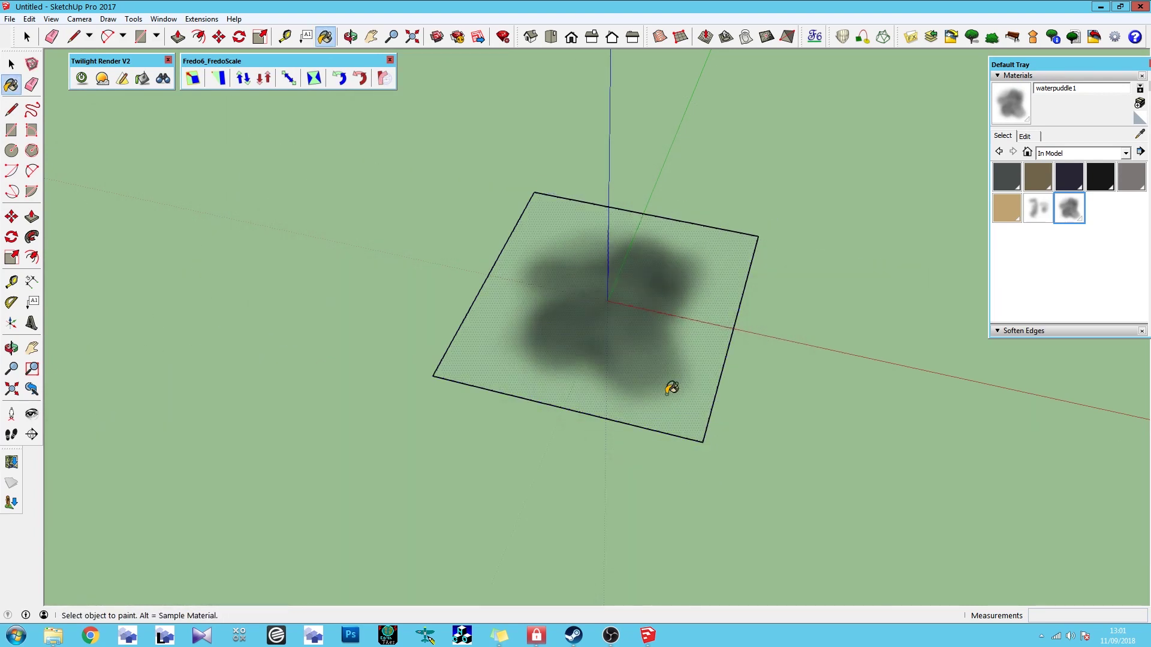
mouse_move(671, 388)
middle_mouse_down()
mouse_move(653, 363)
mouse_move(686, 490)
mouse_move(570, 252)
mouse_move(525, 277)
middle_mouse_up()
mouse_move(619, 248)
middle_mouse_down()
mouse_move(735, 342)
mouse_move(611, 269)
mouse_move(547, 537)
mouse_move(196, 216)
middle_mouse_up()
key("space")
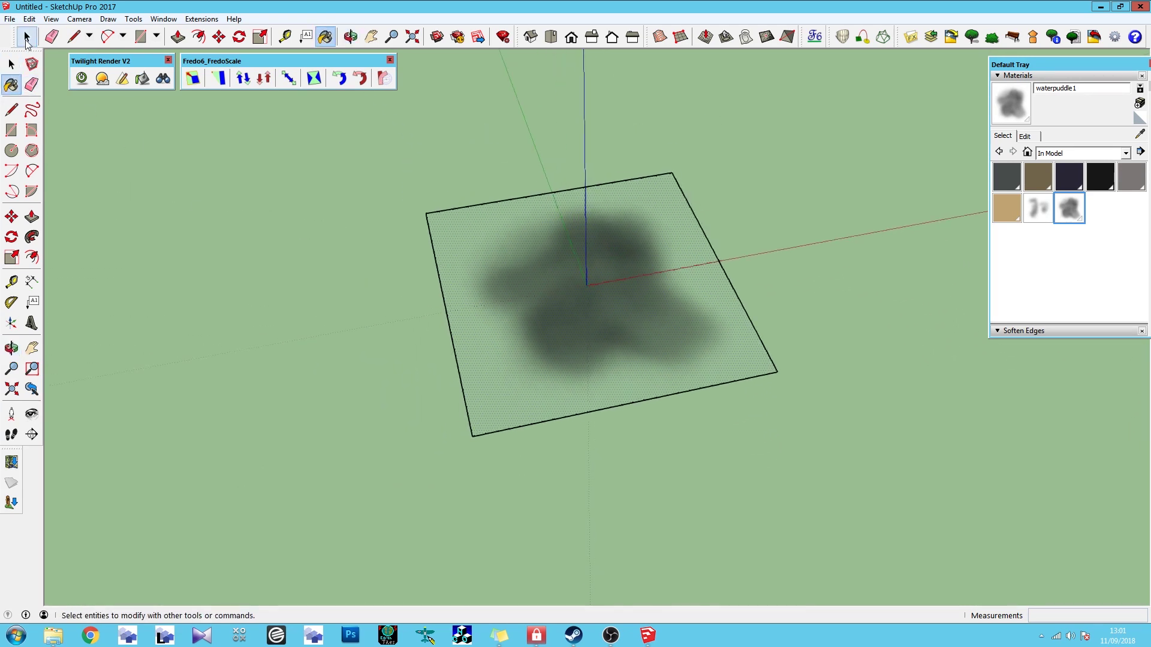
left_click(200, 199)
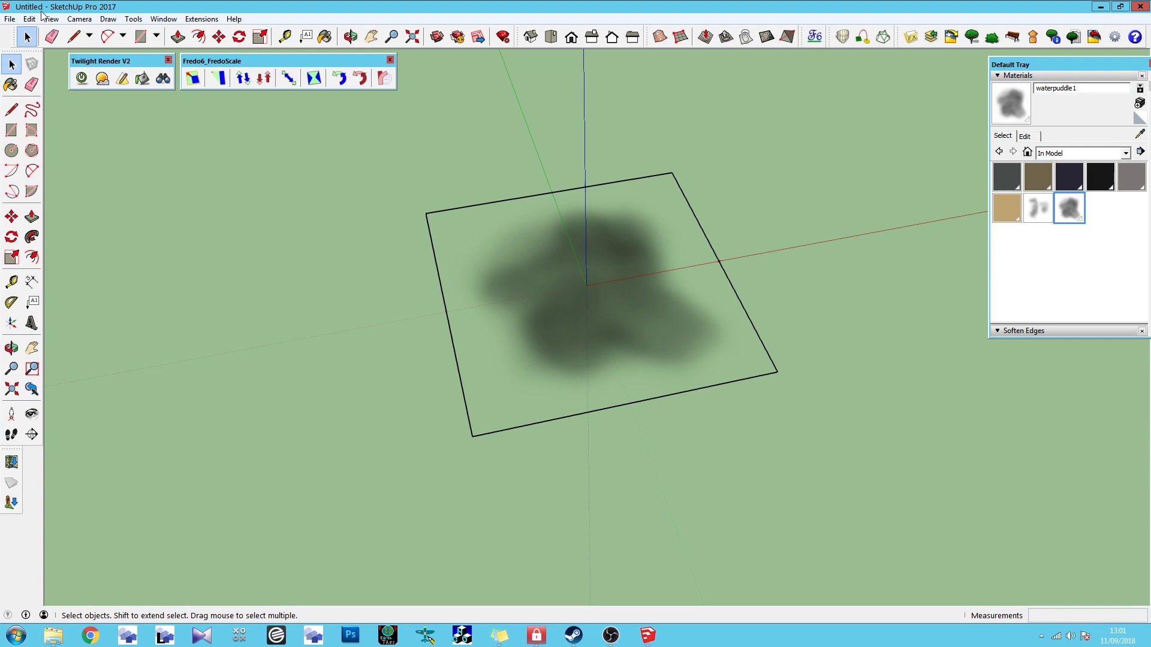
left_click(9, 19)
mouse_move(106, 202)
left_click(212, 211)
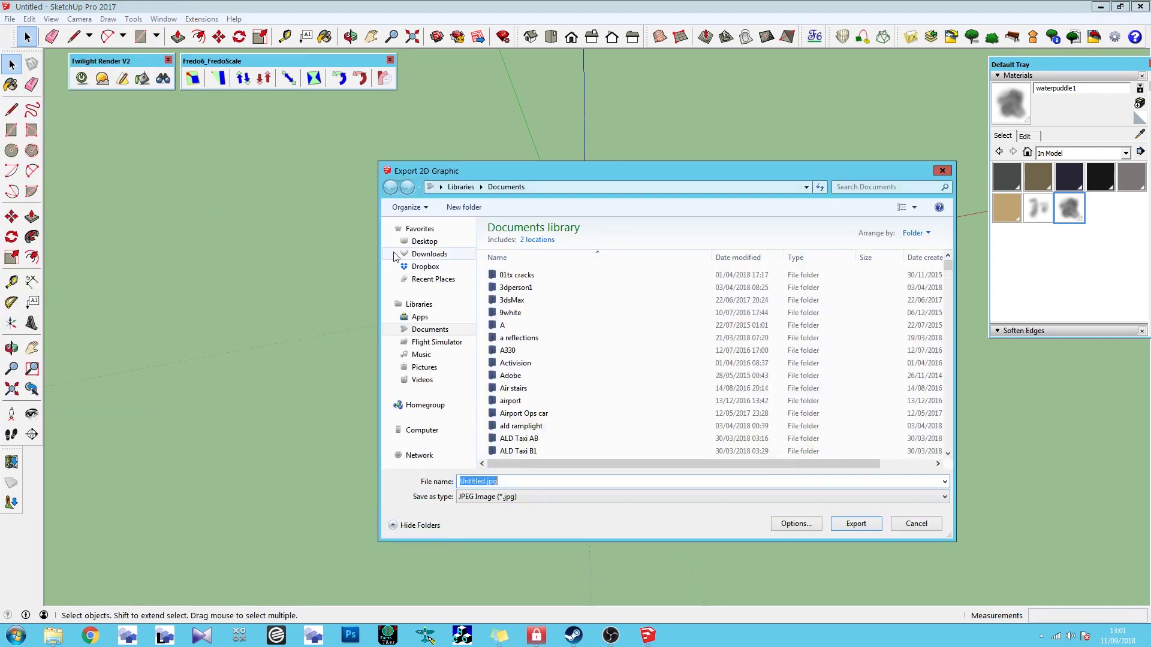
left_click(914, 524)
left_click(9, 19)
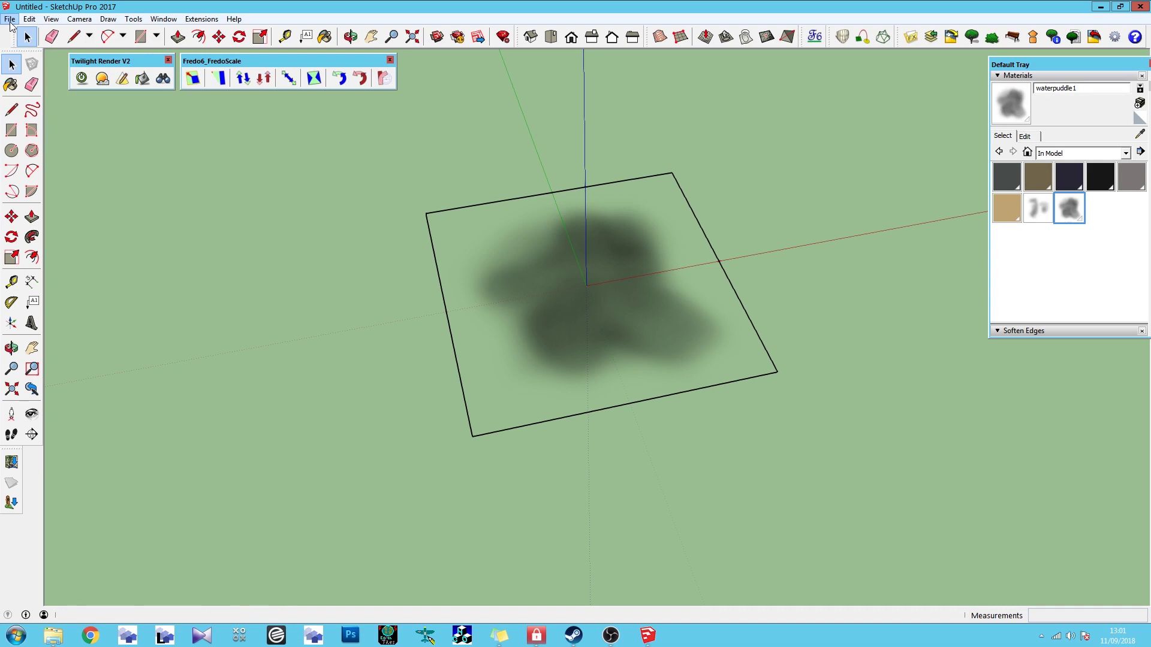
left_click(102, 190)
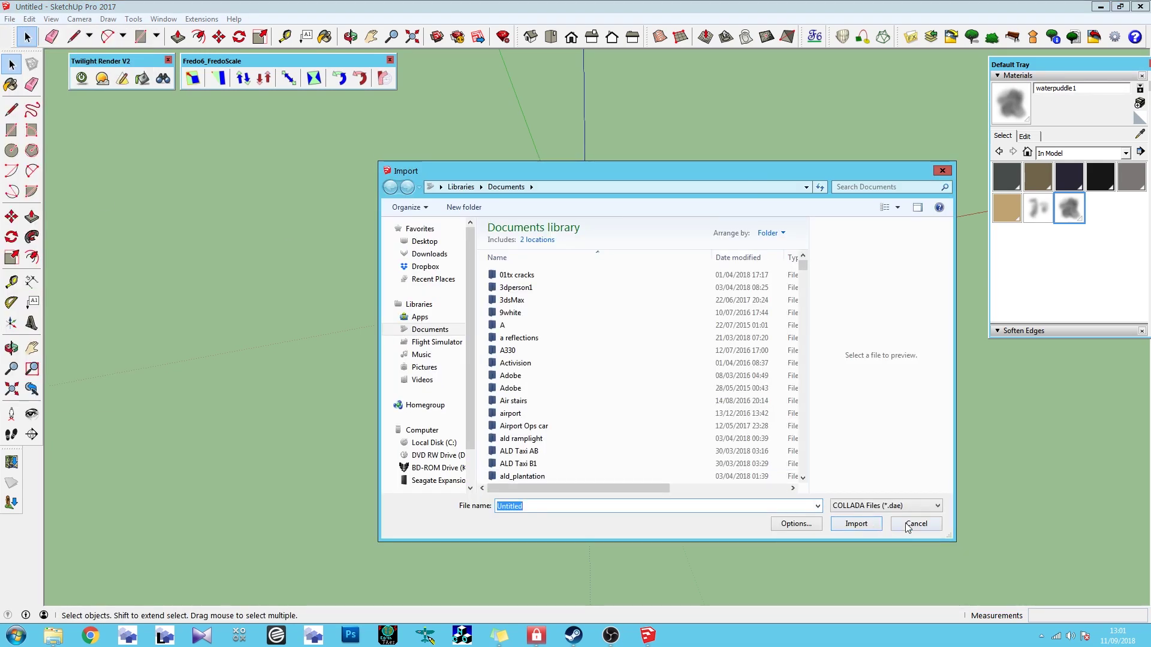
left_click(916, 524)
Step: Export the 3D model as a COLLADA file named waterpuddle1
left_click(9, 18)
mouse_move(82, 203)
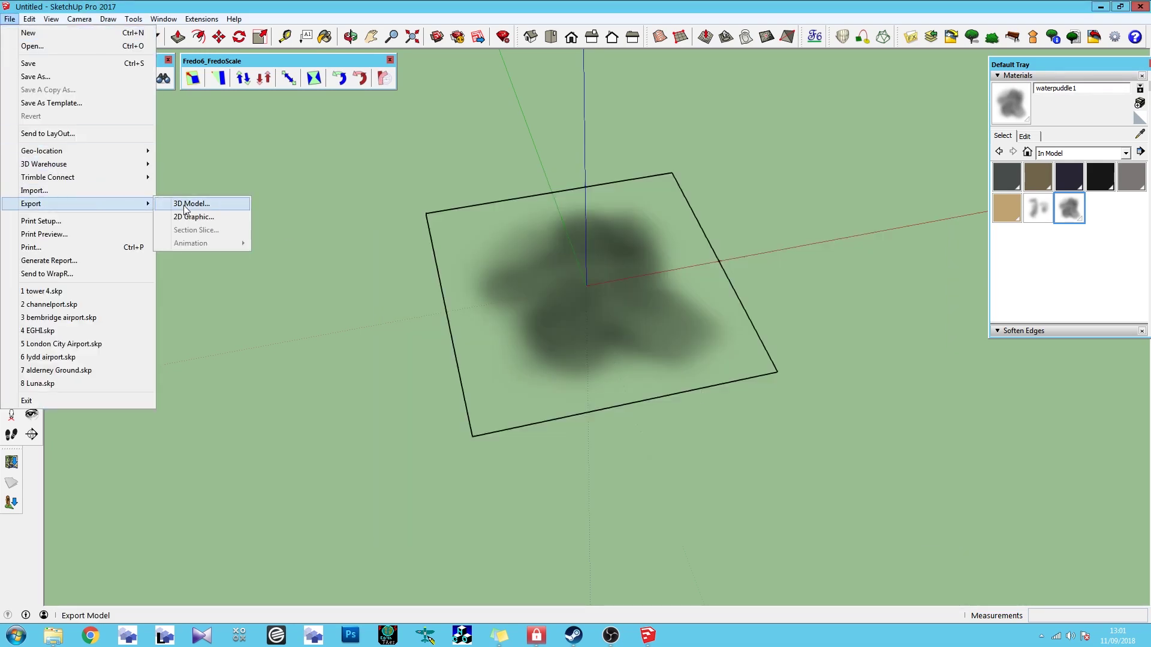
left_click(186, 203)
type("waterpuddle1")
key("Return")
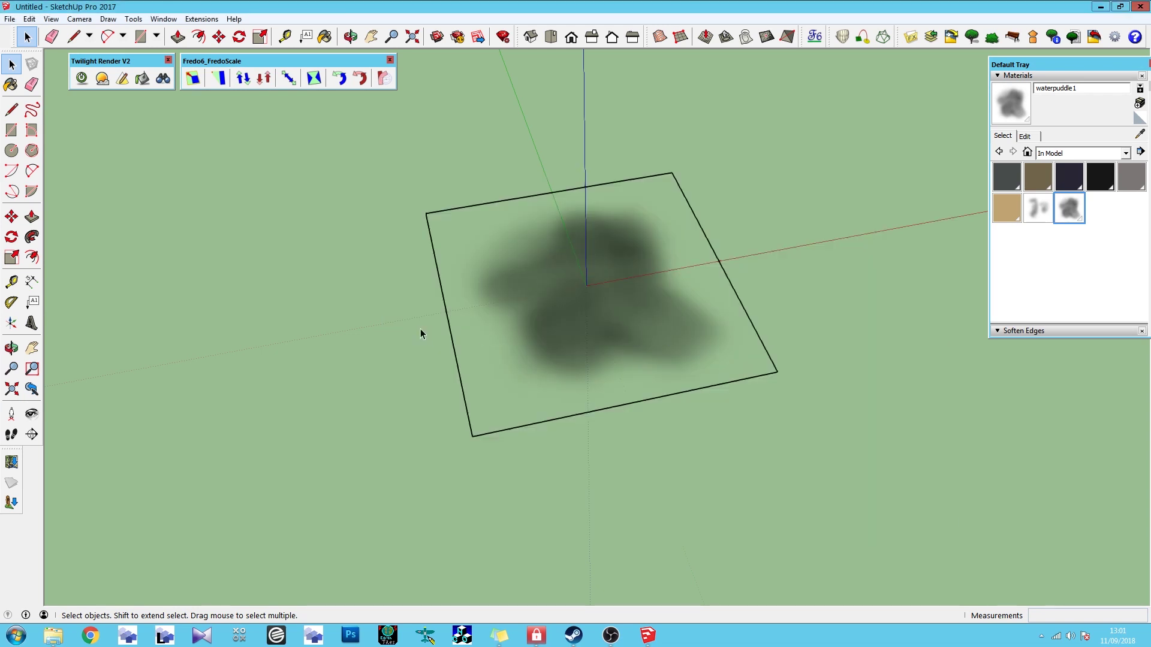
Step: Replace the waterpuddle1 rectangle with a new ground rectangle about 40.55 m by 23.09 m
double_click(483, 261)
key("Delete")
left_click(140, 36)
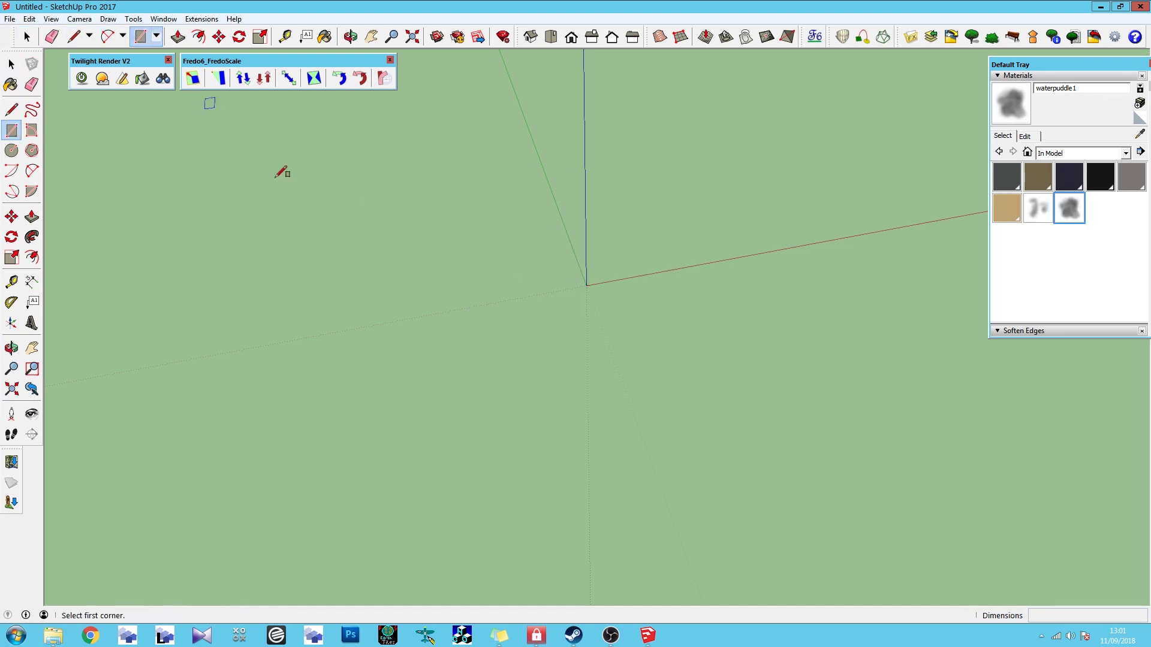
left_click(431, 236)
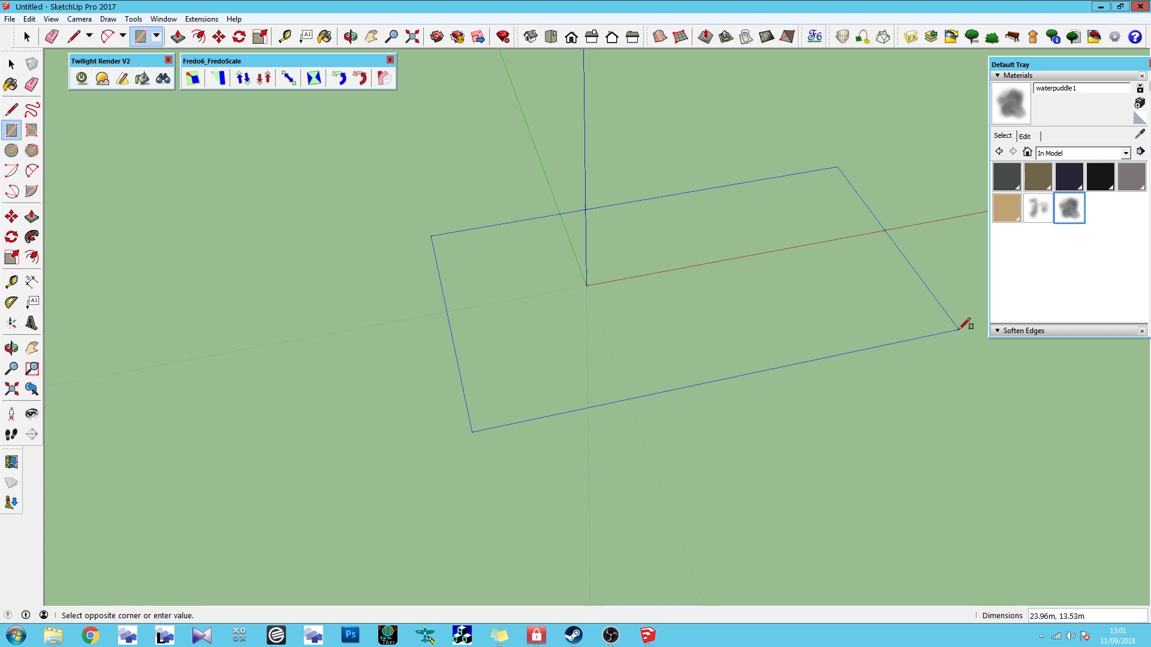
scroll(576, 263, "down", 3)
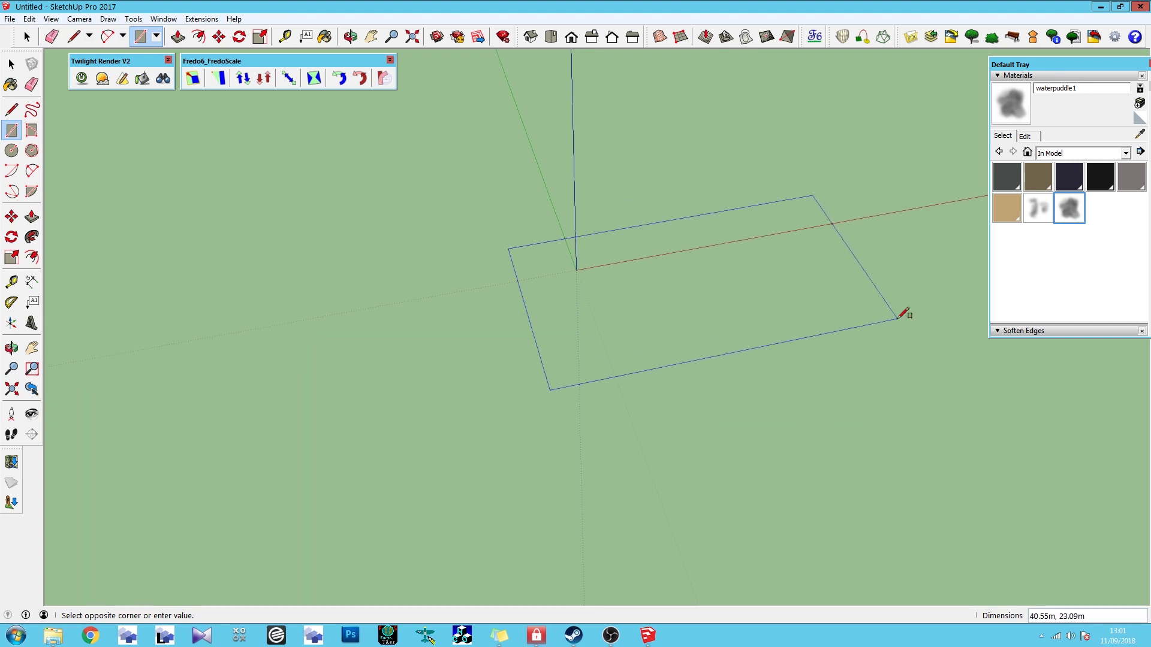
left_click(897, 319)
Step: Move the whole new rectangle so its centre lies on the origin, and reverse its face
middle_click_drag(725, 318, 591, 316)
left_click(27, 37)
double_click(685, 320)
key("m")
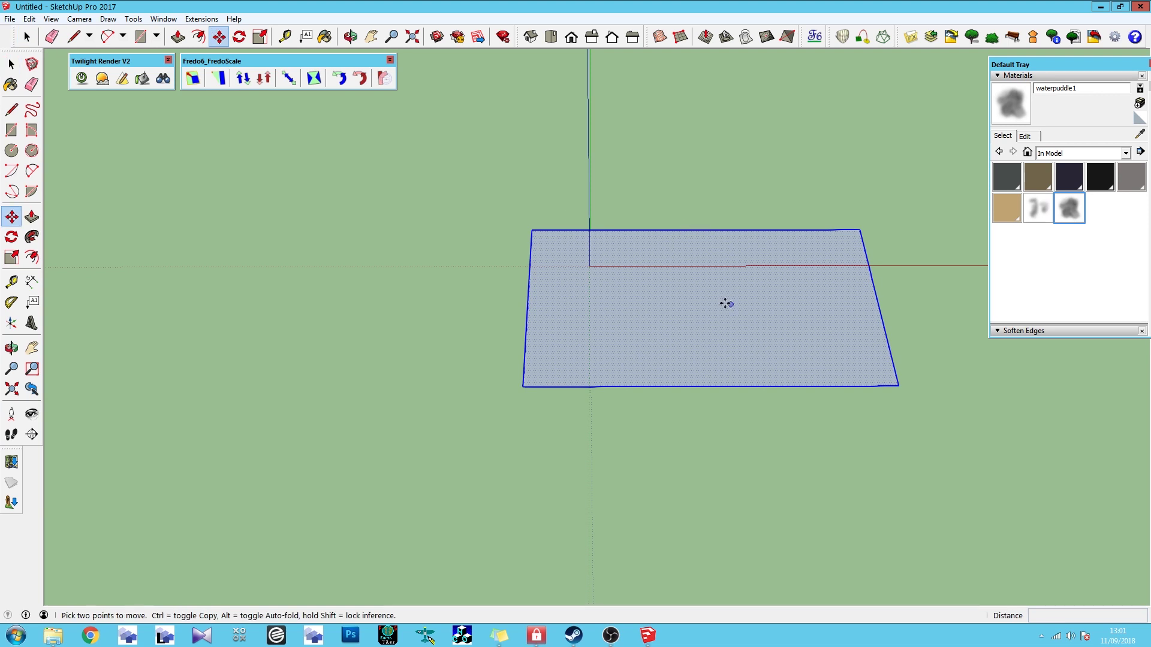
left_click(703, 303)
left_click(590, 267)
key("space")
right_click(502, 258)
left_click(545, 390)
Step: Create a new material named waterpuddle2 from waterpuddle2.tif with a 10 m by 10 m texture size
left_click(1140, 103)
left_click(255, 296)
left_click(232, 137)
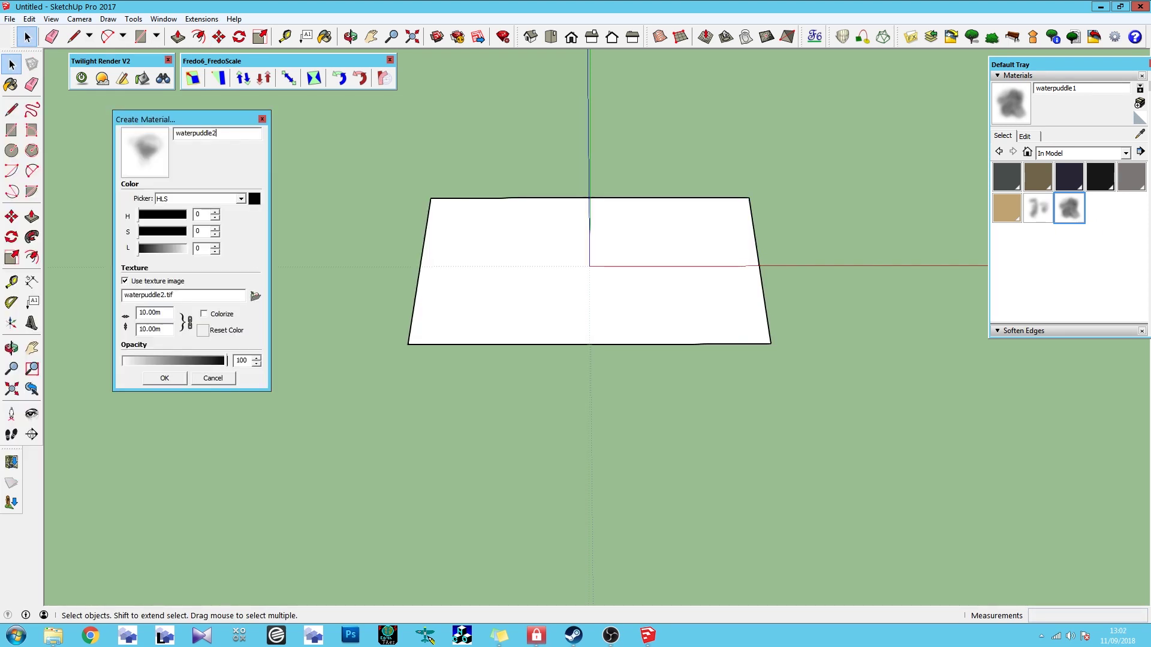
left_click(165, 378)
Step: Paint the rectangle with waterpuddle2 and stretch one texture tile to its four corners
left_click(558, 269)
right_click(557, 269)
left_click_drag(437, 264, 411, 341)
left_click_drag(513, 261, 771, 343)
left_click_drag(514, 199, 749, 198)
Step: Delete the waterpuddle2 rectangle and draw a new rectangle around the origin
left_click(28, 33)
mouse_move(590, 287)
middle_mouse_down()
mouse_move(591, 312)
mouse_move(606, 311)
middle_mouse_up()
key("Delete")
key("r")
left_click(589, 279)
left_click(653, 326)
Step: Create a new material named waterpuddle3 from the texture image waterpuddle3.tif
left_click(1140, 103)
left_click(256, 296)
left_click(294, 348)
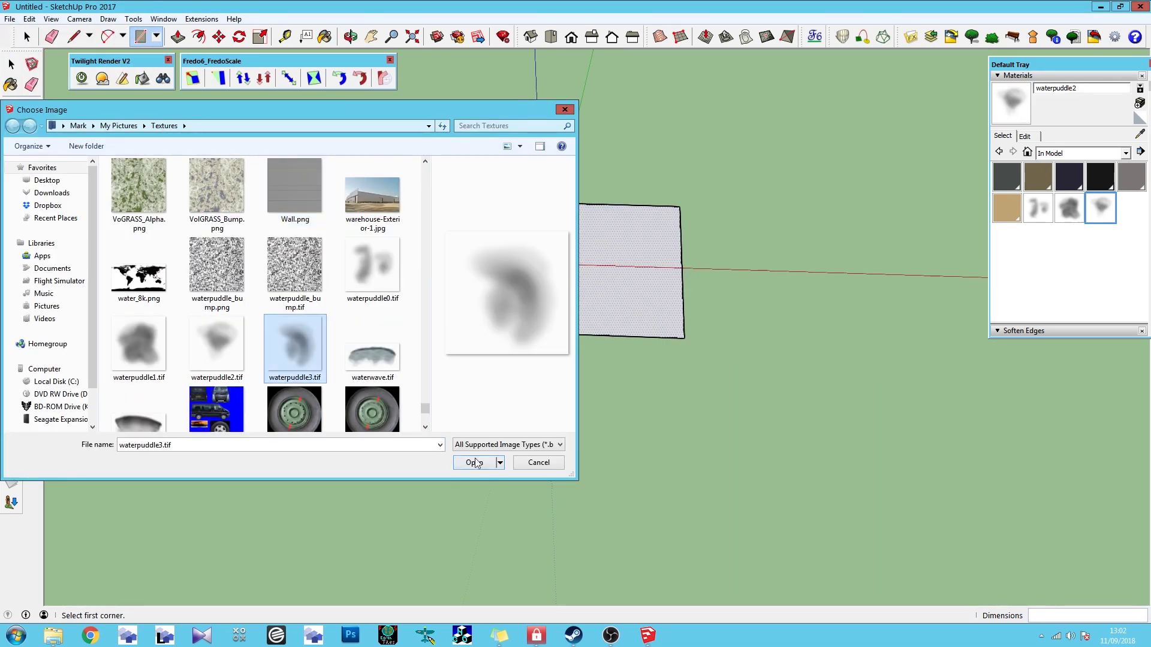
left_click(477, 462)
left_click(165, 378)
Step: Paint the rectangle with waterpuddle3, stretch one texture tile to its four corners and finish positioning it
left_click(558, 269)
right_click(557, 270)
left_click(701, 473)
right_click(506, 258)
left_click(552, 325)
left_click_drag(445, 291, 387, 327)
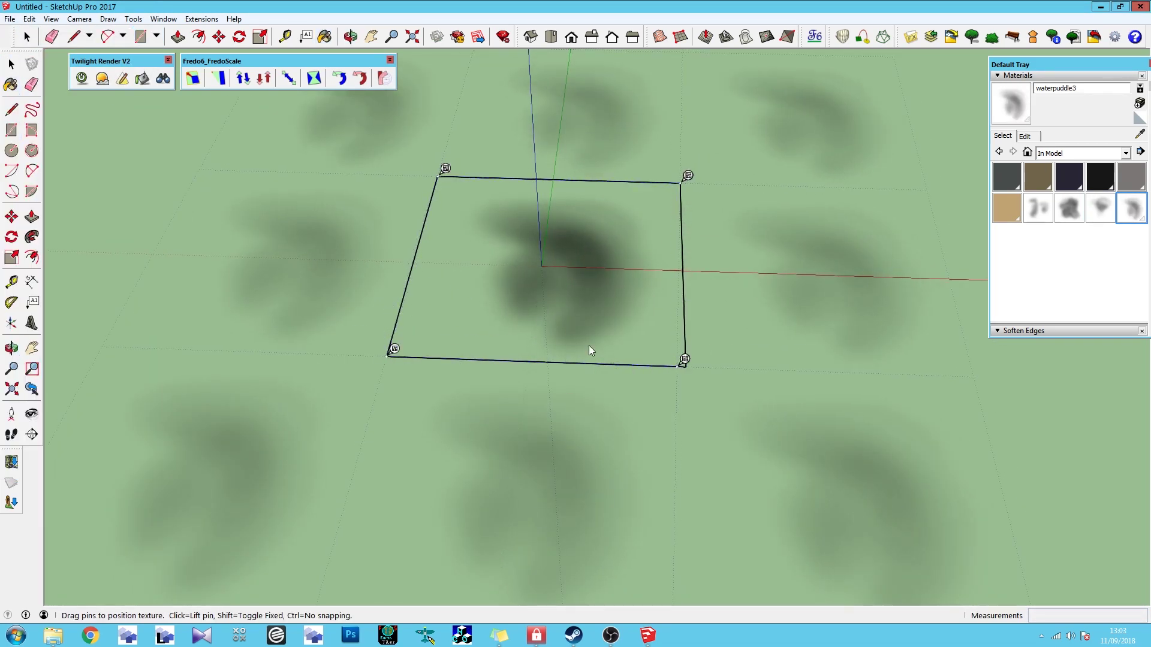
left_click(74, 36)
left_click(27, 37)
middle_click_drag(521, 282, 516, 270)
Step: Export the 3D model under the file name waterpuddle3, and leave the untitled model without saving changes
left_click(9, 19)
left_click(186, 216)
type("waterpuddle3")
left_click(856, 525)
key("ctrl+n")
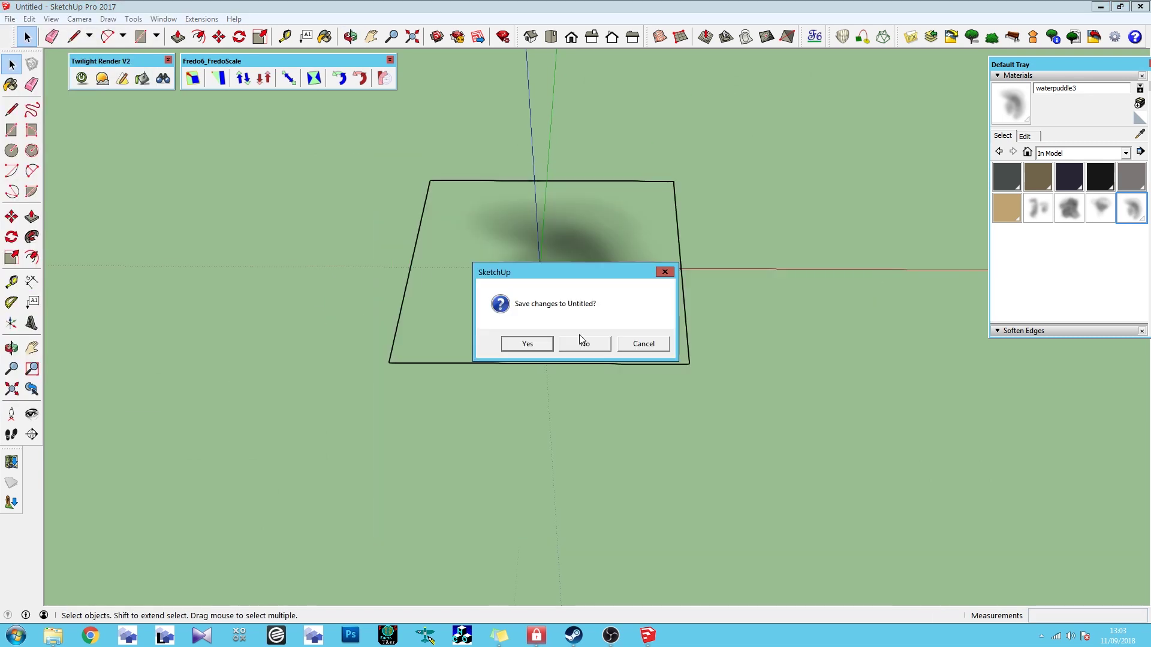
left_click(582, 343)
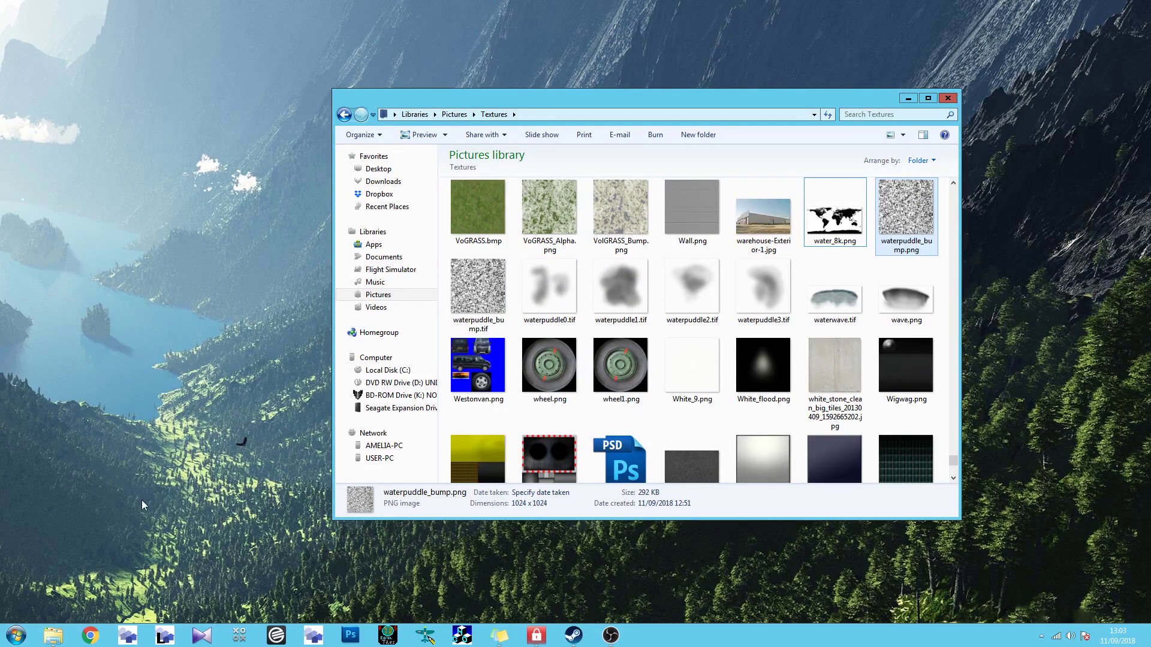
Step: Find the normal map waterpuddle.png in the Downloads folder, copy it and close that folder window
left_click(96, 644)
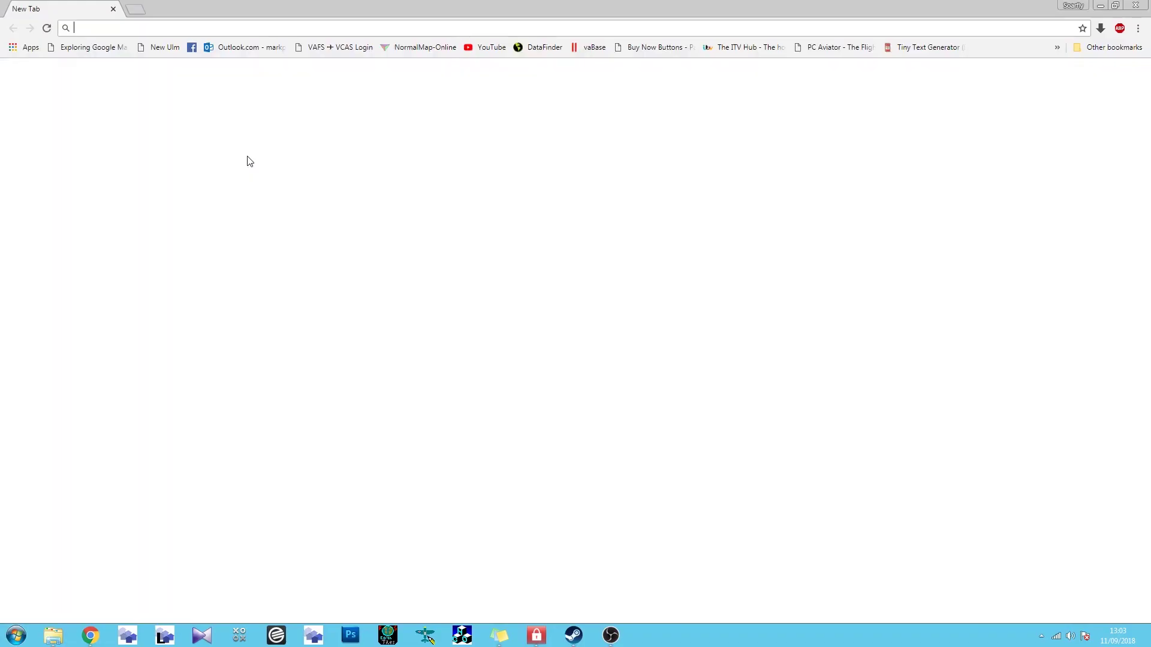
left_click_drag(296, 11, 0, 4)
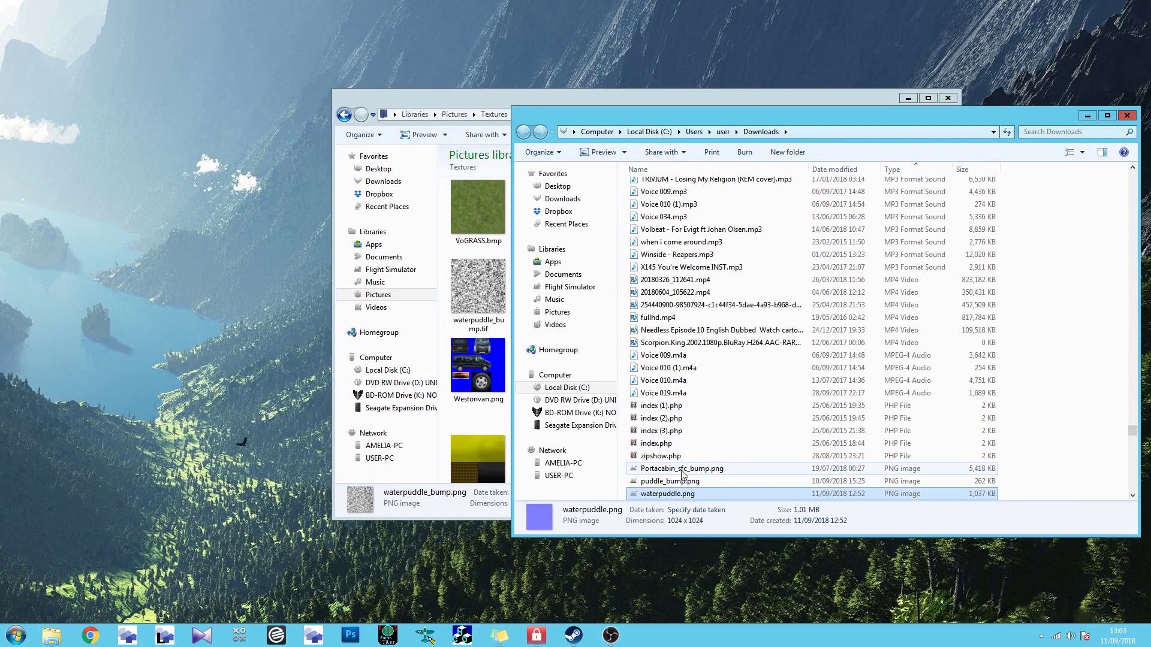
left_click(674, 483)
left_click(674, 493)
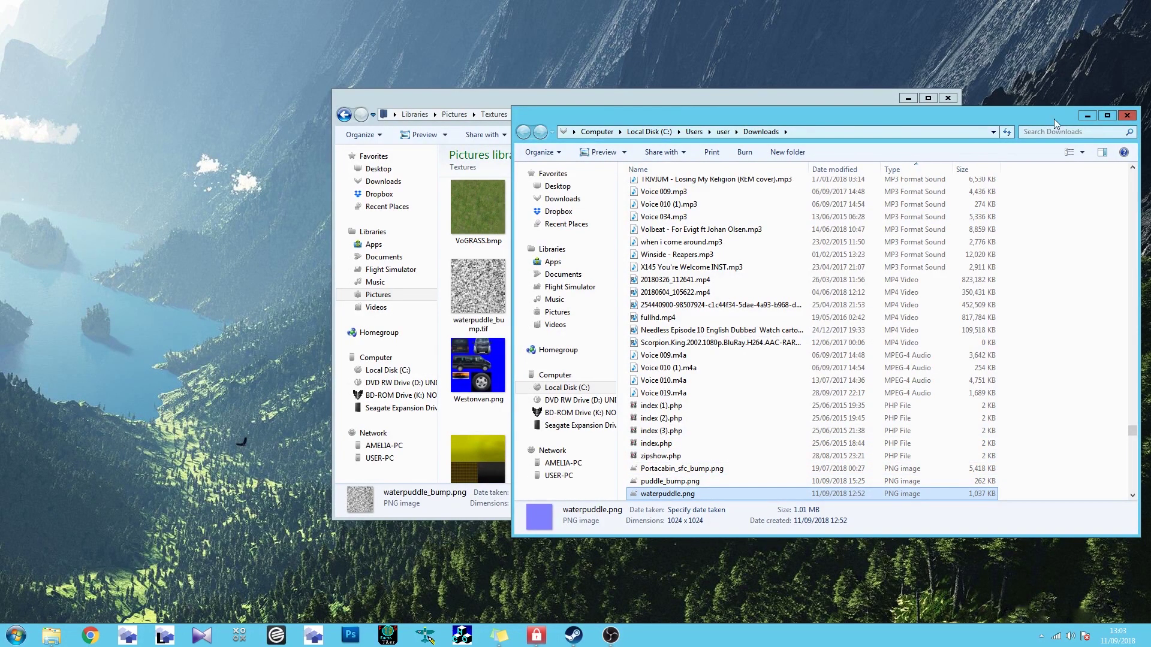
left_click(1127, 117)
Step: Paste waterpuddle.png into the Flight Simulator library's FSX > Tutorials > Texture folder and return to the Tutorials folder
left_click(57, 636)
left_click(58, 635)
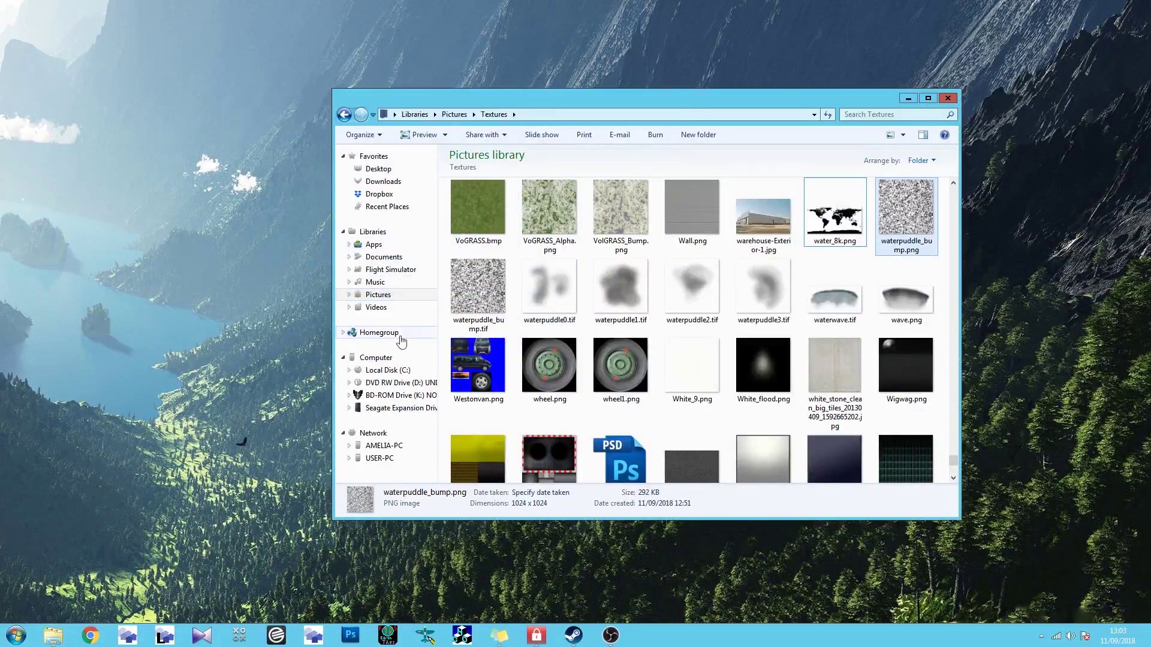
left_click(395, 370)
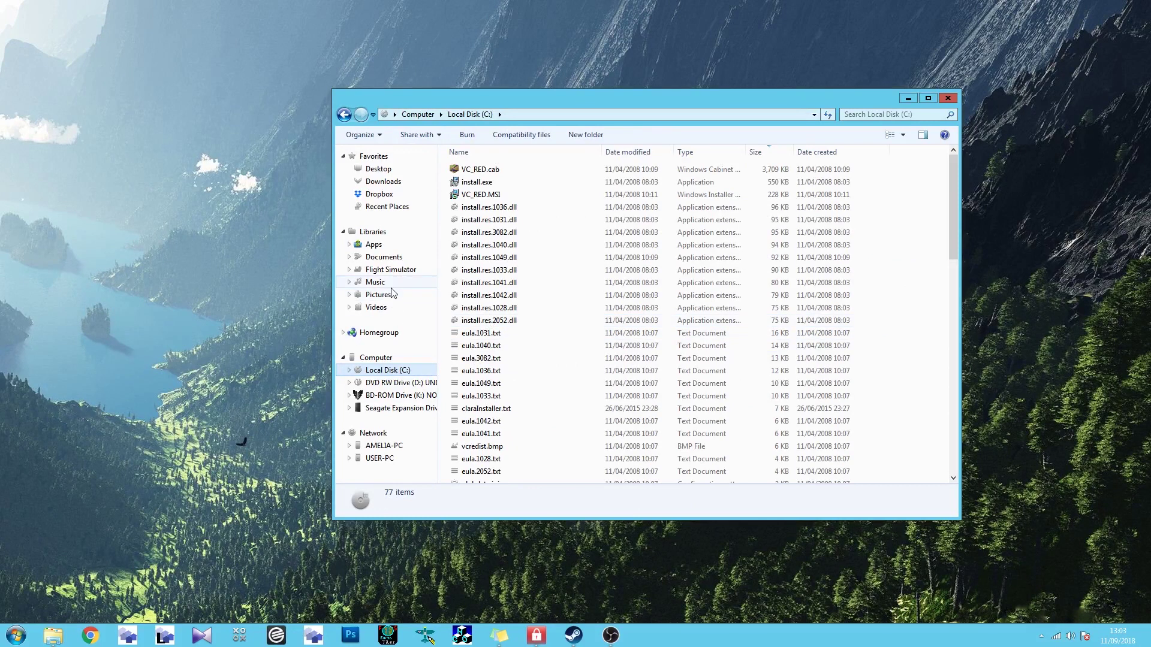
left_click(420, 282)
left_click(395, 269)
double_click(466, 316)
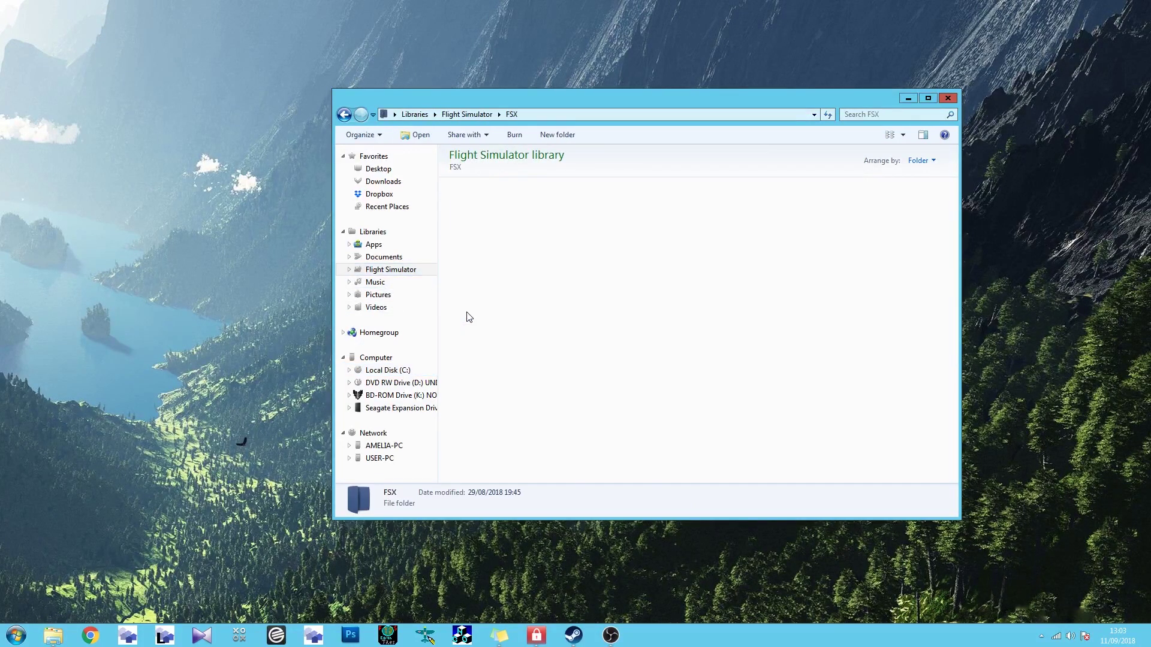
double_click(744, 224)
double_click(472, 200)
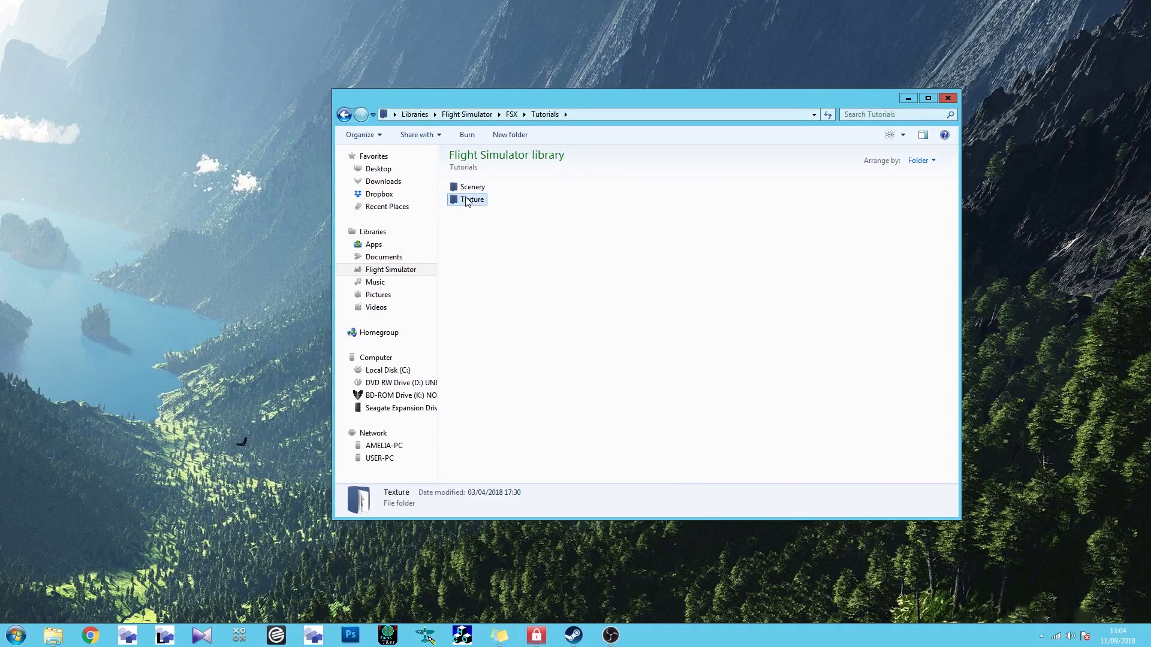
key("ctrl+v")
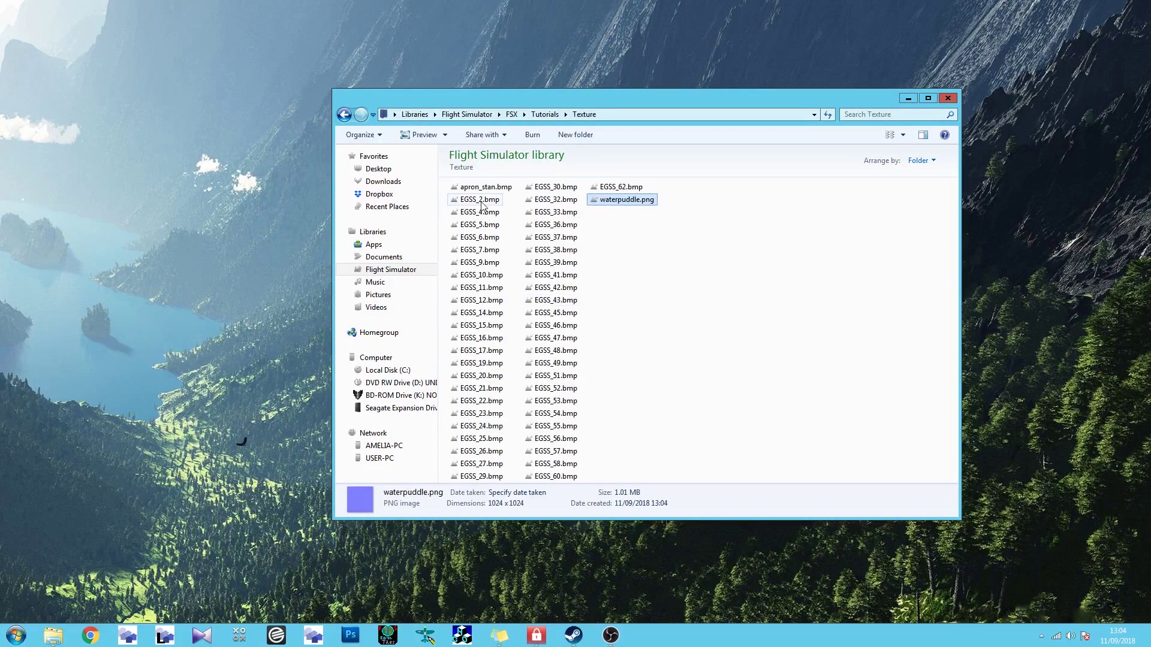
left_click(344, 114)
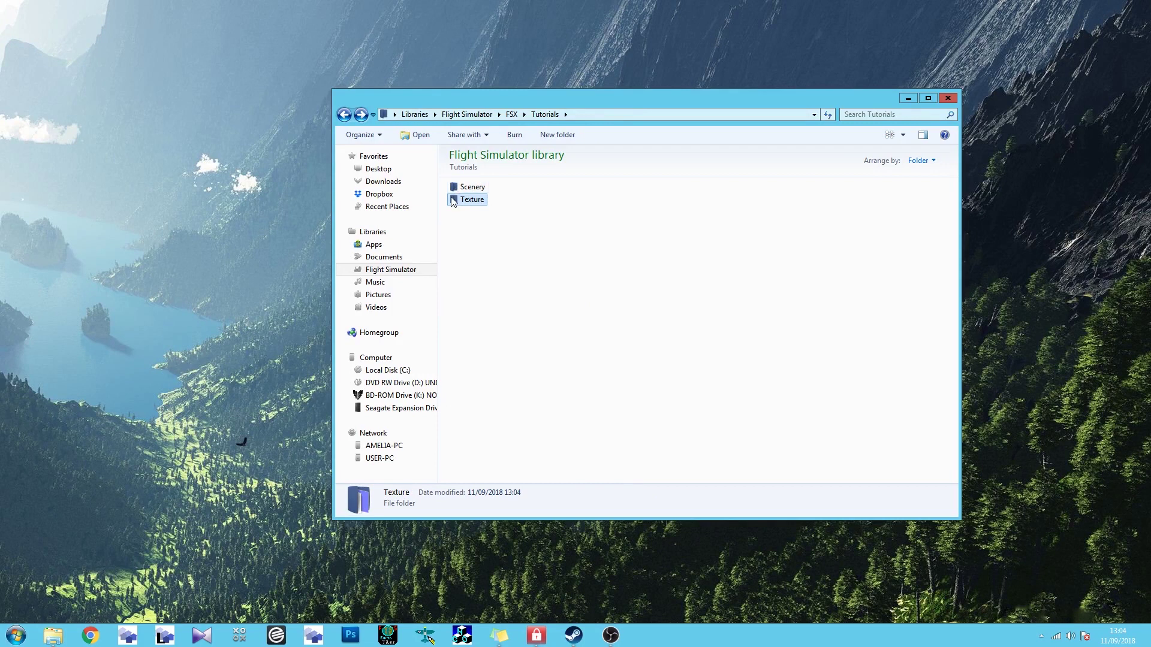
Step: Start ModelConverterX and open the Documents library in a file window over it
left_click(128, 636)
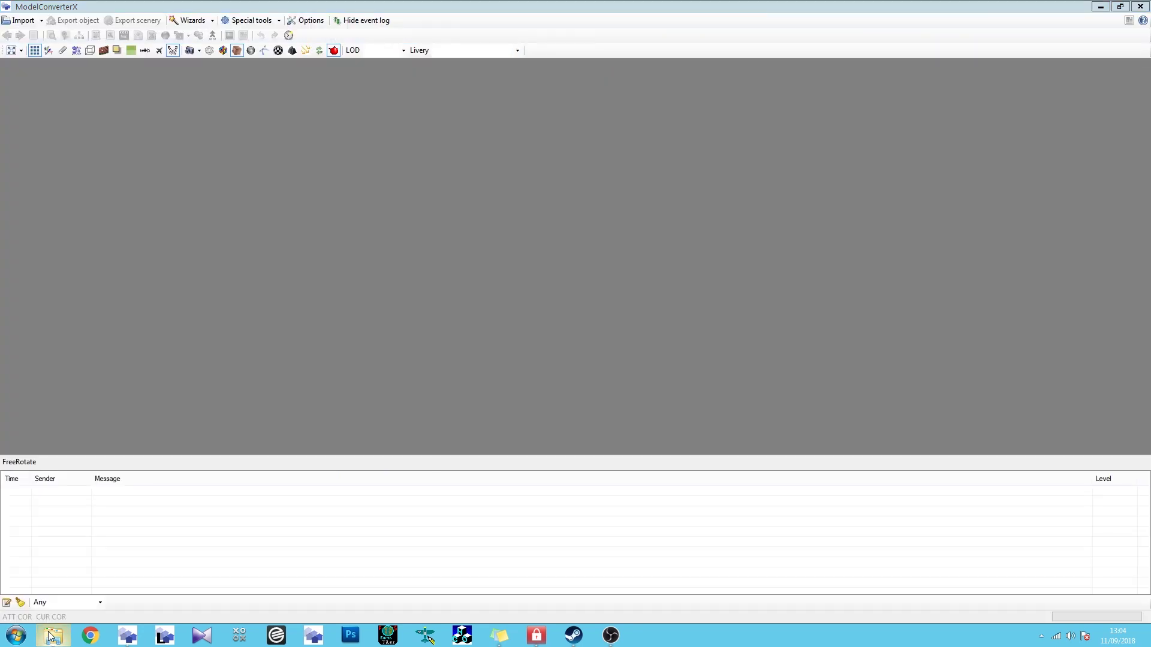
left_click(52, 635)
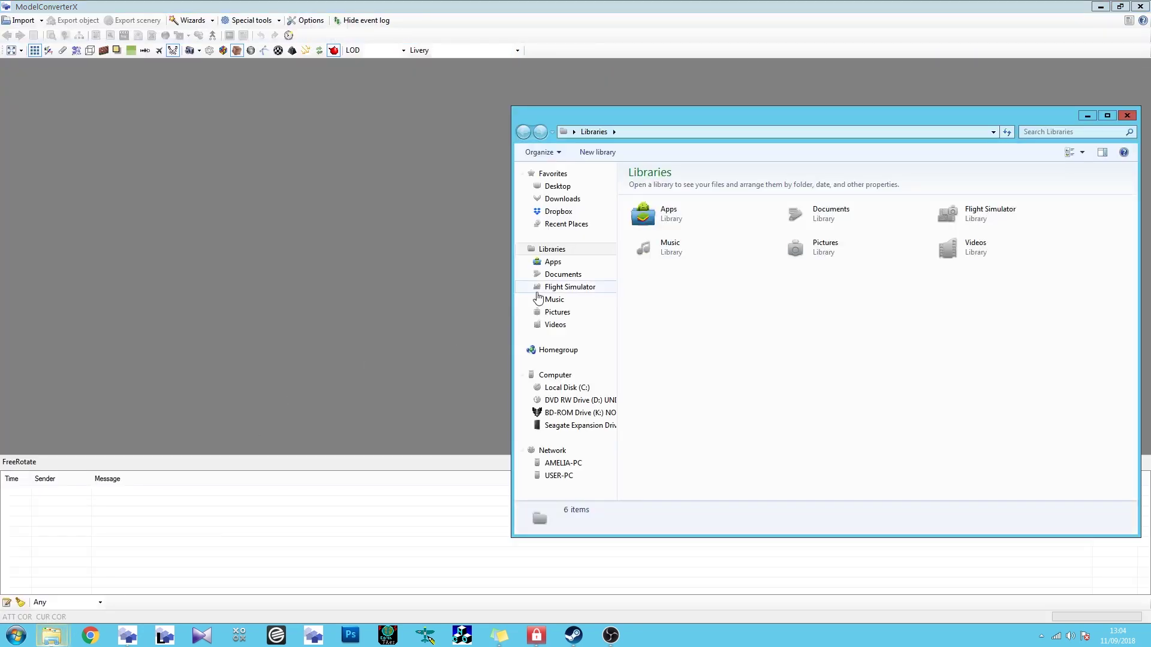
left_click(582, 288)
left_click(574, 277)
left_click(686, 333)
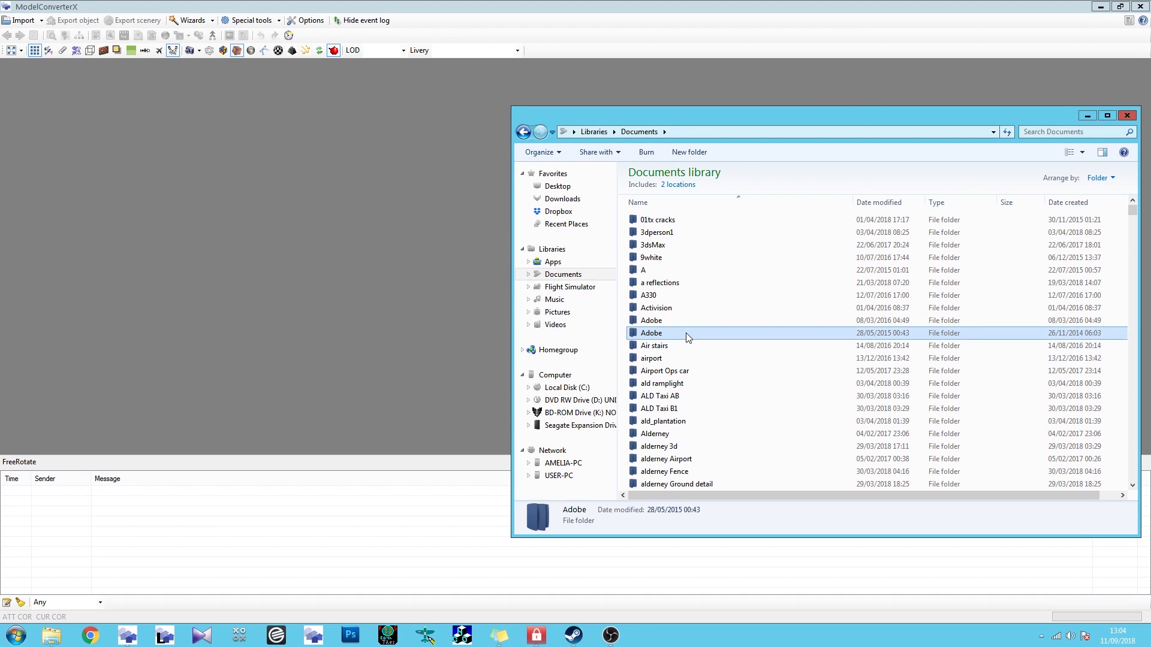
Step: Find waterpuddle0.dae in the Documents library and load it into ModelConverterX
key("w")
key("Down")
key("Down")
key("Down")
key("Down")
key("Down")
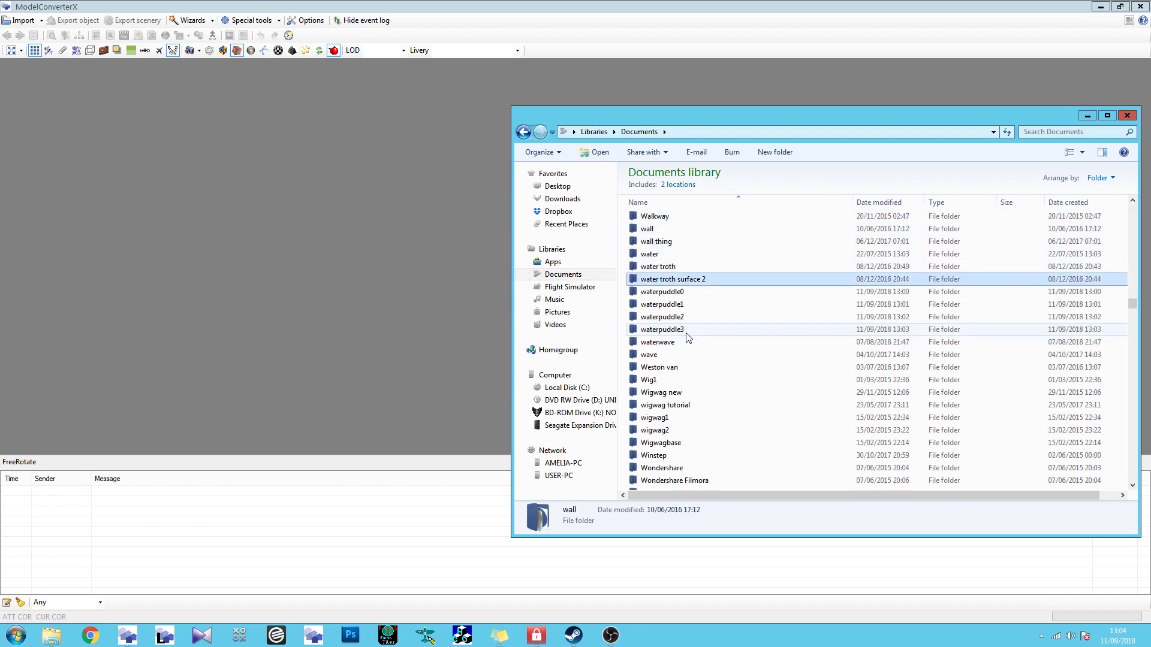
left_click(684, 442)
scroll(684, 443, "down", 5)
left_click(682, 439)
key("w")
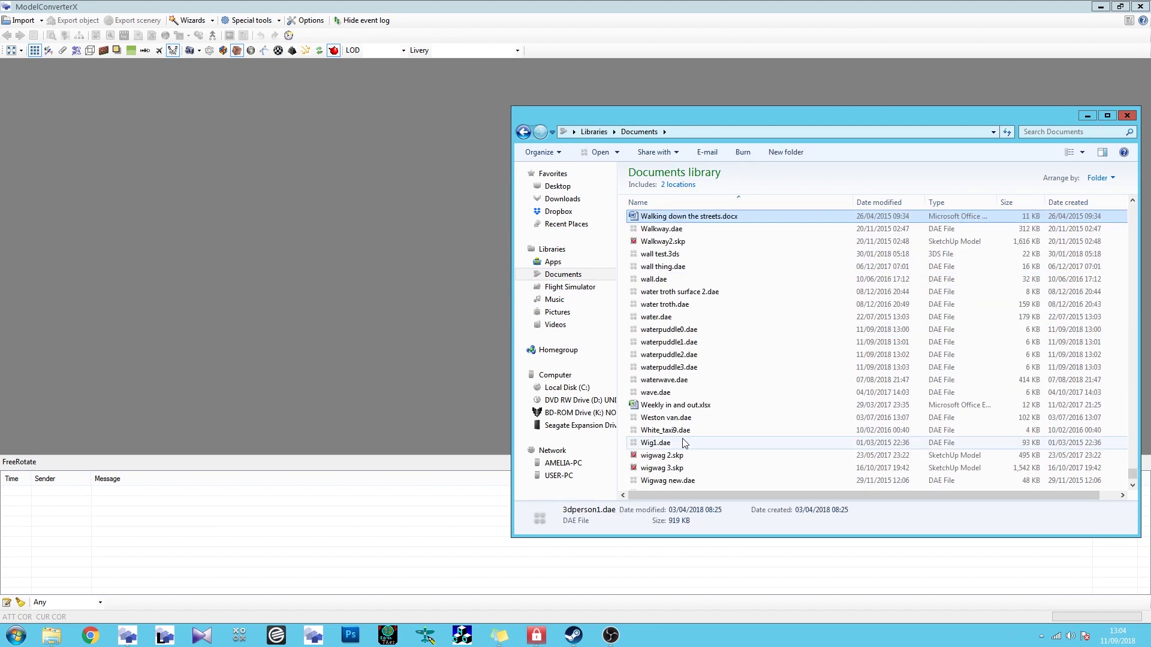
left_click(692, 329)
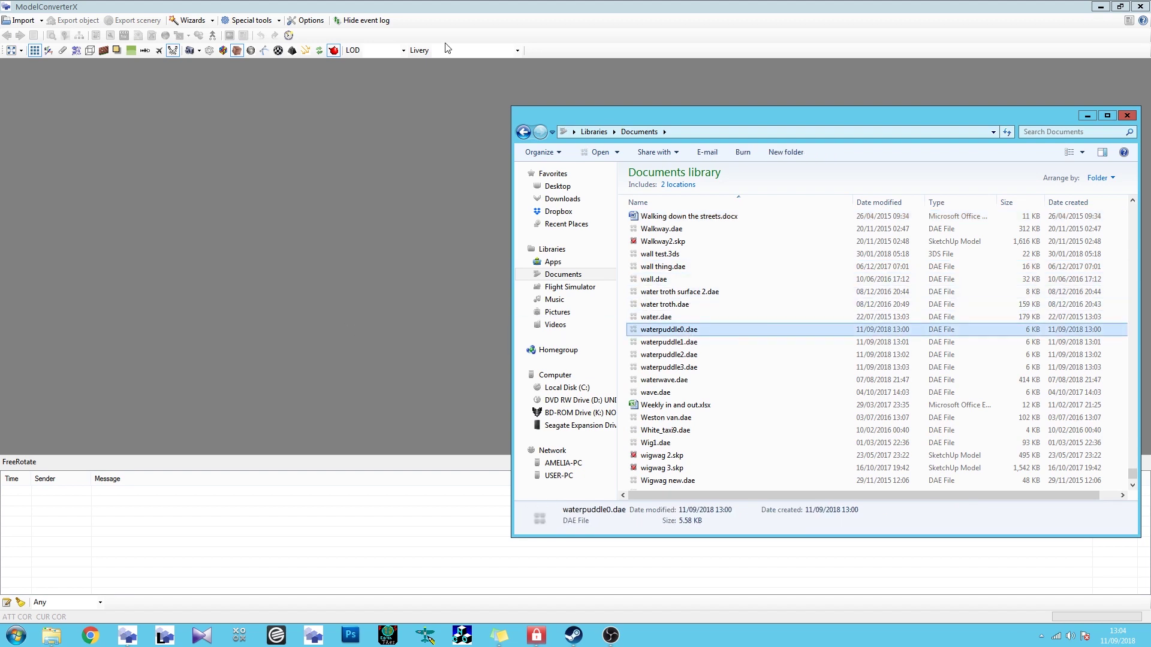
left_click(442, 25)
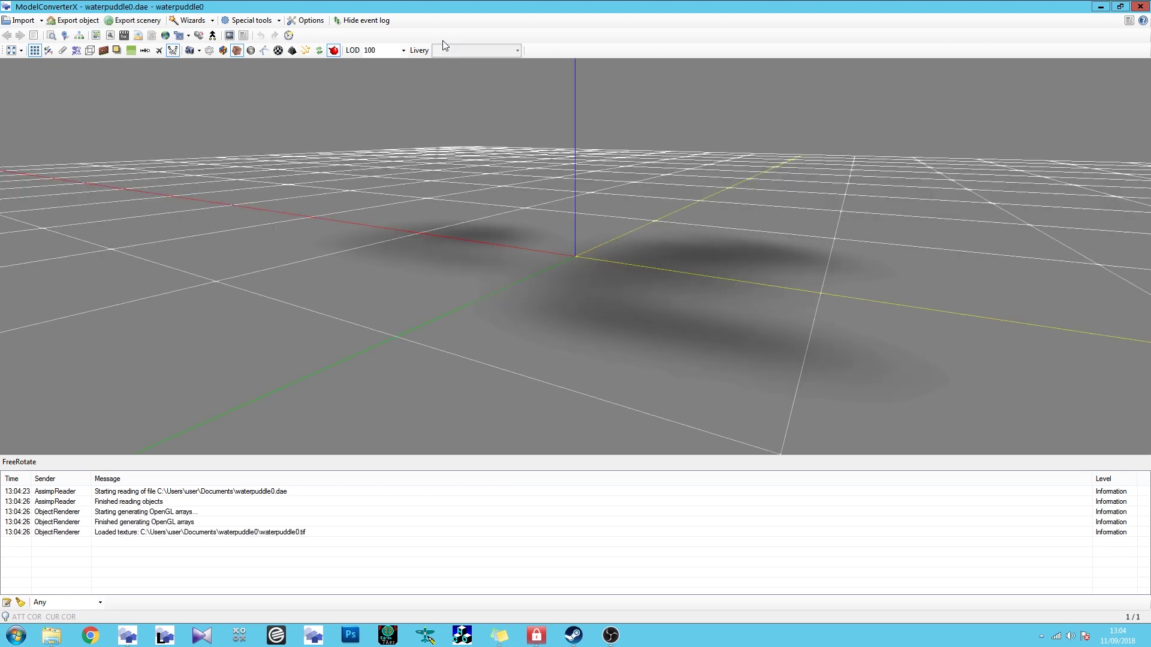
Step: Bring up the waterpuddle0 texture list in the Material Editor and choose DXTBMP as the texture format
left_click_drag(319, 248, 270, 162)
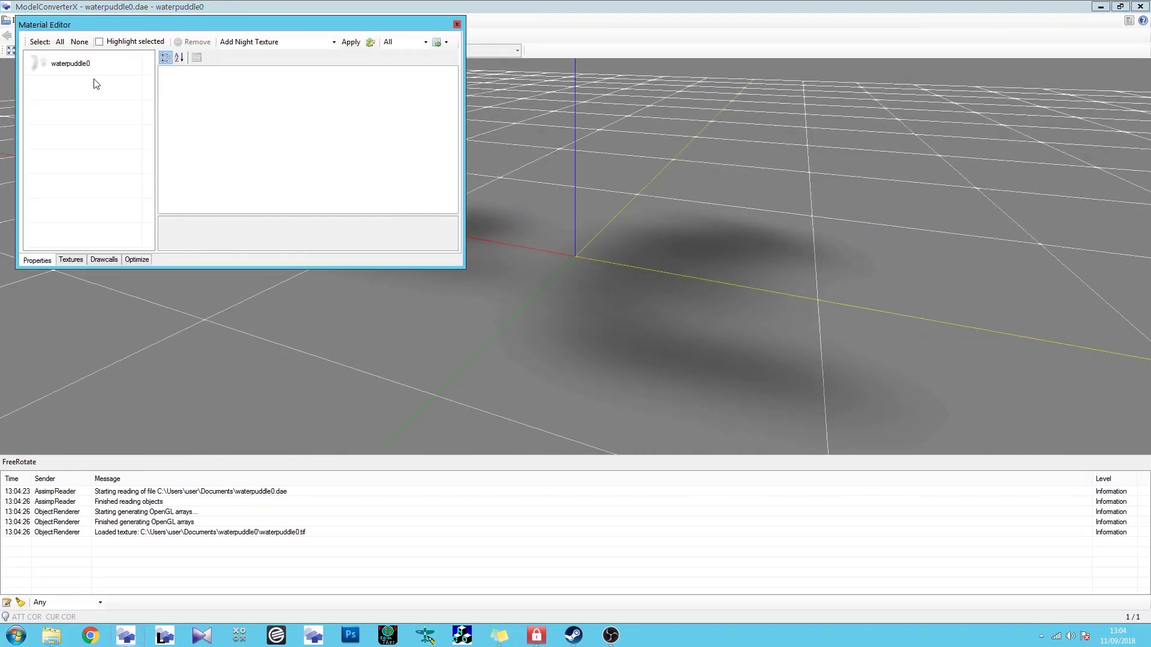
left_click(132, 65)
left_click(71, 259)
left_click(308, 58)
left_click(297, 107)
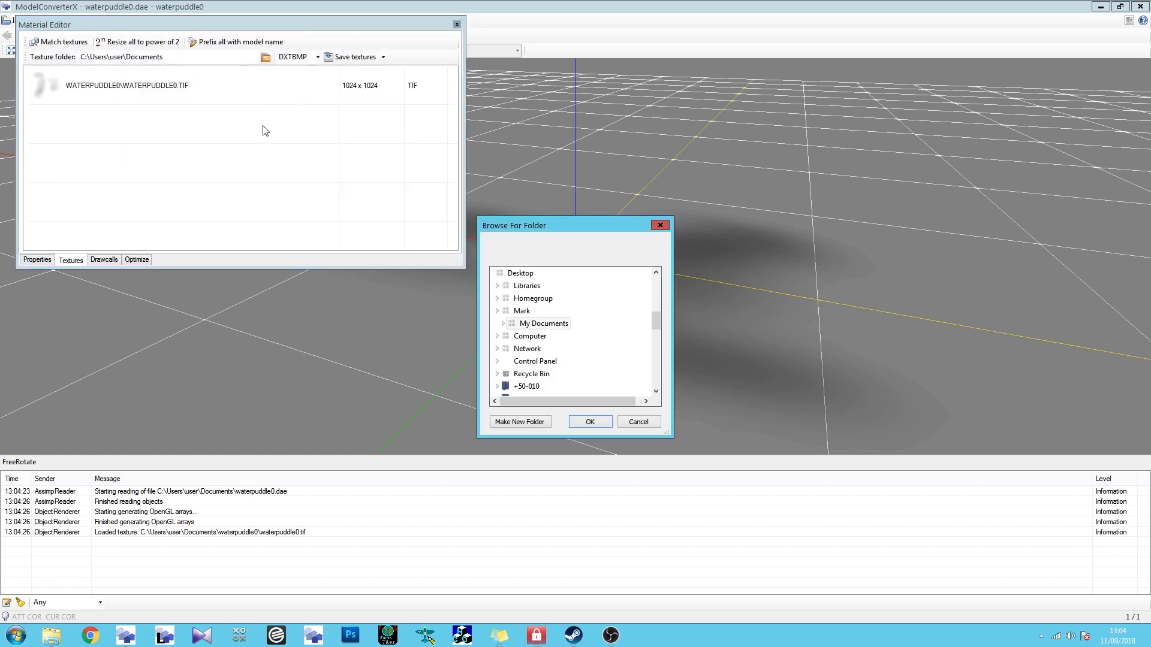
Step: Set the texture folder to MY FS files\FSX\Tutorials\Texture, save the waterpuddle0 texture there and close the Material Editor
left_click_drag(660, 324, 640, 335)
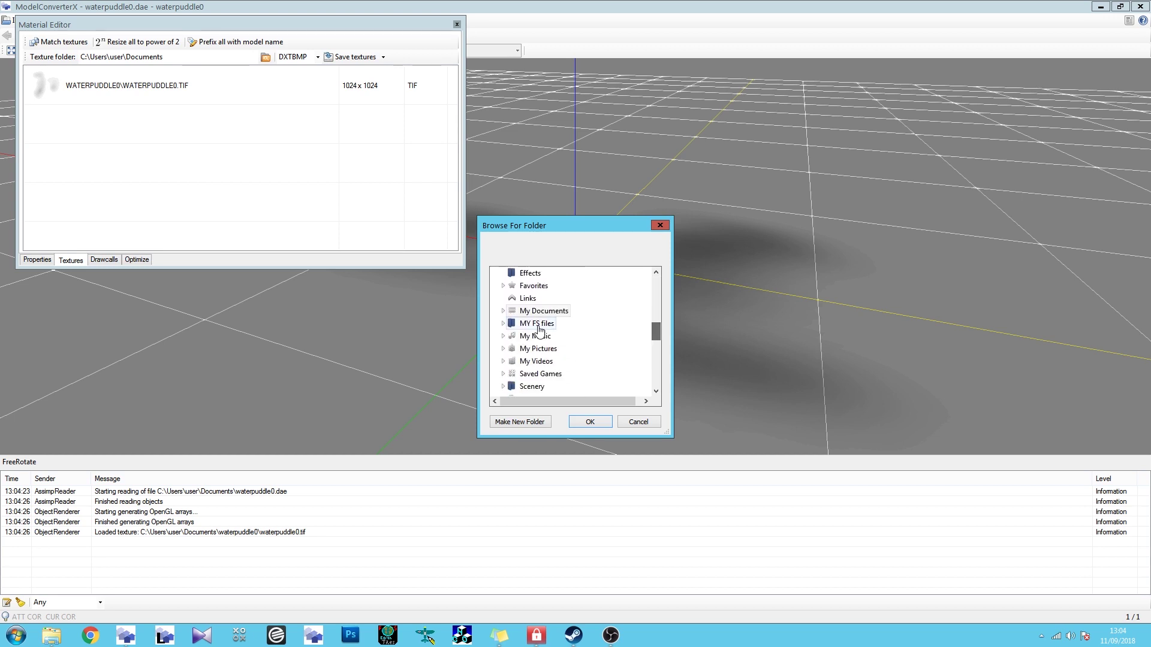
left_click(503, 324)
left_click(511, 387)
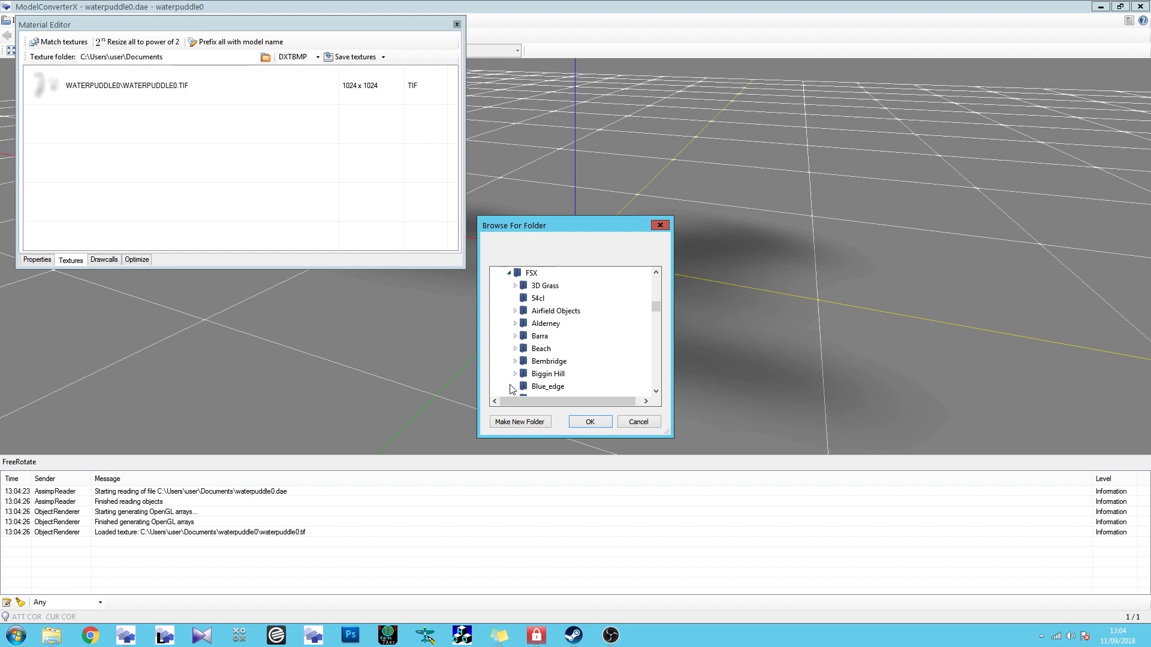
left_click_drag(656, 309, 661, 365)
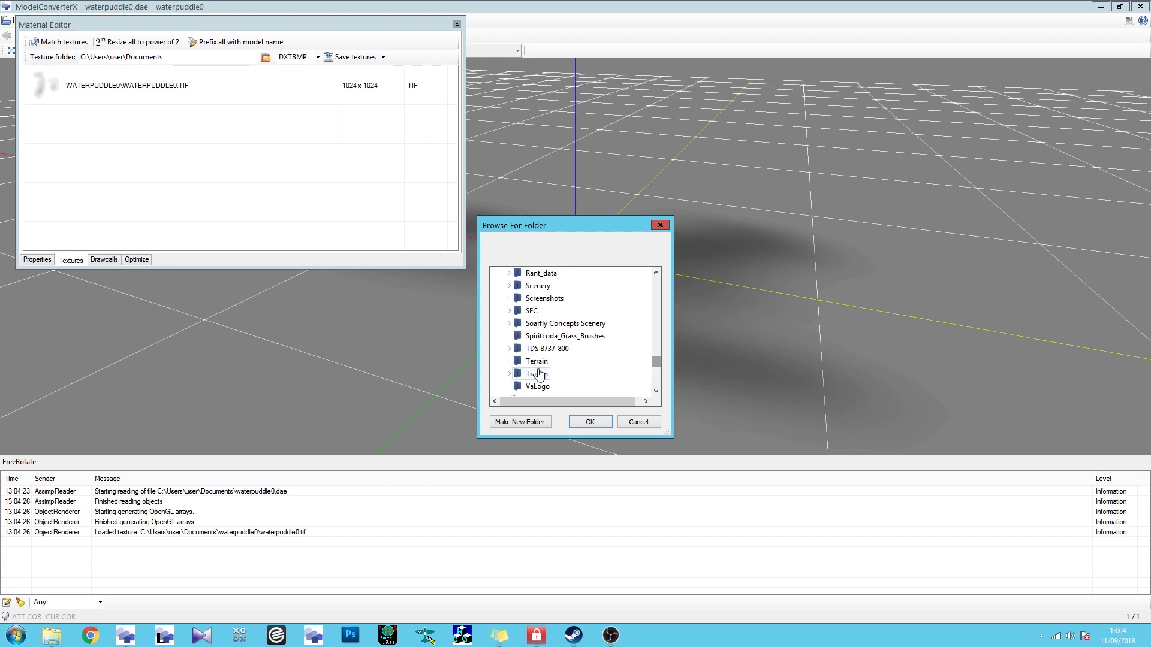
scroll(518, 360, "up", 4)
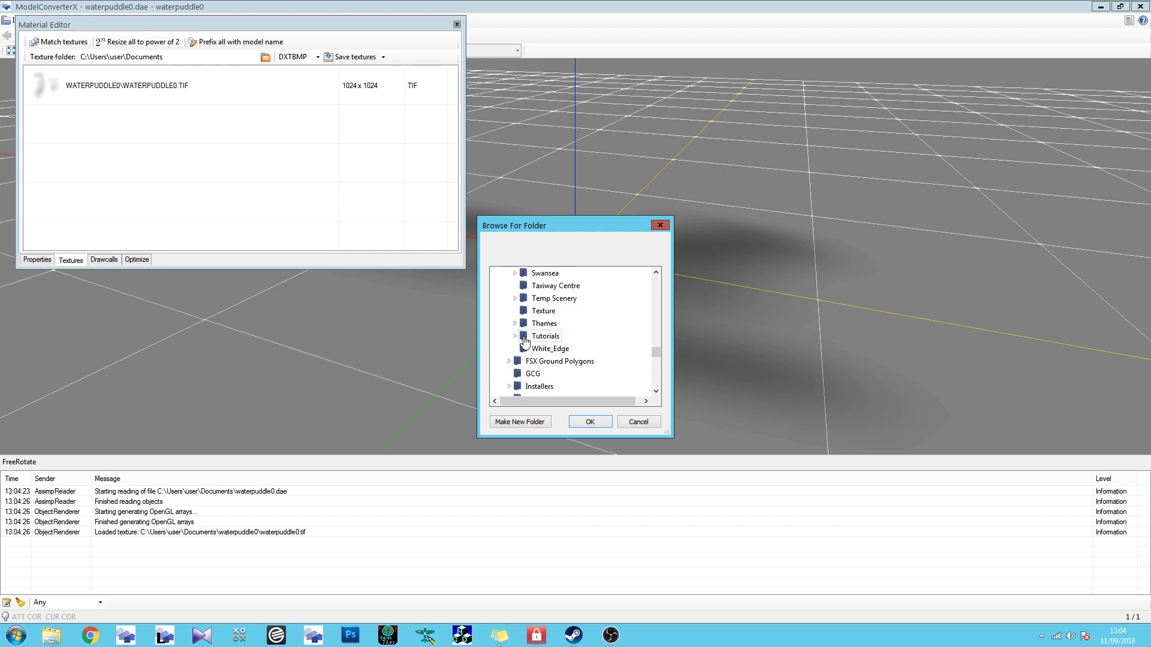
left_click(515, 336)
left_click(545, 361)
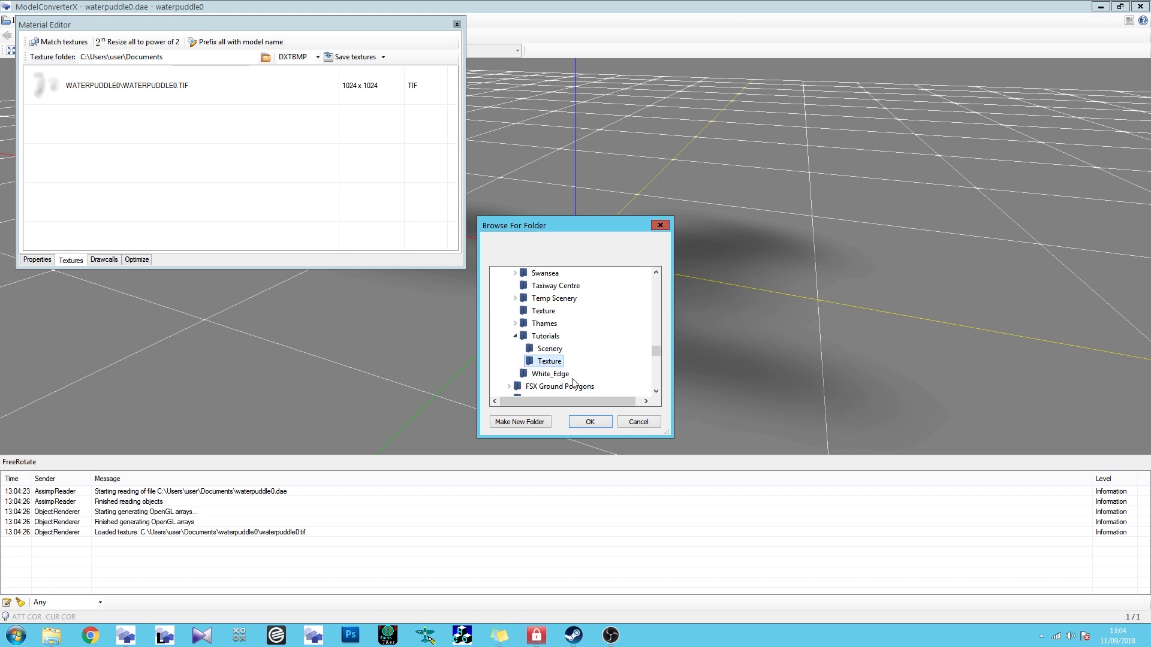
left_click(590, 421)
left_click(352, 58)
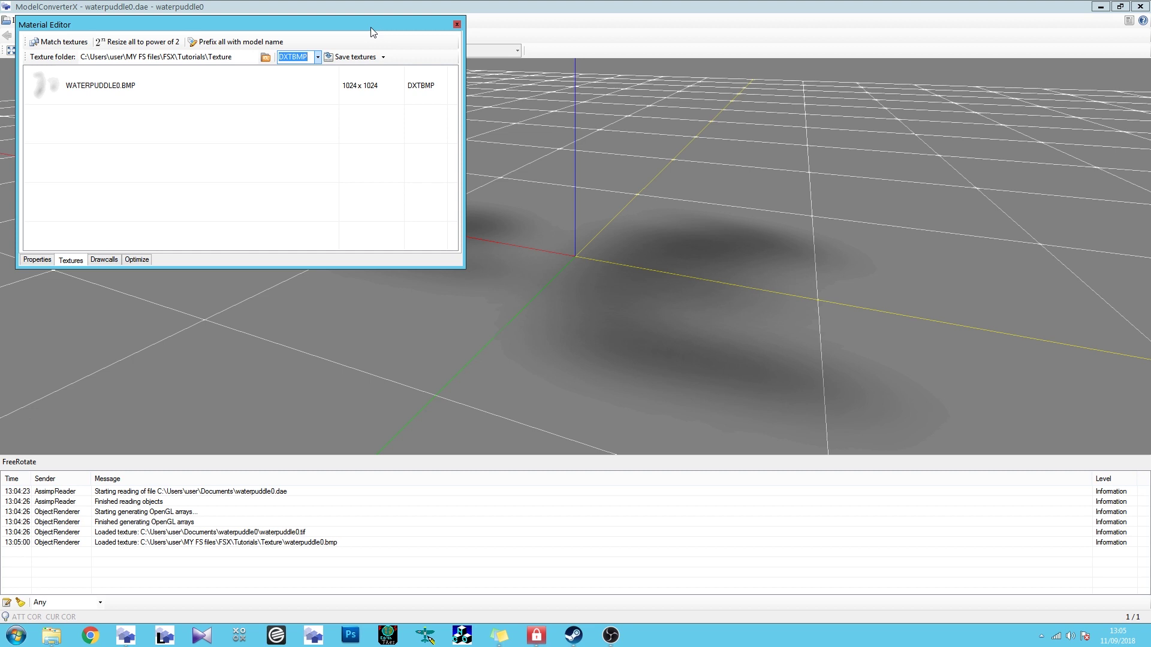
left_click(457, 26)
Step: Export the object as the FSX MDL file waterpuddle0.mdl into the Flight Simulator library's FSX > Tutorials > Scenery folder
left_click(69, 21)
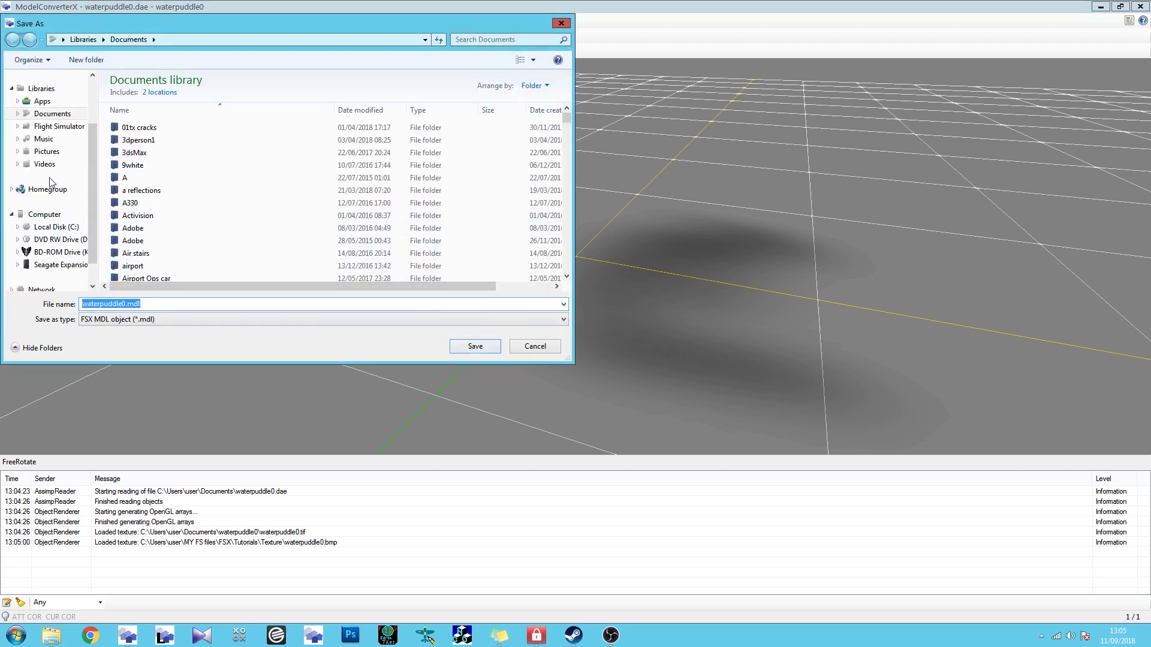
left_click(67, 128)
double_click(127, 241)
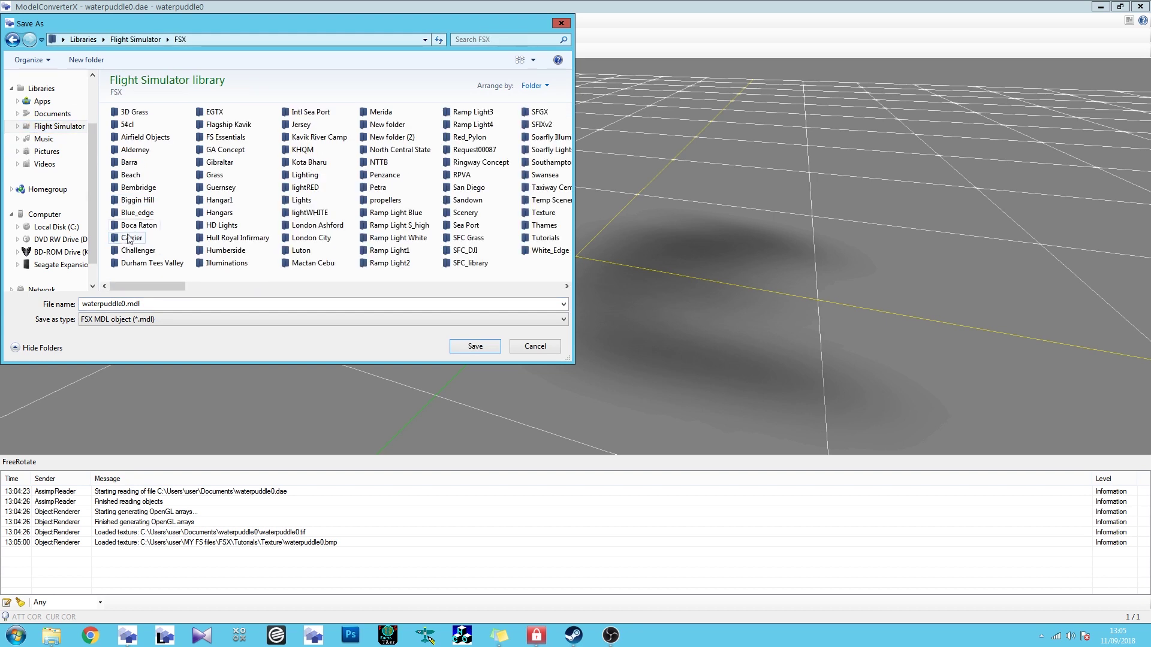
left_click(551, 239)
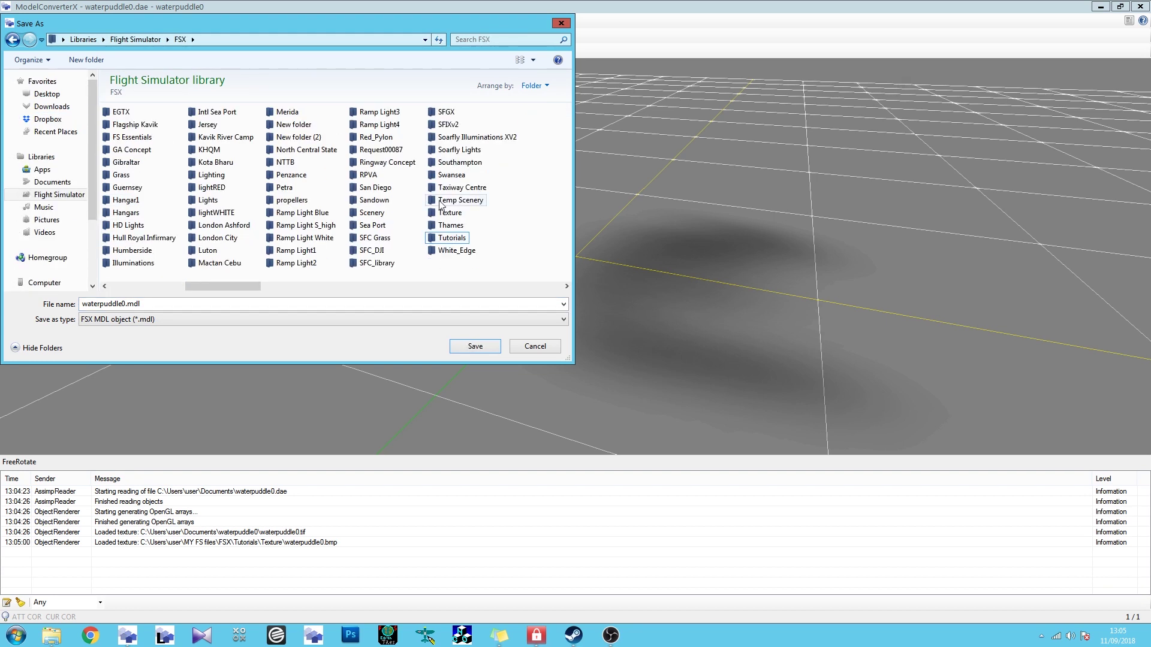
double_click(453, 240)
double_click(124, 112)
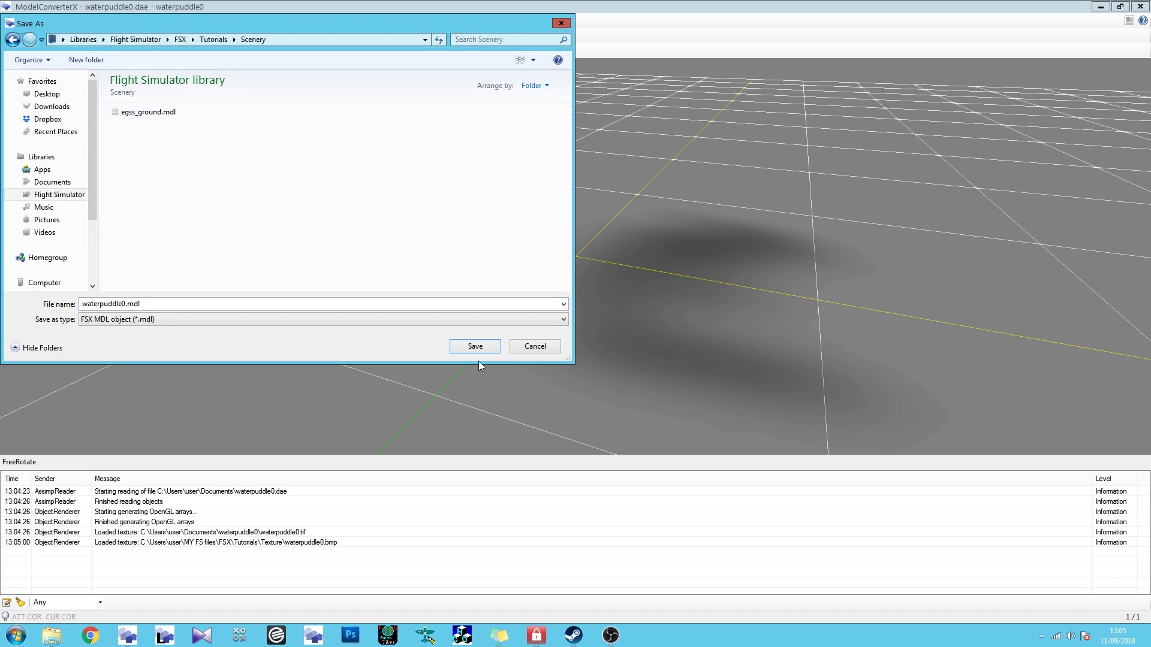
left_click(474, 347)
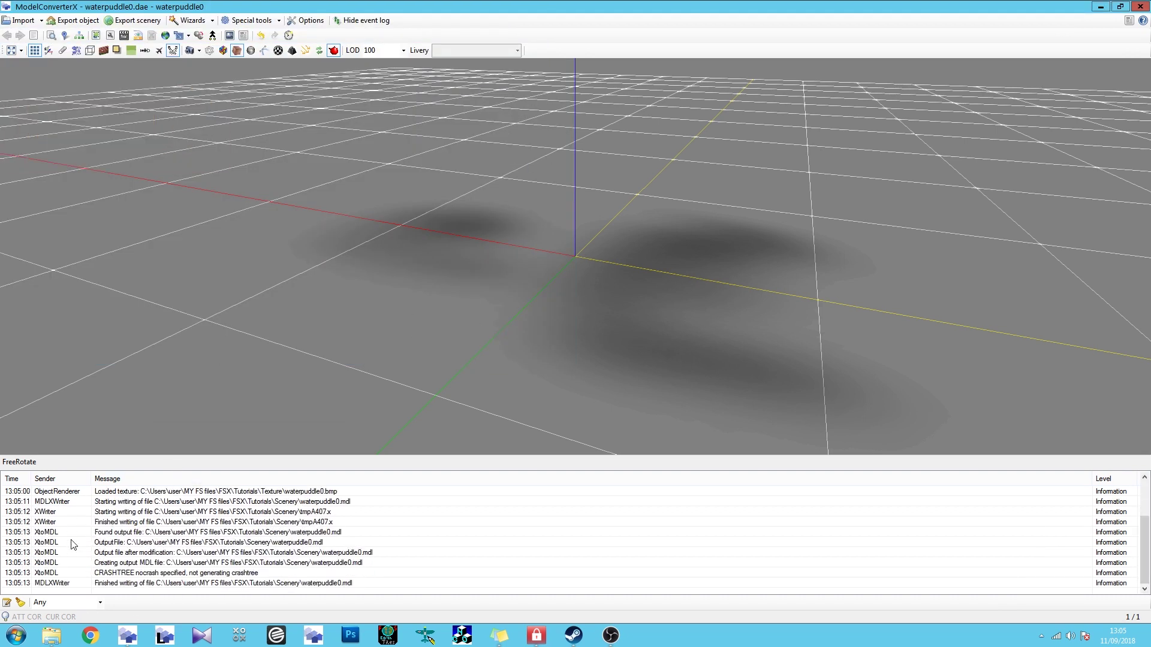
Step: Load waterpuddle1.dae from the Documents library into ModelConverterX
left_click(58, 637)
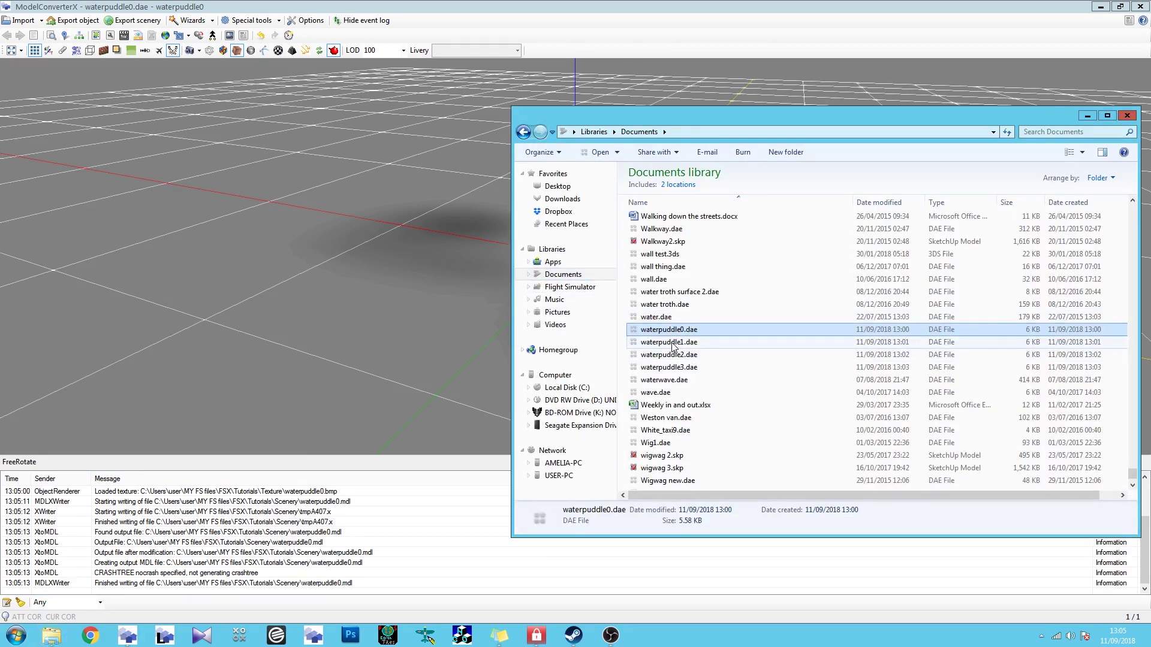
left_click(672, 343)
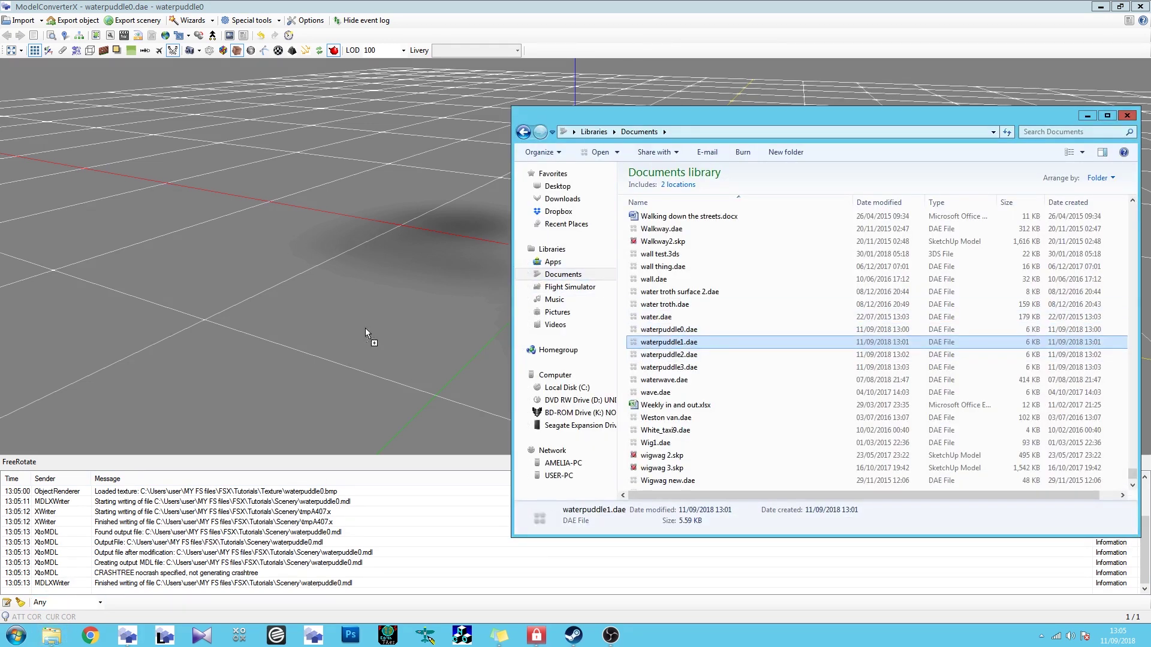
left_click_drag(365, 329, 362, 332)
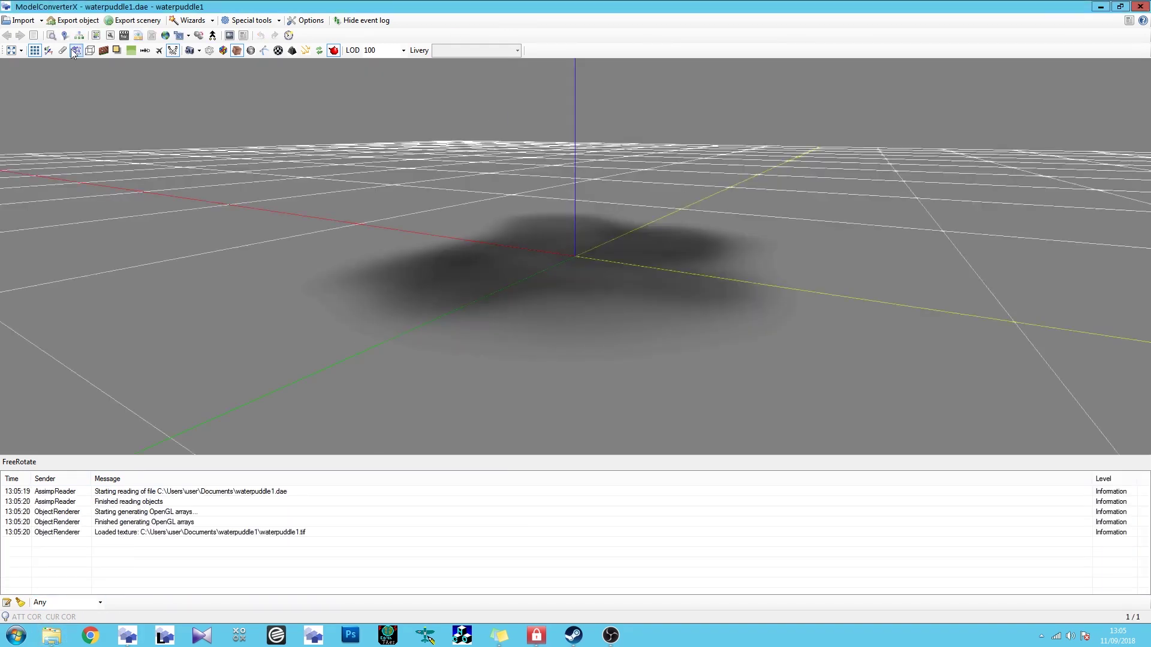
Step: Save the waterpuddle1 texture in DXTBMP format to the Tutorials\Texture folder and close the Material Editor
left_click(65, 260)
left_click(305, 57)
left_click(294, 105)
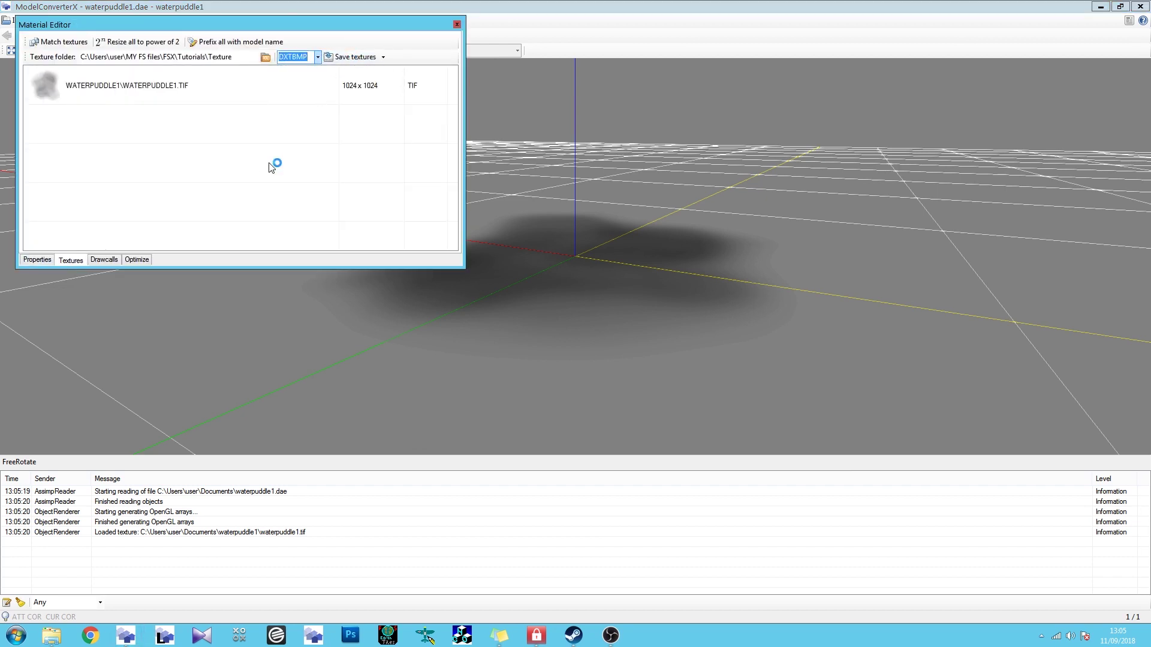
left_click(457, 25)
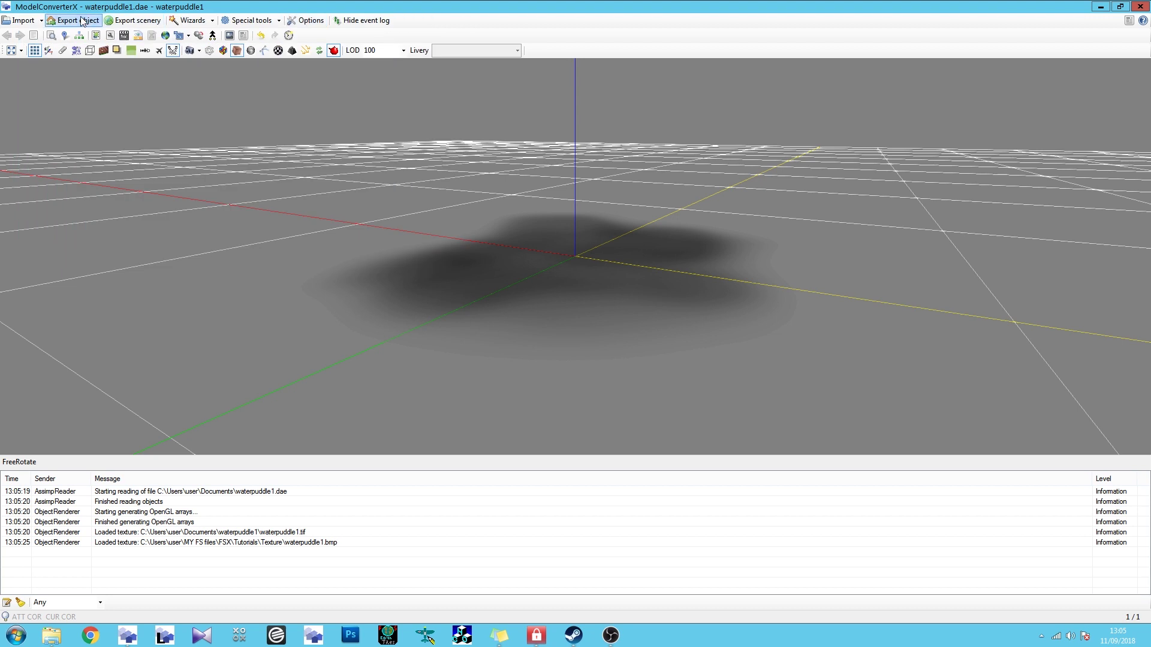
Step: Export the object as the FSX MDL file waterpuddle1.mdl into the FSX > Tutorials > Scenery folder
left_click(72, 20)
left_click(59, 194)
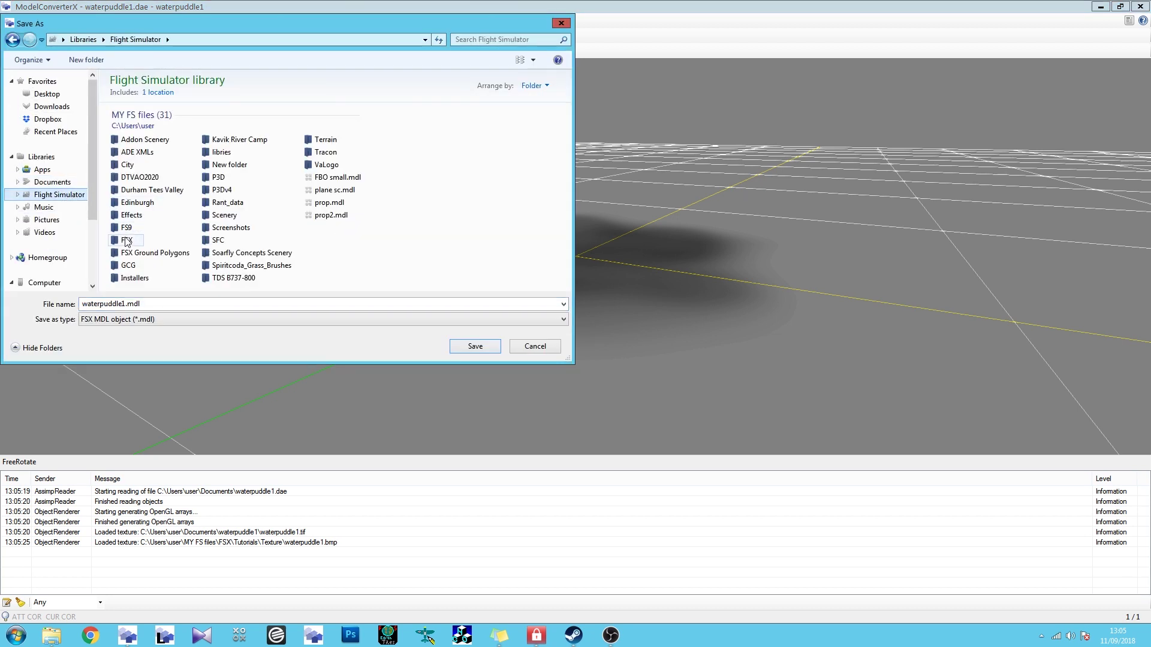
left_click(544, 239)
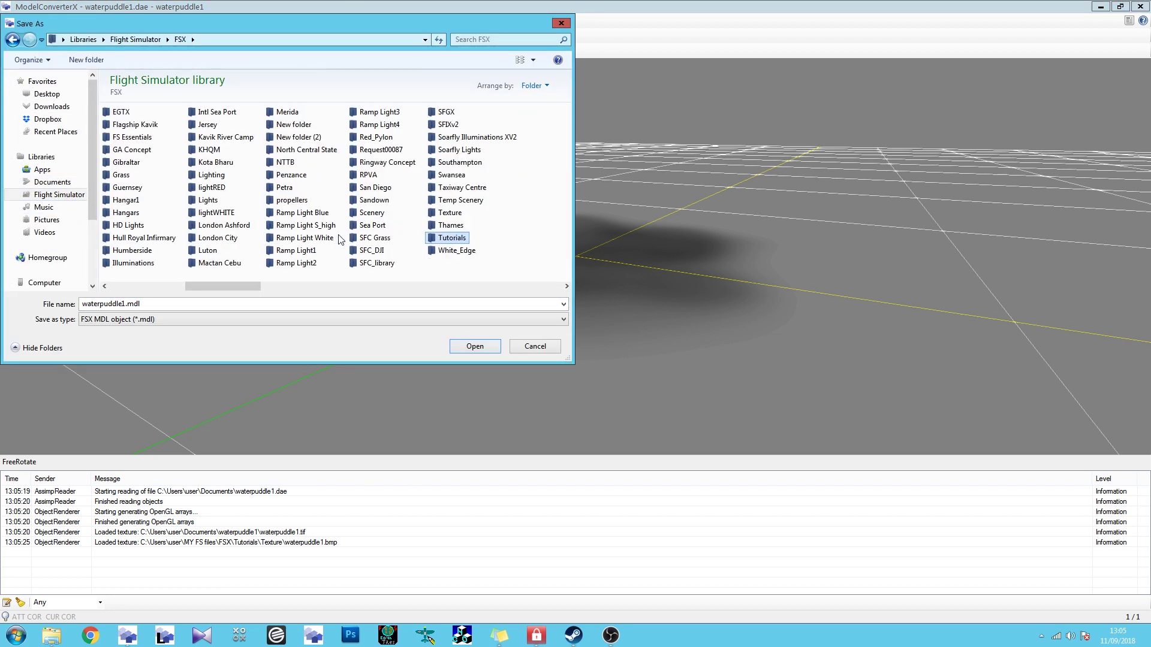
double_click(449, 238)
double_click(129, 112)
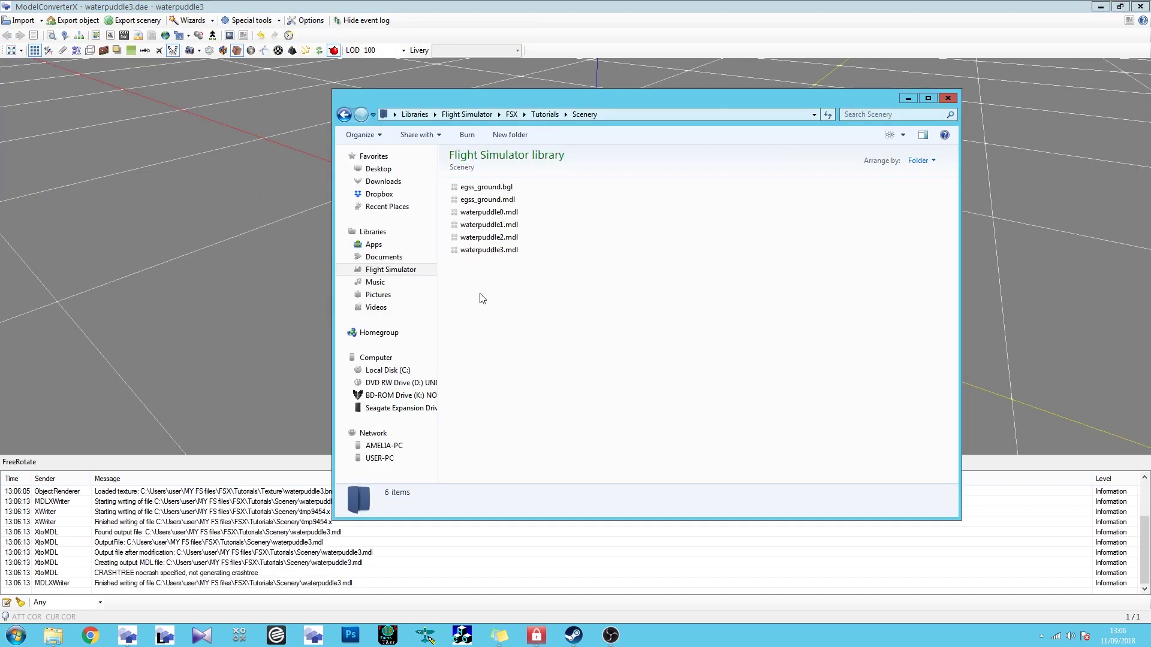
Step: Load waterpuddle0.mdl from the Tutorials > Scenery folder into ModelConverterX and view the puddle from above
left_click_drag(481, 294, 488, 212)
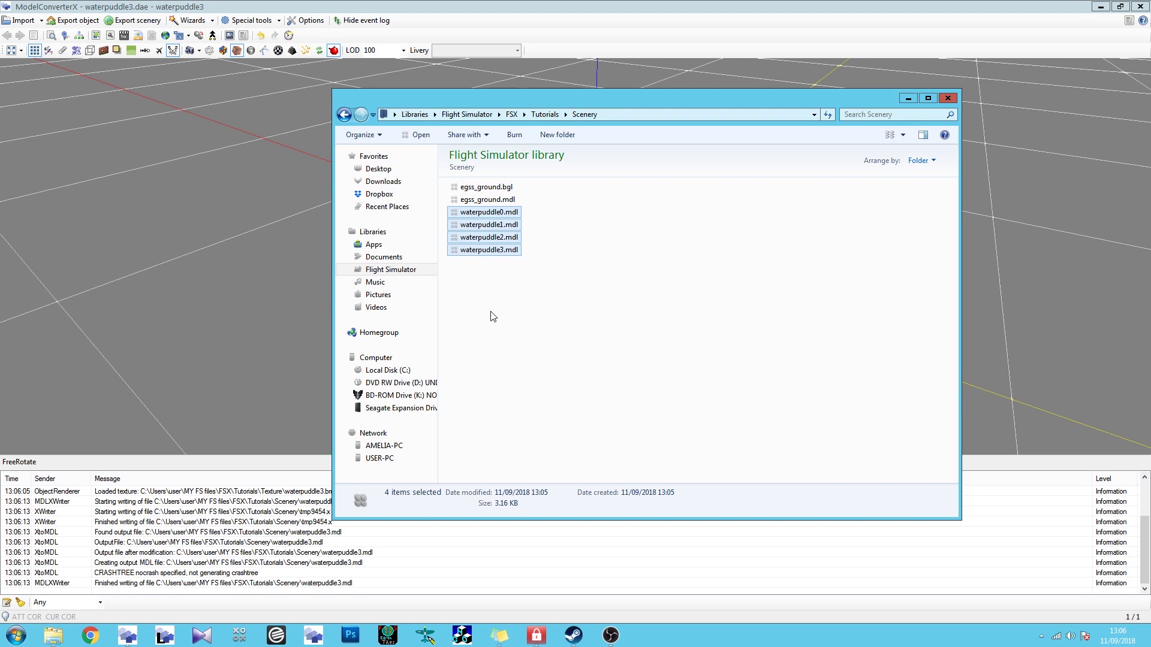
left_click(492, 317)
left_click(506, 249)
key("Up")
key("Up")
key("Up")
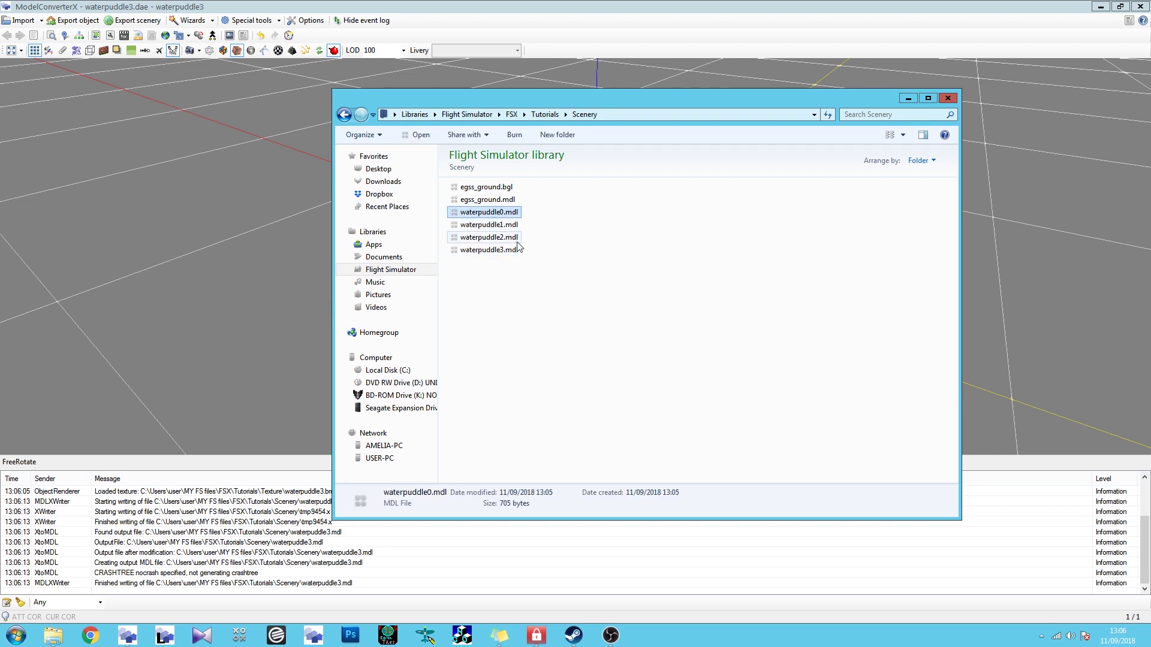
key("Return")
left_click_drag(444, 285, 545, 322)
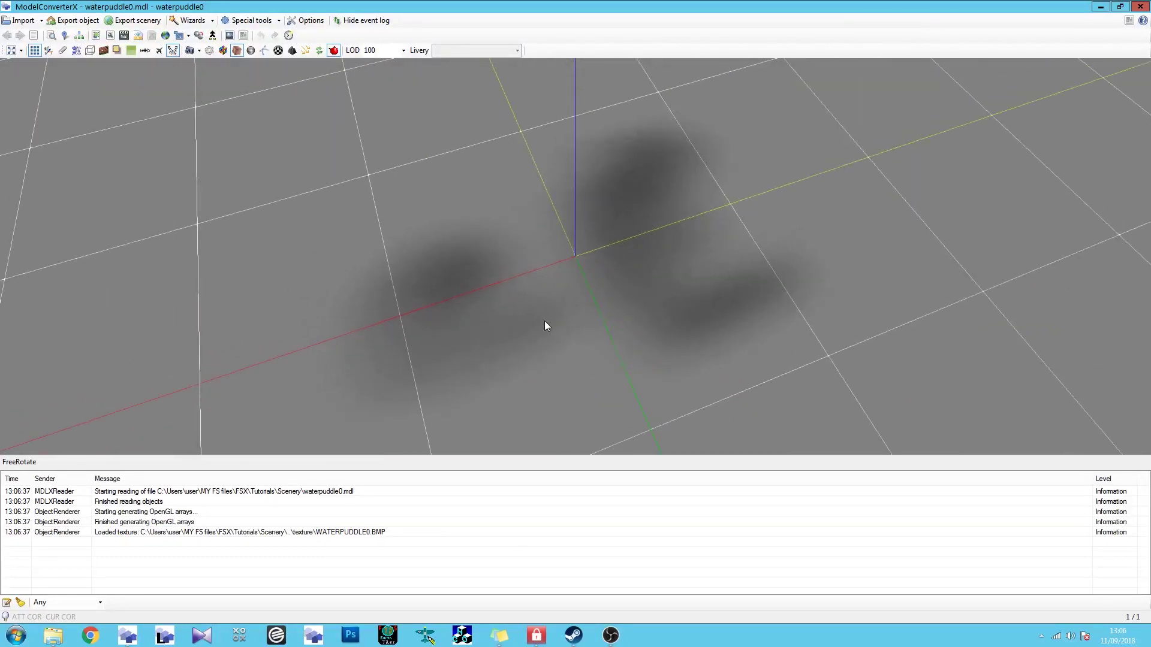
Step: Open the WATERPUDDLE0 material's properties and set its specular color to 0, 0, 0, copied from the emissive color
left_click(103, 50)
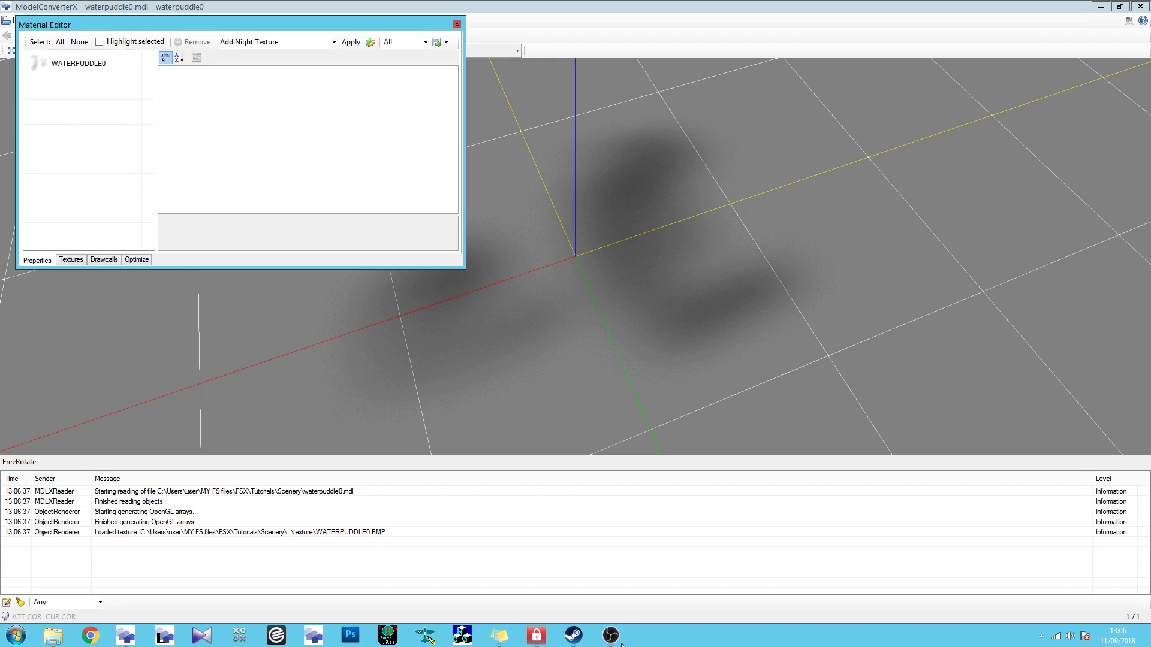
left_click(96, 66)
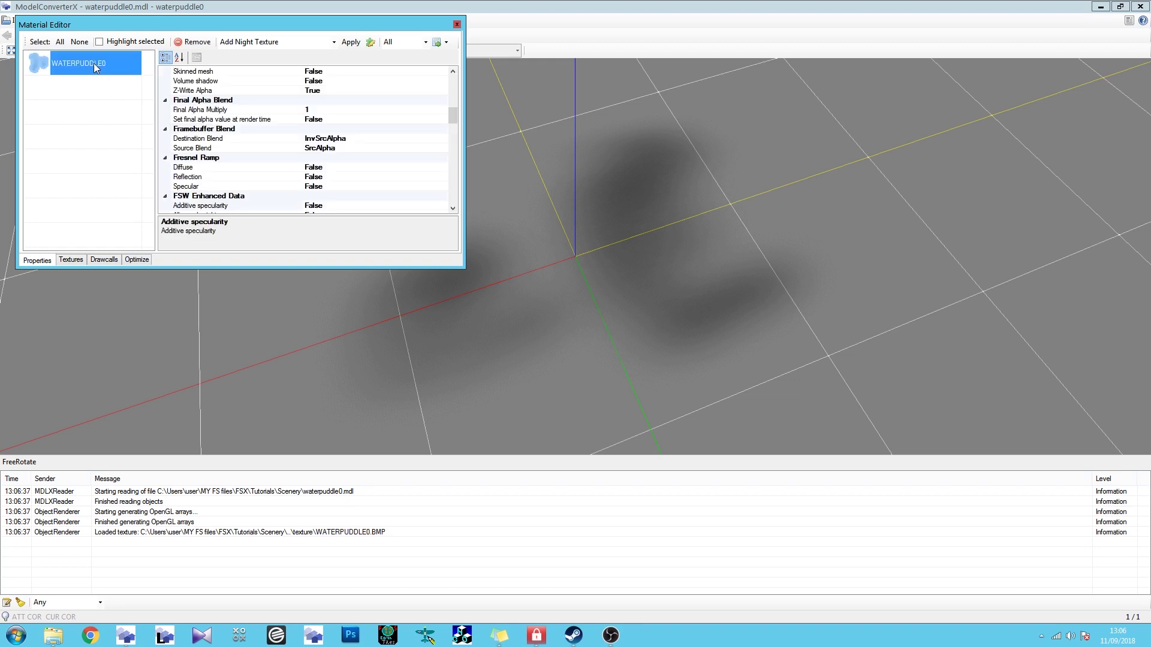
scroll(380, 118, "up", 5)
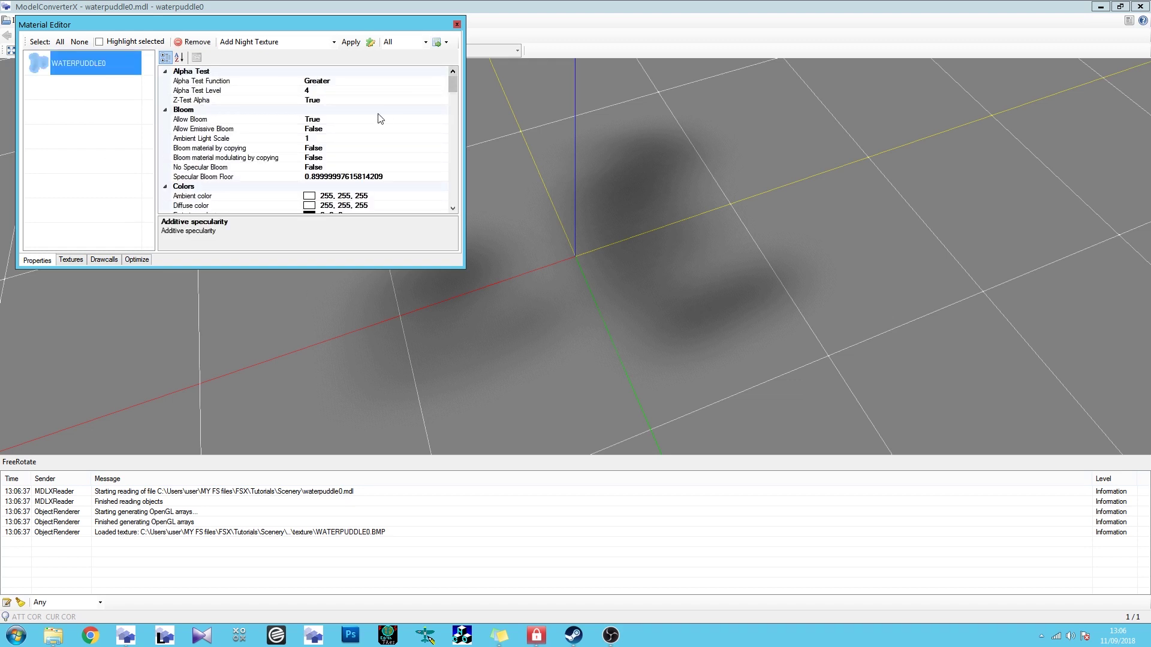
left_click(327, 120)
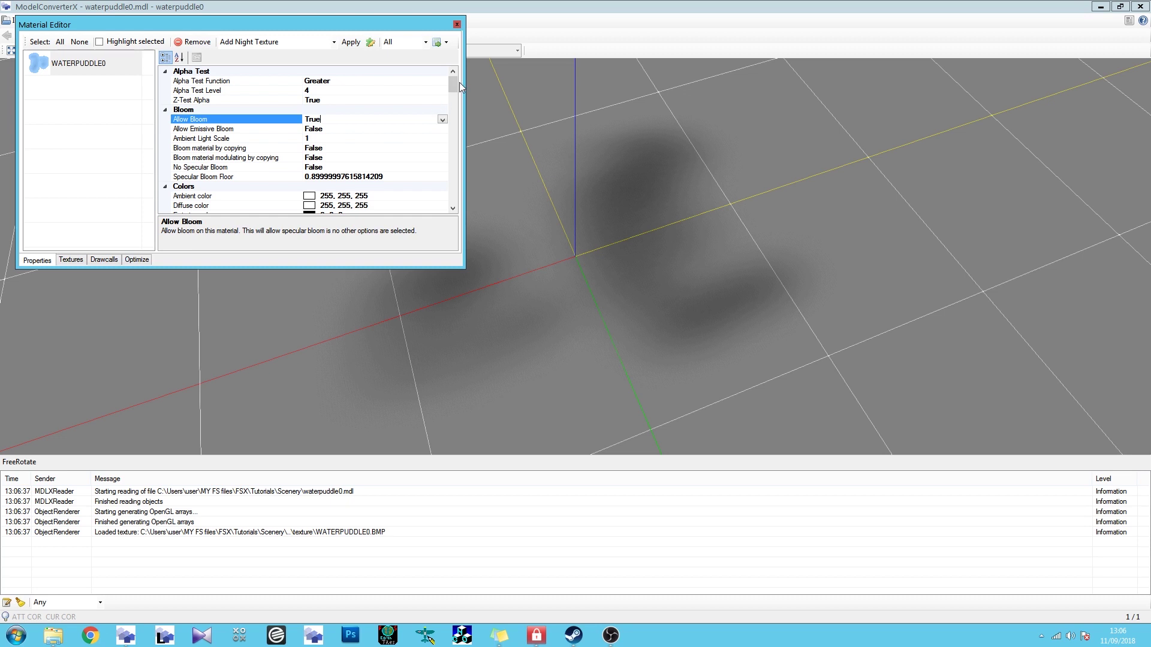
left_click_drag(454, 91, 452, 97)
left_click(362, 147)
key("ctrl+c")
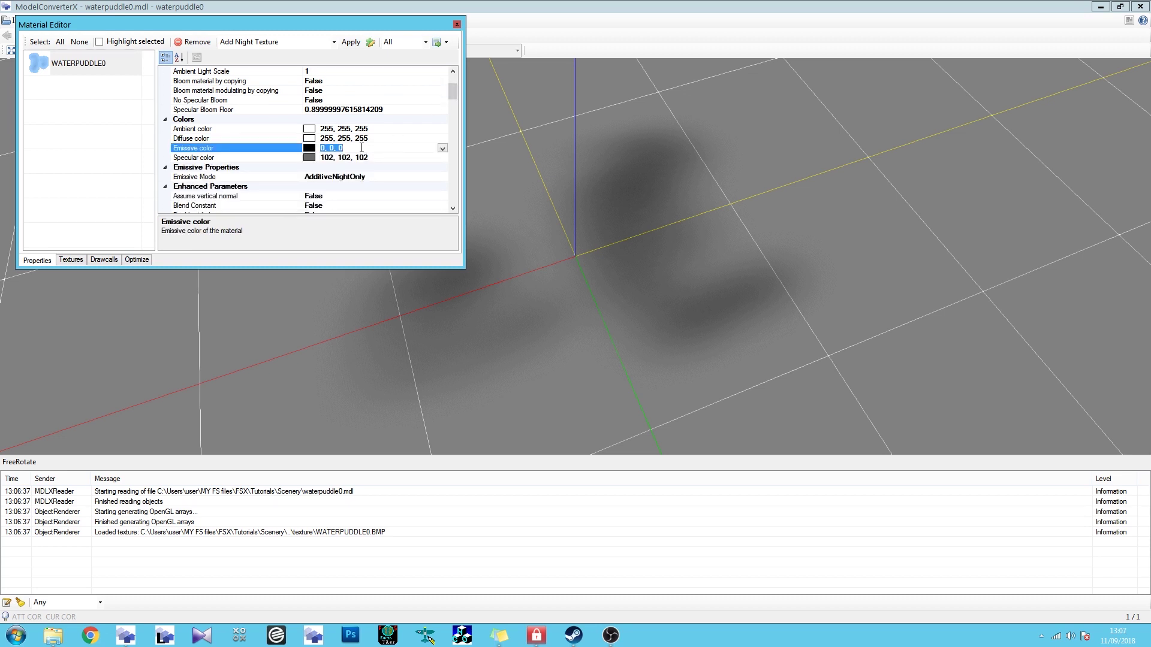
left_click(389, 158)
key("ctrl+v")
left_click(373, 141)
Step: Set No shadow to True in the WATERPUDDLE0 material's Enhanced Parameters
scroll(372, 141, "down", 2)
left_click(373, 140)
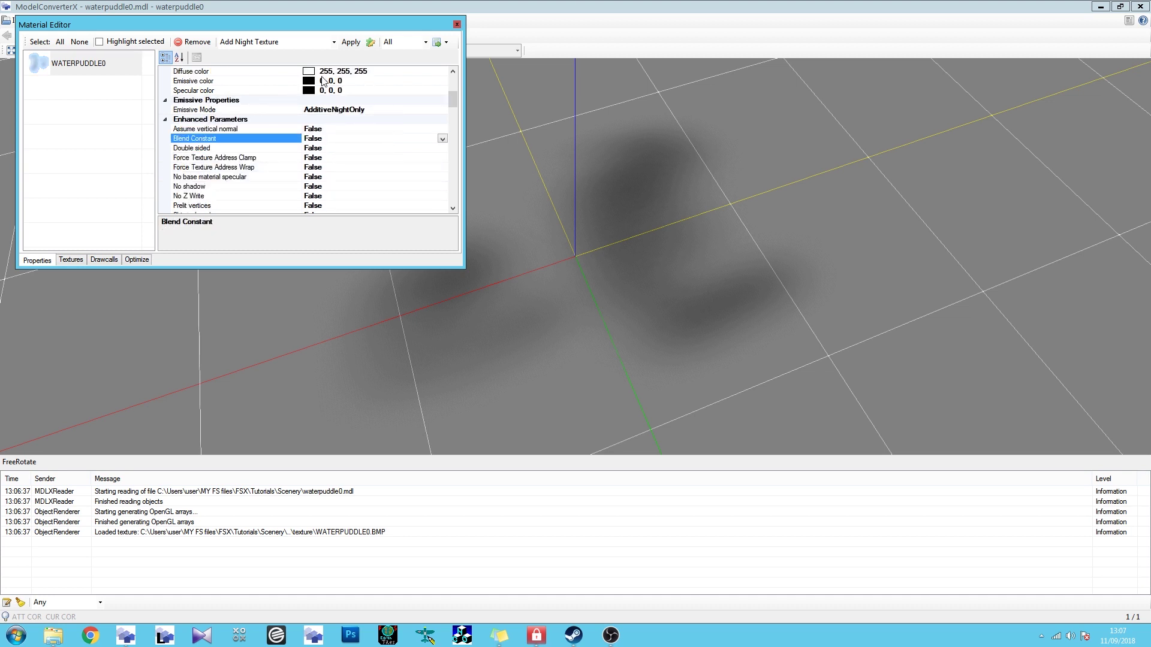
scroll(451, 98, "down", 1)
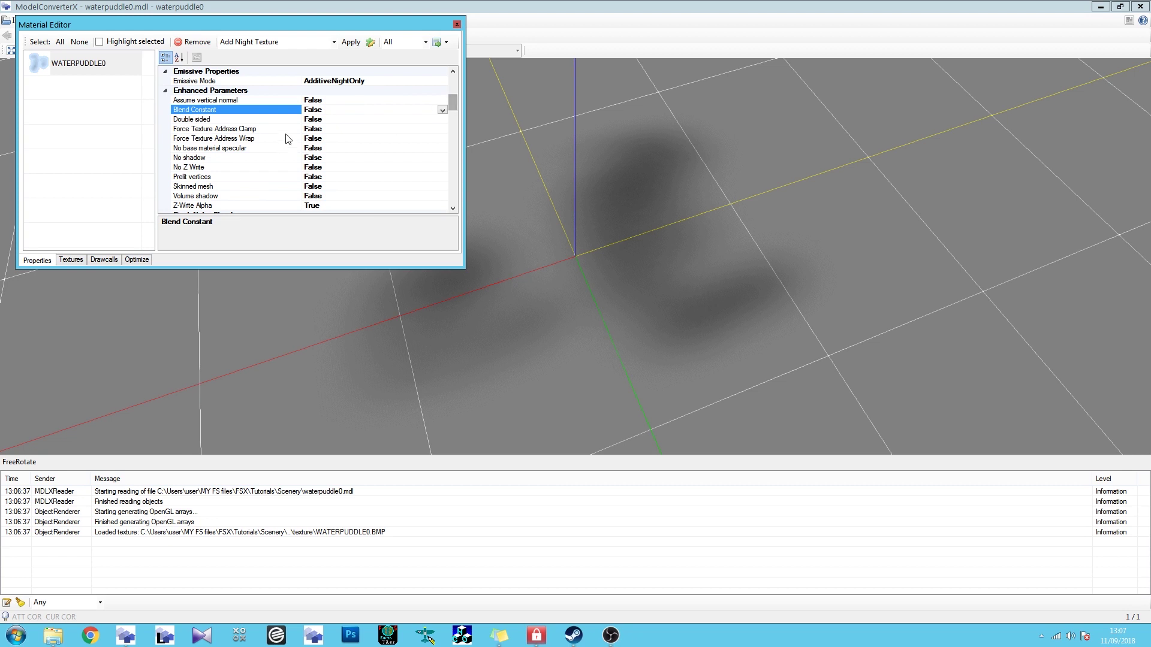
left_click(334, 163)
scroll(340, 159, "down", 4)
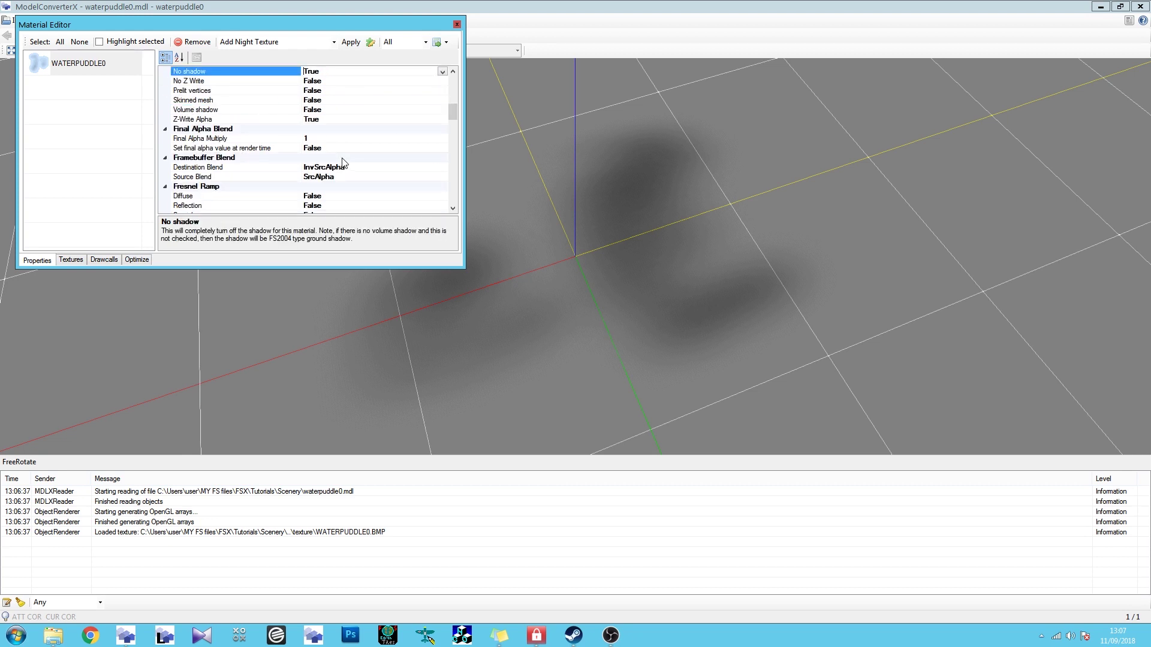
Step: Rename waterpuddle.png in the Tutorials > Texture folder to waterpuddle_bump.png and assign it as the material's bump texture
left_click_drag(450, 124, 457, 189)
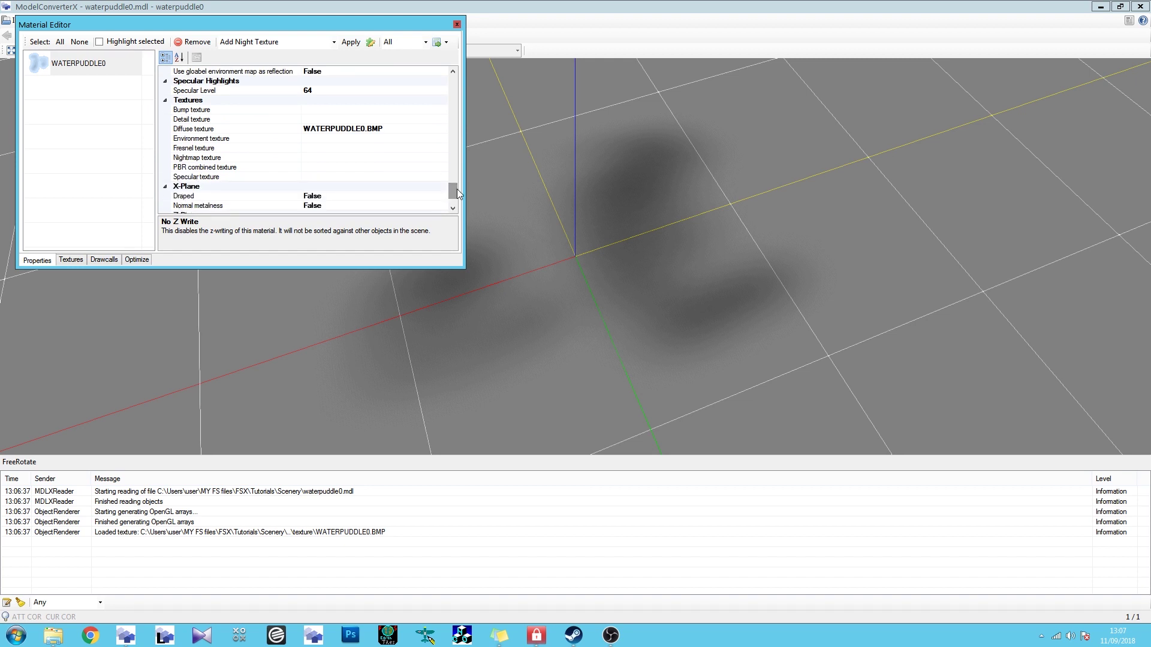
left_click(362, 111)
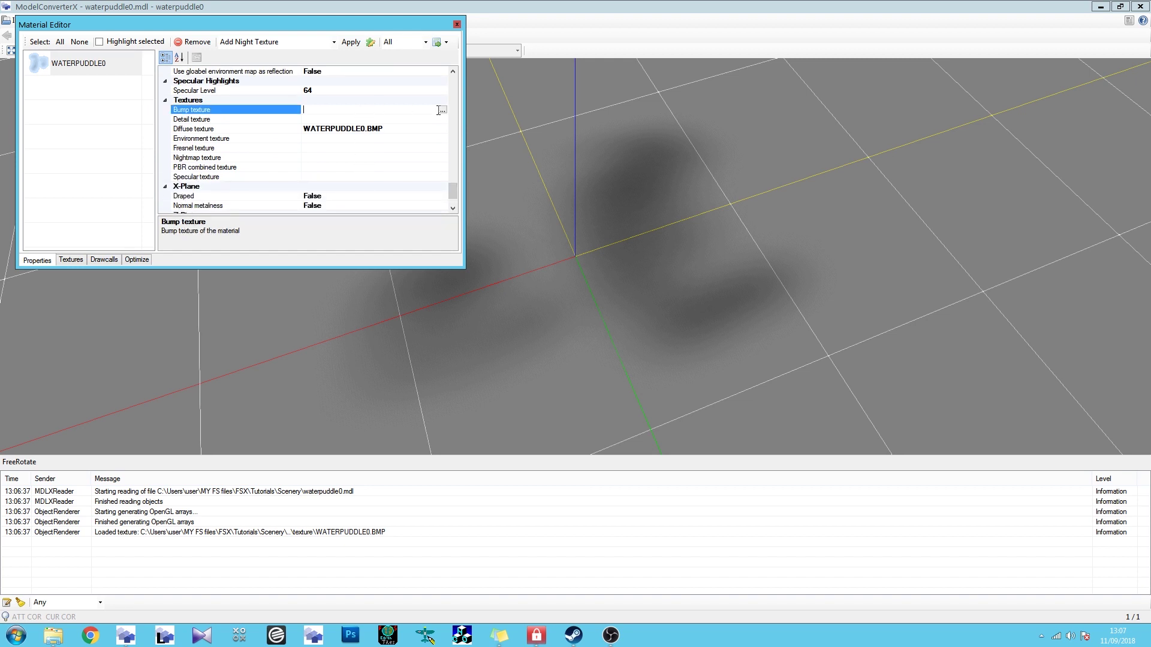
left_click(442, 111)
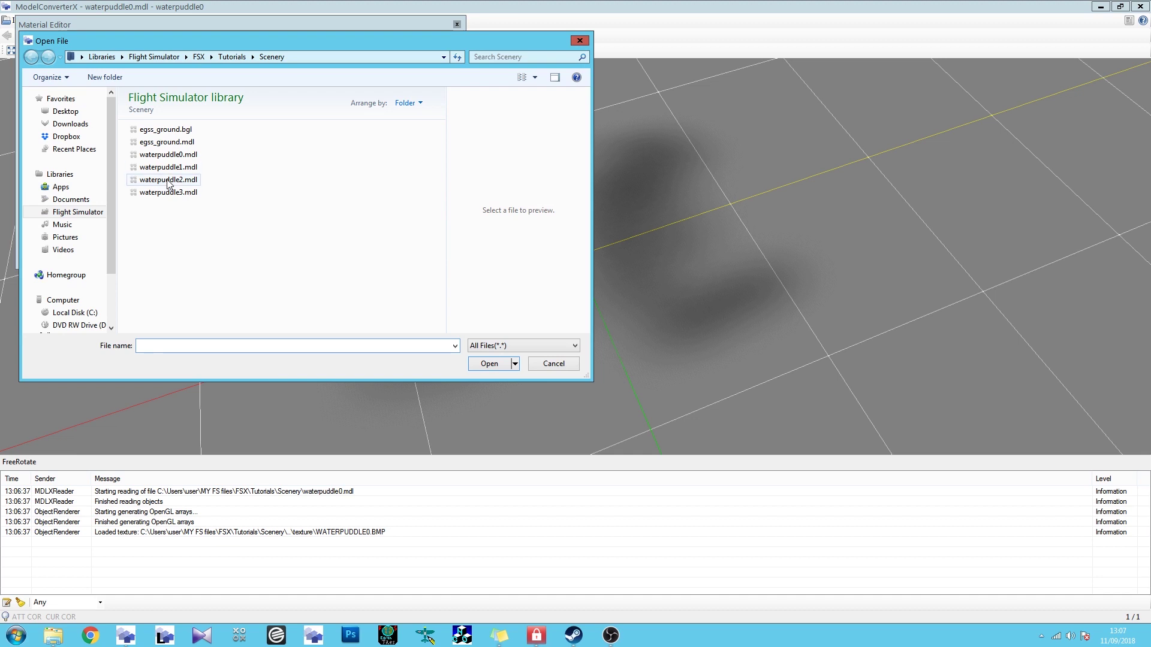
left_click(230, 57)
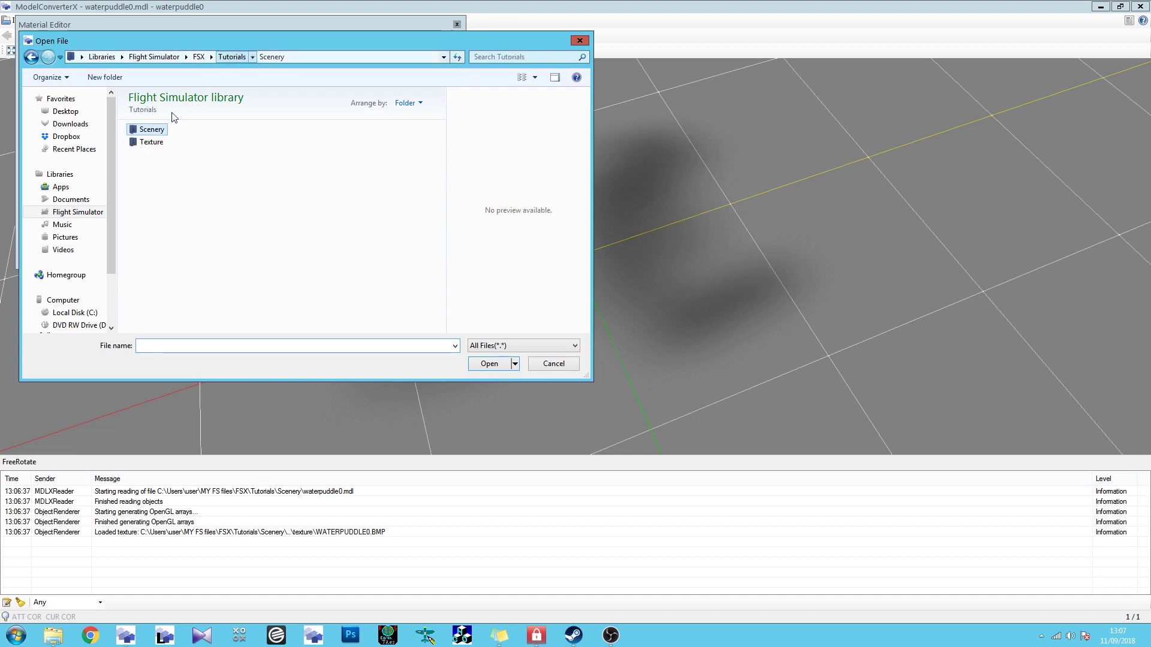
double_click(149, 142)
left_click(356, 193)
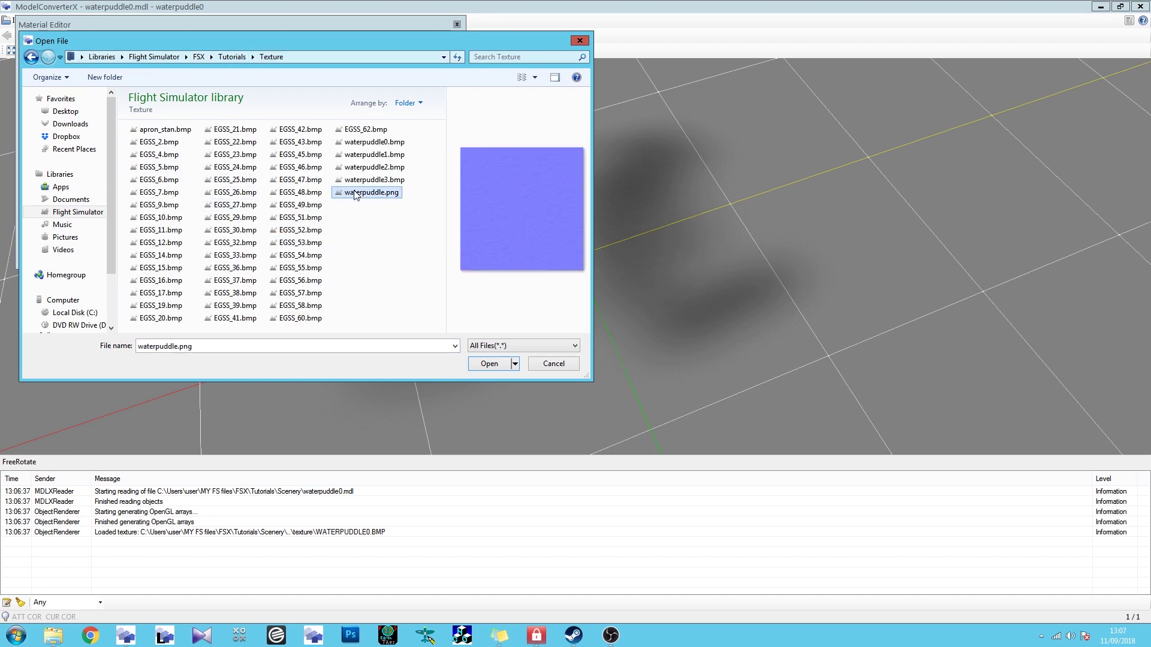
left_click(381, 194)
left_click(386, 193)
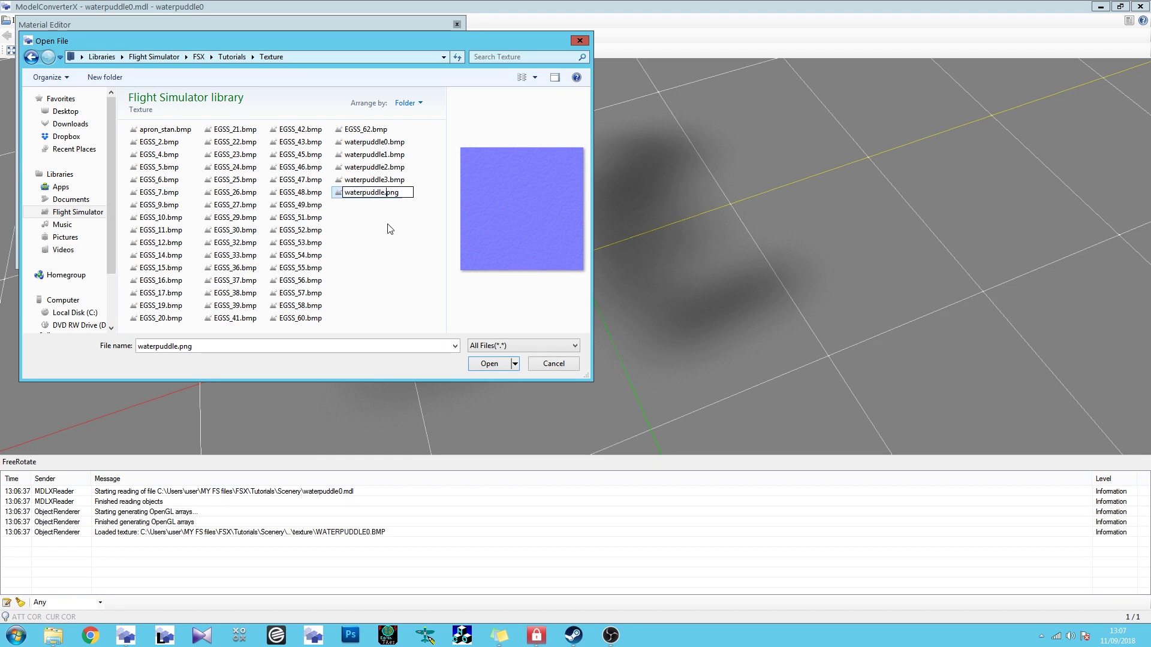
type("_bump")
key("Return")
double_click(394, 194)
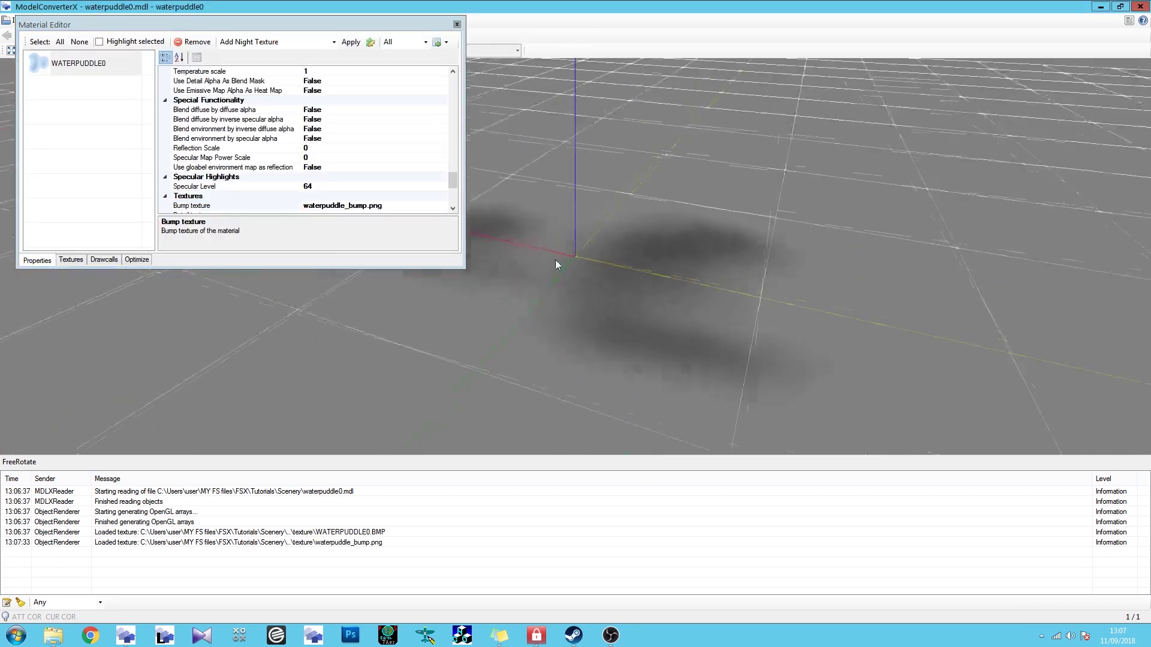
Step: Set the bump scale to 1 in the material's Other texture info
left_click_drag(453, 182, 470, 150)
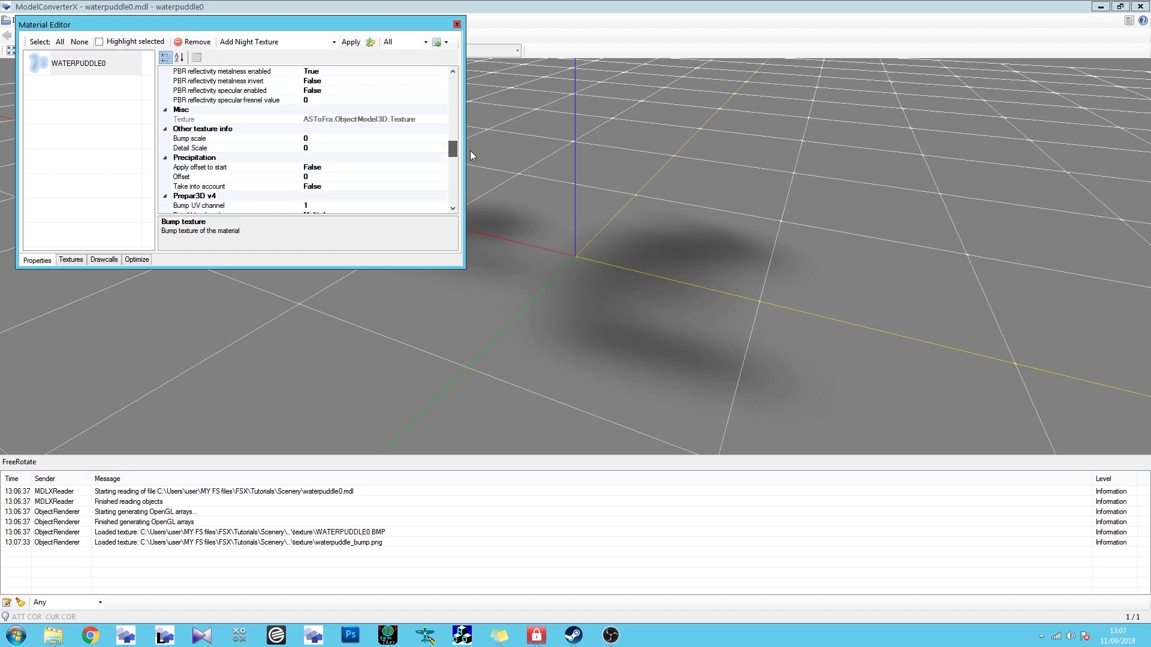
left_click(351, 137)
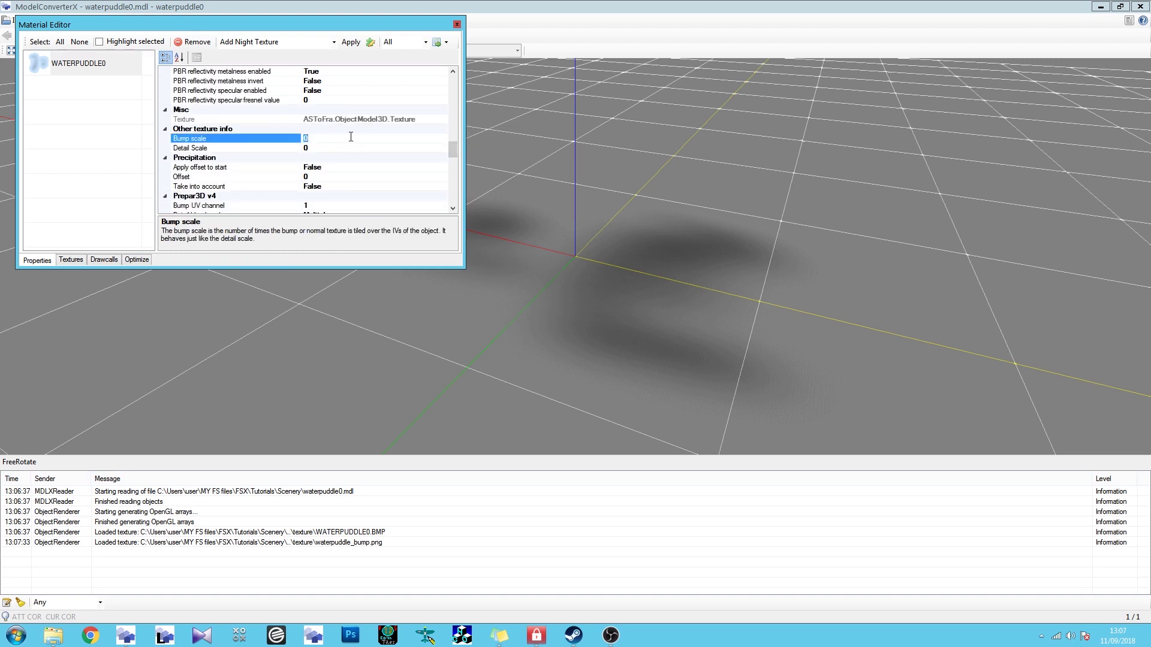
type("2")
scroll(310, 140, "up", 2)
left_click_drag(620, 257, 655, 258)
Step: Enable the global environment map as reflection in the material's Special Functionality properties
left_click(454, 144)
left_click_drag(454, 144, 463, 203)
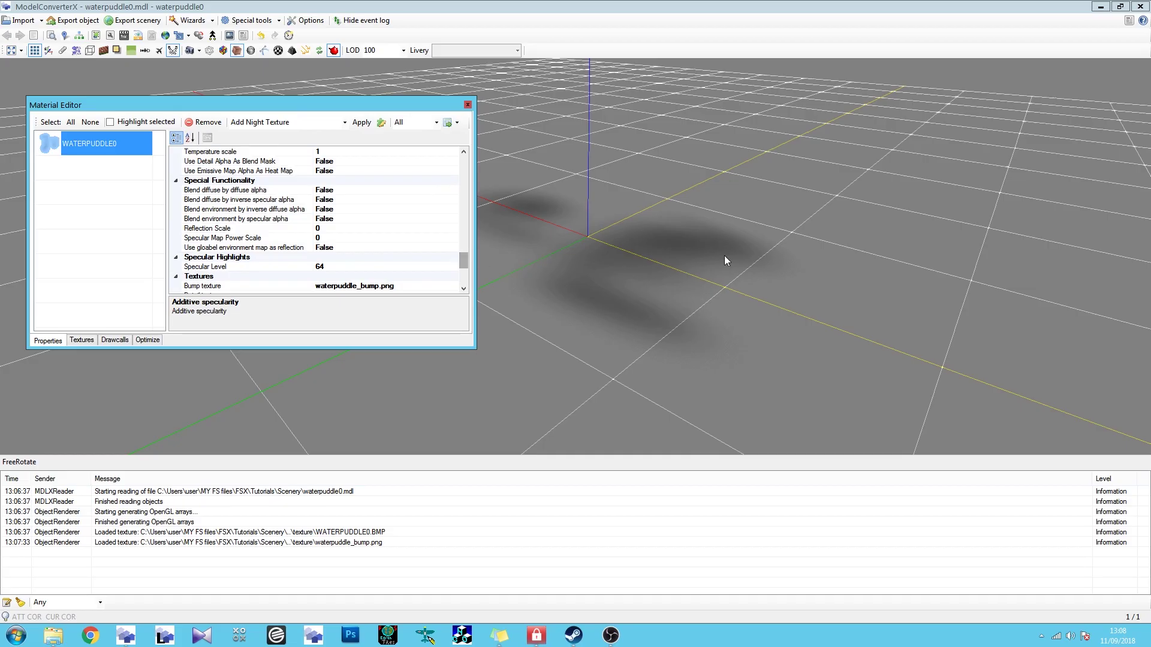
scroll(461, 262, "down", 1)
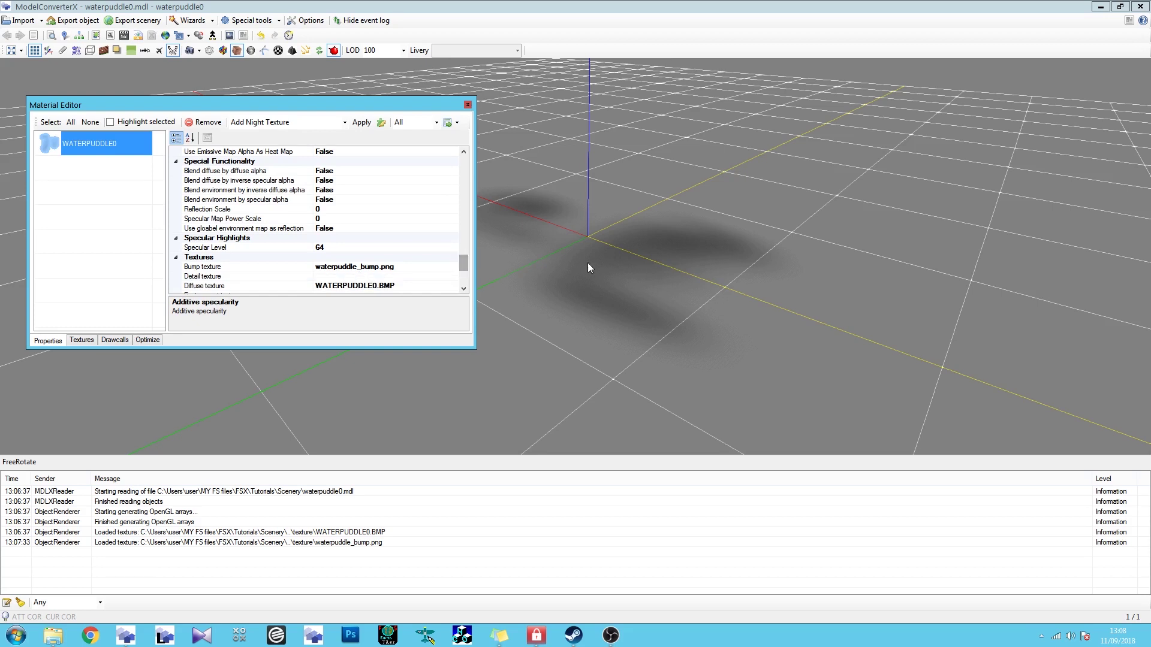
scroll(463, 263, "up", 2)
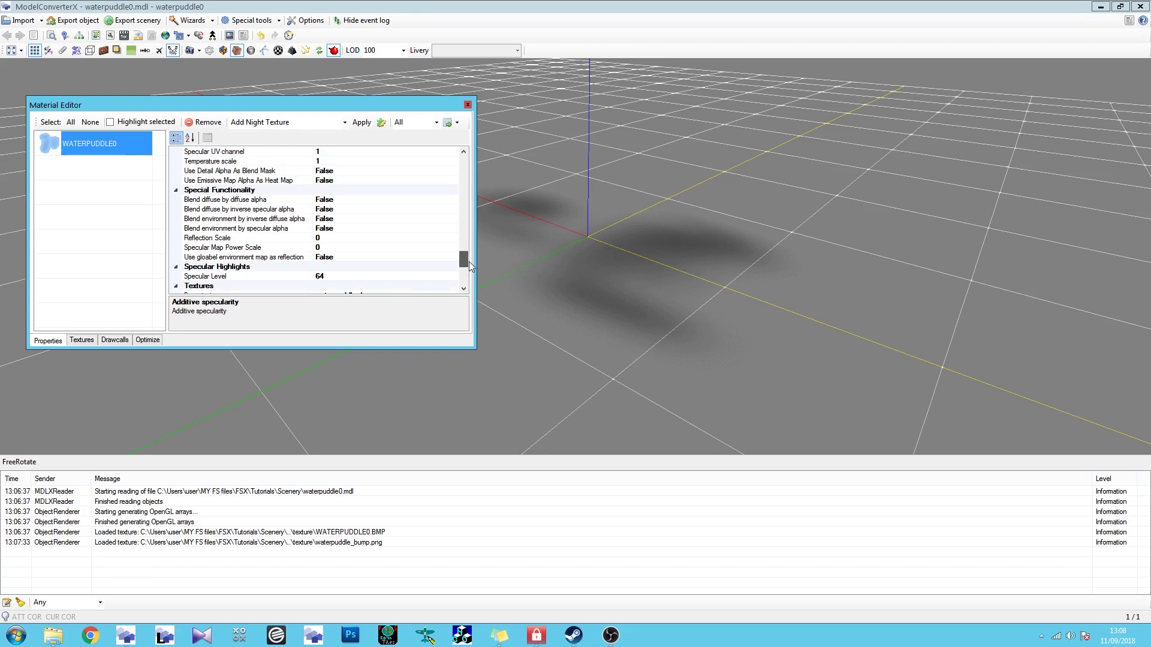
left_click(347, 257)
double_click(347, 256)
scroll(350, 260, "up", 1)
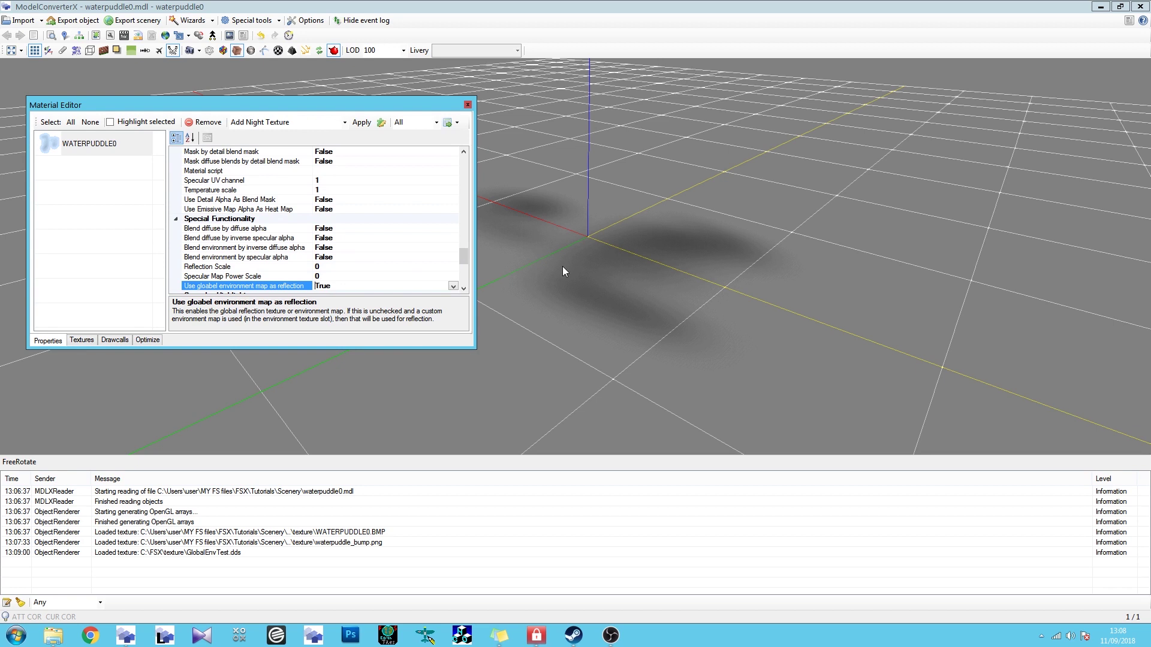
Step: Set the material's Reflection Scale to 1 and inspect the puddle's reflection from a low angle
left_click(338, 266)
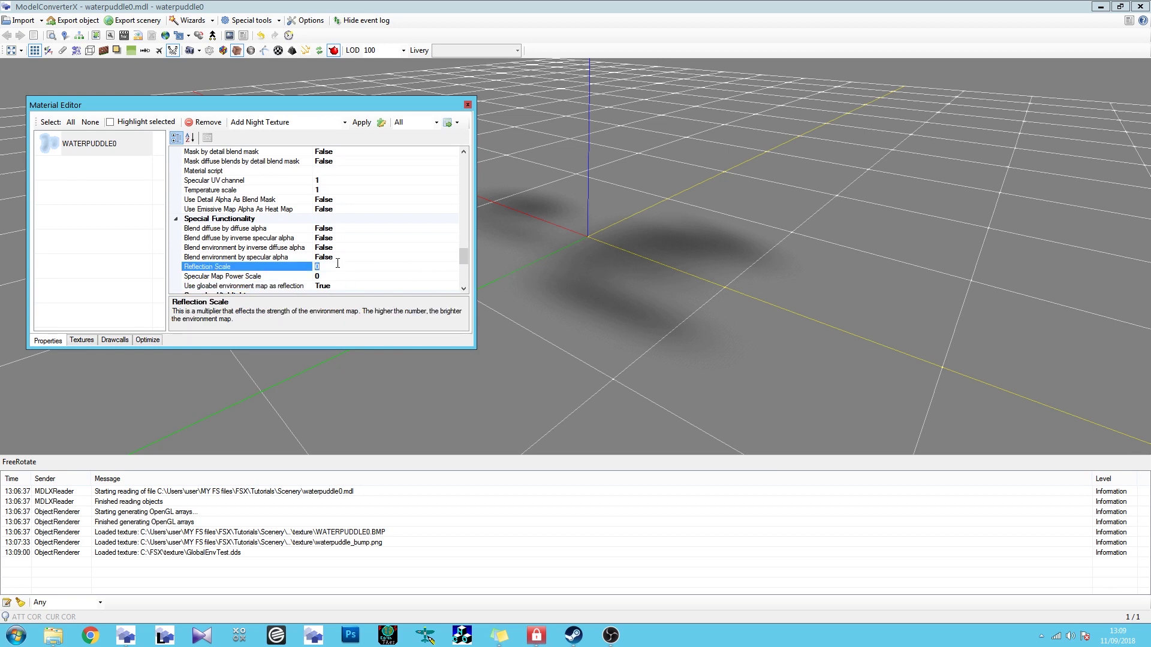
type("1")
key("Return")
scroll(339, 268, "up", 1)
left_click_drag(540, 276, 343, 266)
left_click_drag(463, 256, 463, 253)
left_click_drag(612, 264, 707, 288)
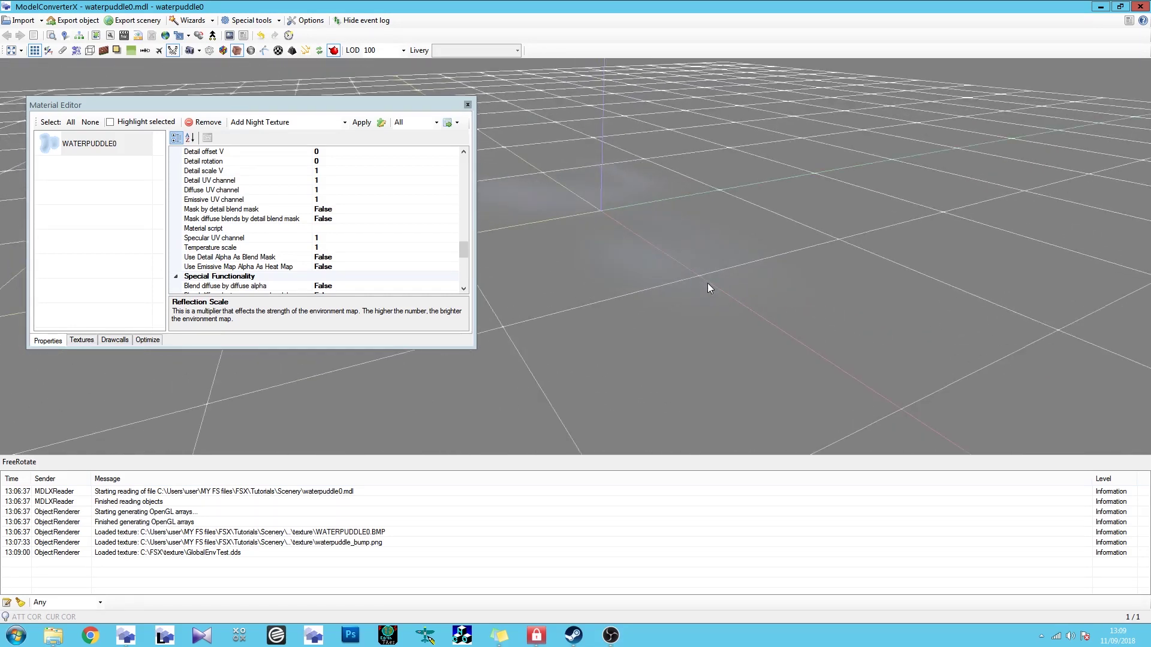
Step: Turn off the global environment map reflection and view the puddle without it
left_click_drag(707, 283, 467, 260)
double_click(345, 218)
left_click_drag(600, 252, 658, 126)
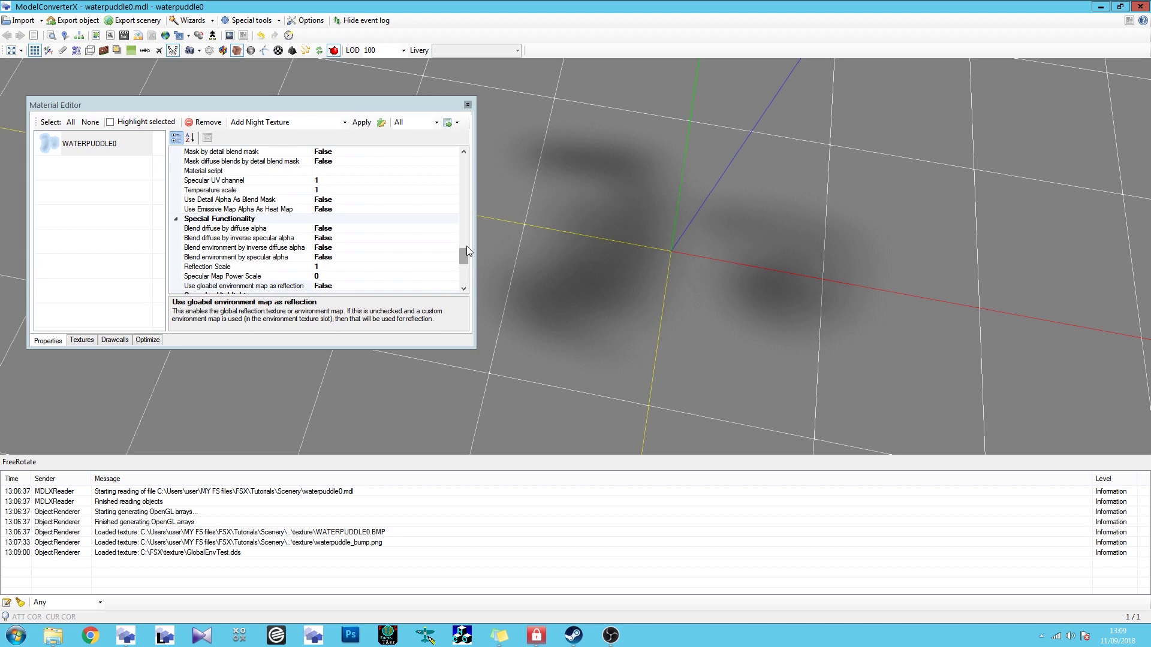
Step: Set the Framebuffer Blend's Destination Blend to One and select the Source Blend property
left_click_drag(465, 254, 471, 194)
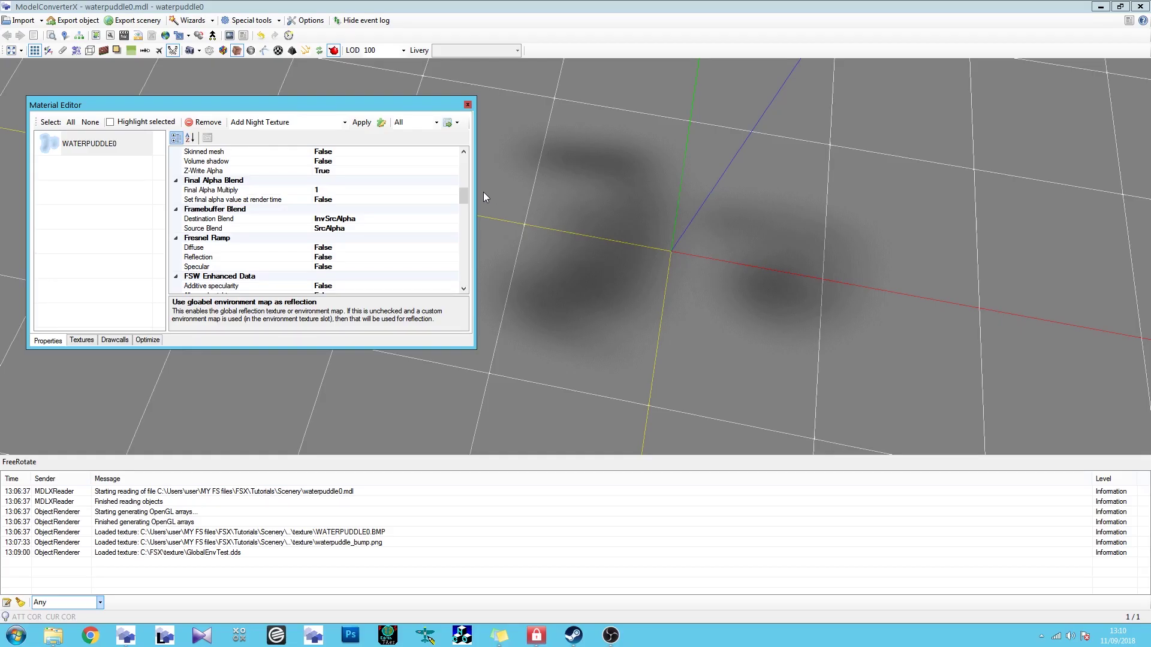
left_click(451, 220)
left_click(452, 221)
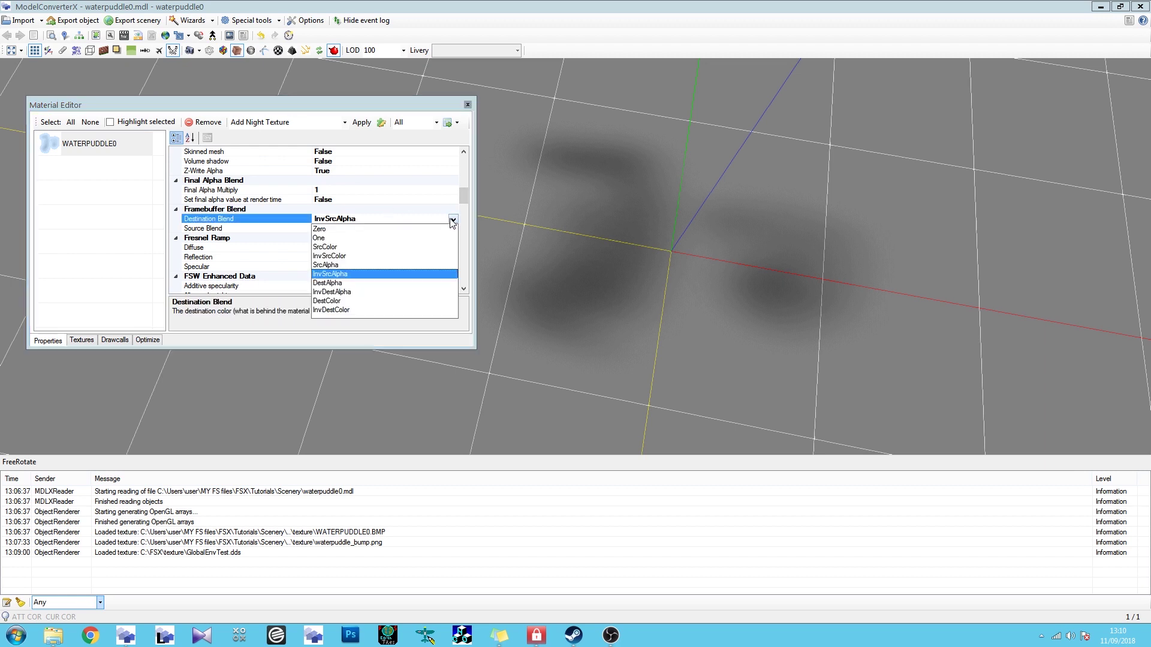
left_click(360, 241)
left_click(379, 228)
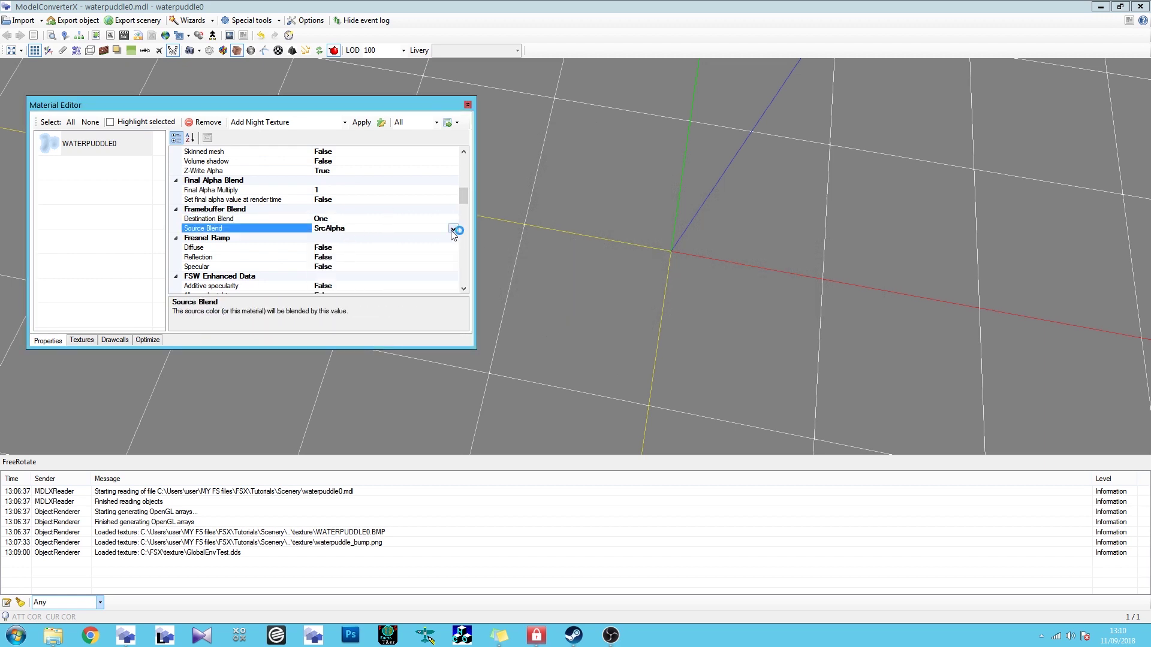
Step: Review the precipitation offset properties and enable Take into account for the puddle material
left_click_drag(606, 275, 465, 233)
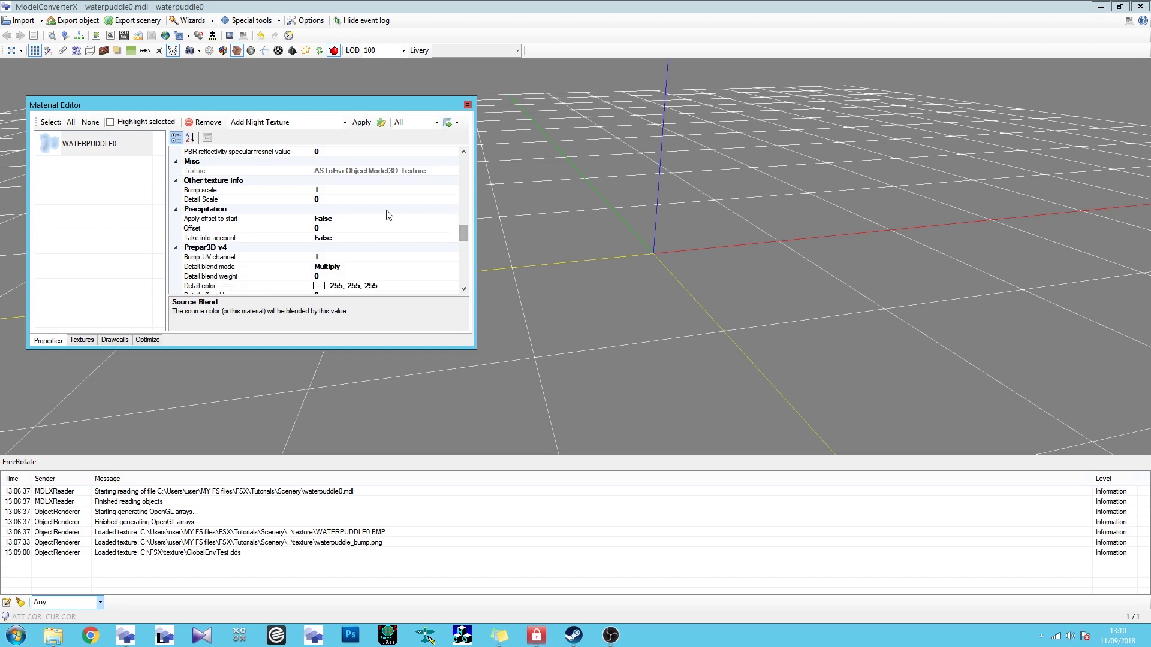
left_click(368, 219)
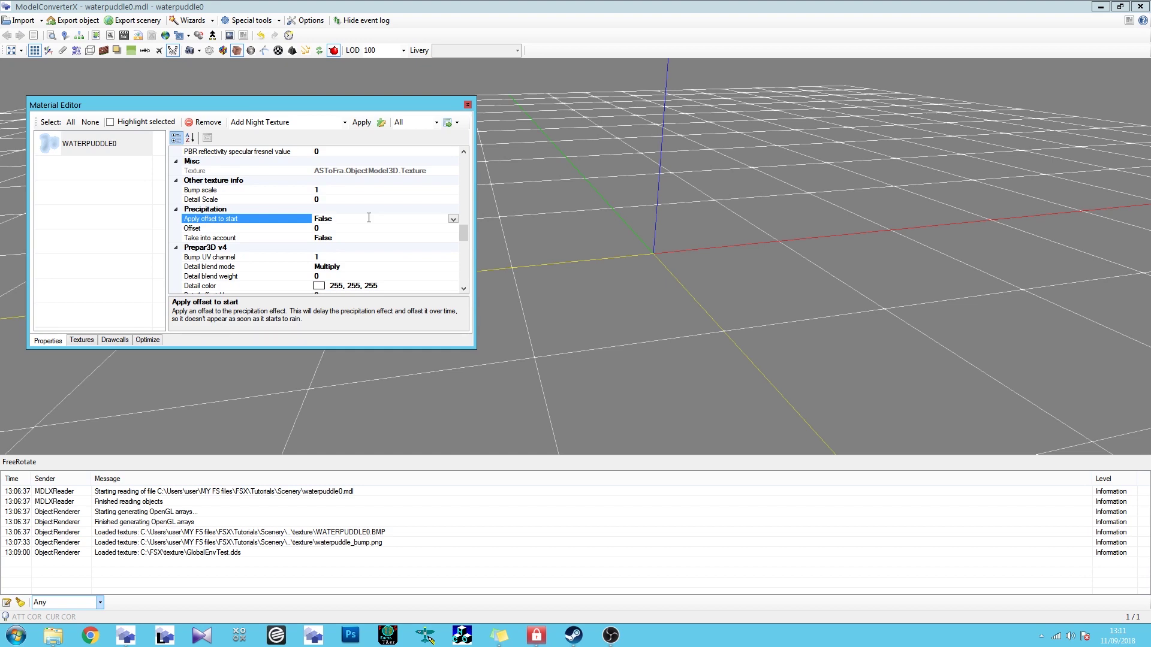
left_click(352, 228)
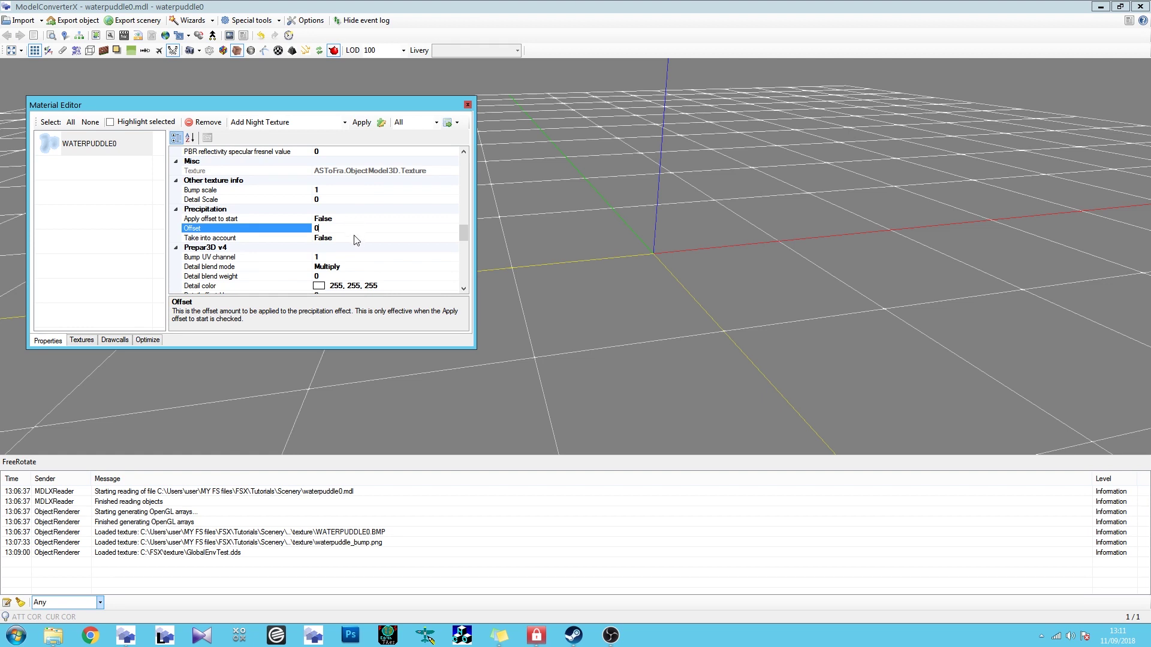
left_click(411, 238)
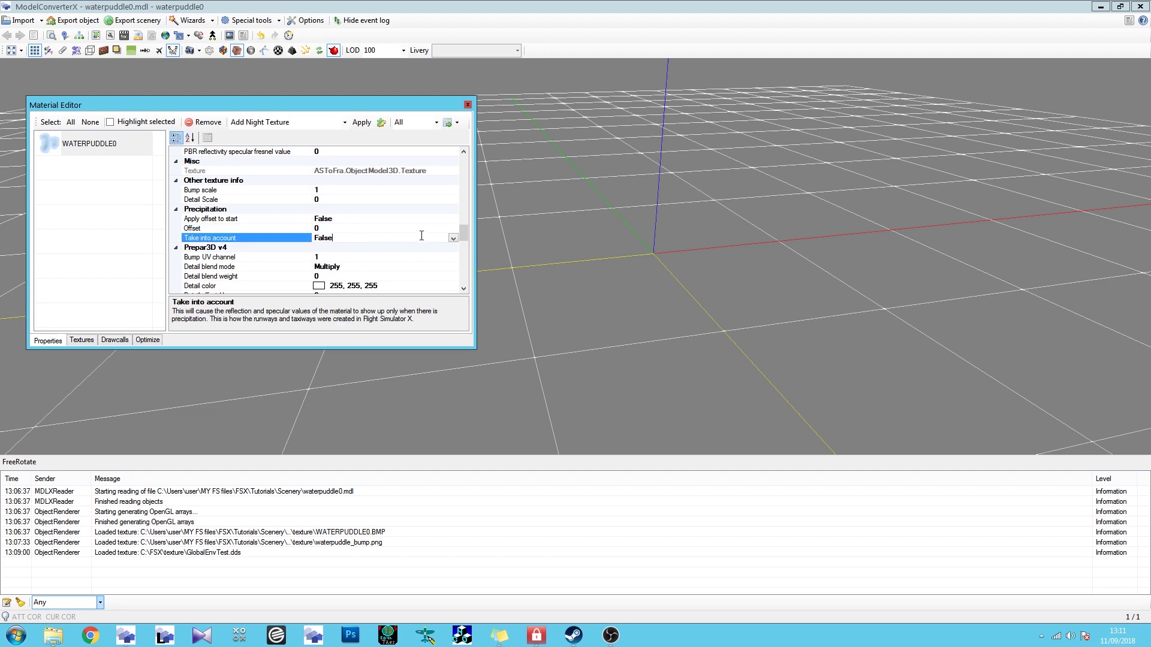
double_click(420, 238)
scroll(422, 241, "up", 2)
Step: Set the global environment map reflection to True, comparing the puddle from several angles with the option off and on
left_click_drag(466, 230, 468, 261)
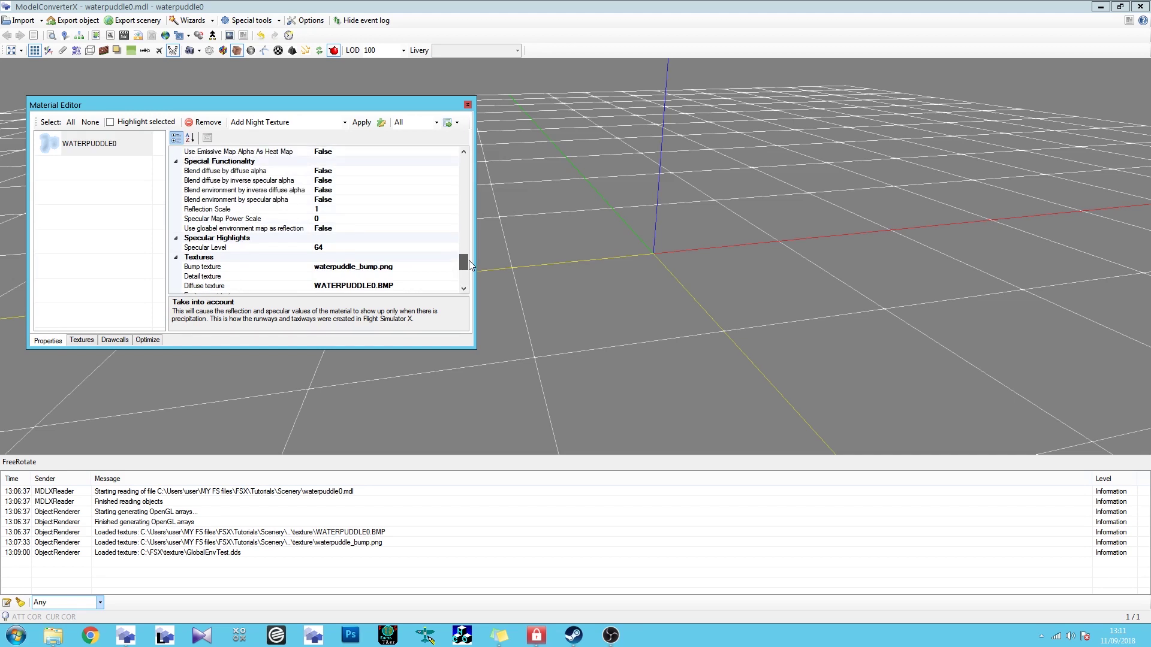
double_click(366, 227)
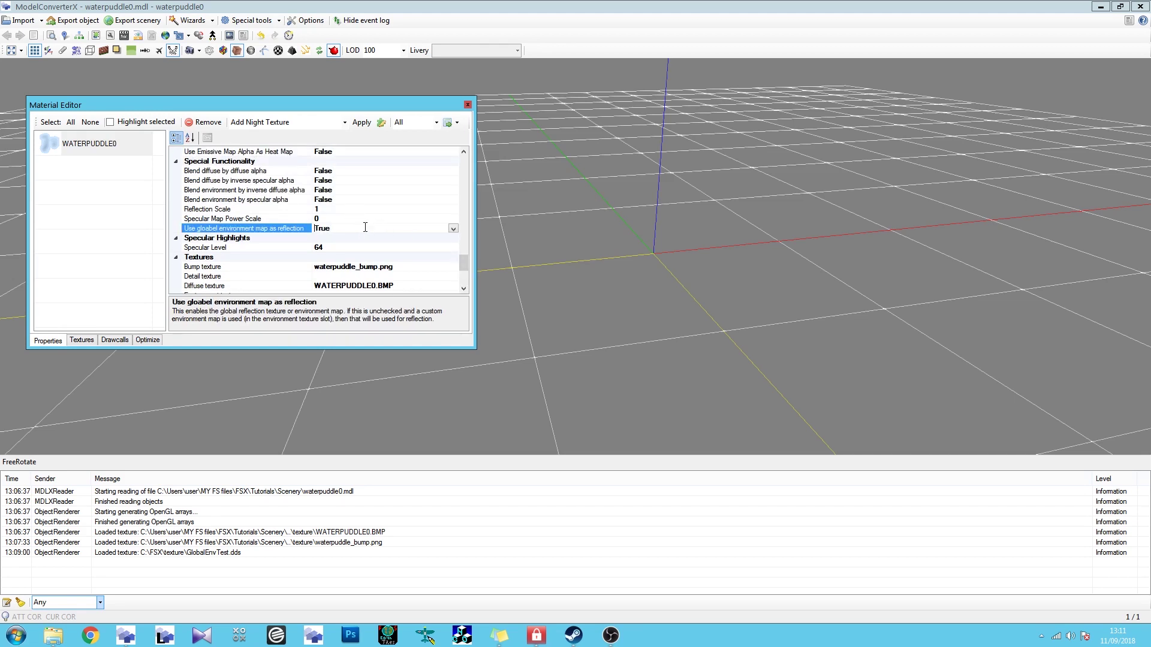
left_click_drag(672, 298, 635, 307)
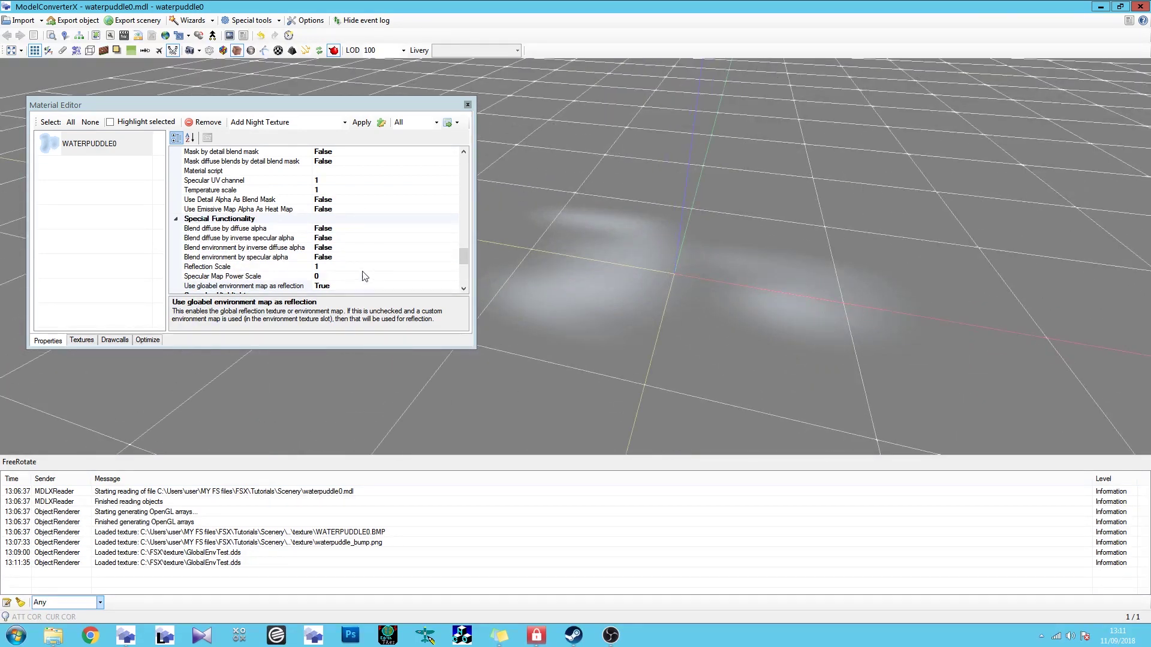
double_click(358, 286)
left_click_drag(610, 268, 647, 345)
double_click(362, 287)
left_click_drag(579, 276, 526, 236)
left_click_drag(462, 260, 462, 277)
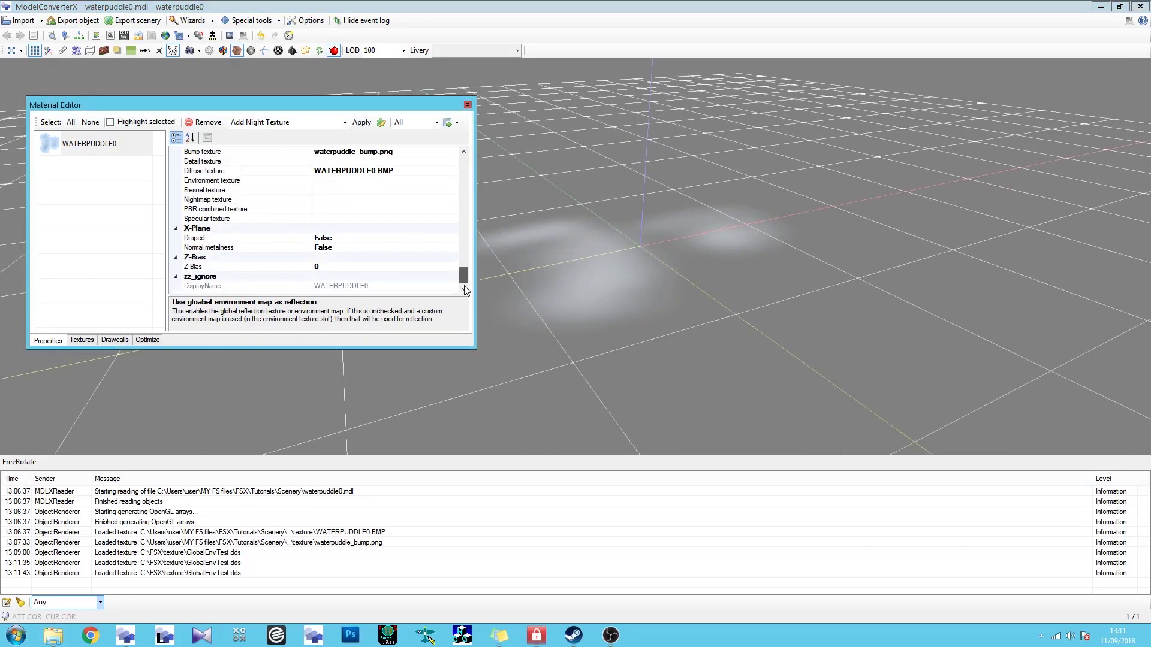
Step: Set the puddle material's Z-Bias to 1
left_click(346, 265)
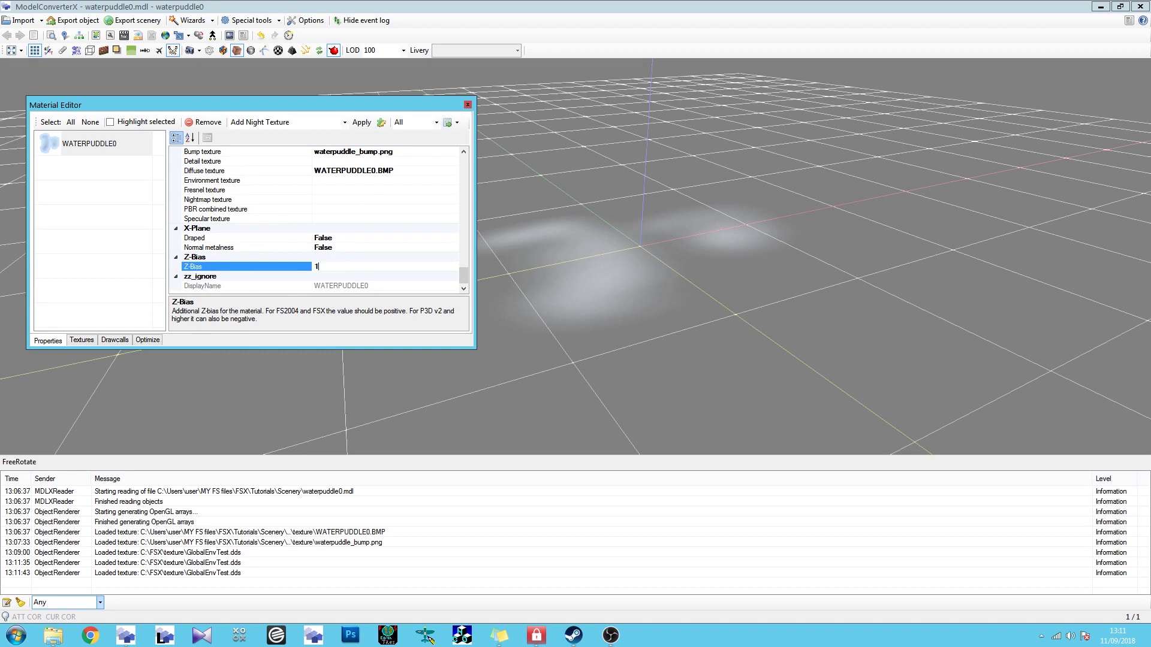
type("1")
key("Return")
Step: Collapse the Prepar3D v4, FSW PBR settings and FSW Enhanced Data property groups of the puddle material
left_click_drag(465, 274, 463, 240)
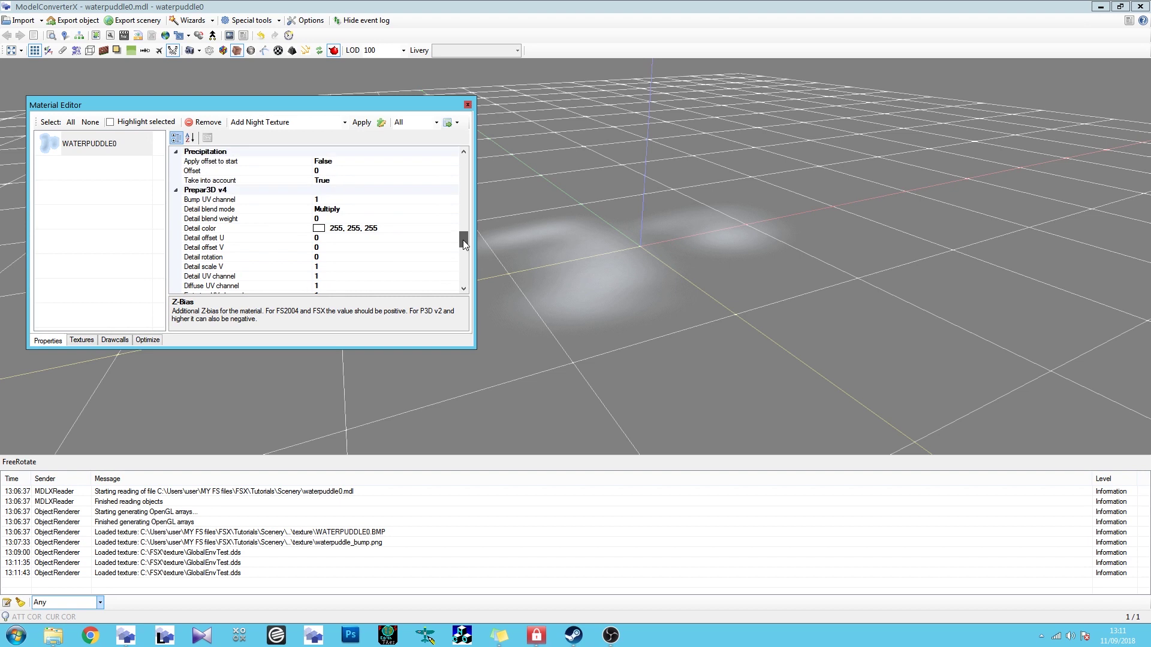
left_click(176, 190)
scroll(204, 223, "up", 1)
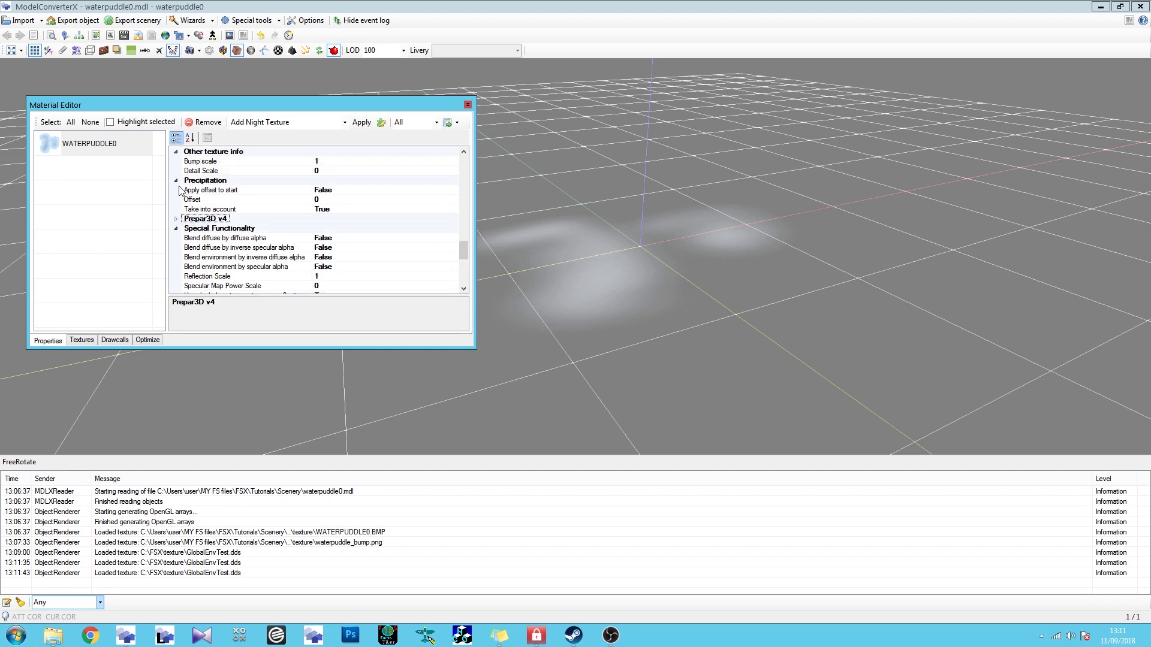
scroll(186, 180, "up", 2)
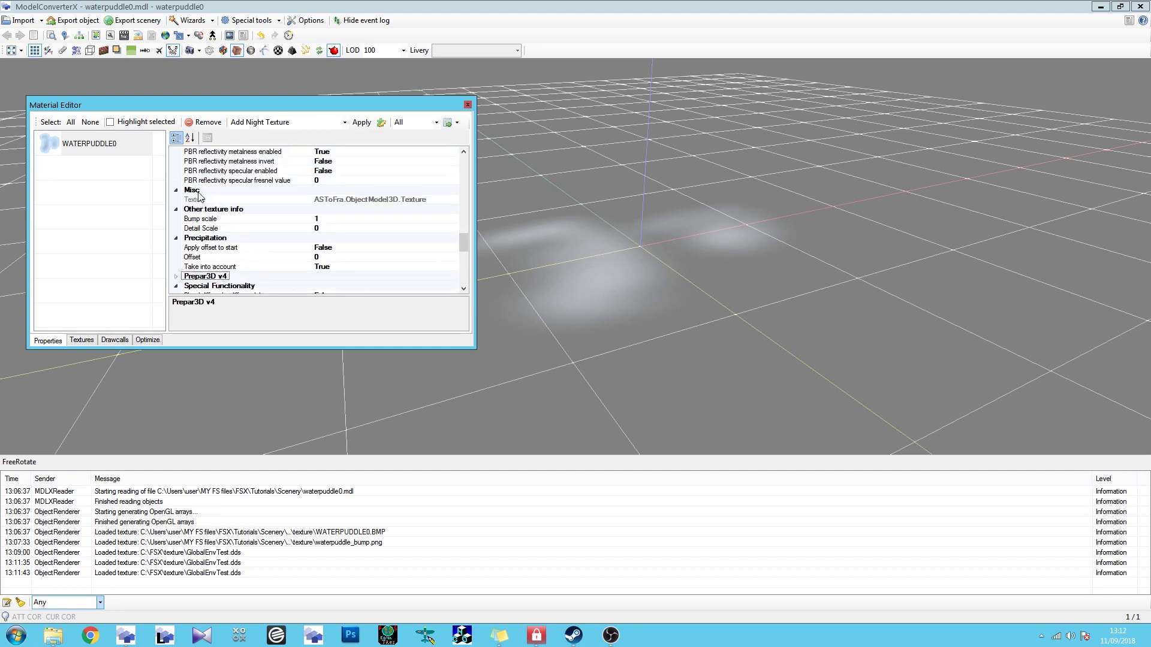
scroll(177, 192, "up", 5)
left_click(177, 190)
scroll(178, 187, "up", 2)
scroll(178, 184, "up", 1)
left_click(177, 200)
scroll(180, 204, "up", 3)
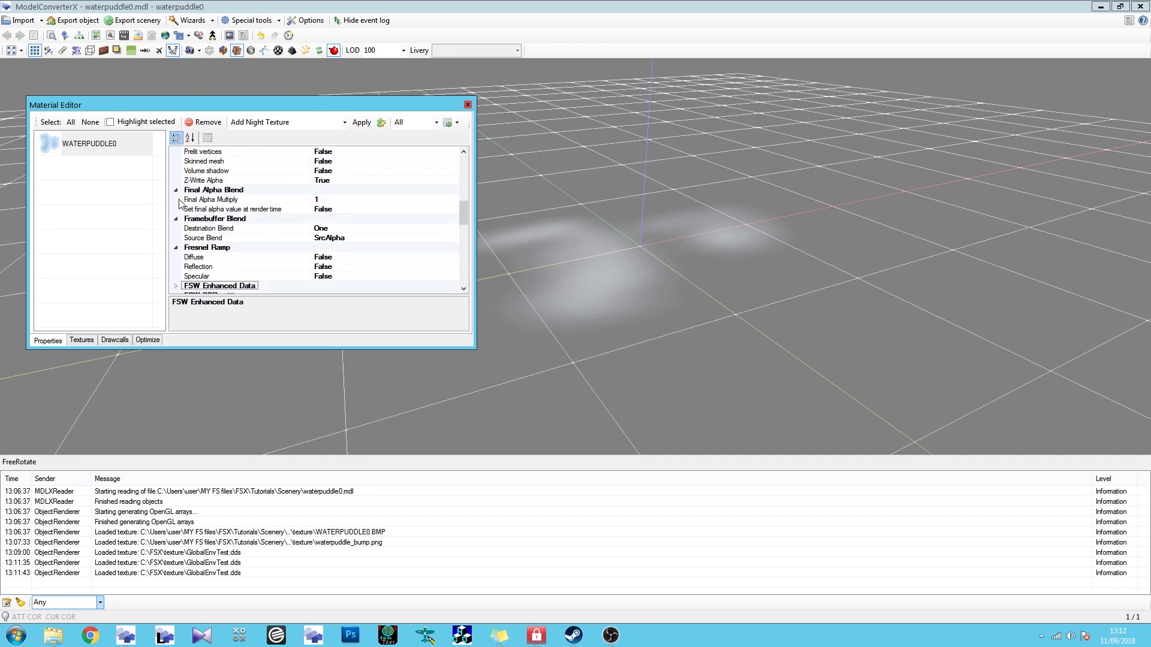
scroll(287, 243, "down", 2)
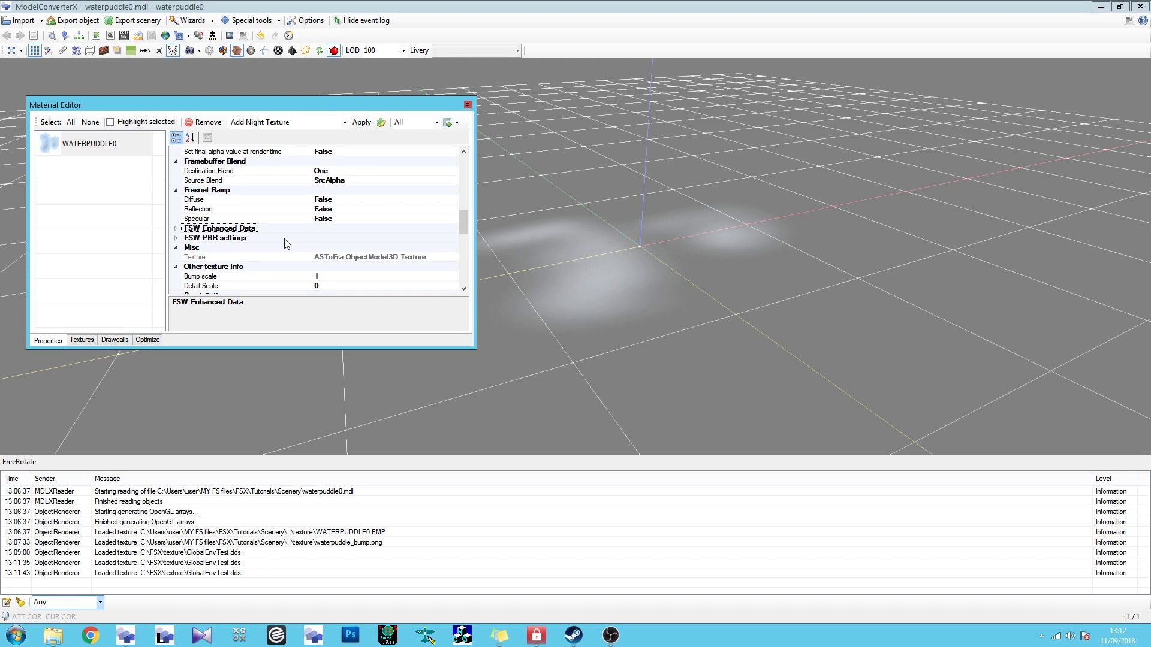
scroll(287, 243, "up", 5)
scroll(287, 243, "up", 5)
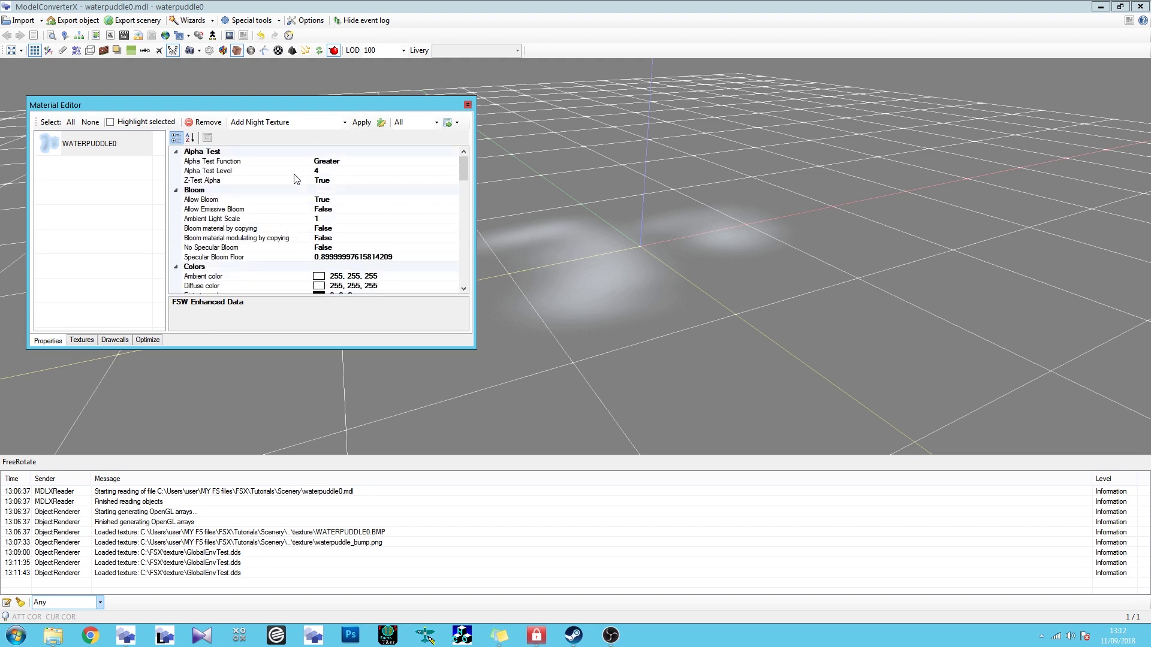
Step: Set the puddle material's specular color to 0, 0, 0, matching its emissive color
scroll(295, 178, "down", 3)
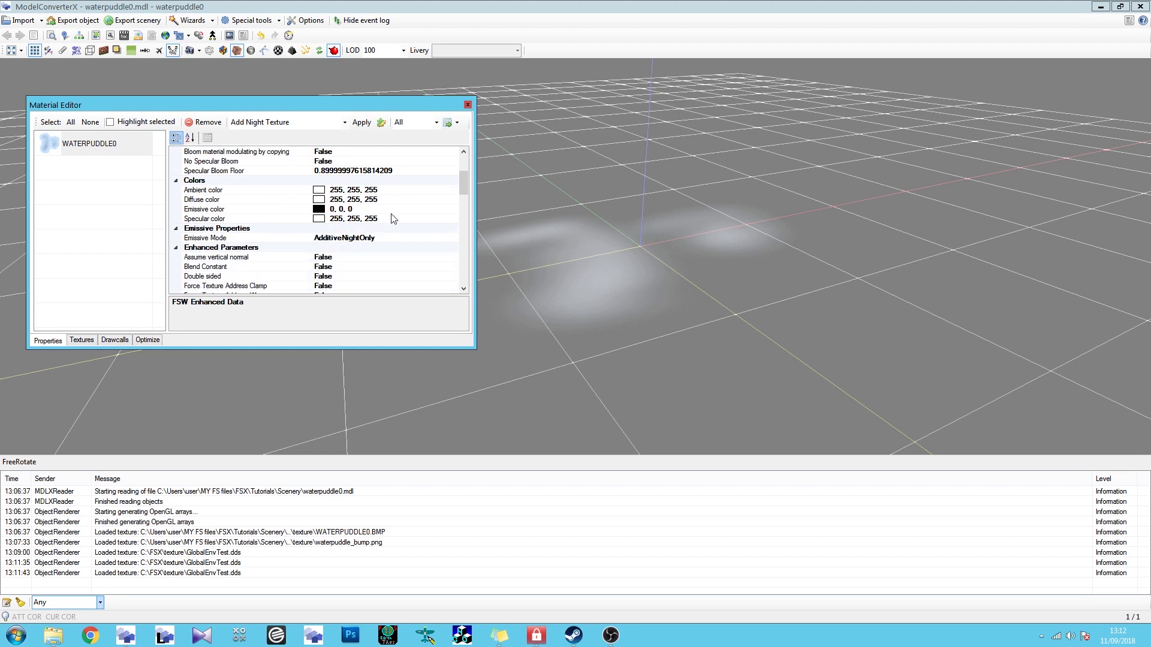
left_click(368, 210)
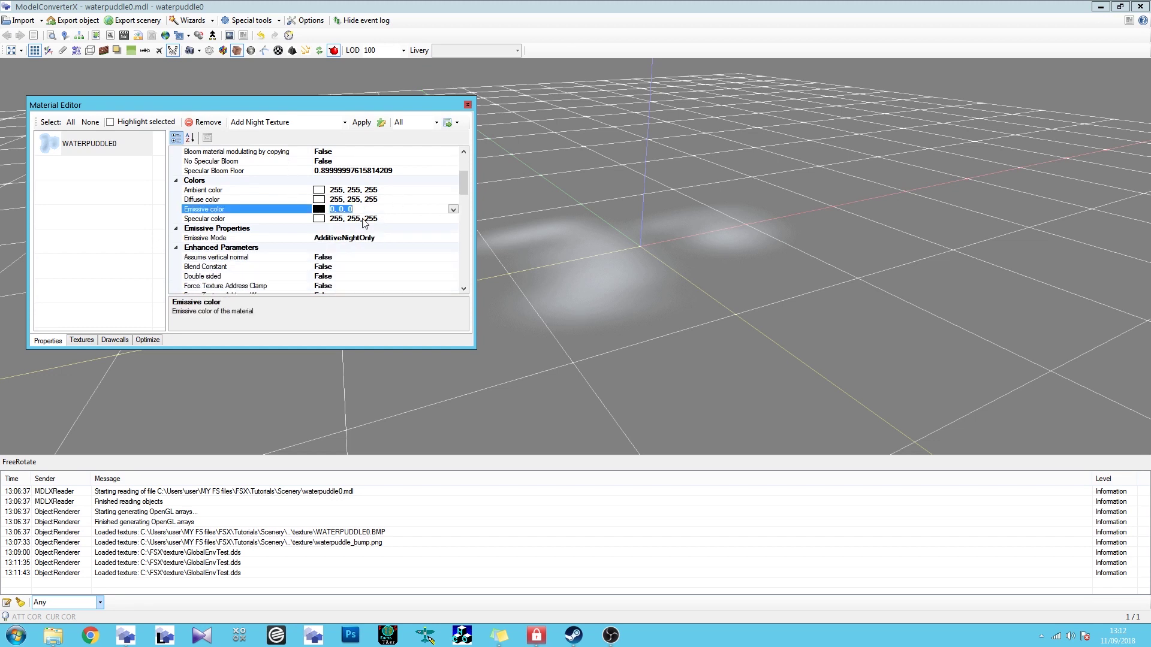
left_click(385, 219)
key("ctrl+a")
type("0, 0, 0")
left_click(385, 210)
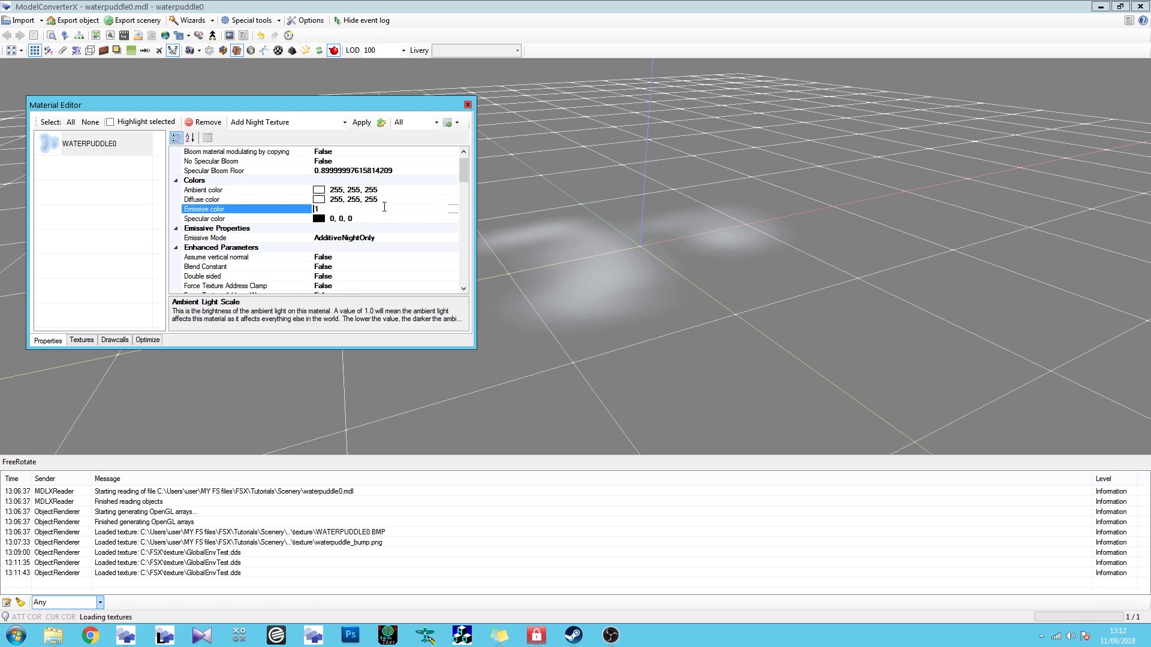
Step: Toggle the puddle material's Assume vertical normal parameter and close the Material Editor
left_click_drag(462, 178, 475, 194)
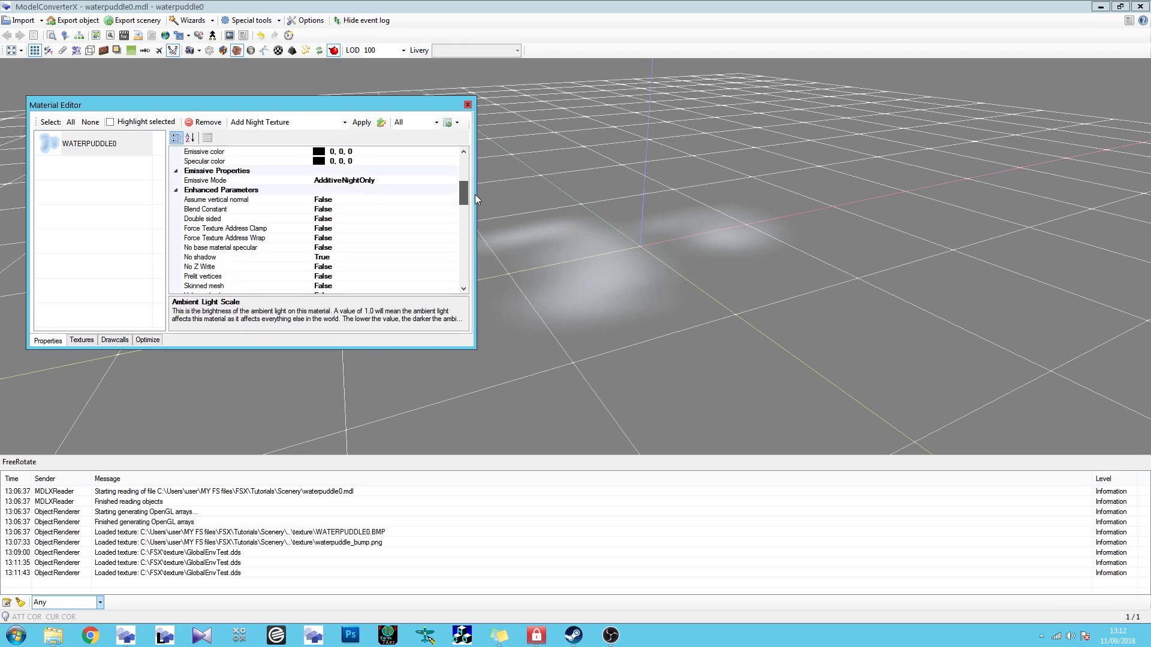
left_click(350, 199)
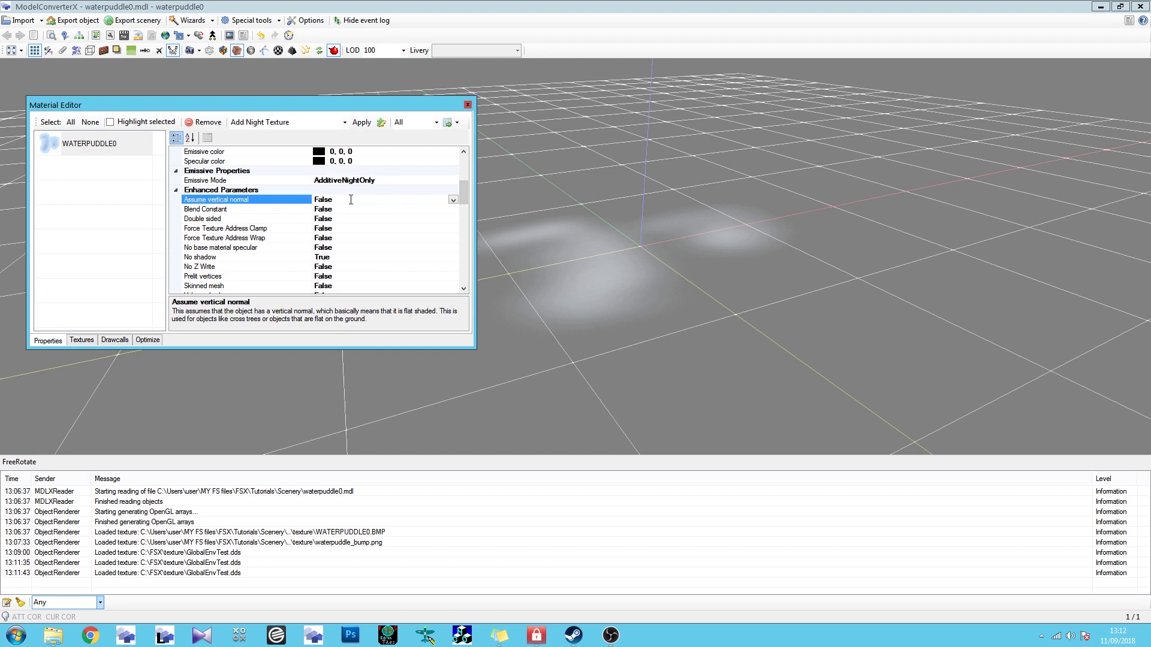
double_click(350, 200)
scroll(371, 202, "up", 3)
left_click_drag(465, 180, 473, 275)
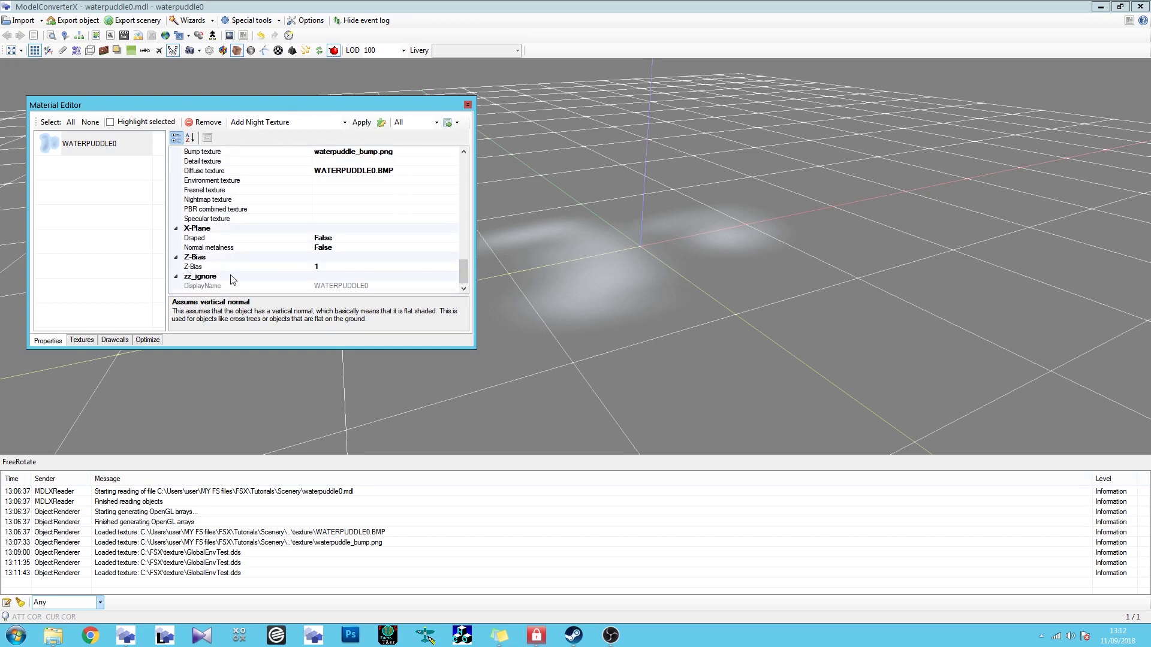
left_click_drag(646, 283, 564, 258)
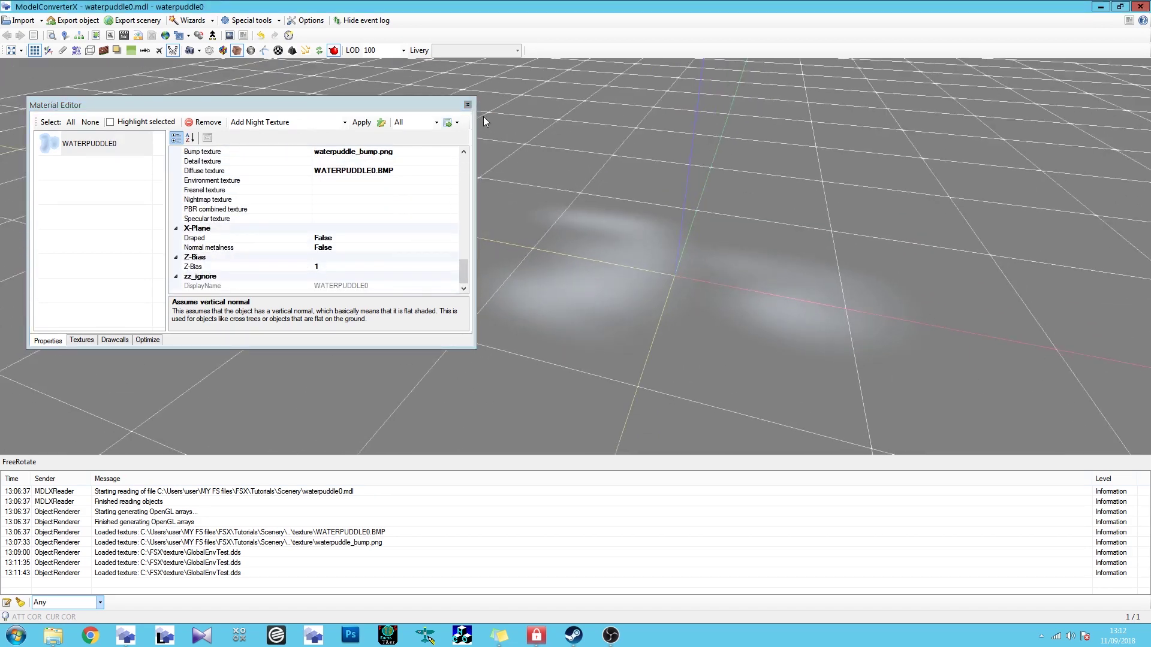
left_click(468, 106)
left_click_drag(639, 272, 687, 266)
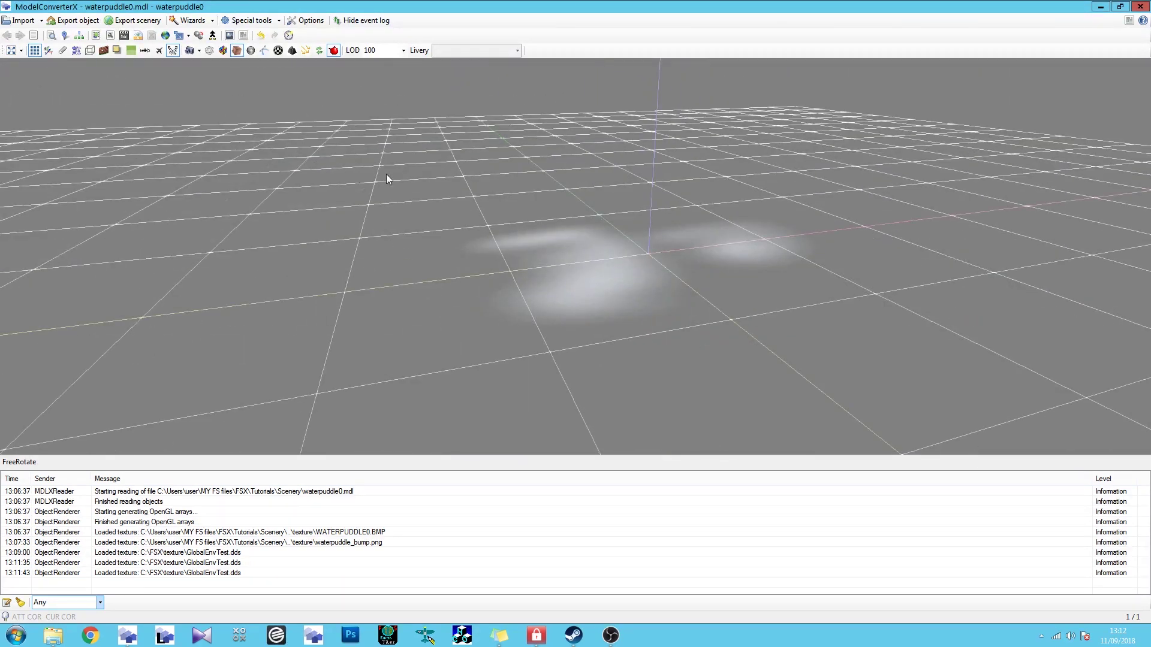
Step: Save the puddle and bump textures in DXTBMP format to the Tutorials Texture folder
left_click(103, 49)
left_click(87, 339)
left_click(329, 137)
left_click(315, 181)
left_click(362, 138)
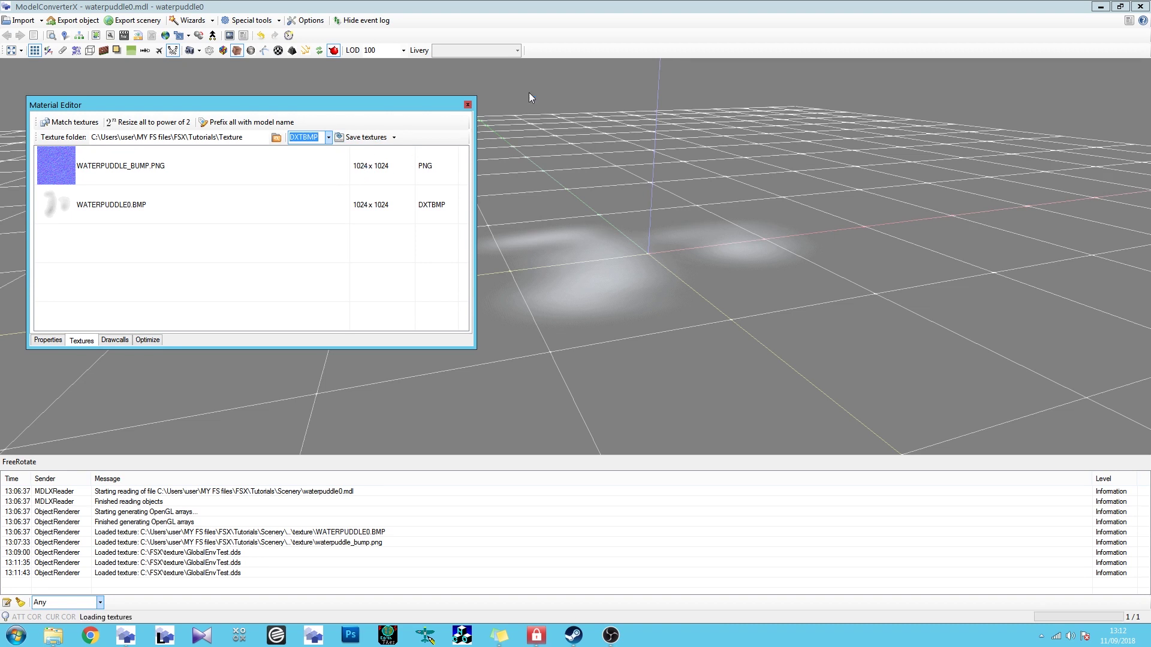
left_click(468, 104)
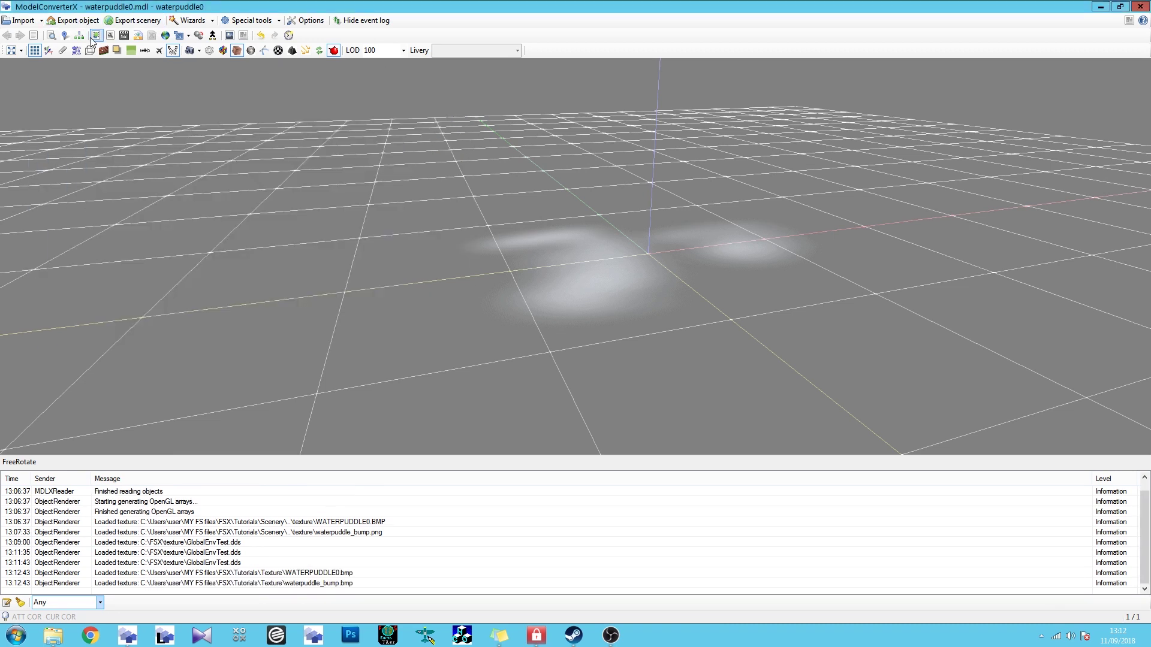
Step: Export the model as an FSX MDL object over the existing waterpuddle0.mdl in the Scenery folder
left_click(76, 21)
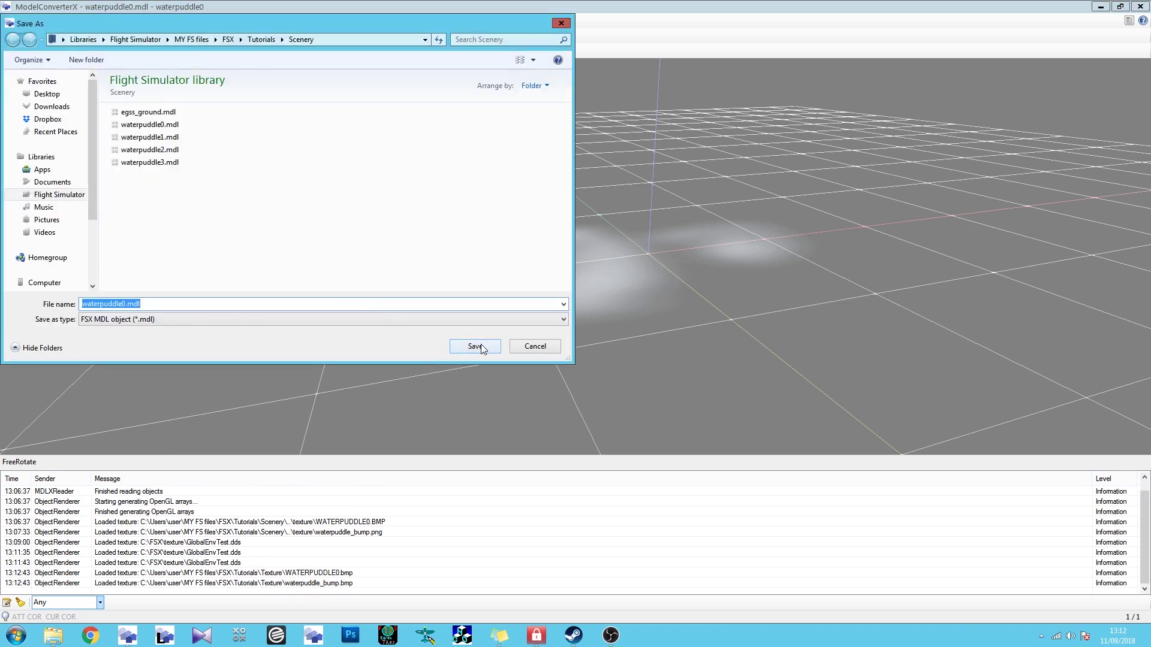
left_click(474, 346)
left_click(618, 324)
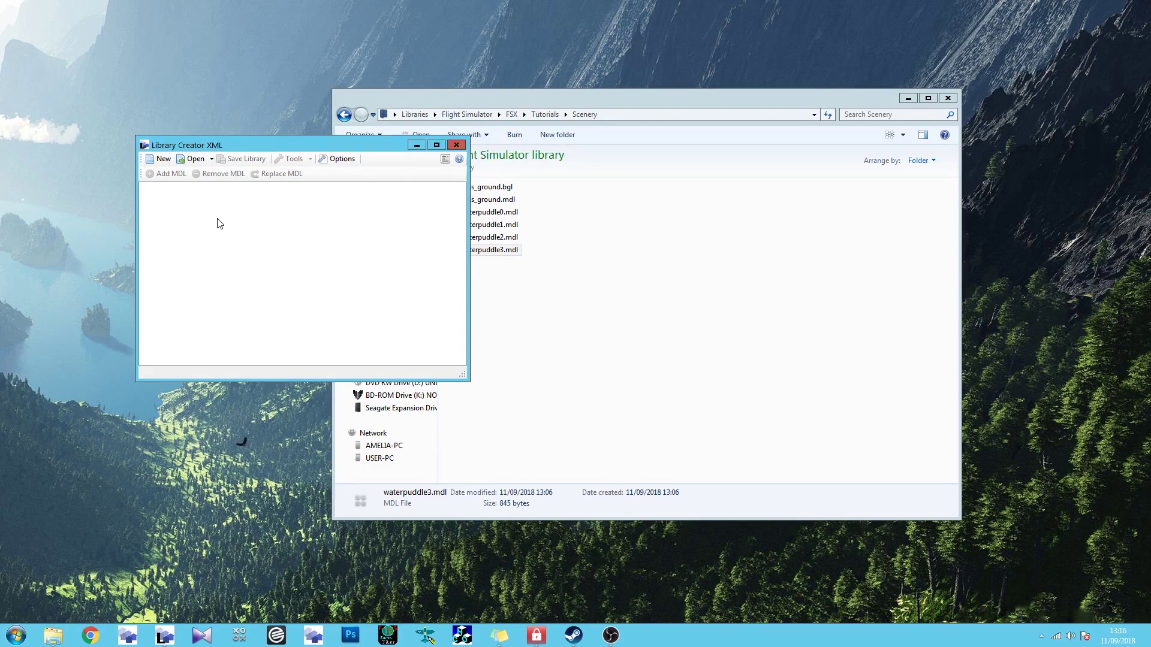
Step: Open the recent puddles testing.xml library in Library Creator XML and add waterpuddle0.mdl through waterpuddle3.mdl from the Scenery folder
left_click(211, 159)
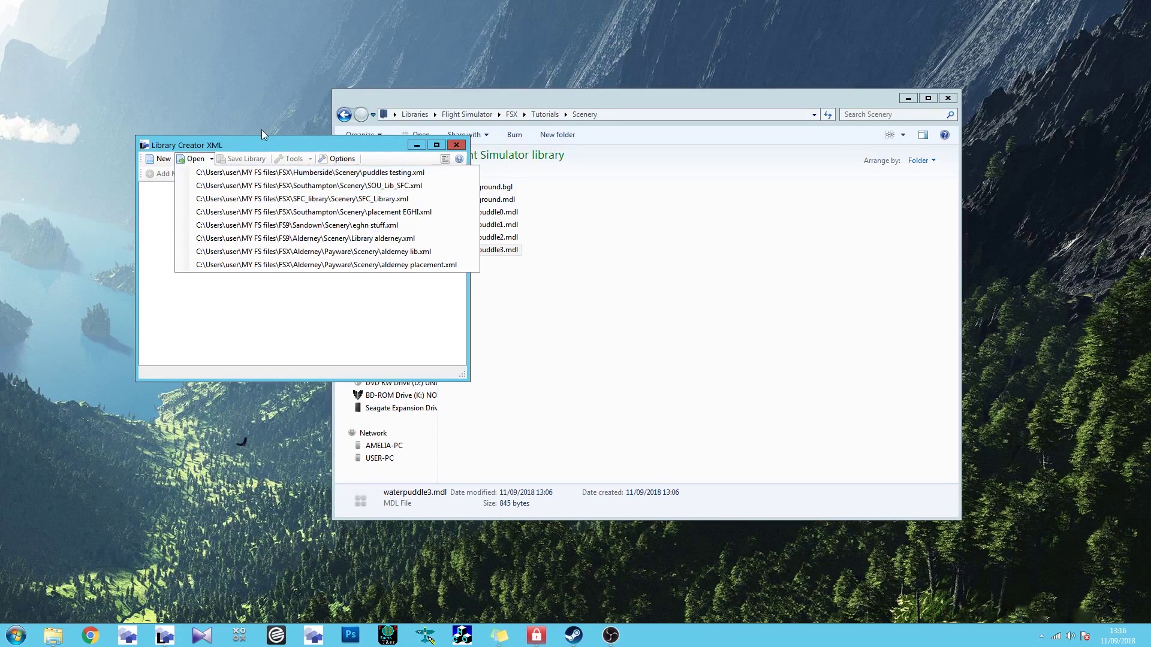
left_click(263, 172)
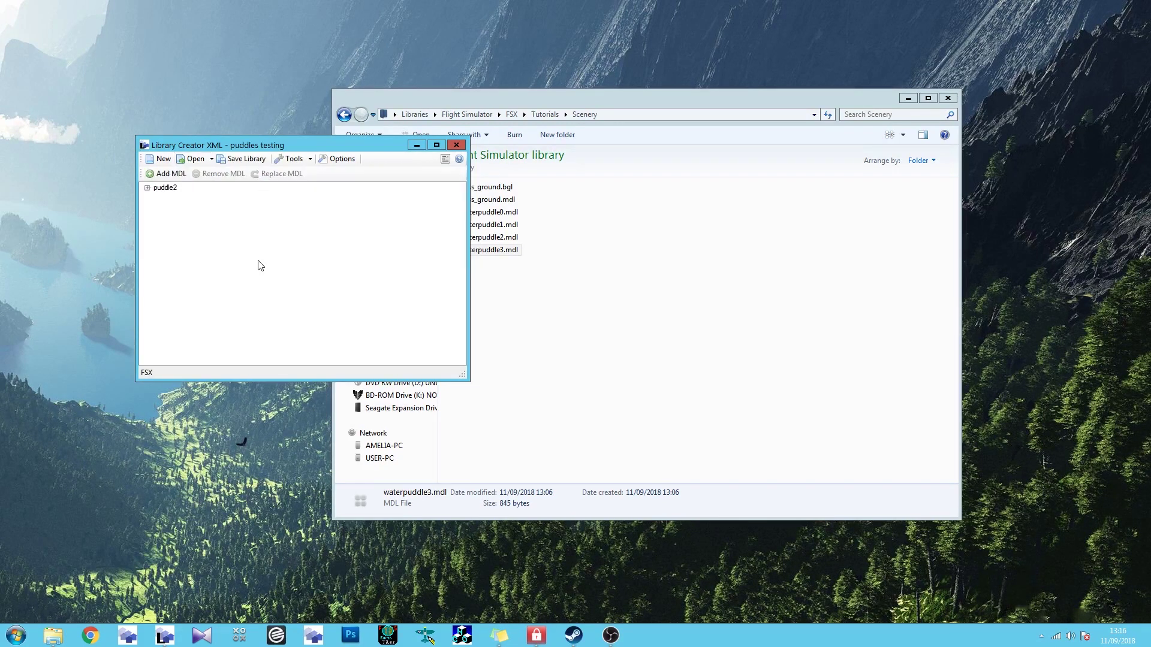
left_click(167, 189)
left_click(536, 106)
left_click_drag(480, 287, 235, 262)
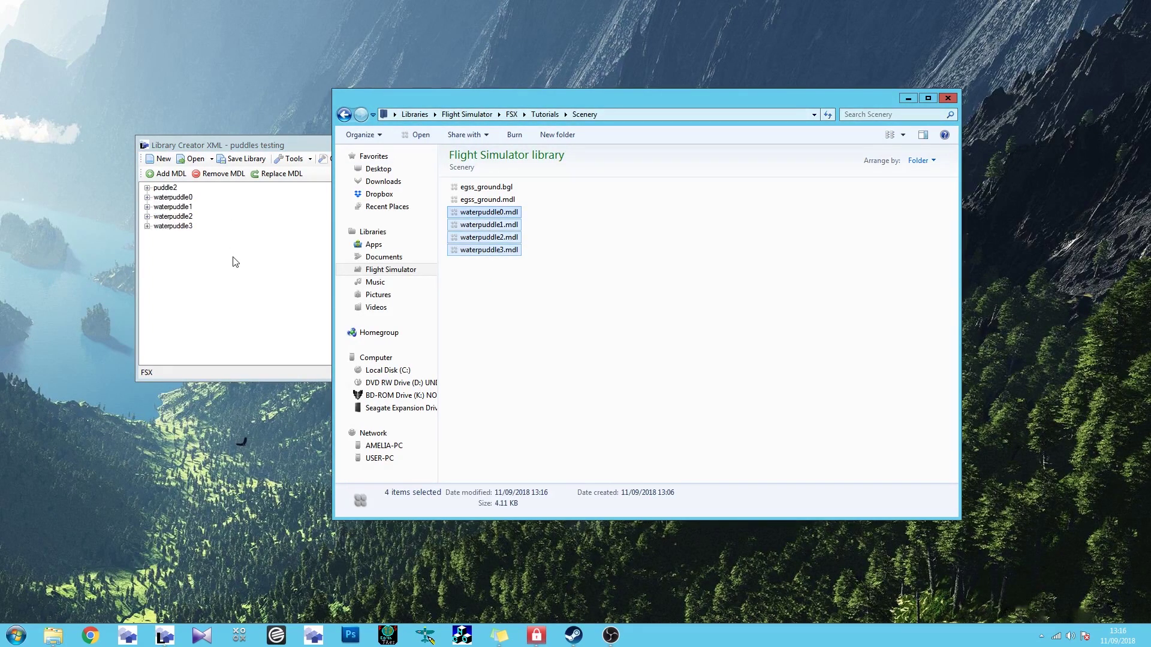
Step: Save the puddles testing library as a BGL and close Library Creator XML
left_click(244, 255)
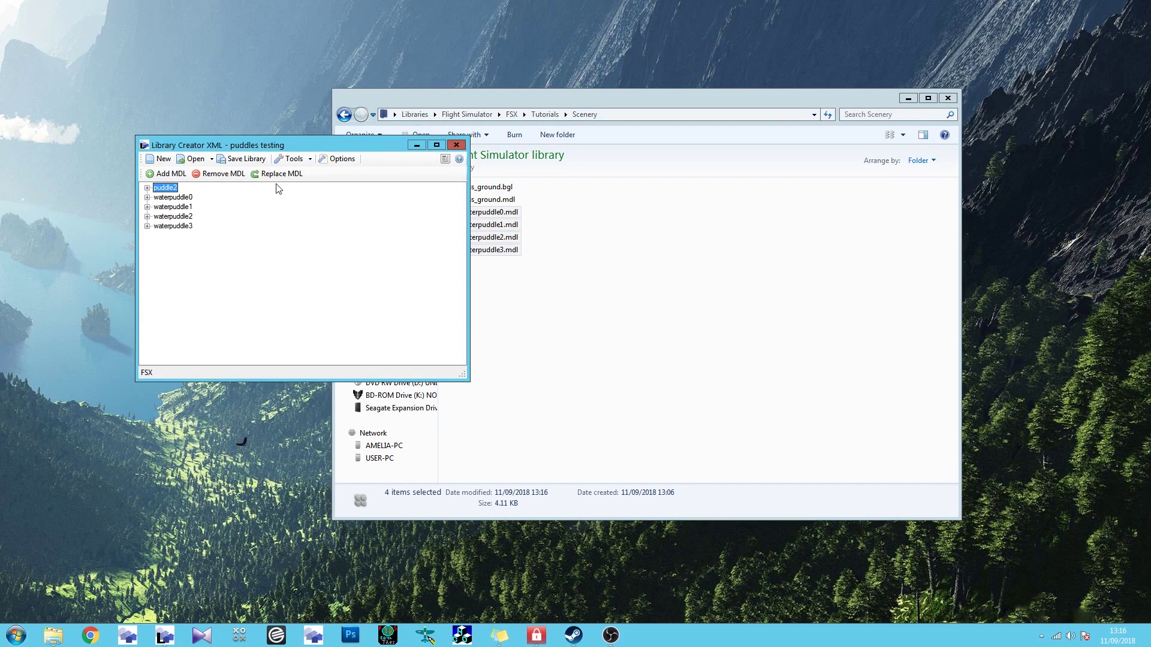
left_click(244, 159)
left_click(339, 311)
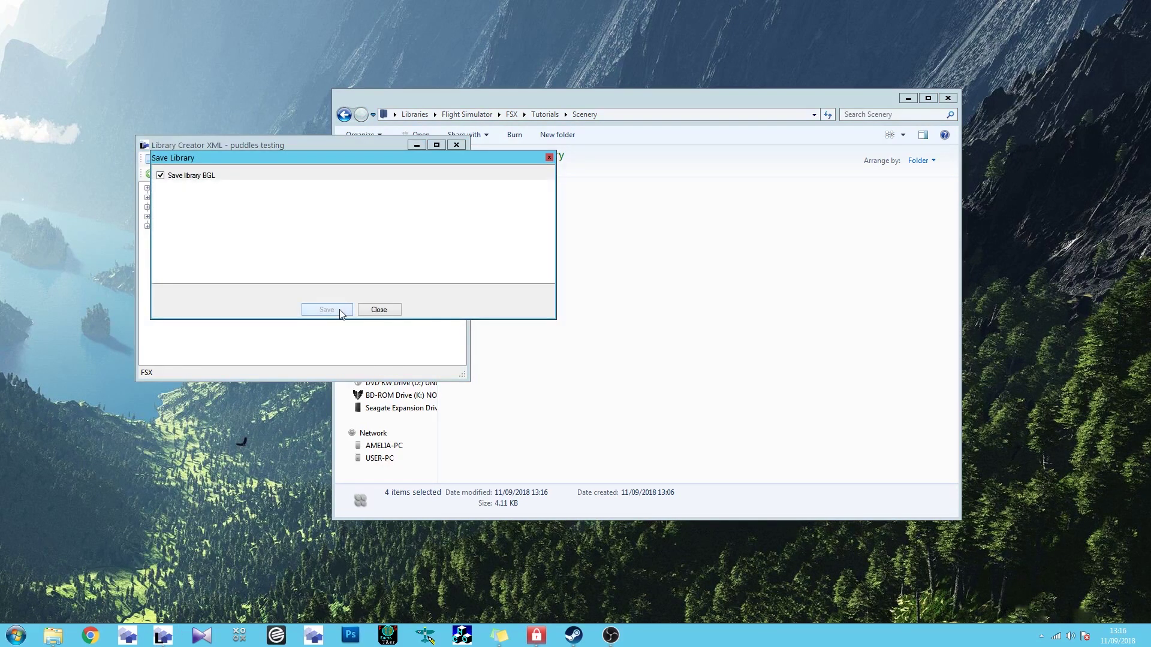
left_click(379, 310)
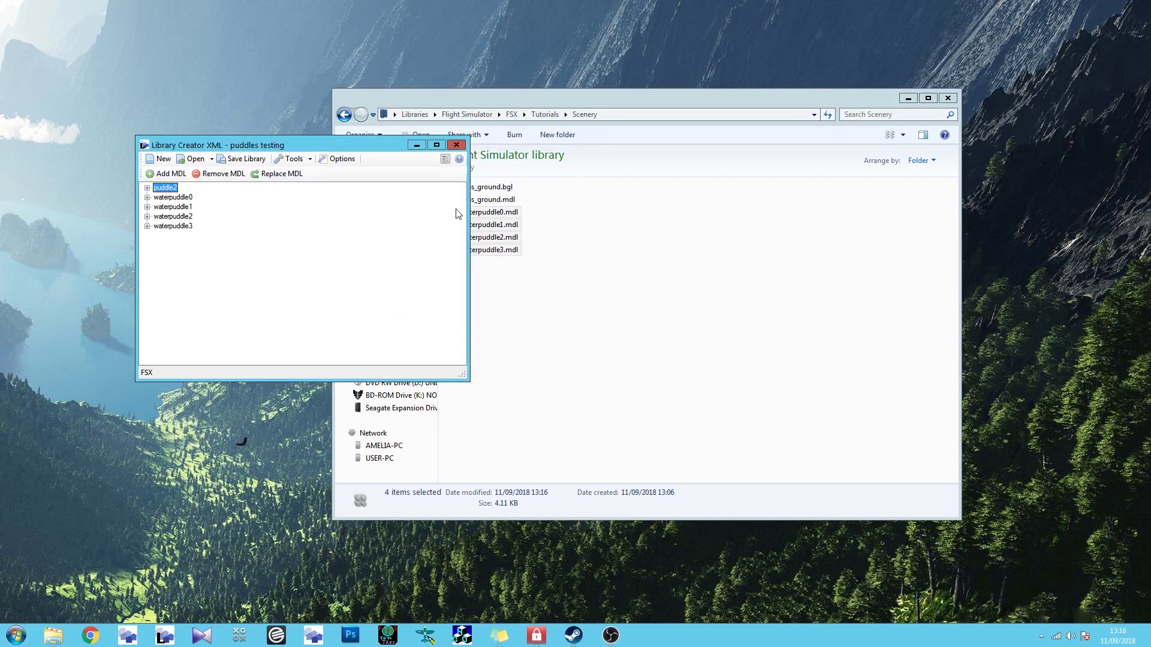
left_click(457, 146)
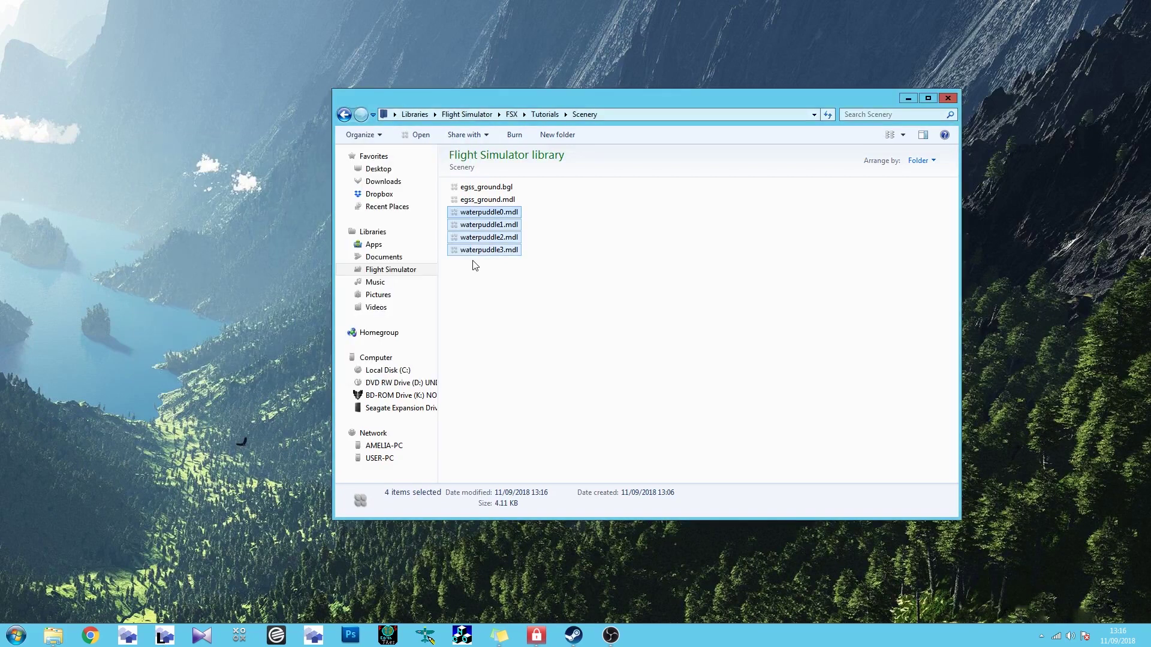
Step: Open the Tutorials Texture folder and select waterpuddle_bump.bmp and waterpuddle0.bmp through waterpuddle3.bmp
left_click(344, 114)
double_click(472, 201)
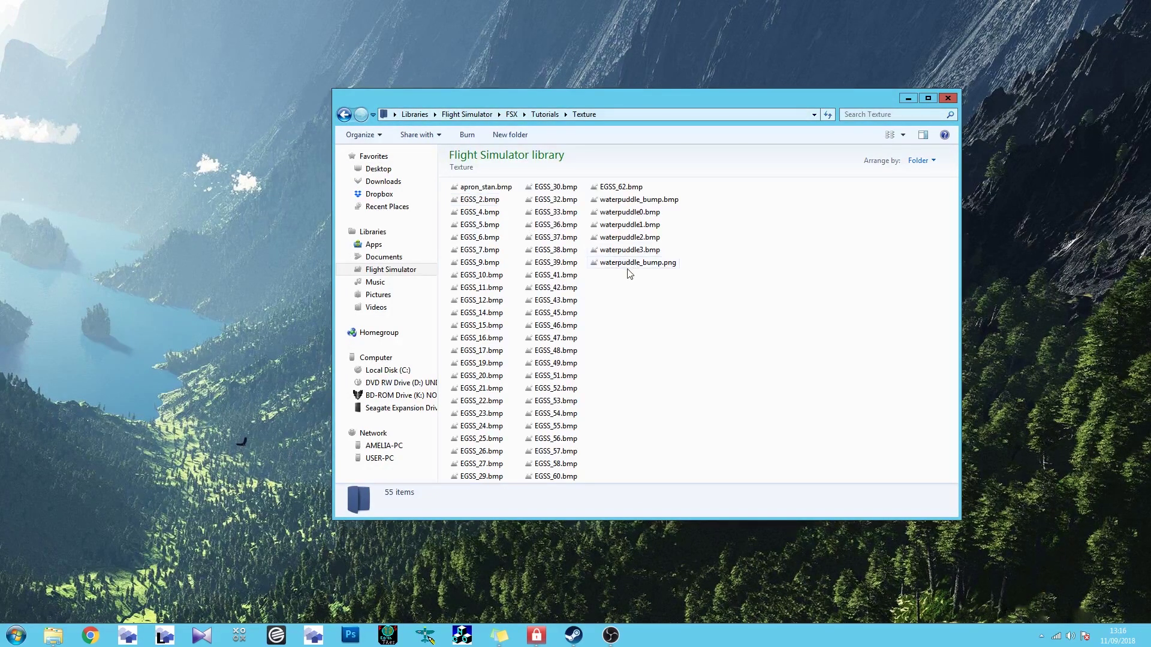
left_click(627, 251)
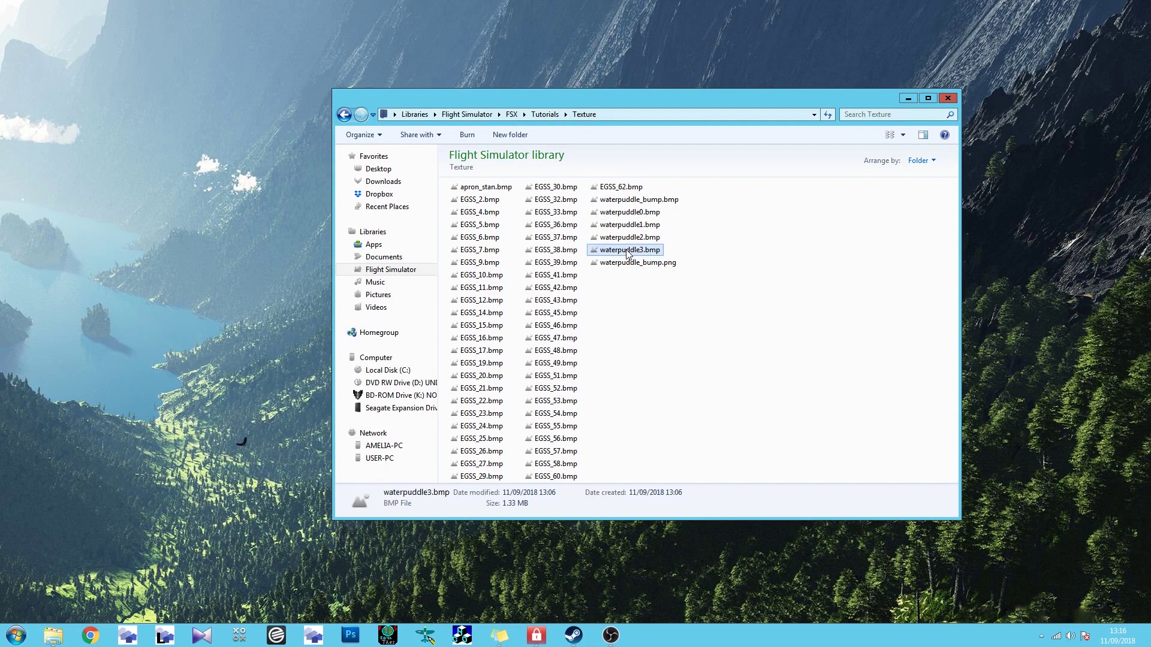
left_click(620, 201, "shift")
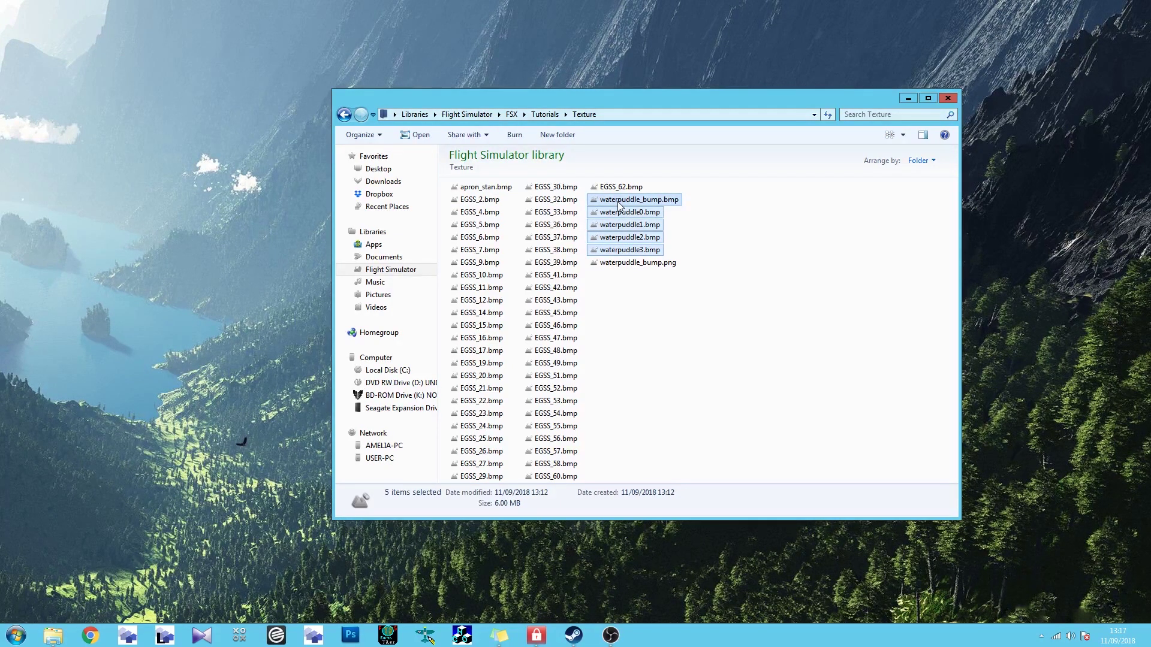
Step: Open a second Explorer window and go to the Steam folder in Program Files (x86) on the C: drive
key("ctrl+n")
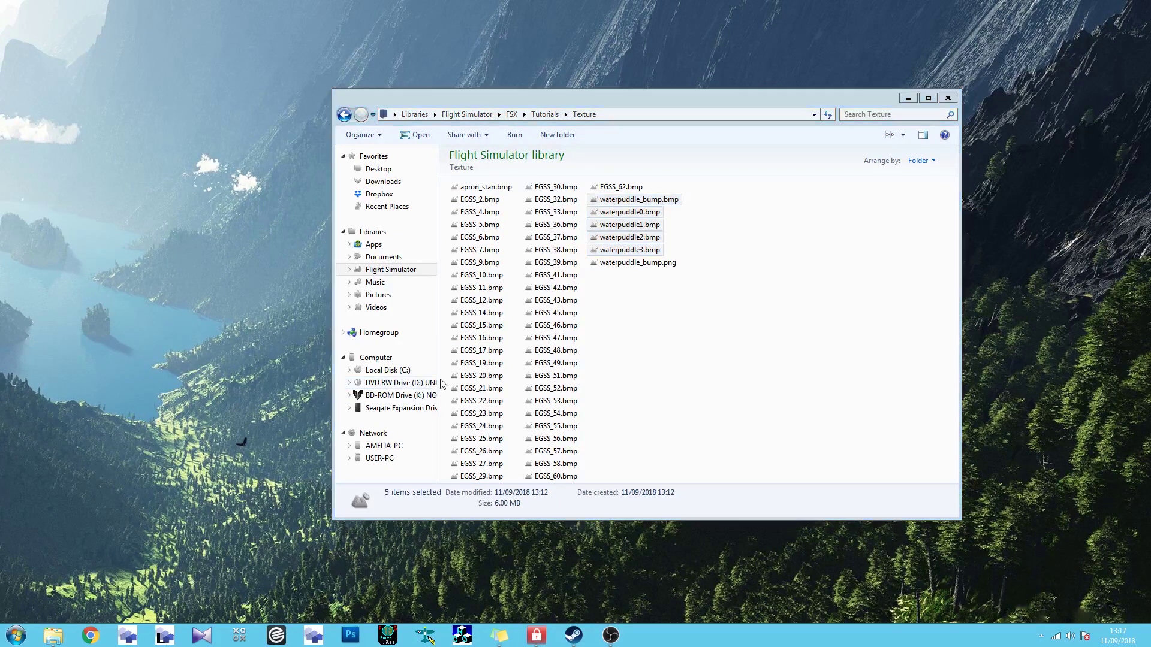
left_click(403, 384)
left_click(497, 390)
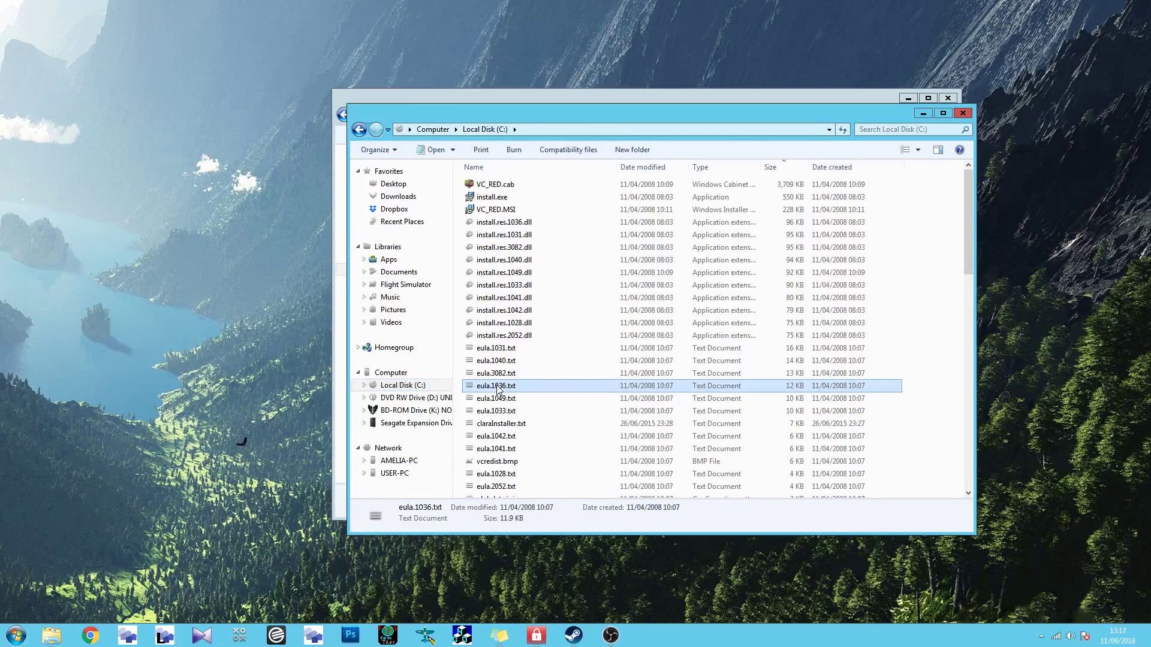
scroll(498, 391, "up", 5)
scroll(498, 396, "down", 2)
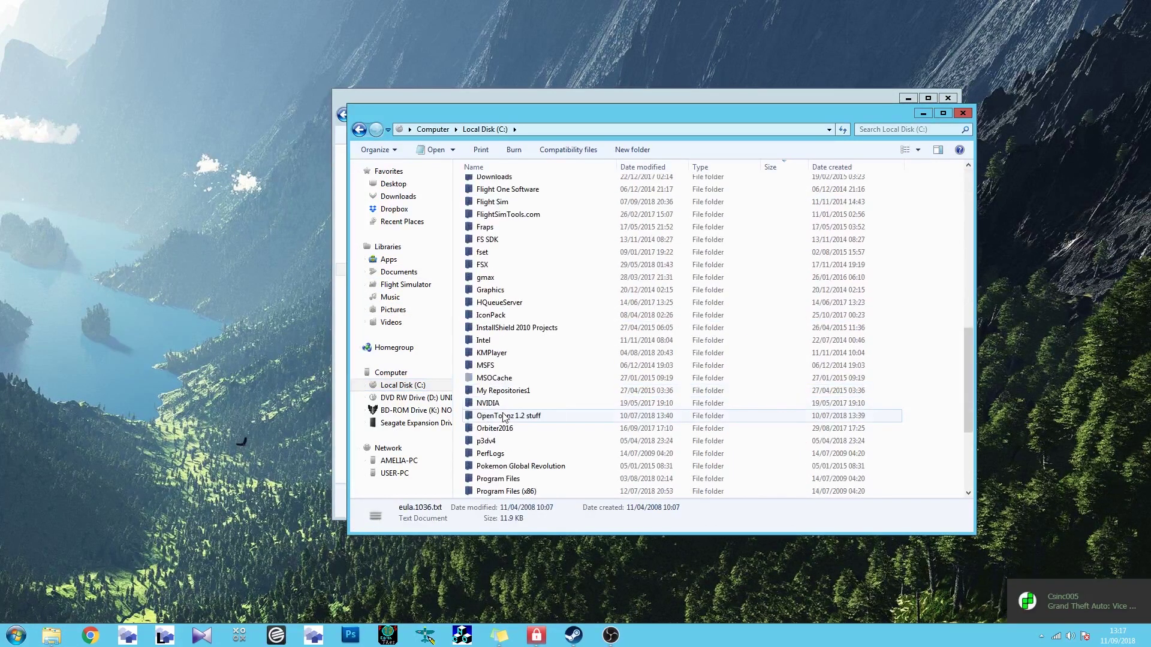
double_click(505, 488)
left_click(499, 374)
key("s")
left_click(506, 260)
key("s")
key("t")
double_click(492, 381)
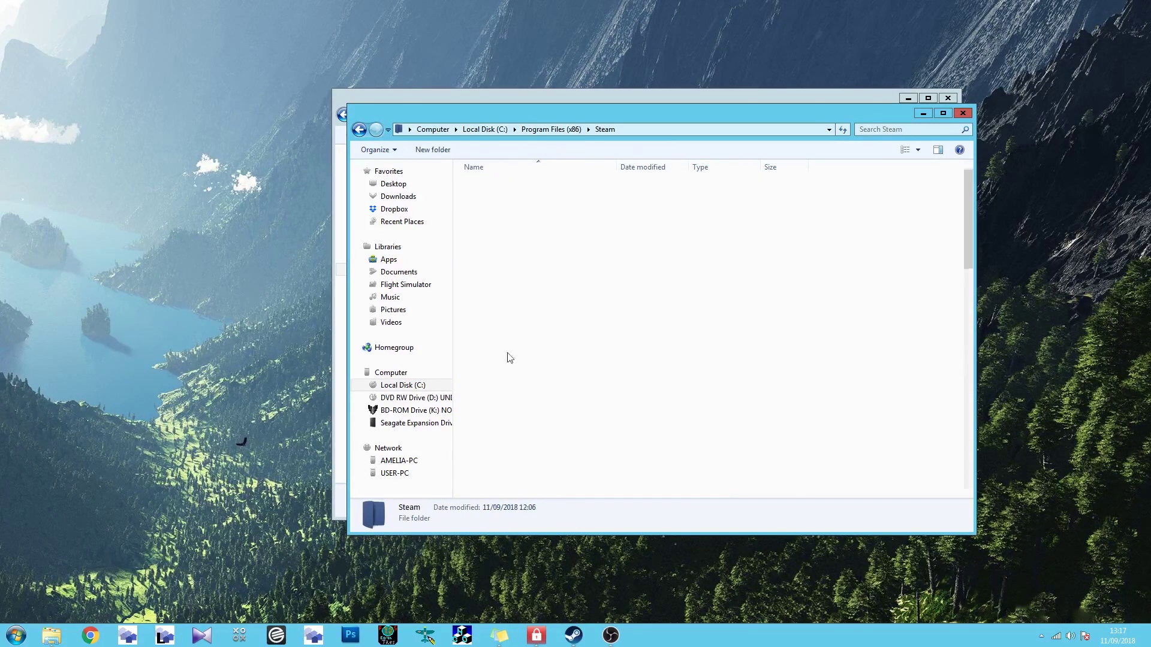
Step: Paste the copied water puddle textures into the Texture folder of steamapps\common\FSX\Soarfly Concepts Scenery\Tutorials
double_click(509, 446)
double_click(500, 185)
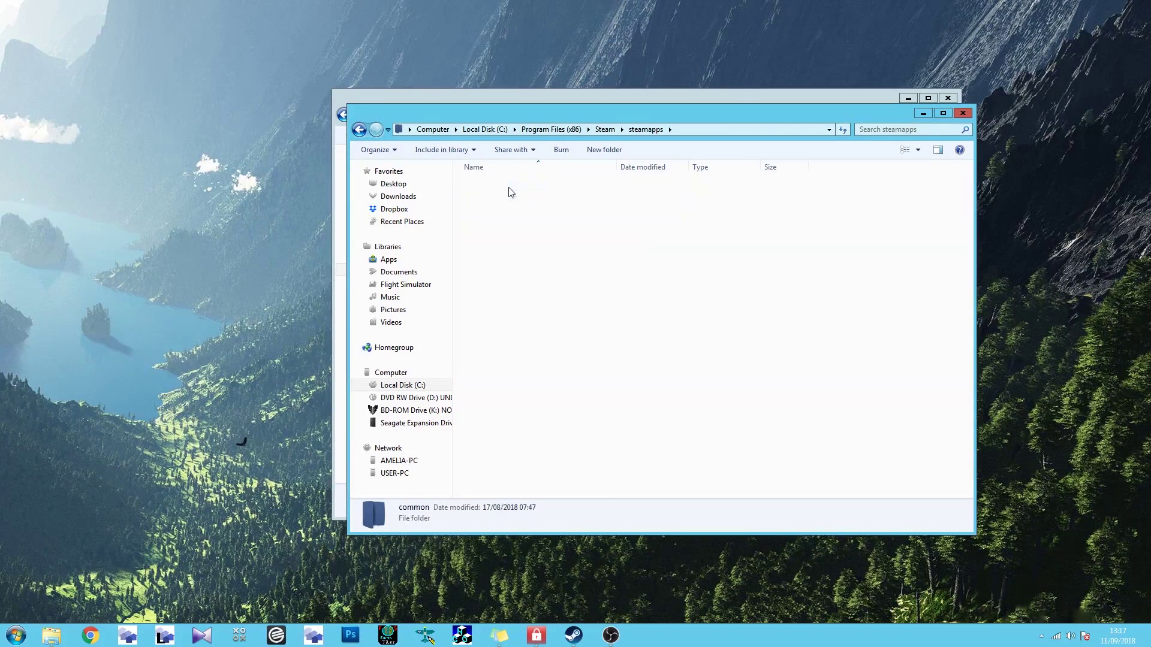
left_click(499, 399)
double_click(500, 387)
scroll(506, 360, "down", 5)
double_click(526, 409)
scroll(513, 393, "down", 2)
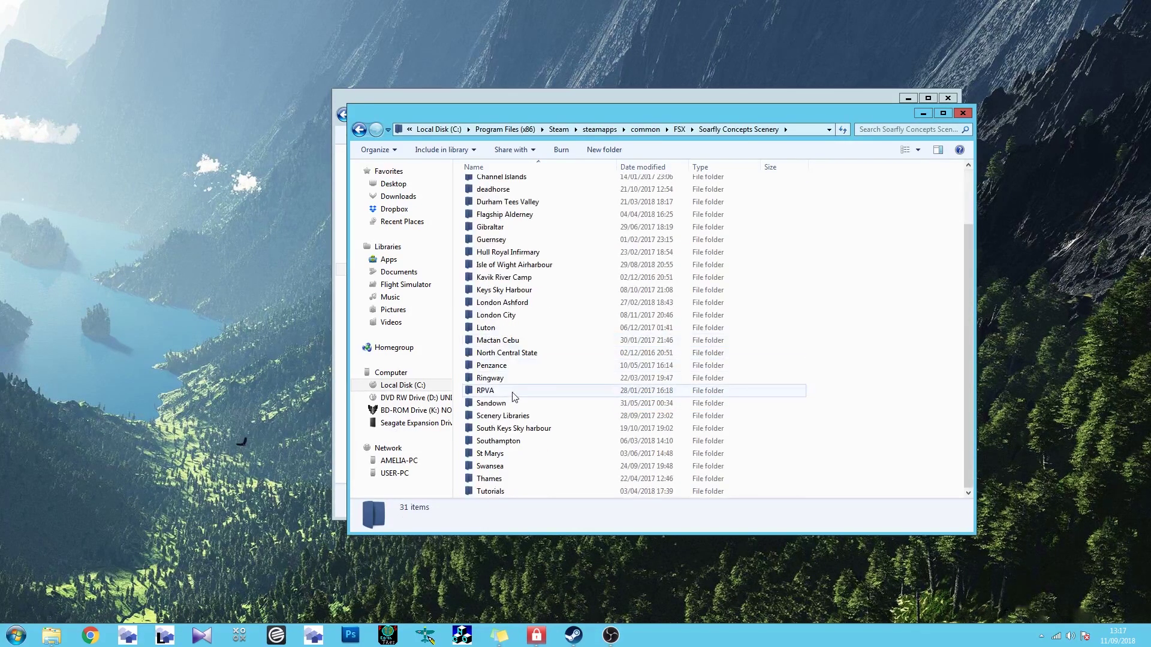
double_click(514, 491)
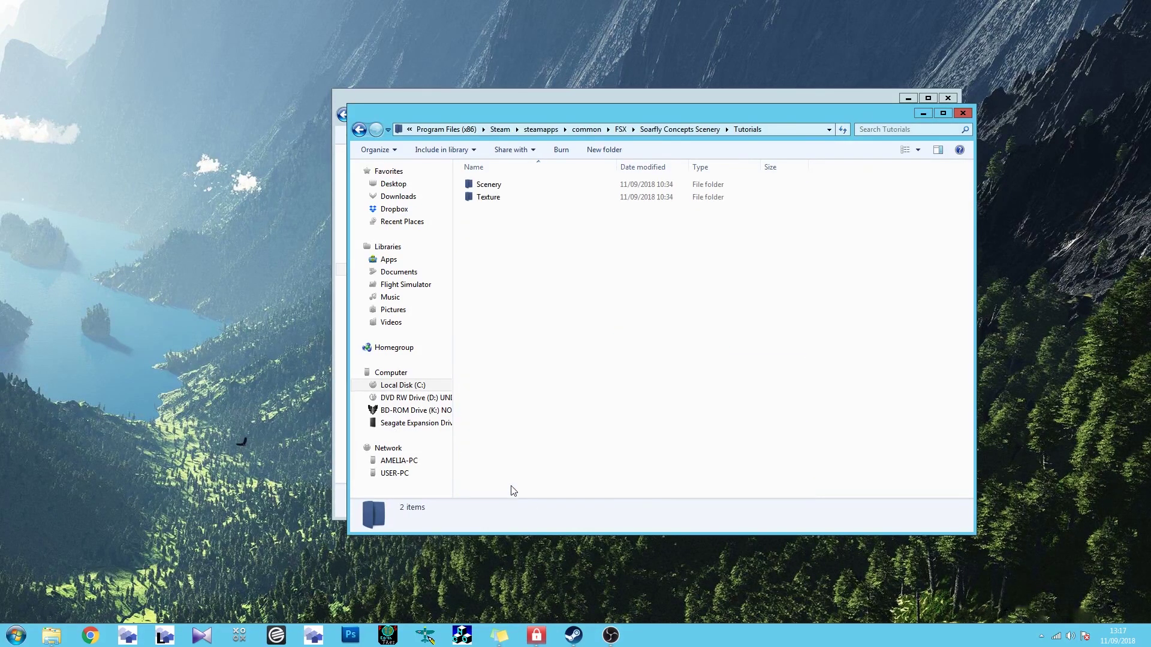
double_click(480, 198)
key("ctrl+v")
Step: Arrange the two Explorer windows apart and open the Humberside Scenery folder in the Flight Simulator library
left_click_drag(520, 106, 289, 177)
left_click_drag(366, 94, 465, 90)
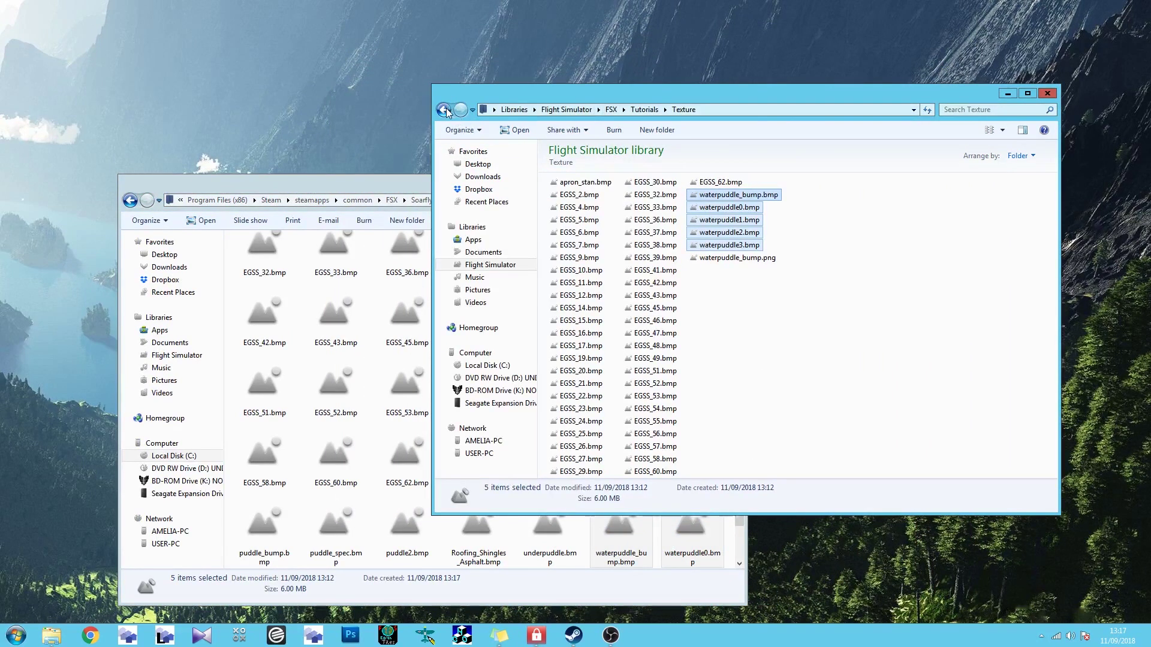
left_click(443, 110)
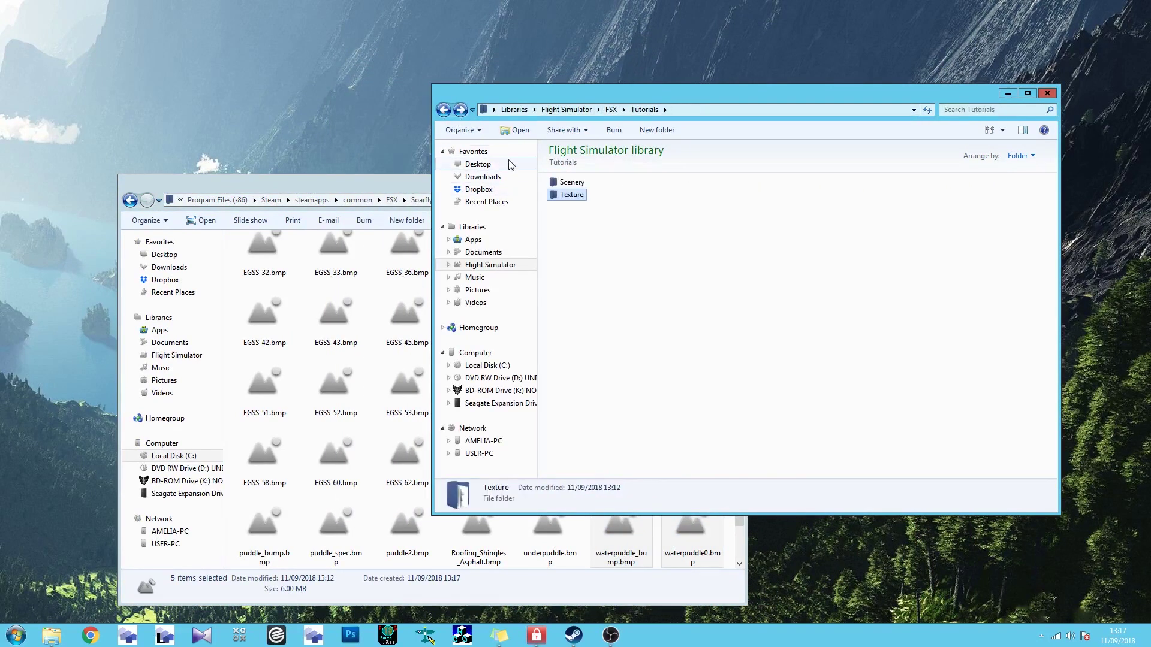
left_click(566, 110)
double_click(565, 310)
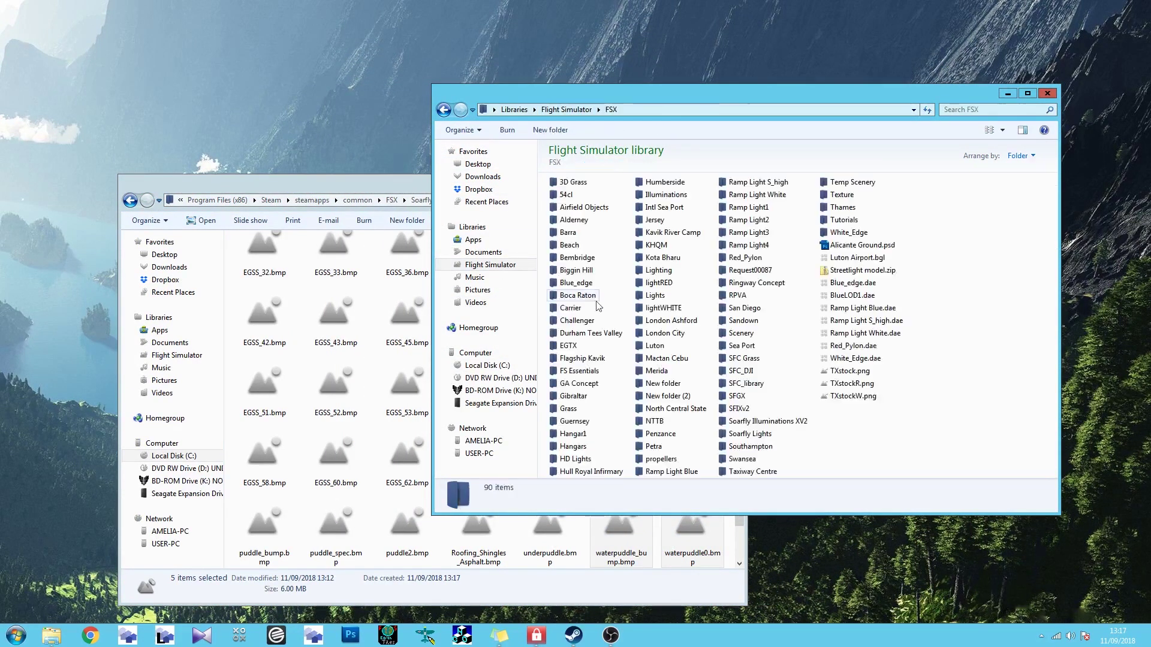
double_click(663, 183)
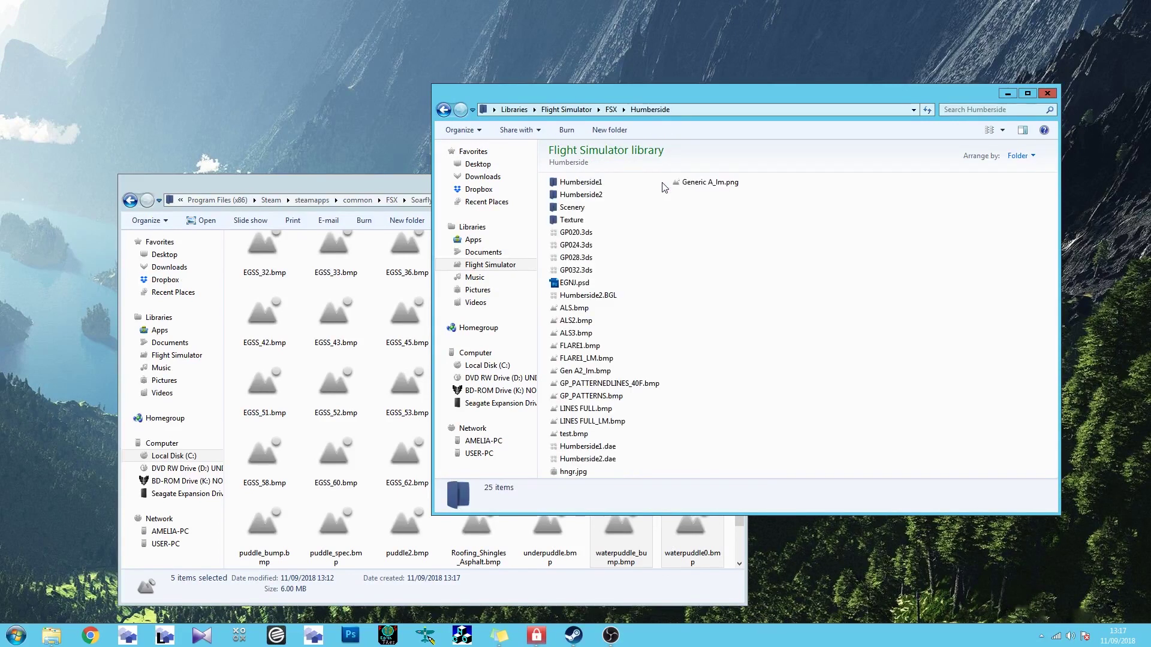
double_click(572, 207)
Step: Copy water test object.BGL from the Humberside Scenery folder into the Scenery folder of Tutorials in Soarfly Concepts Scenery
left_click(131, 201)
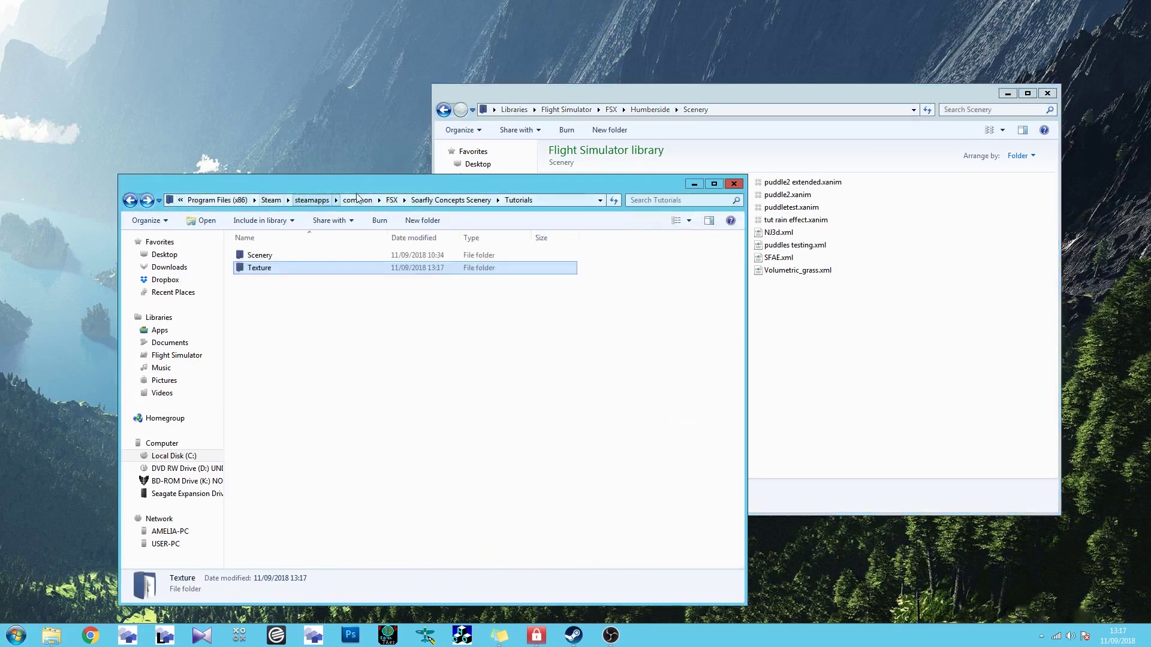
left_click(776, 89)
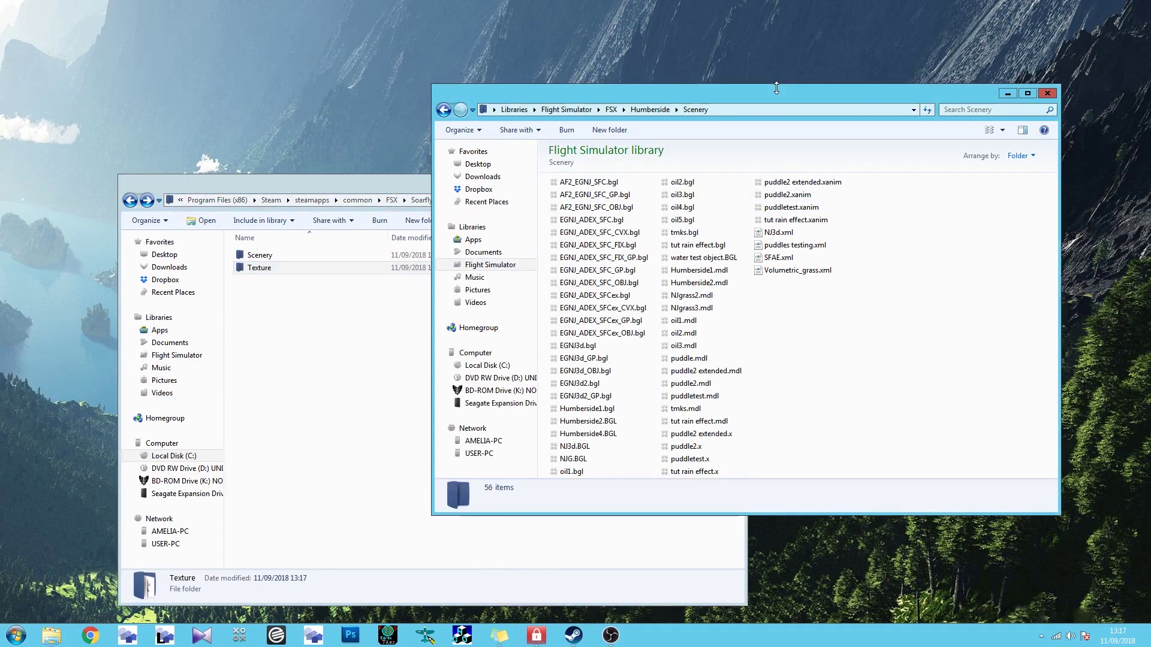
left_click(701, 258)
key("ctrl+c")
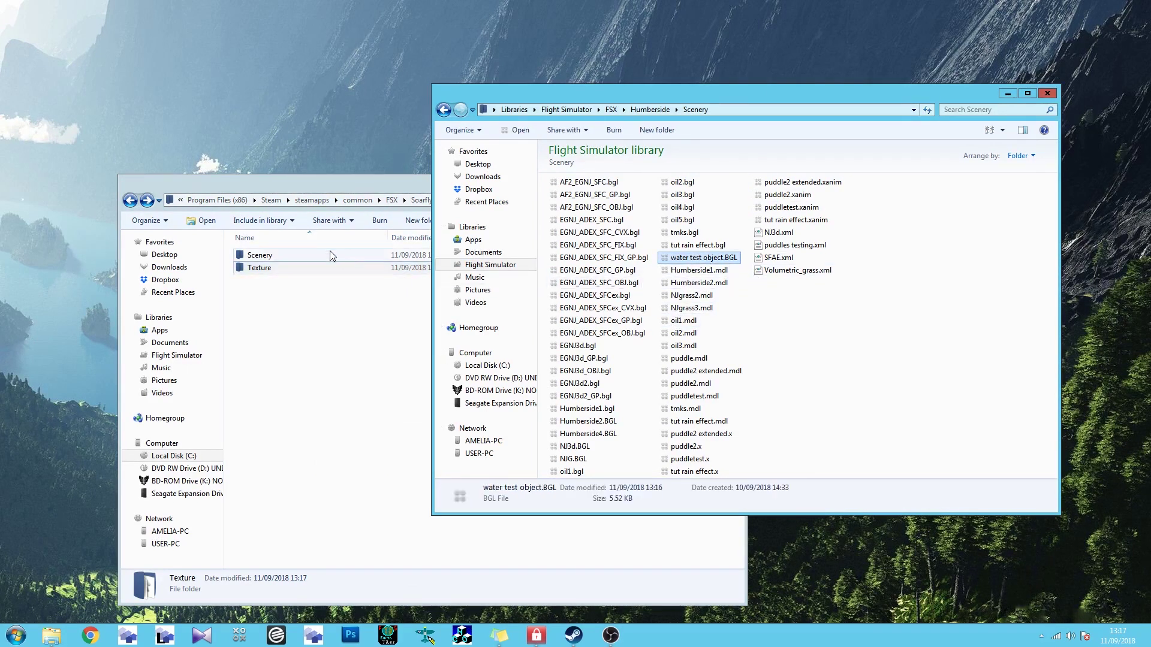
double_click(329, 255)
key("ctrl+v")
left_click(522, 245)
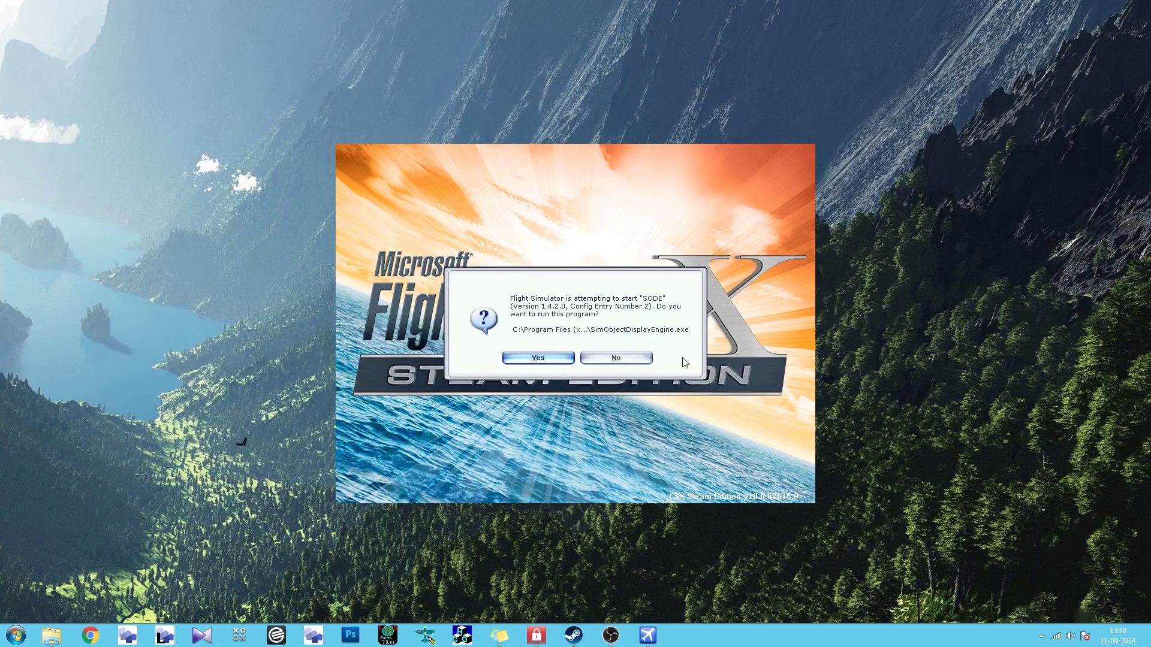
Step: Decline running SODE in Flight Simulator X and start a free flight
left_click(624, 359)
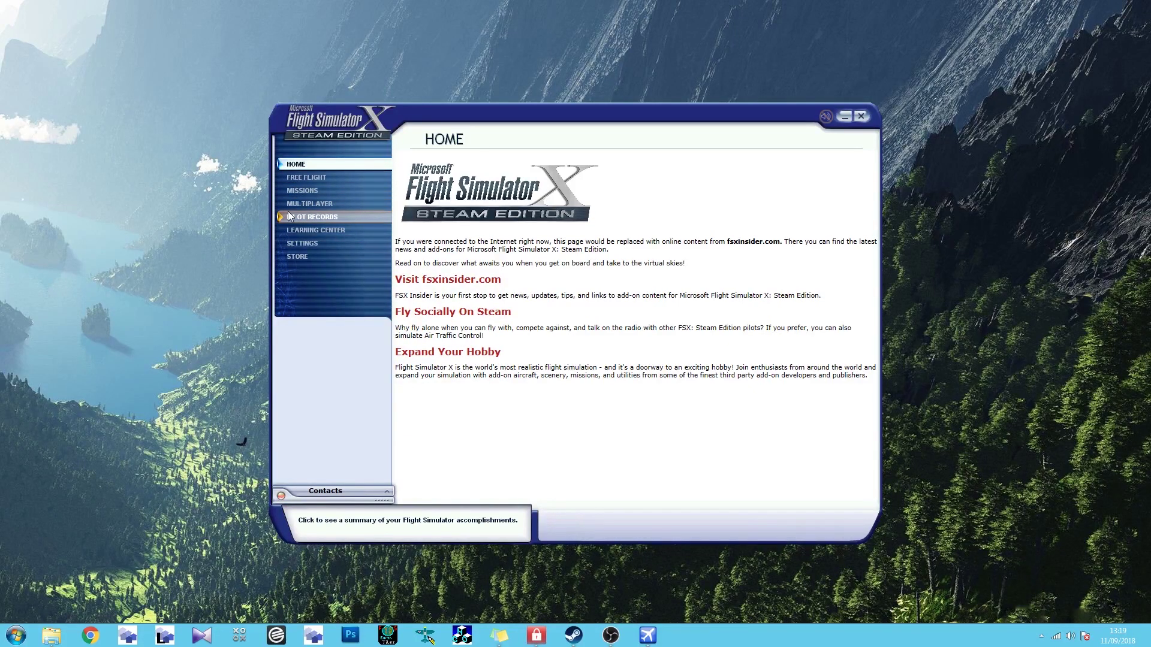
left_click(306, 177)
left_click(799, 207)
left_click(585, 204)
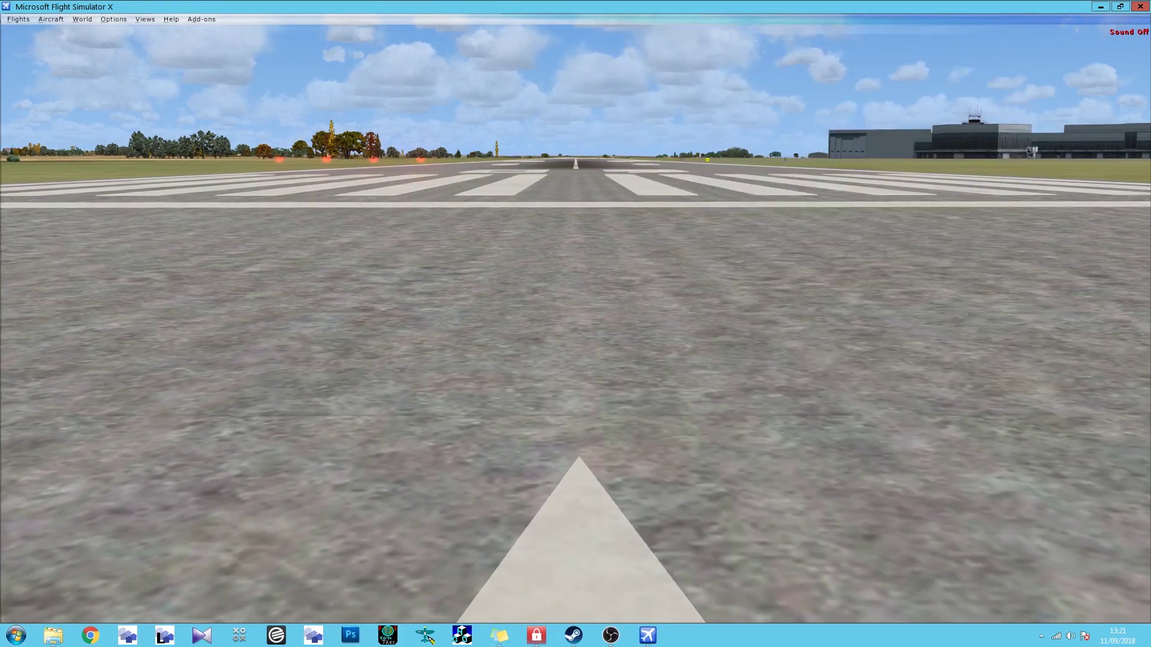
Step: Slew the aircraft up above the runway and turn it to view the airport terminal
key("y")
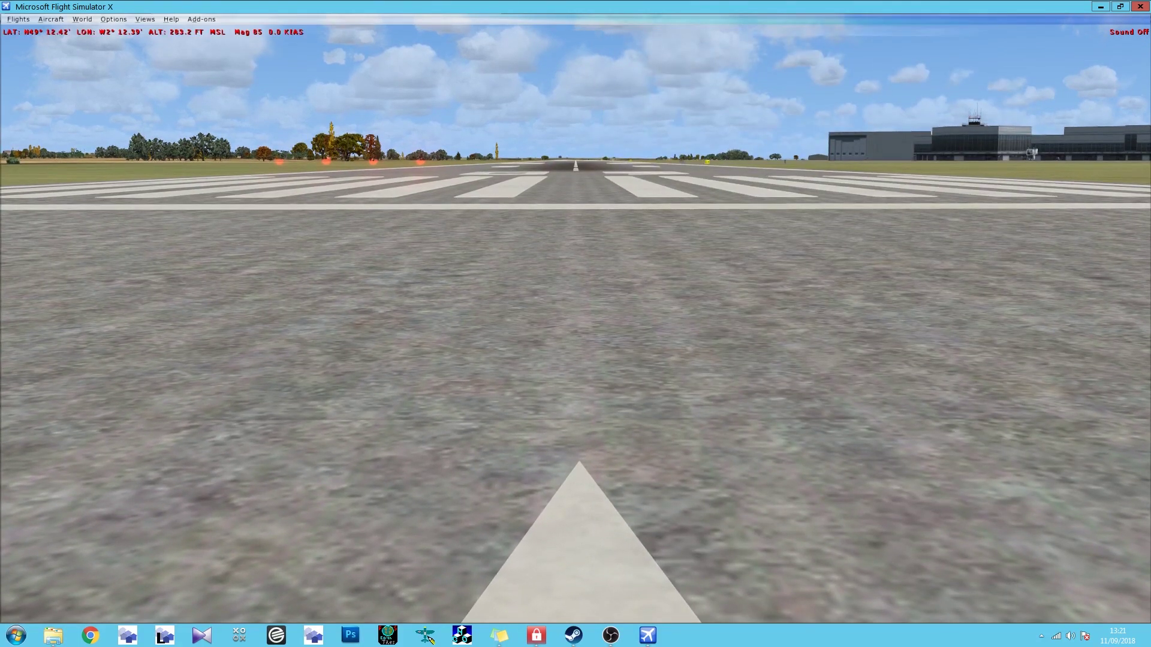
key("F4")
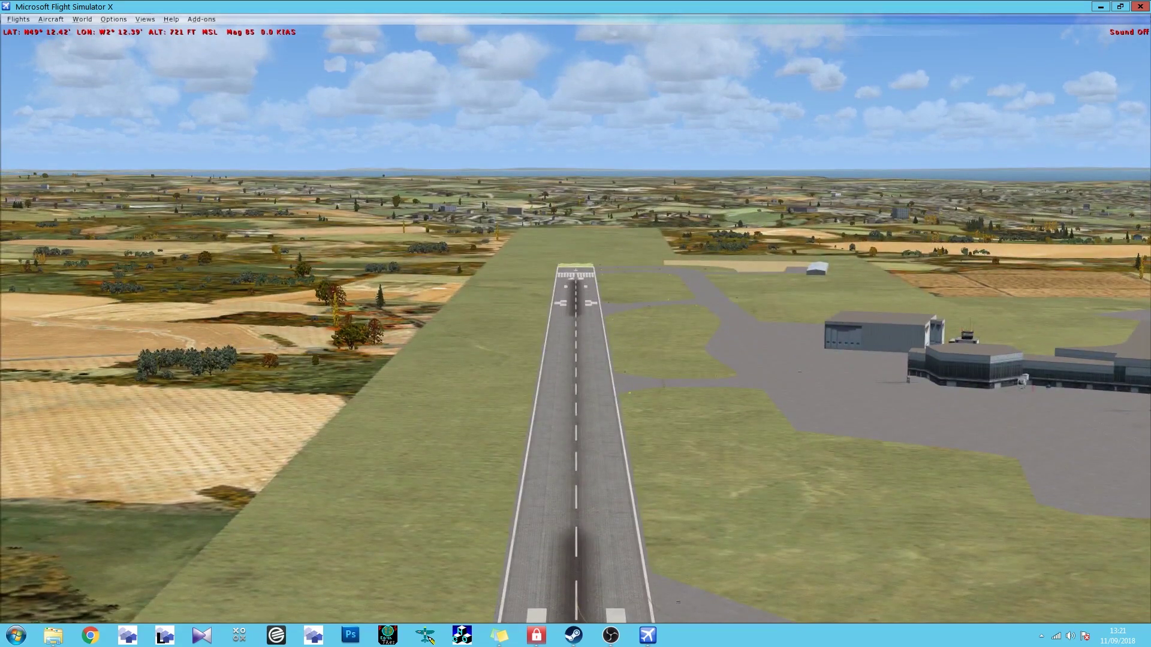
key("0")
key("KP_3")
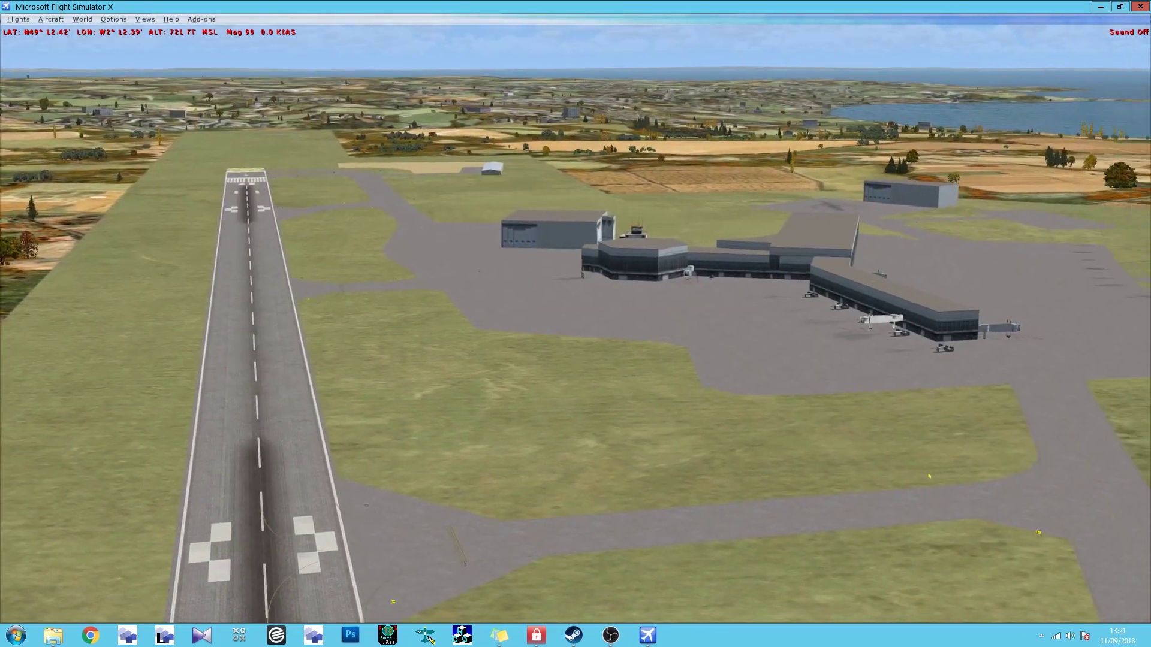
key("KP_3")
key("KP_1")
key("0")
key("9")
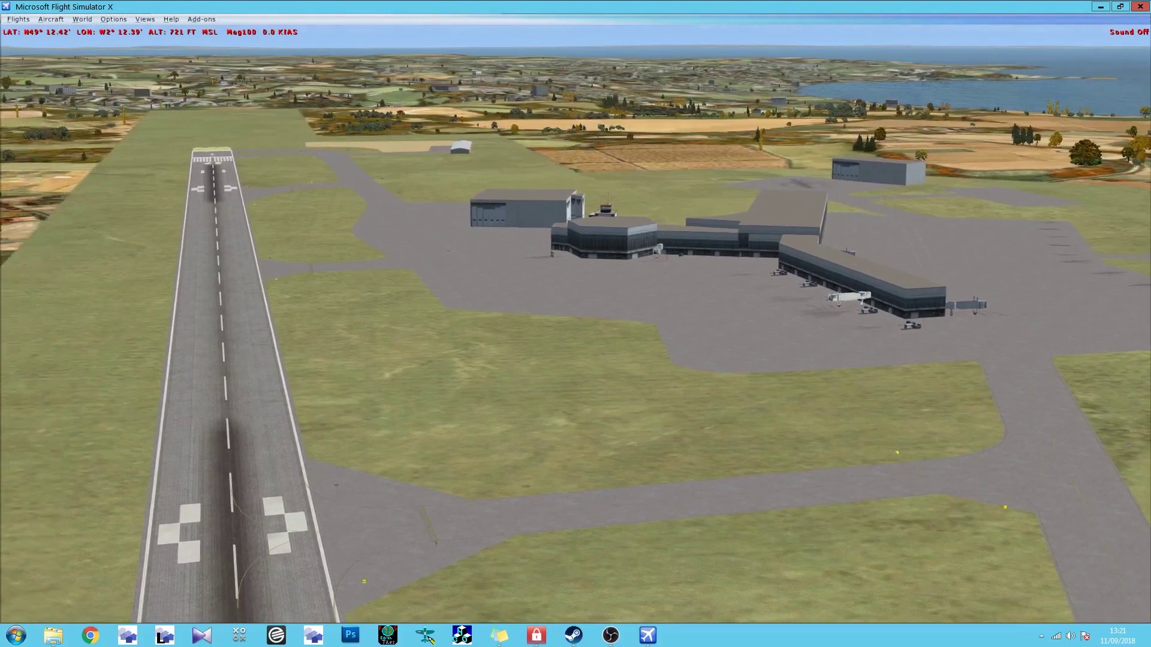
Step: Open the Scenery Library settings and look through the available scenery areas and which ones are enabled
left_click(82, 19)
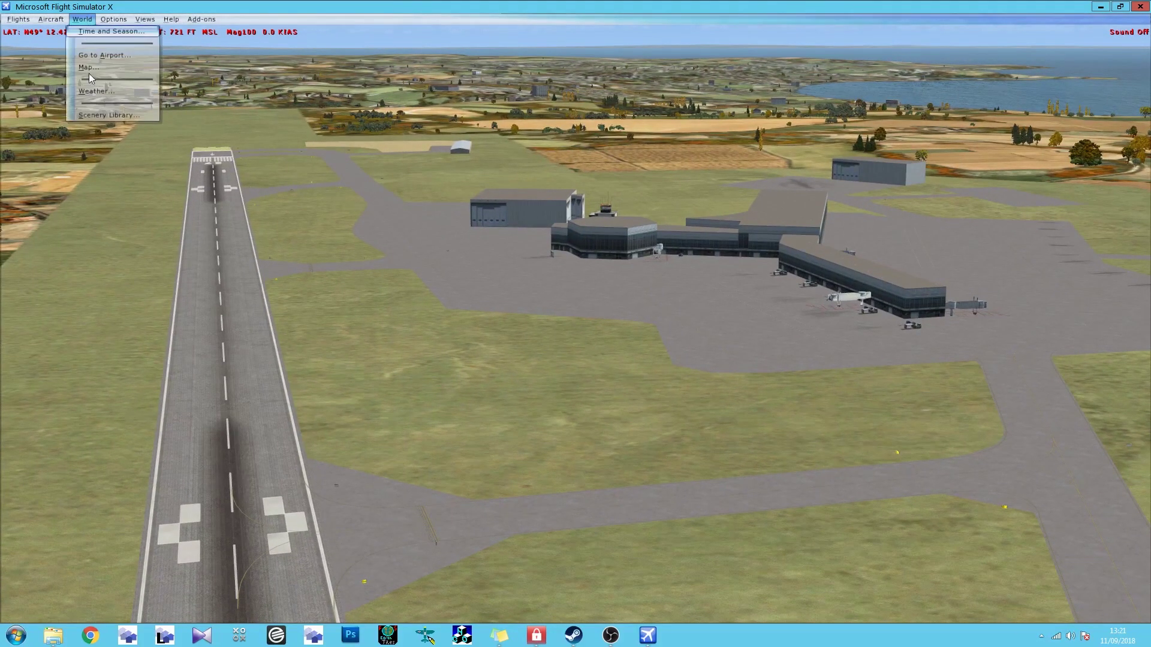
left_click(114, 115)
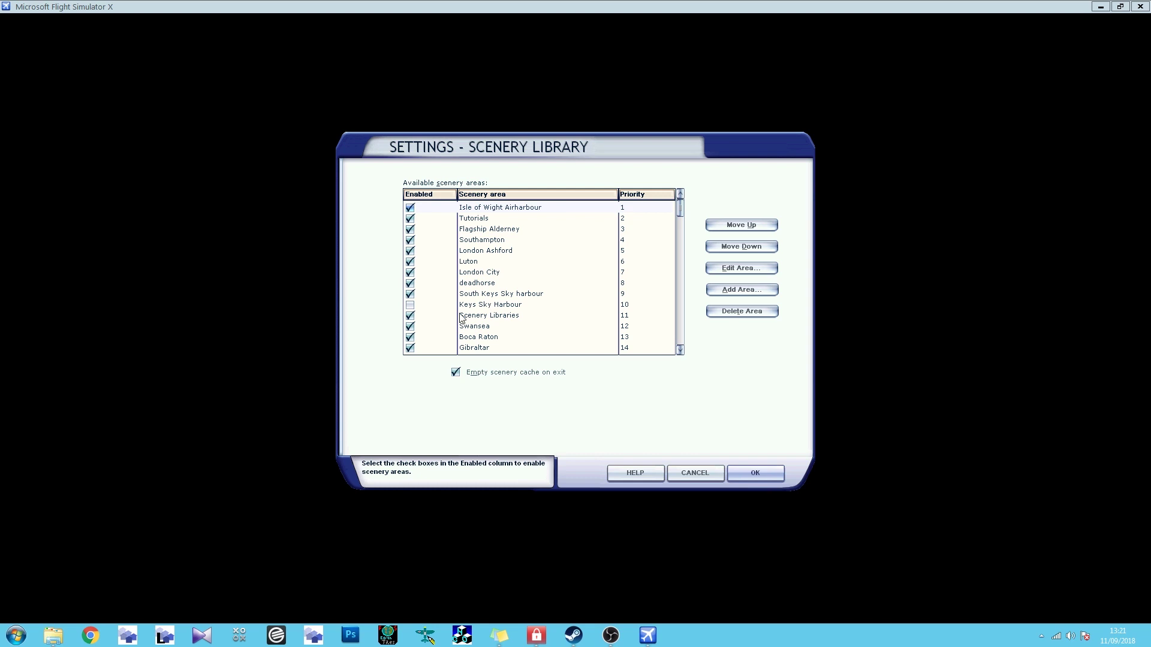
left_click(679, 350)
left_click(679, 351)
left_click(680, 350)
left_click(679, 350)
left_click(680, 350)
left_click(680, 350)
left_click(680, 350)
left_click(680, 350)
left_click(680, 350)
left_click(679, 350)
left_click(680, 350)
left_click(680, 350)
left_click(679, 350)
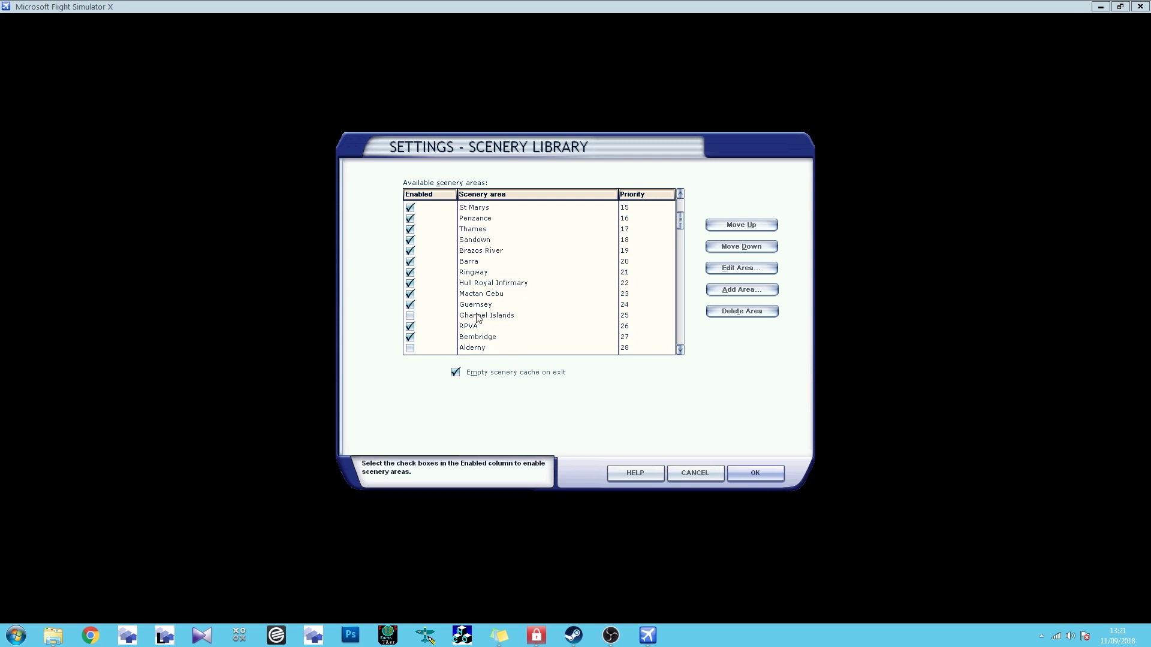
left_click(680, 351)
left_click(681, 350)
left_click(680, 350)
left_click(680, 351)
left_click(680, 350)
left_click(680, 351)
left_click(680, 351)
left_click(681, 351)
left_click(680, 351)
left_click(681, 351)
left_click(681, 351)
left_click(681, 350)
left_click(680, 350)
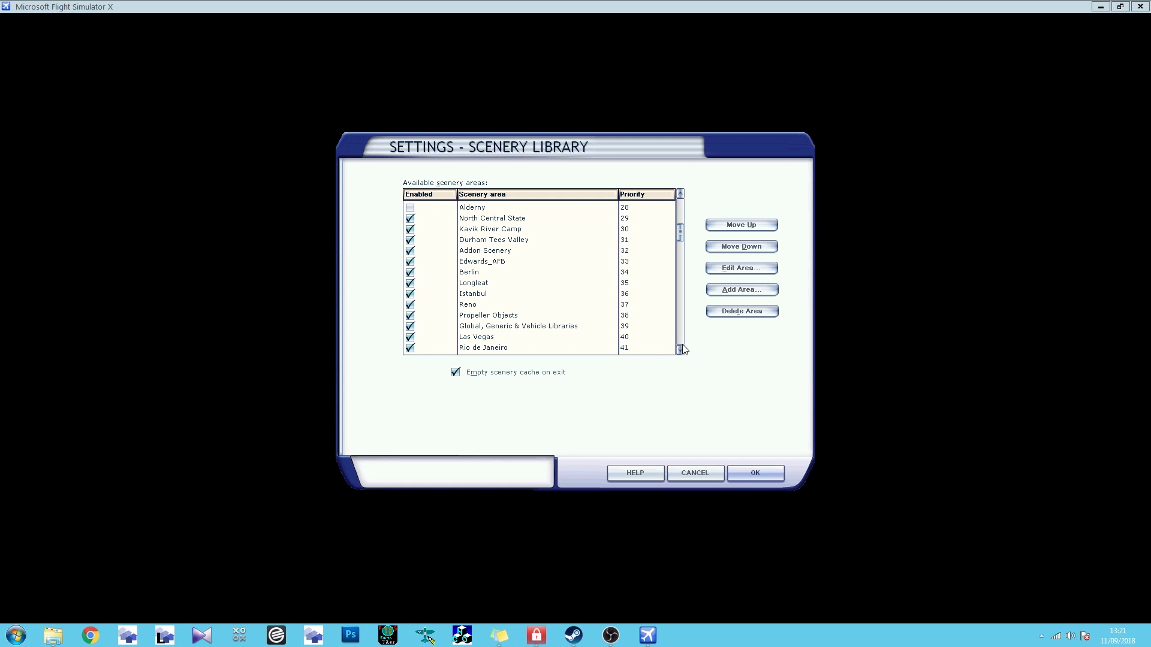
left_click(680, 350)
left_click(681, 351)
left_click(681, 350)
left_click(680, 351)
left_click(680, 351)
left_click(680, 351)
left_click(680, 351)
double_click(680, 349)
double_click(681, 350)
left_click(680, 349)
left_click(681, 349)
left_click(680, 350)
left_click(680, 349)
left_click(680, 350)
left_click(680, 349)
left_click_drag(682, 252, 677, 209)
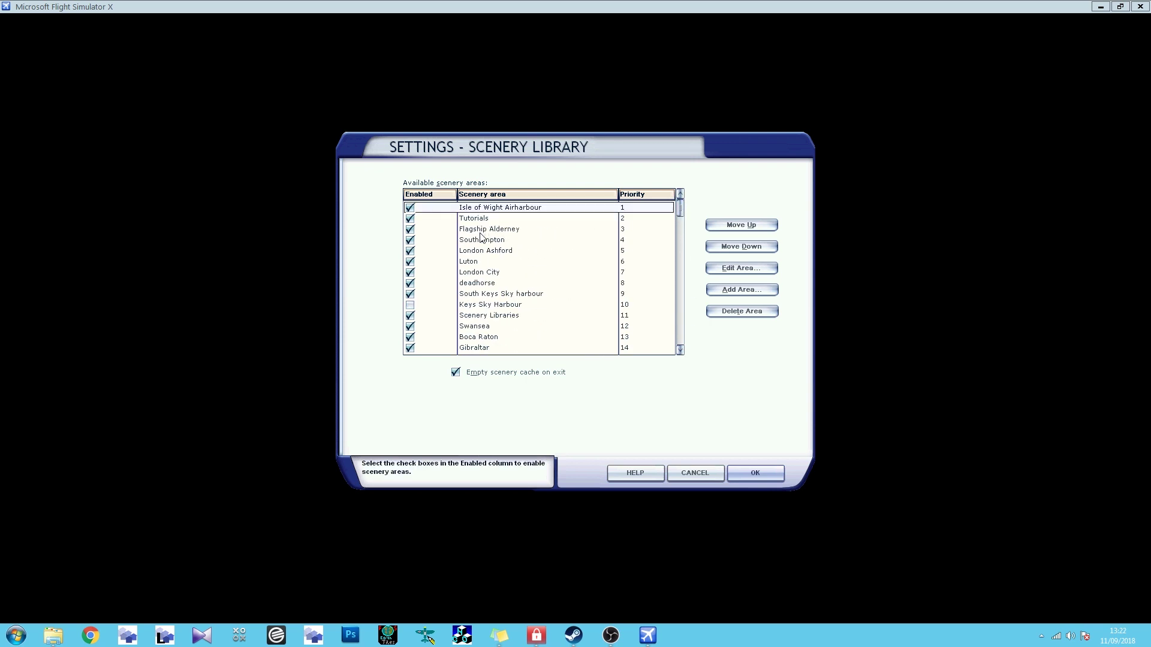
Step: Select the Keys Sky Harbour area and review the scenery areas listed below it down to Edwards_AFB
left_click(479, 306)
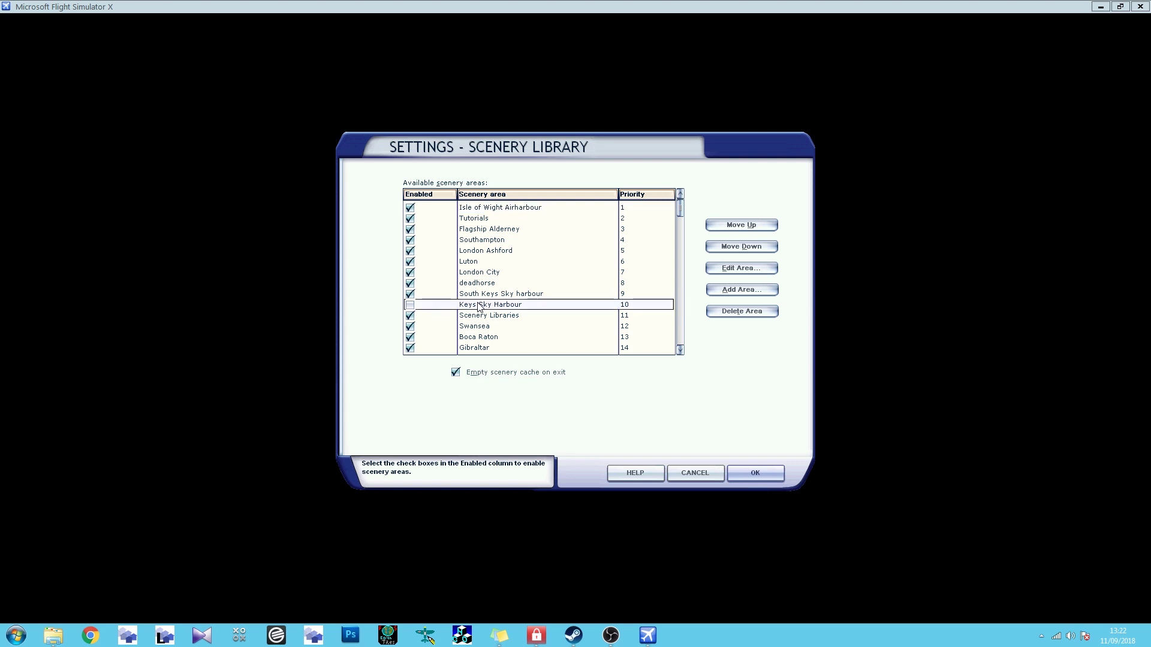
scroll(485, 305, "down", 1)
scroll(499, 294, "up", 1)
scroll(501, 329, "down", 2)
scroll(502, 310, "down", 1)
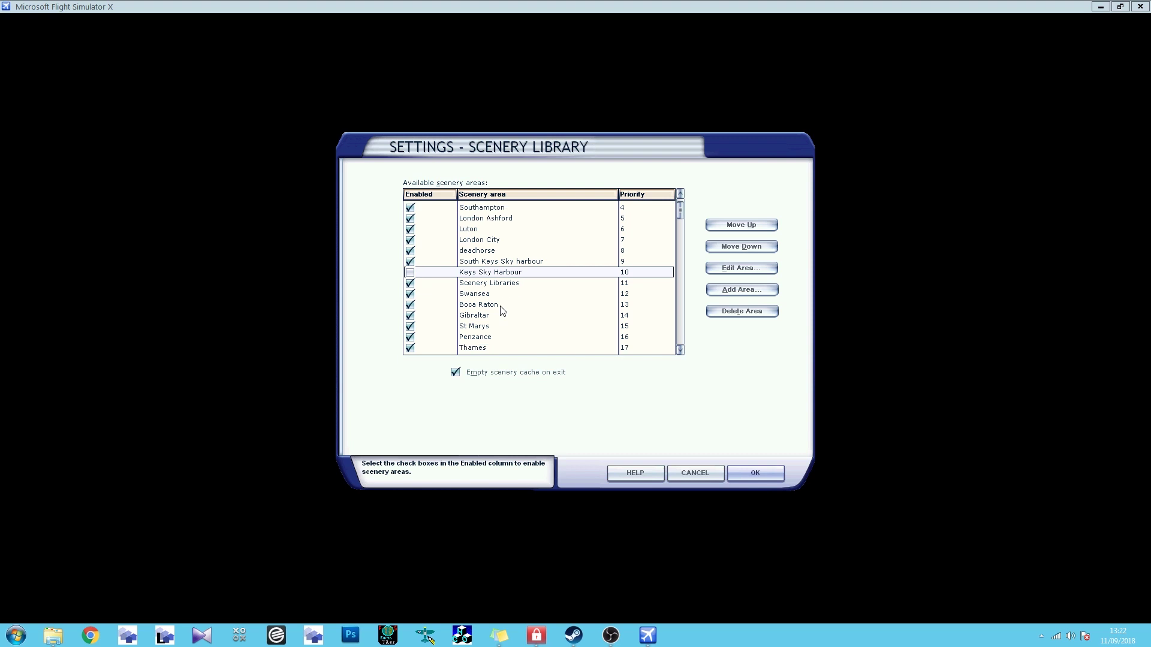
scroll(502, 309, "down", 3)
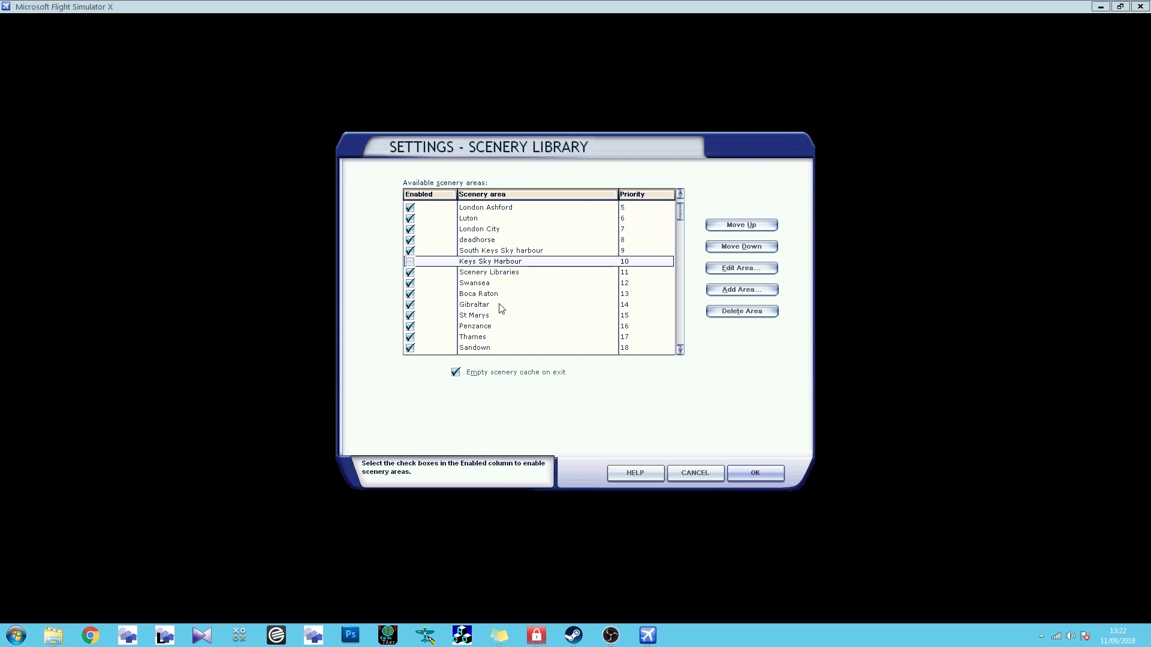
scroll(501, 308, "down", 1)
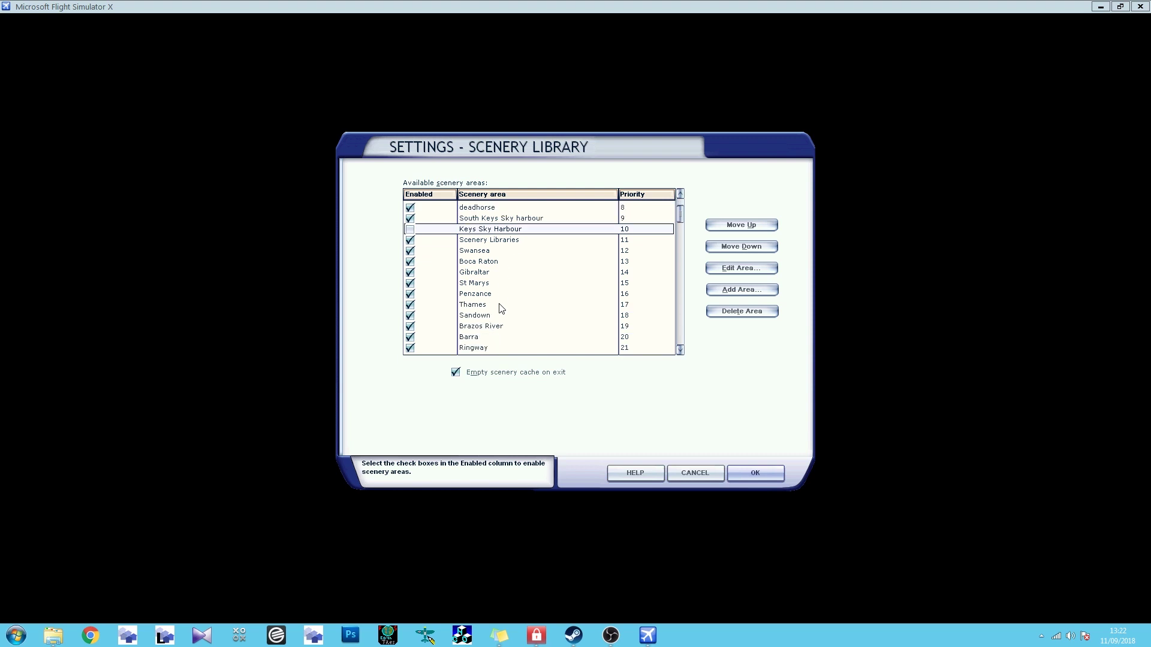
scroll(501, 308, "down", 3)
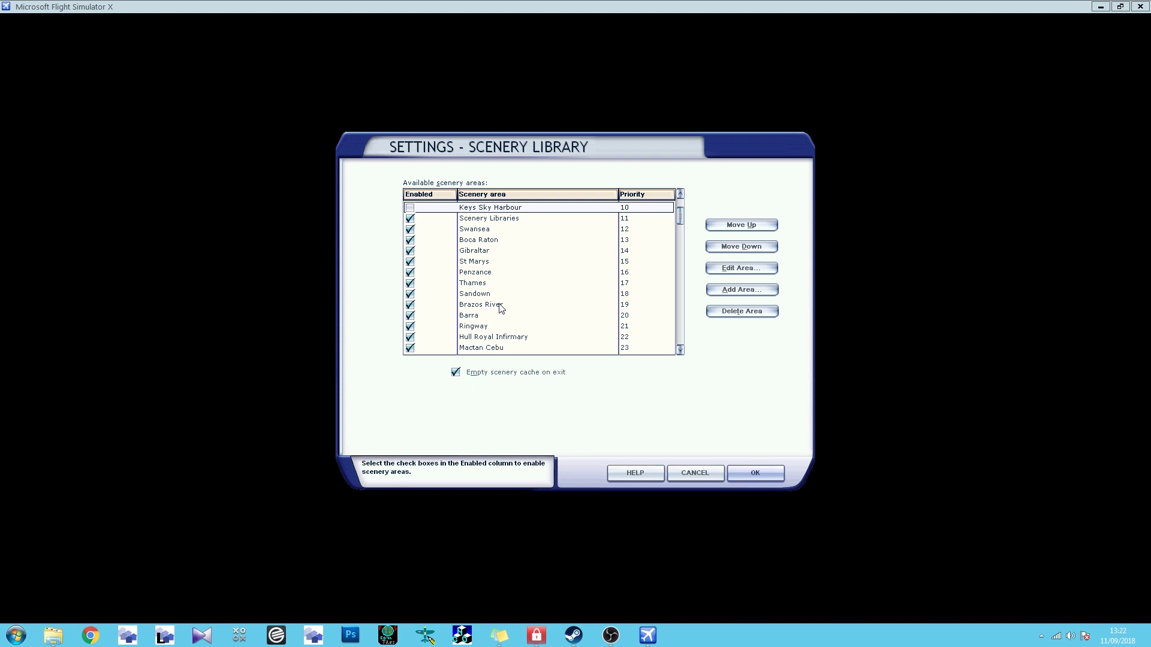
scroll(501, 308, "down", 1)
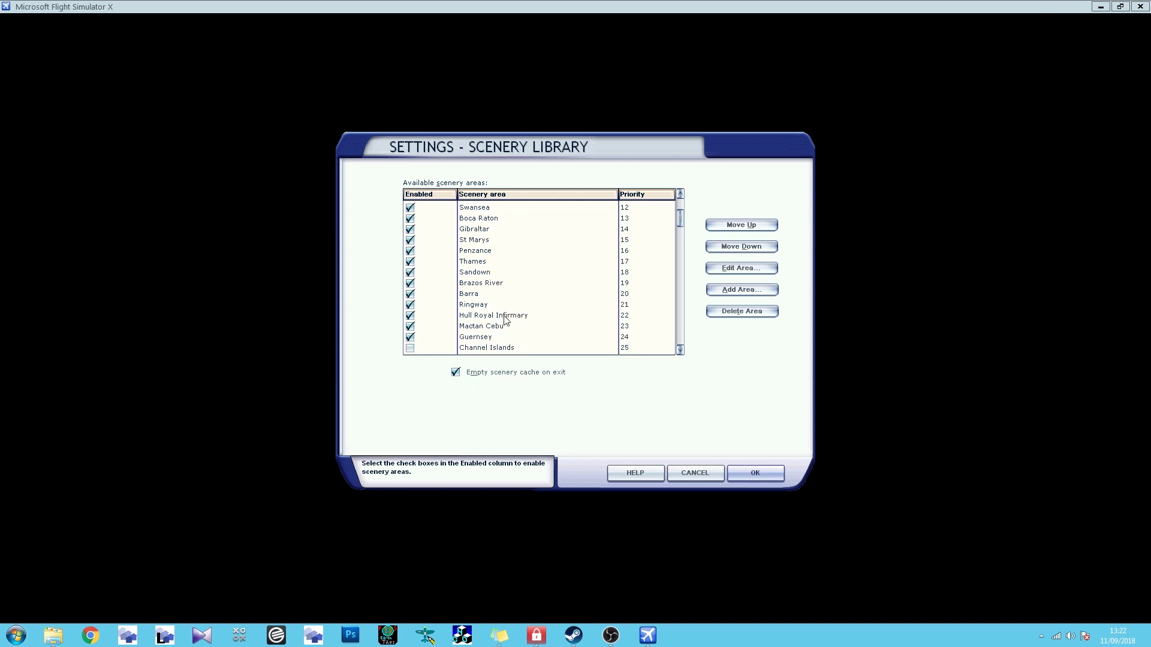
scroll(504, 321, "down", 1)
scroll(477, 327, "down", 1)
scroll(526, 331, "down", 1)
scroll(517, 321, "down", 1)
scroll(507, 325, "down", 1)
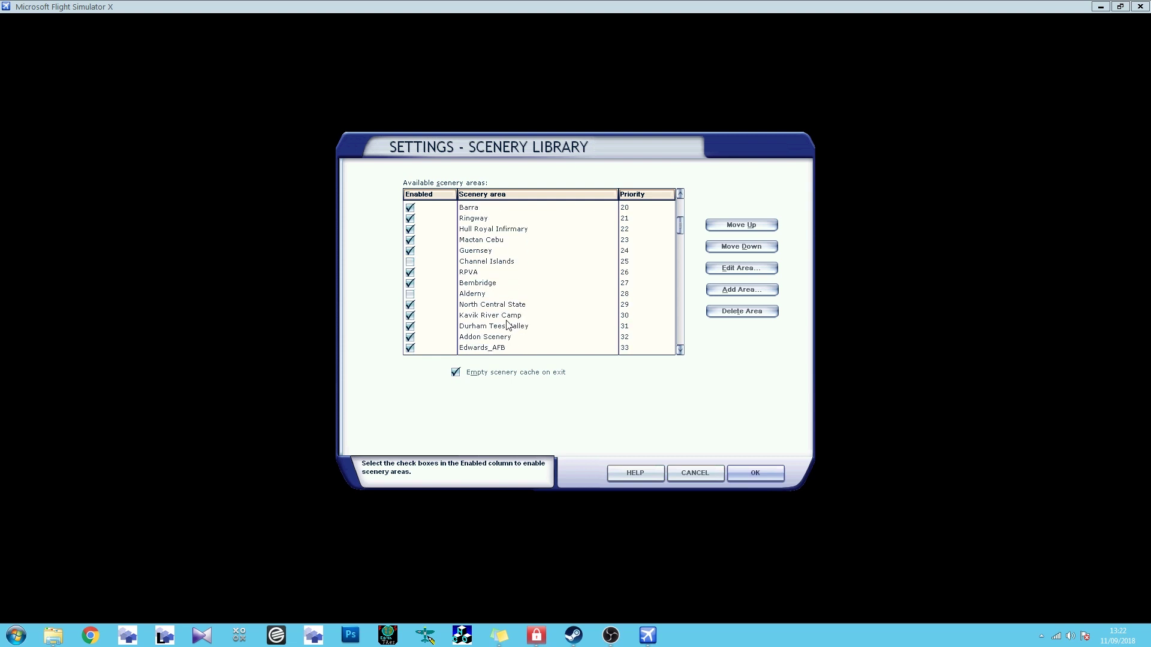
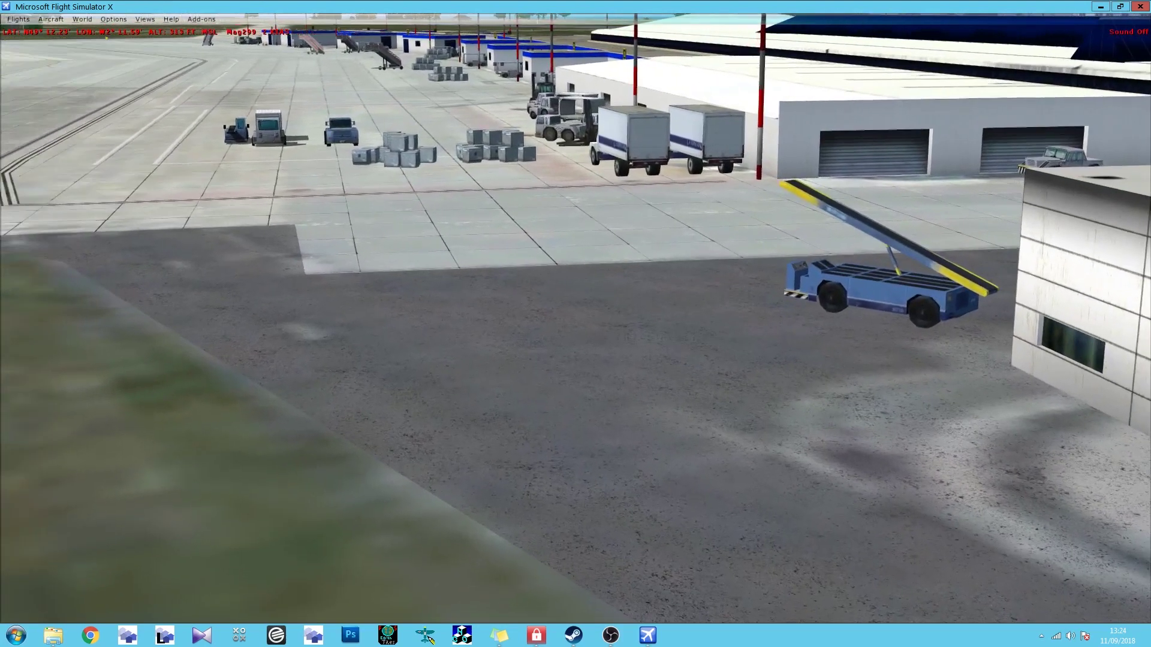
Step: Restore the simulator to a smaller window and adjust the aircraft's heading in slew mode
key("y")
left_click_drag(569, 7, 590, 52)
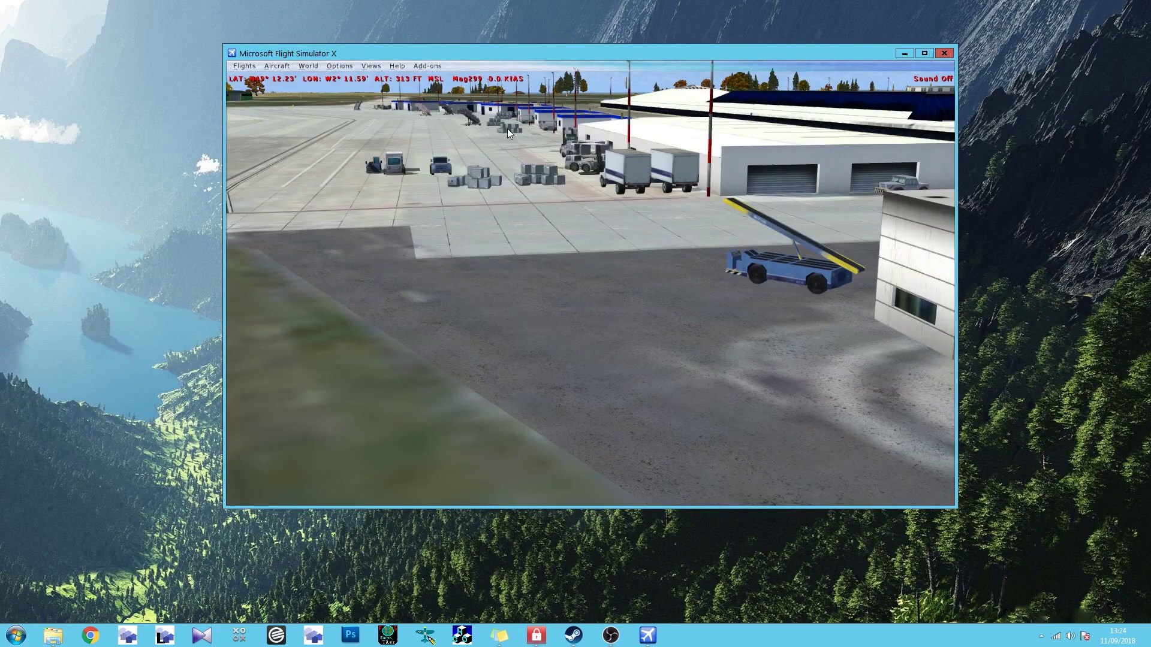
key("KP_1")
key("KP_3")
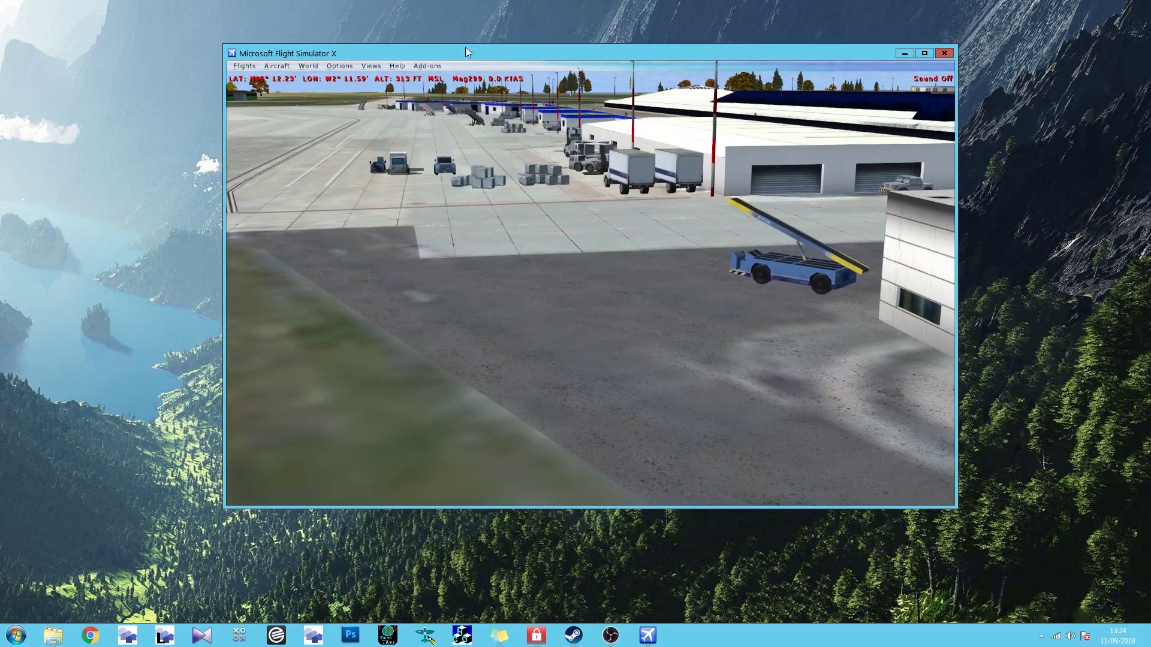
Step: Open Instant Scenery and select the third puddle object from the water test object.BGL library
left_click(427, 66)
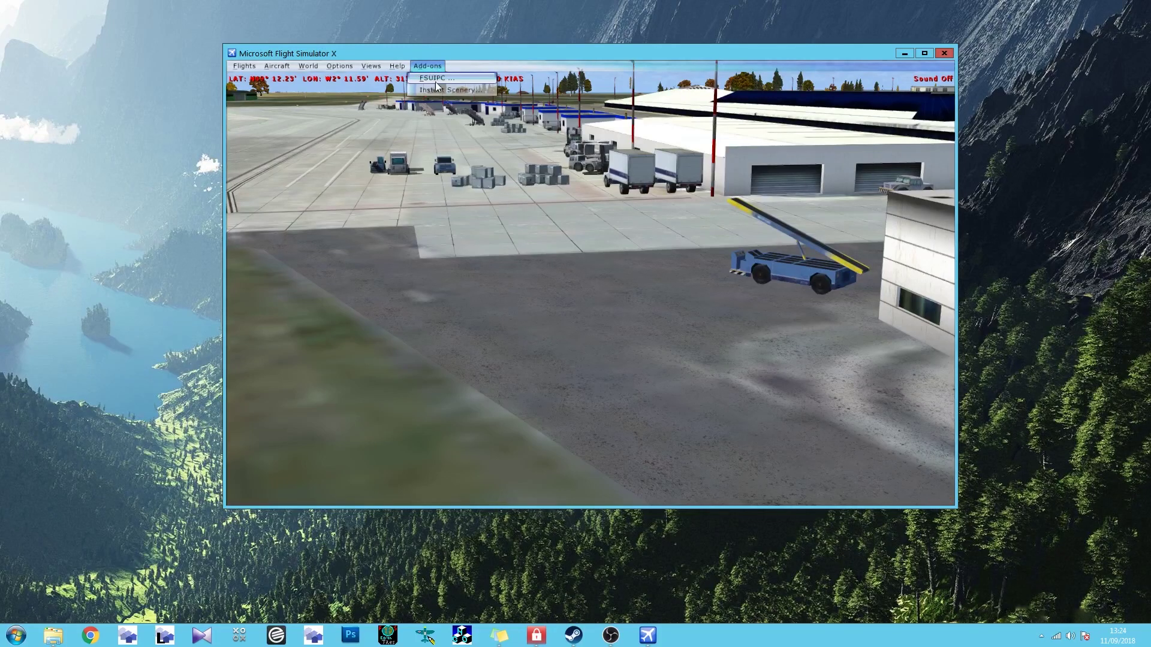
left_click(438, 91)
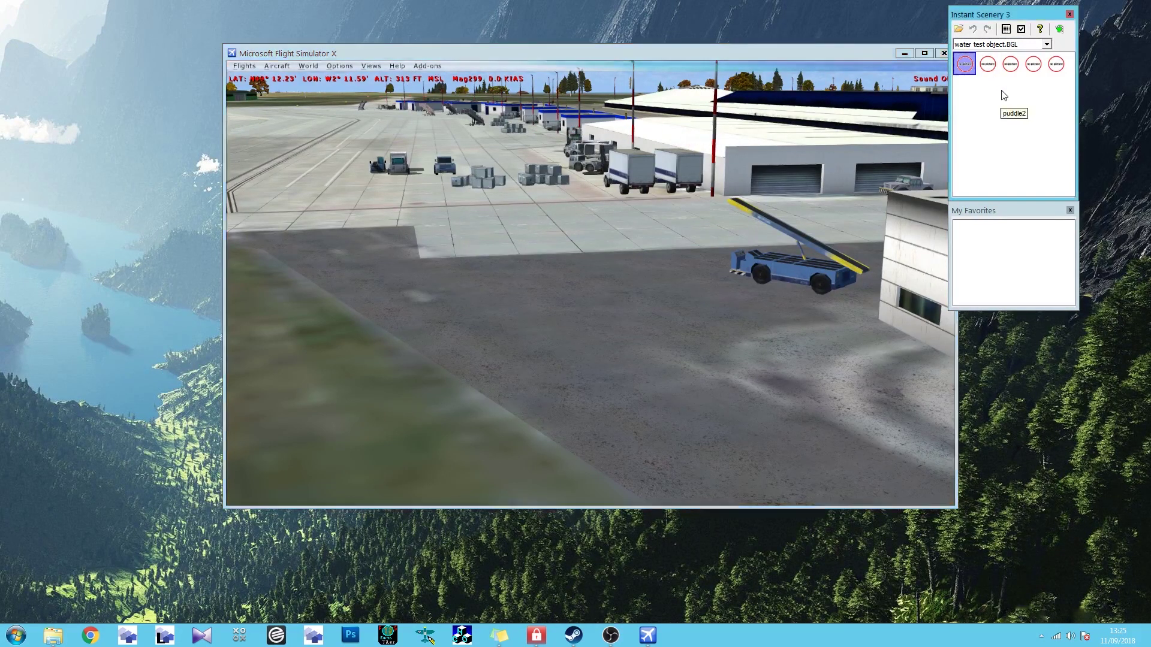
left_click(1010, 67)
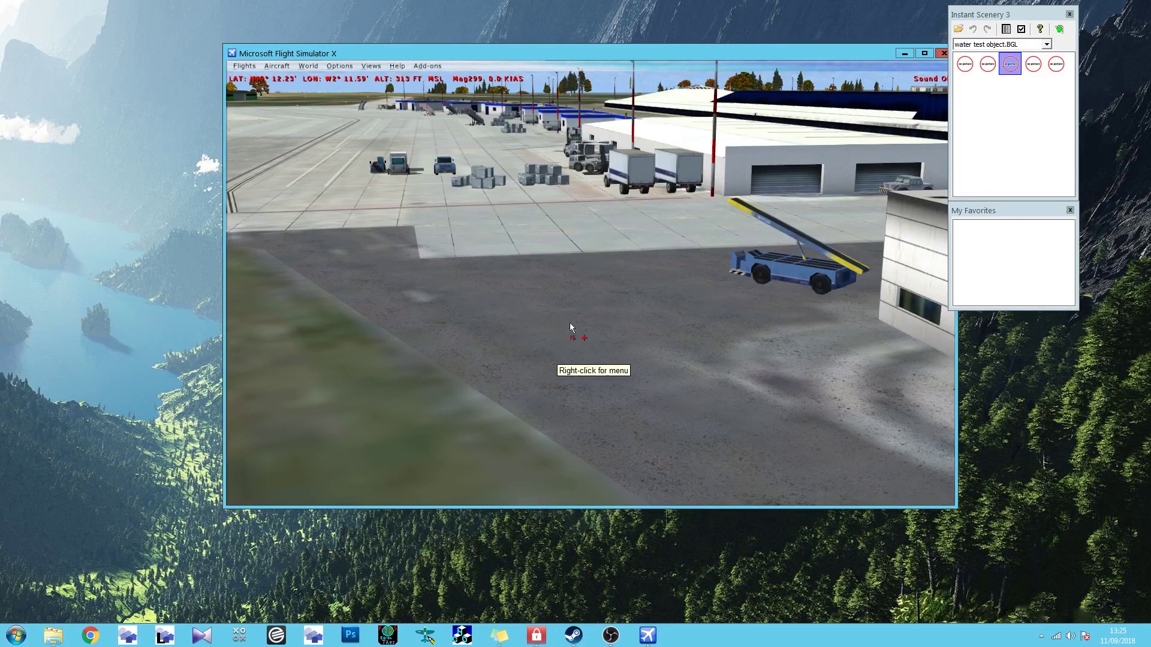
Step: Place the selected puddle on the dark tarmac near the baggage loader and save the new scenery file as standingwater2.bgl
left_click(542, 288)
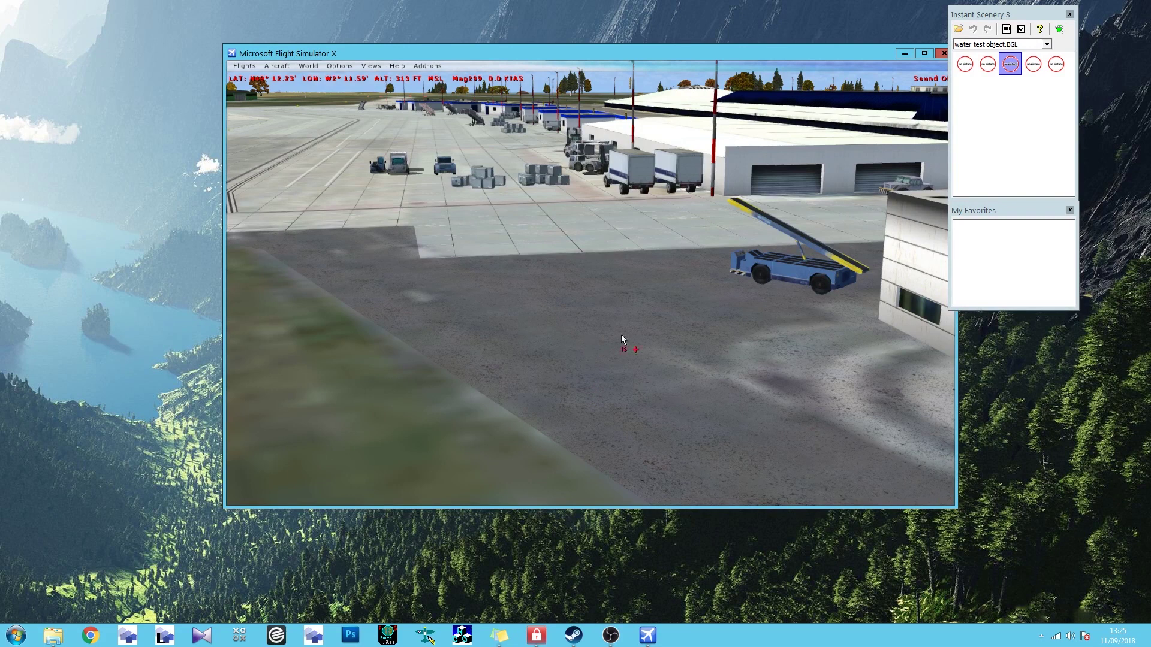
right_click(519, 262)
left_click(554, 283)
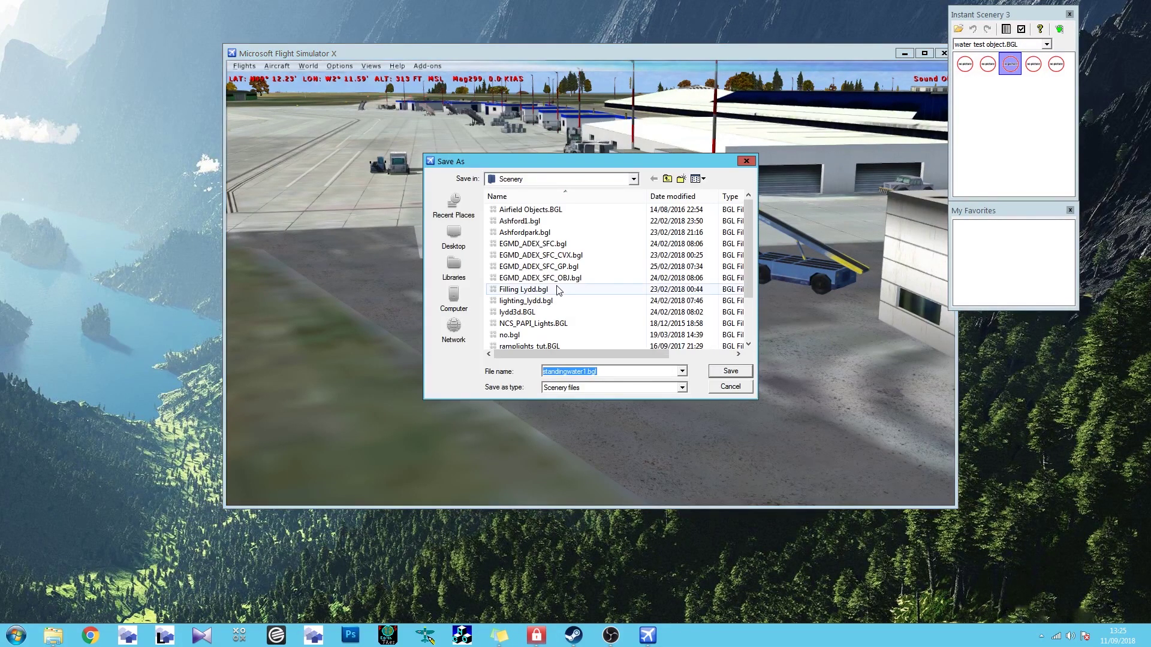
left_click(614, 371)
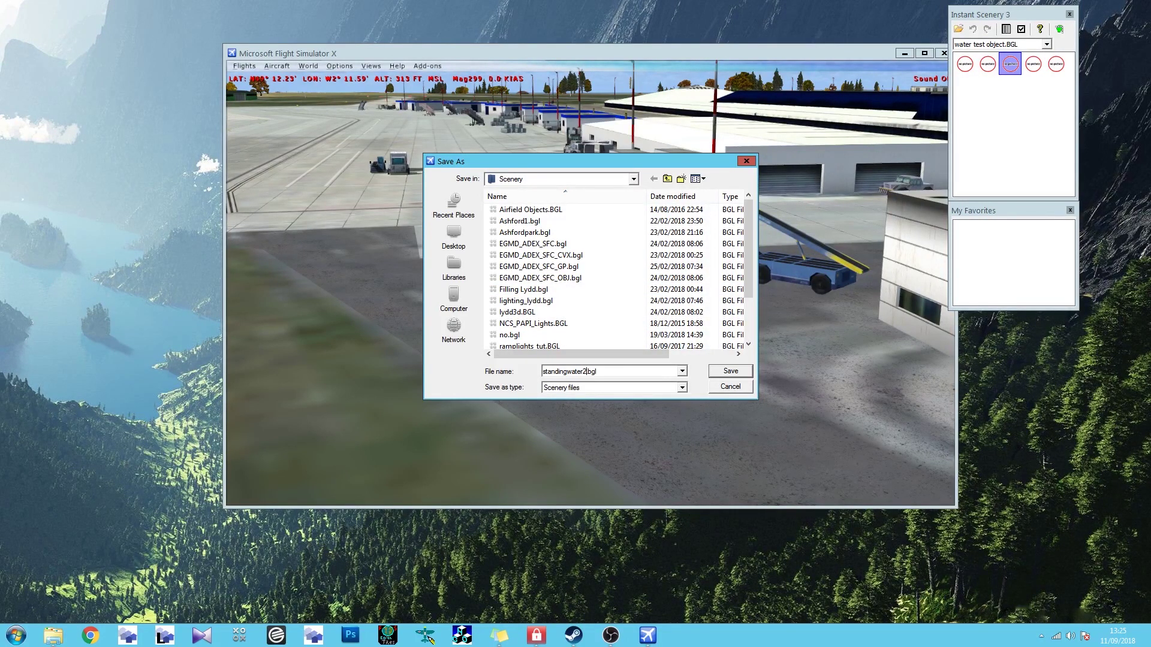
type("2")
key("Return")
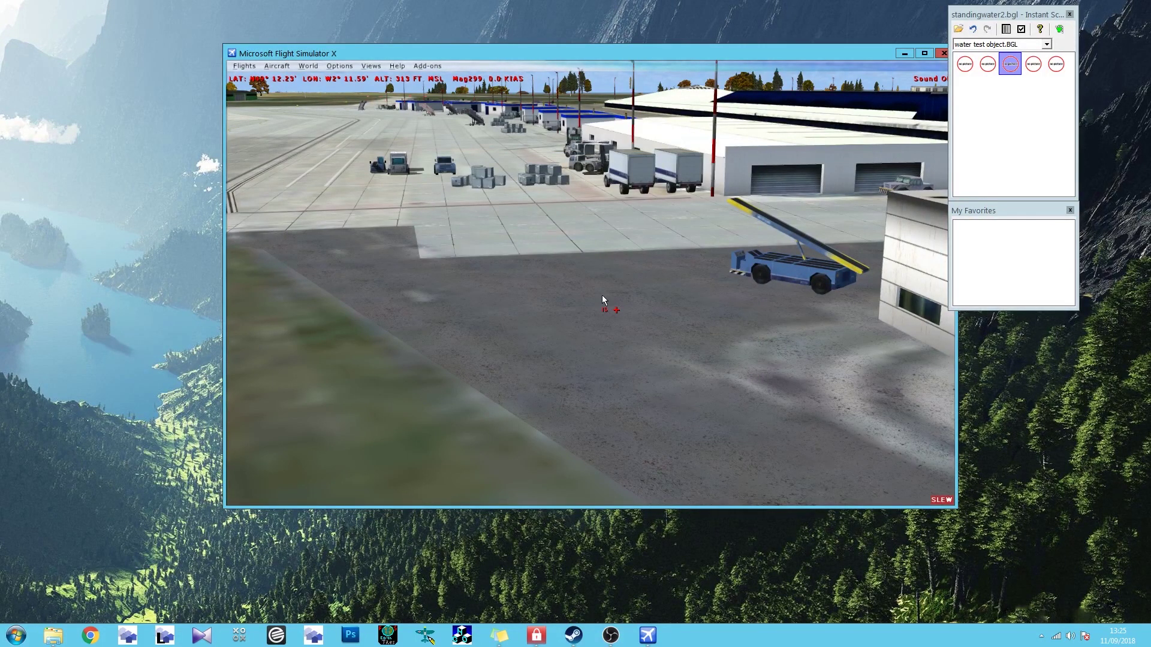
Step: Slew over to the concrete apron and place the waterpuddle0 object on it
key("Left")
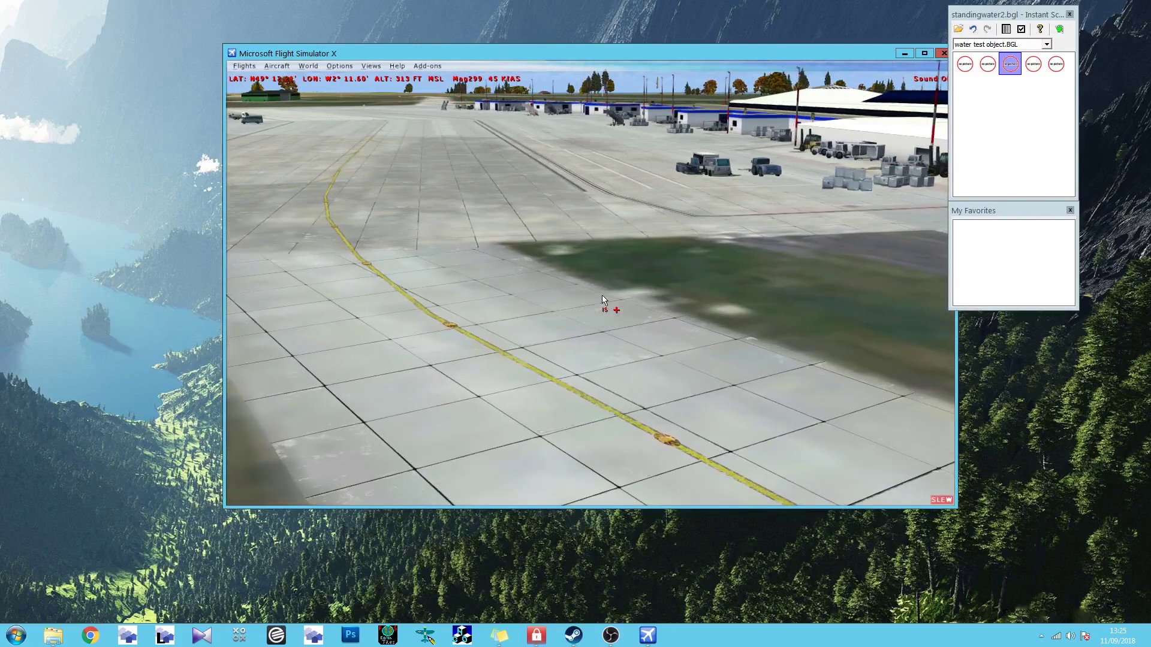
key("Up")
left_click(988, 63)
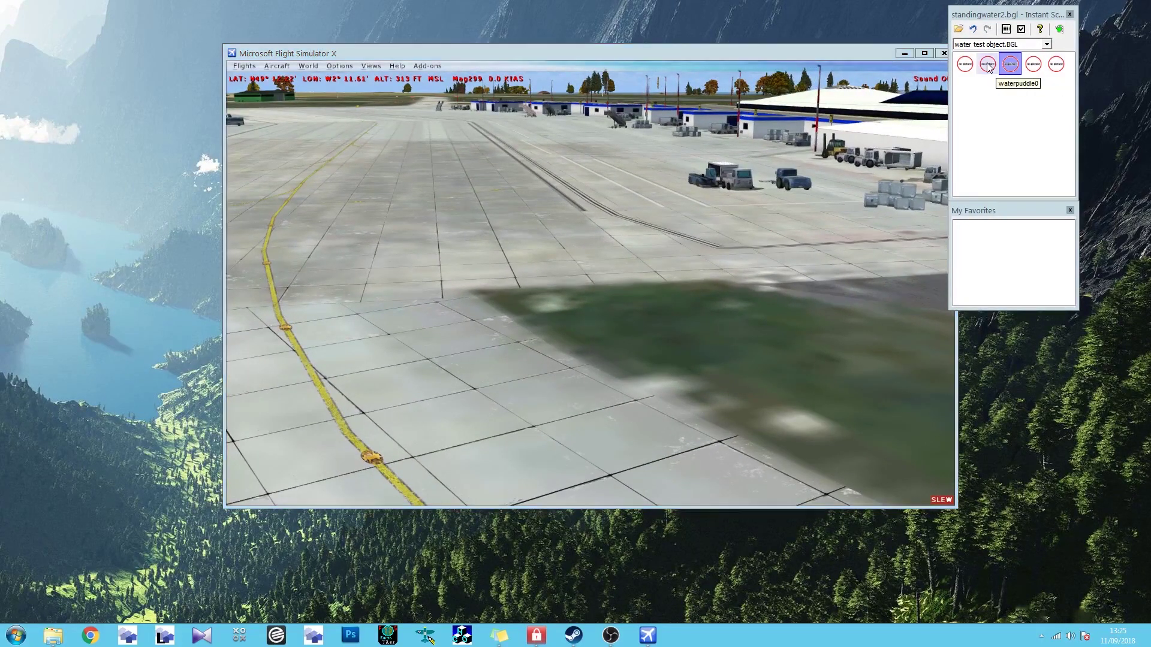
right_click(506, 210)
left_click(529, 218)
Step: Place the fourth puddle object from the library on the ground at the near side of the apron
left_click(1032, 67)
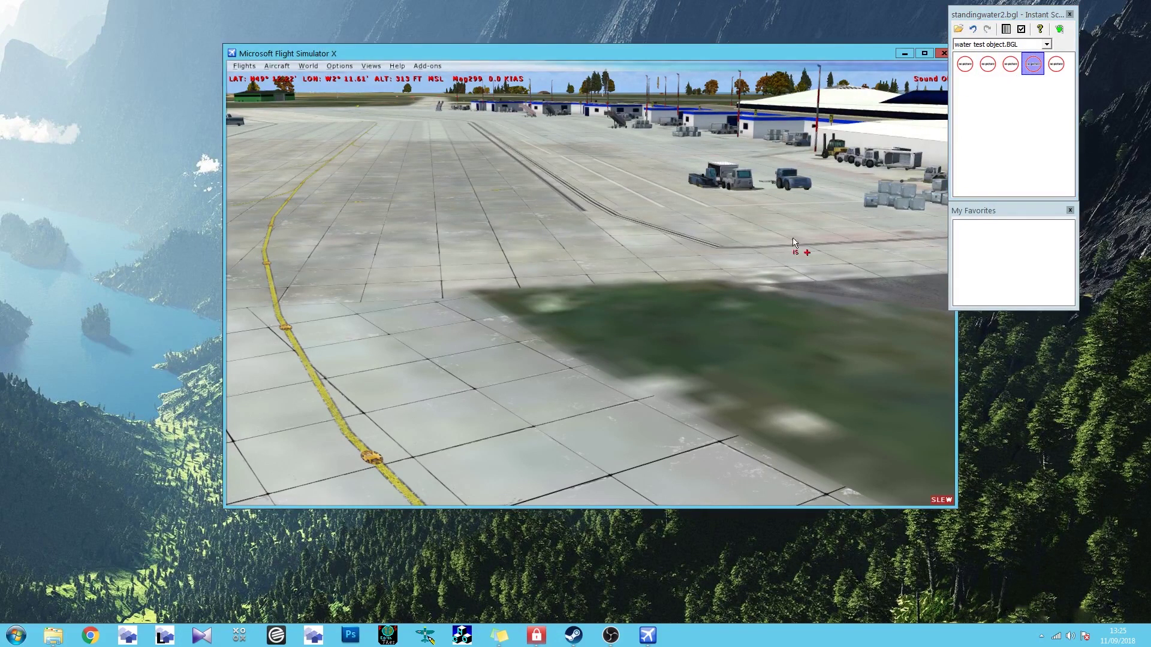
right_click(688, 435)
left_click(716, 443)
Step: Place the fifth puddle object on the tarmac near the control tower and close Instant Scenery
key("KP_6")
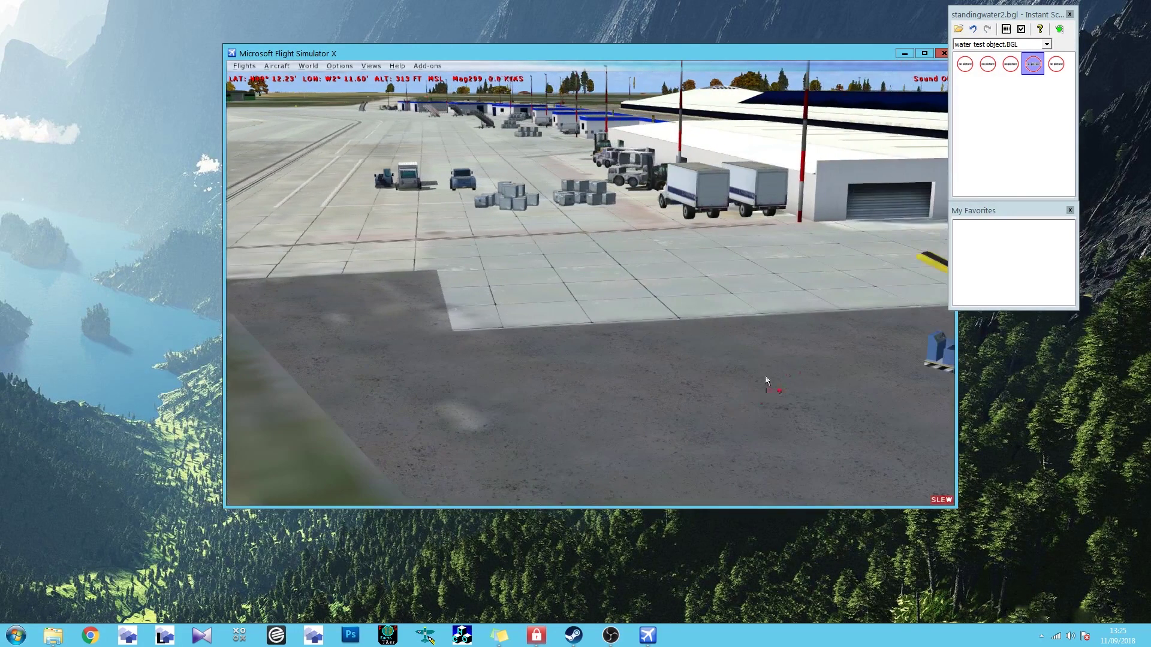
left_click(1056, 63)
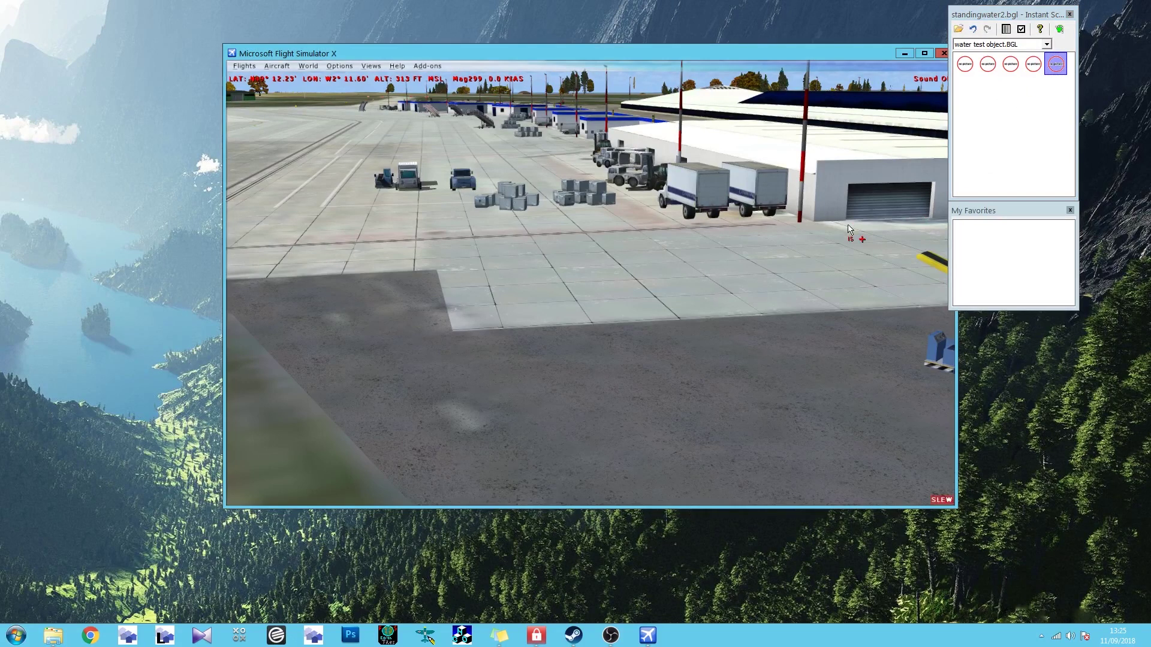
key("KP_2")
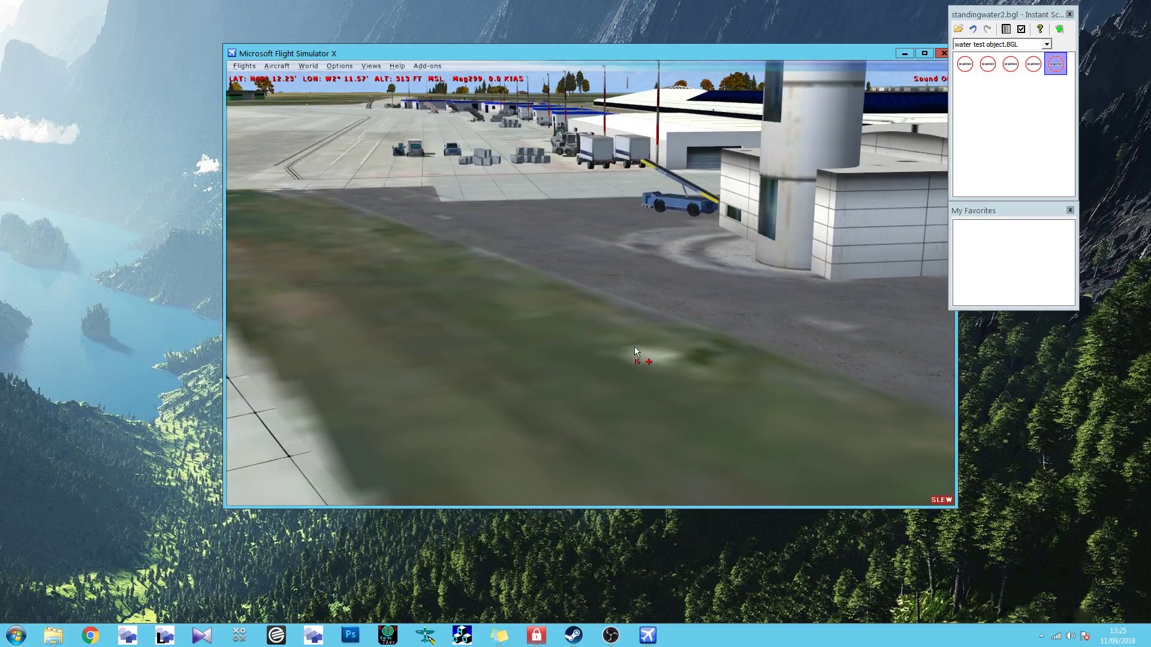
right_click(913, 339)
key("Escape")
left_click(1069, 14)
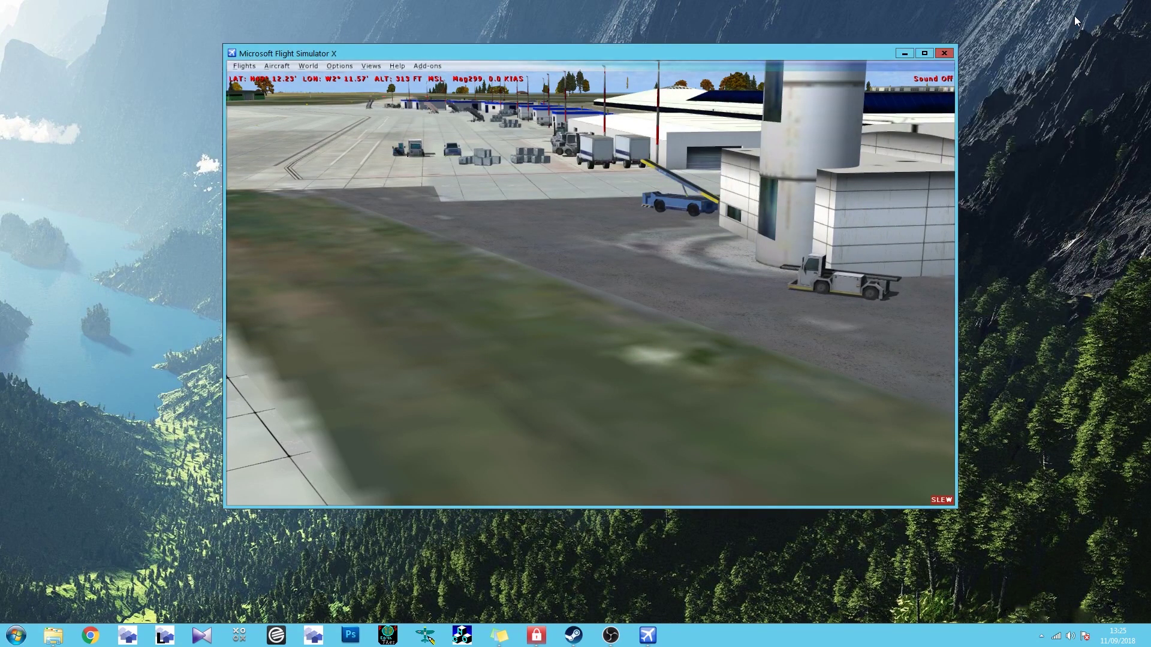
Step: In the display traffic settings, set both airline and general aviation traffic density to 15%
left_click(307, 66)
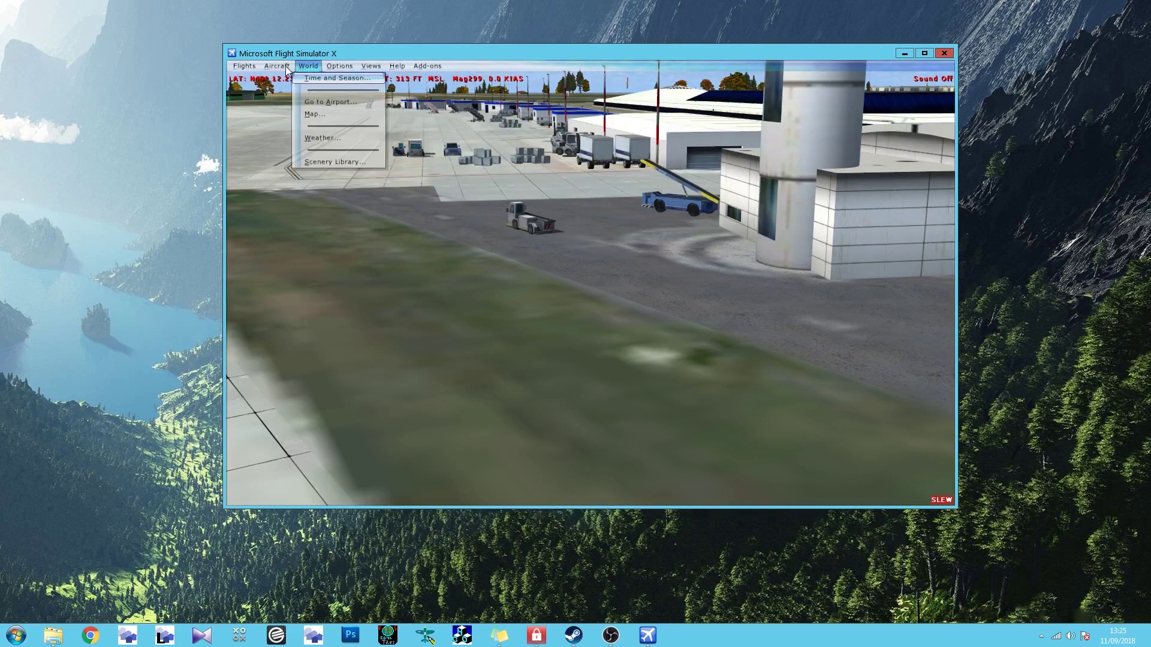
mouse_move(285, 66)
mouse_move(341, 70)
mouse_move(366, 174)
left_click(429, 177)
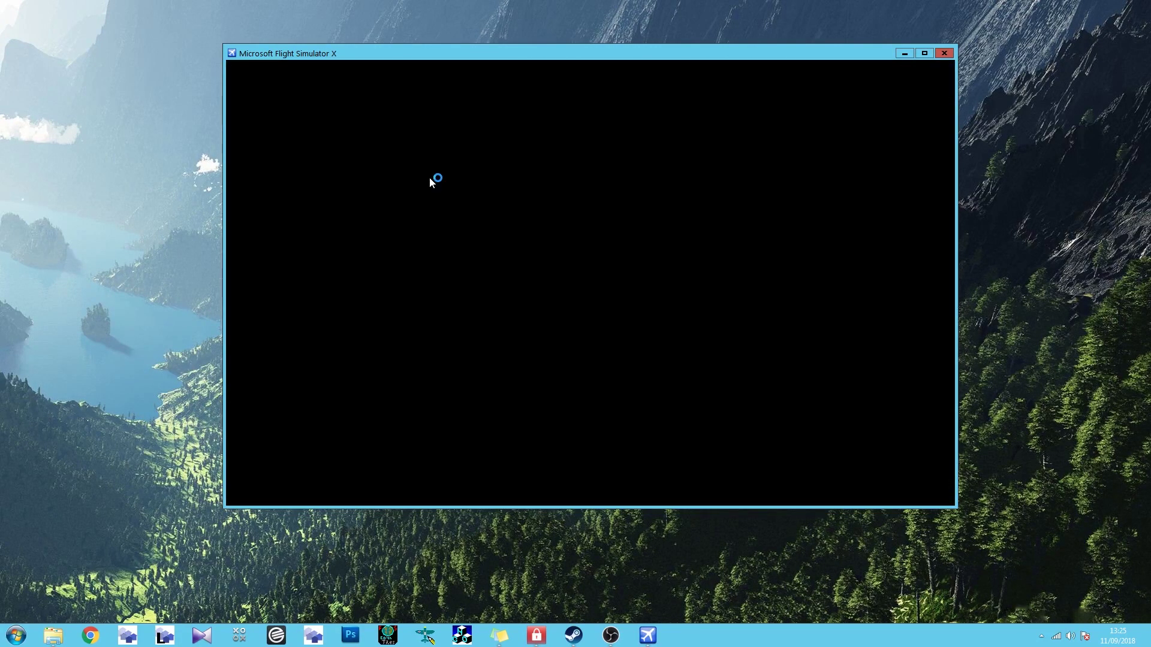
left_click(580, 140)
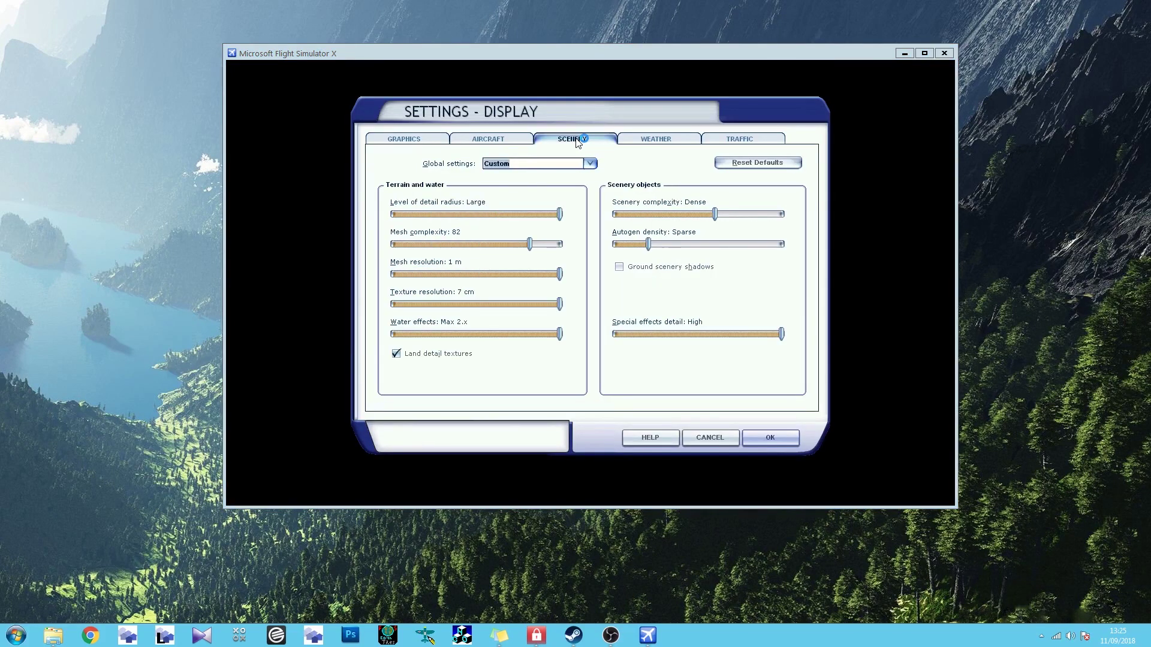
left_click(748, 140)
left_click_drag(530, 214, 414, 214)
left_click_drag(531, 256, 413, 256)
Step: Set airport vehicle density to None and road vehicles to 0%, and apply the traffic settings
left_click_drag(530, 298, 419, 300)
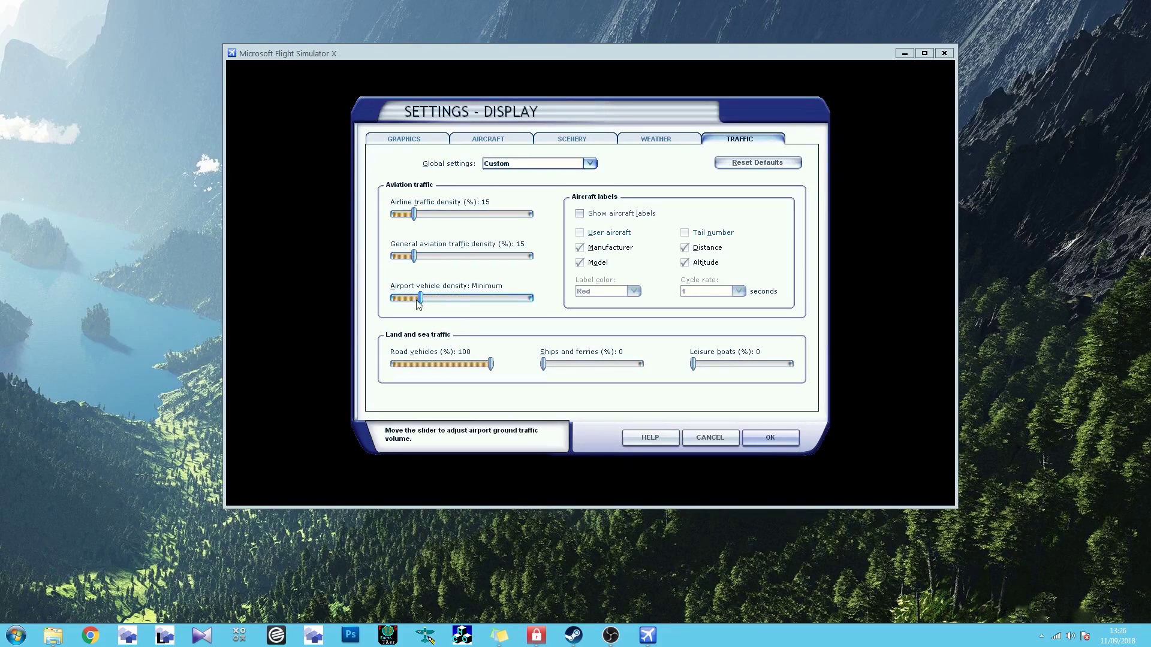
left_click_drag(490, 364, 394, 364)
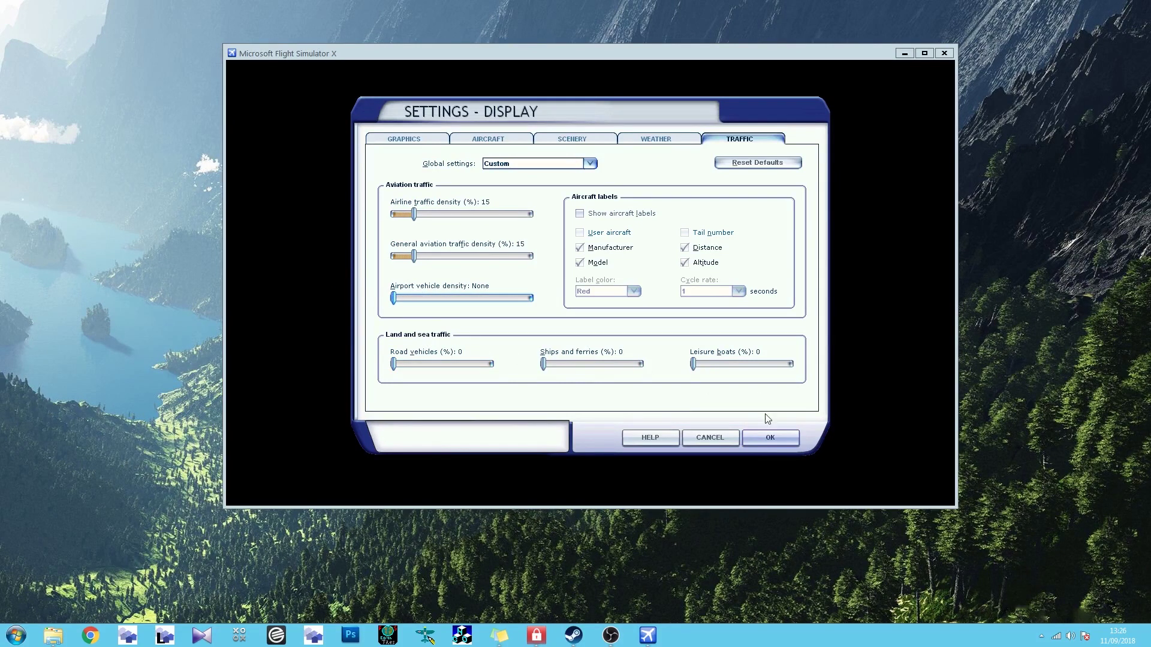
left_click(769, 438)
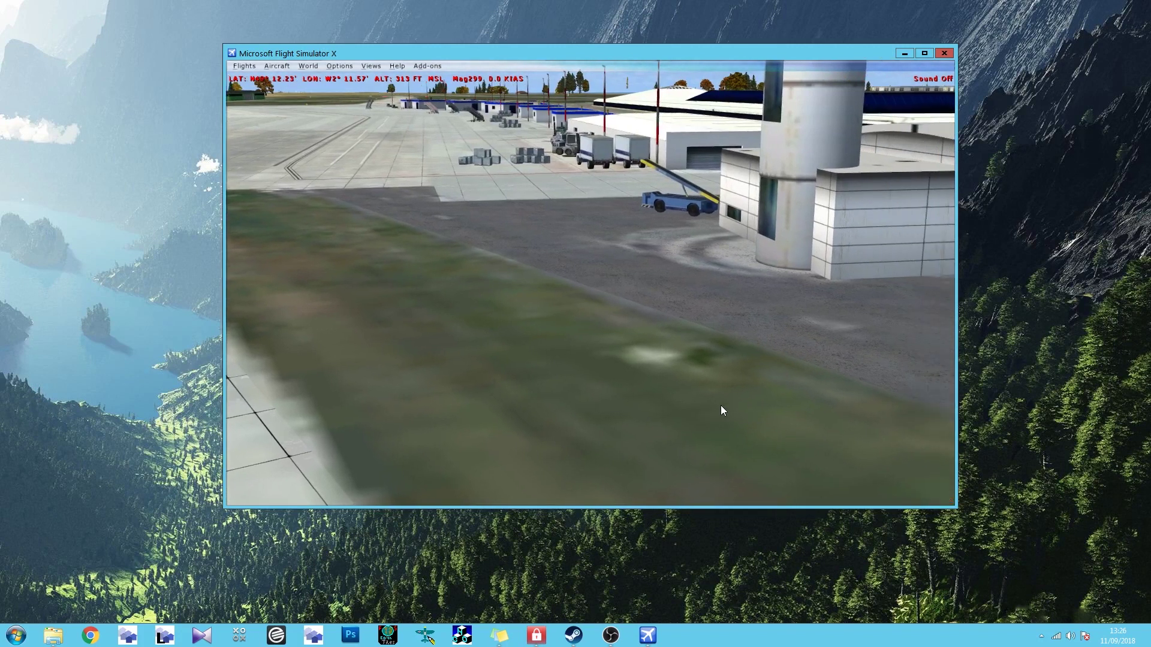
Step: Change the weather theme to Gray and Rainy
left_click(303, 67)
left_click(329, 140)
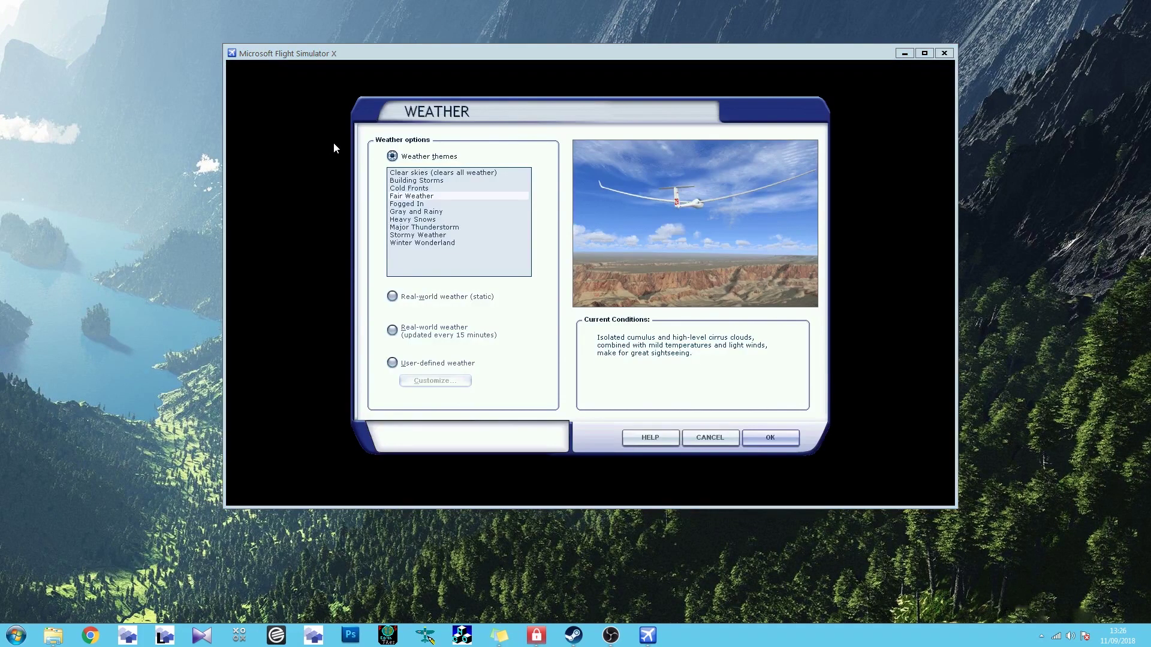
left_click(408, 211)
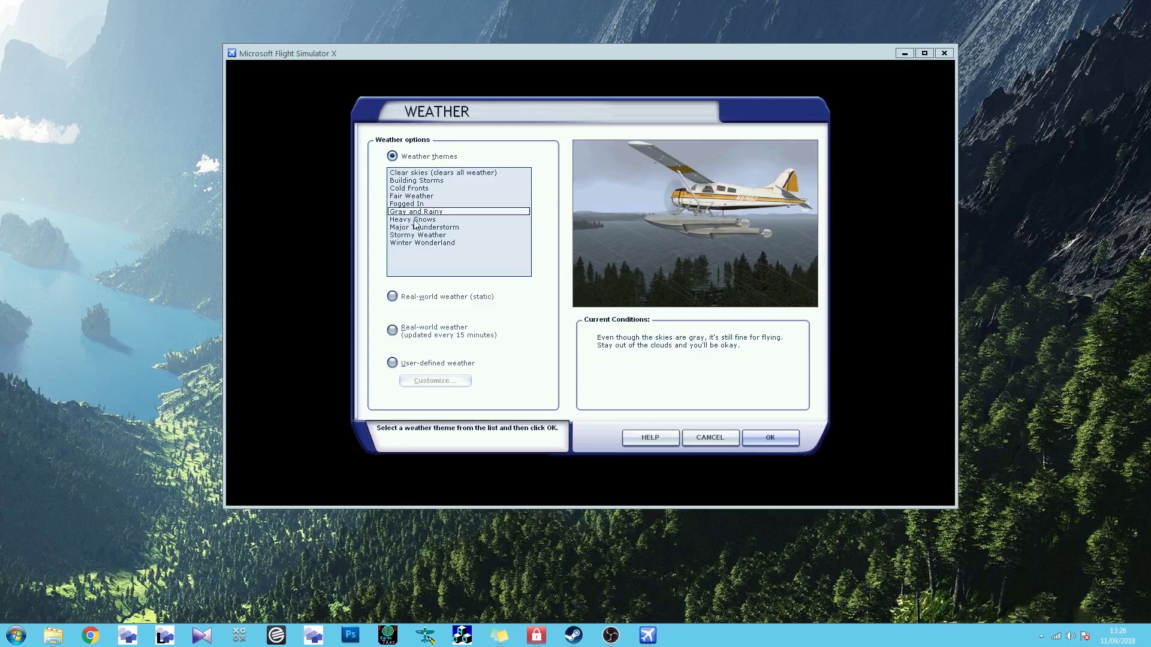
left_click(777, 440)
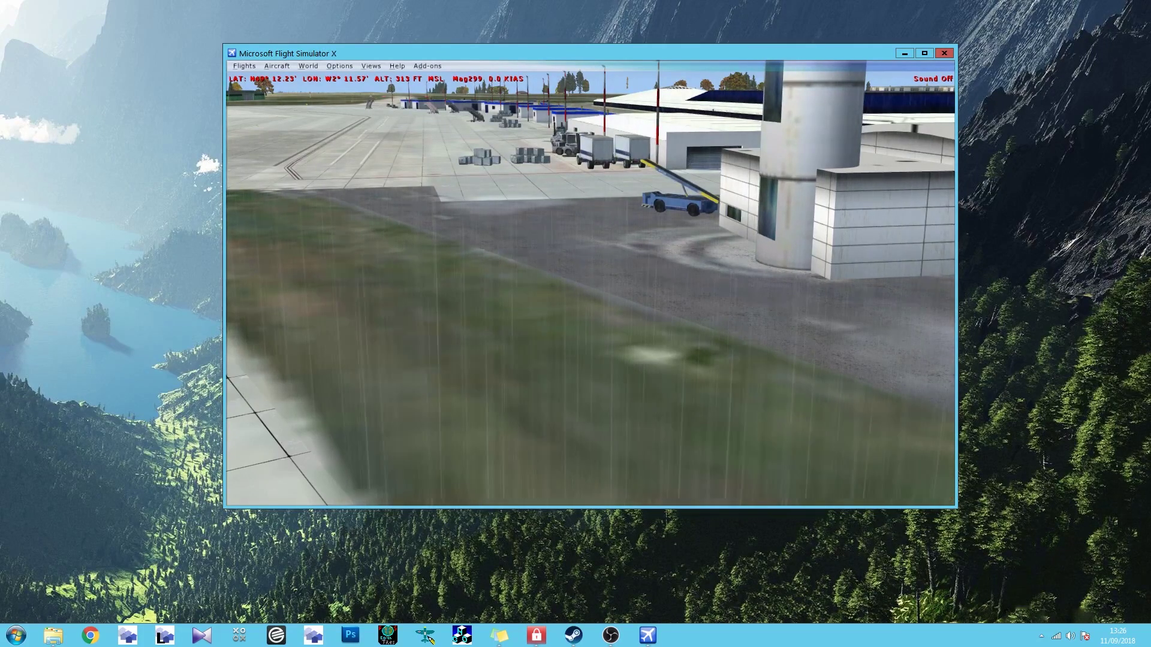
Step: Slew across the tarmac and concrete apron to examine the placed puddles in the rain
key("KP_8")
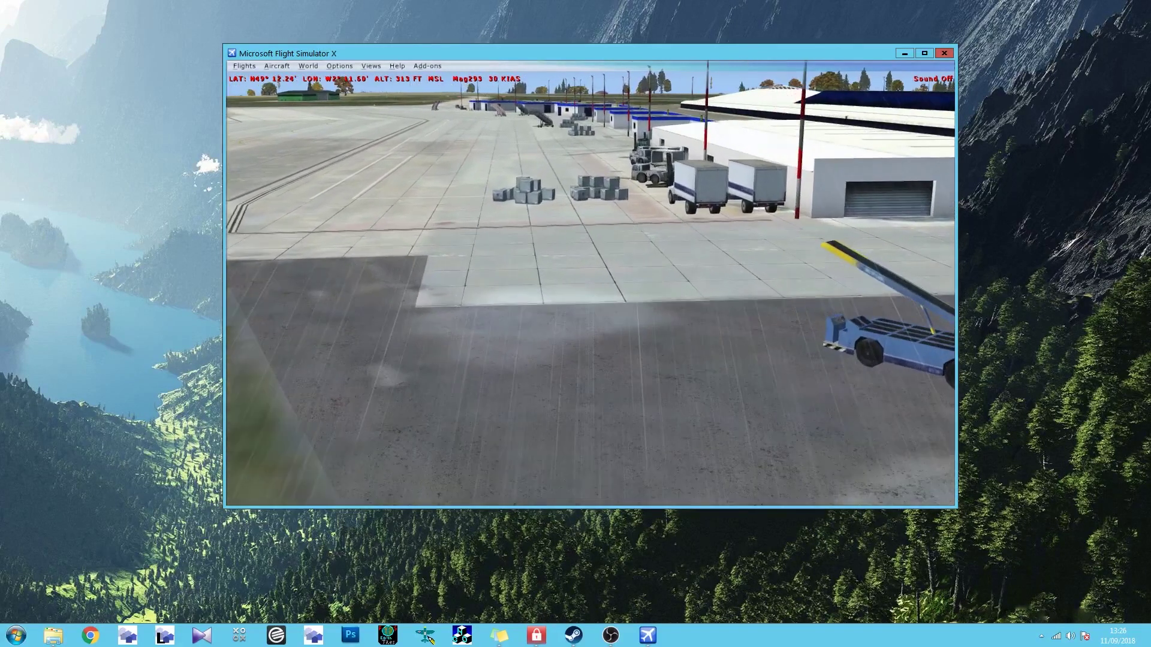
key("KP_5")
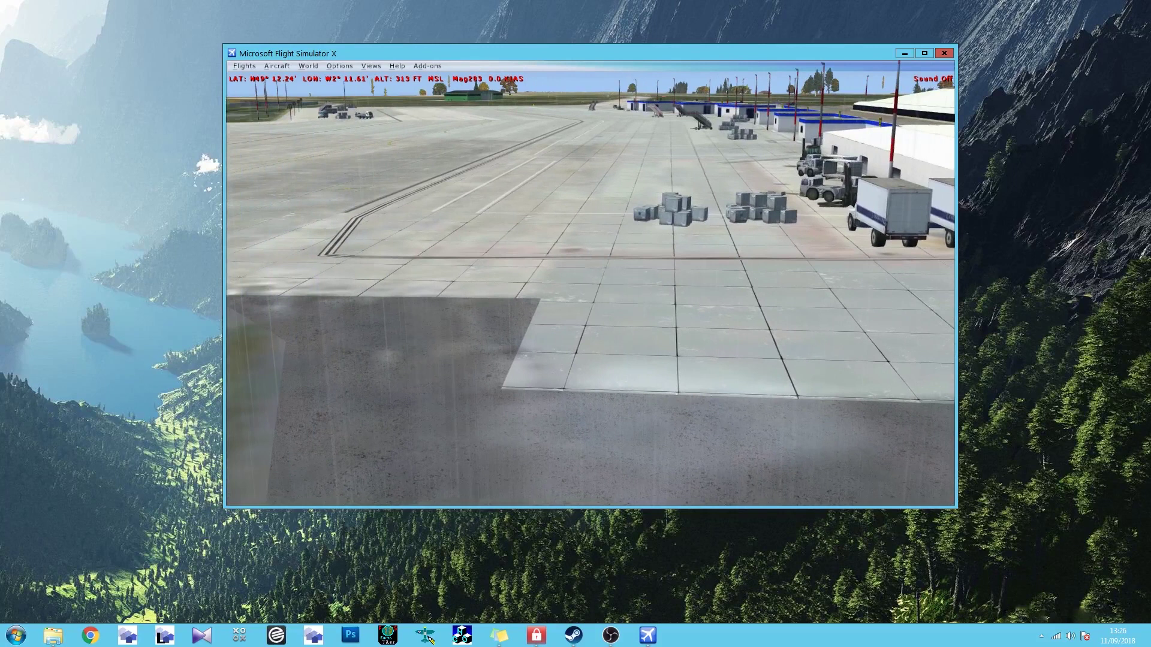
key("KP_8")
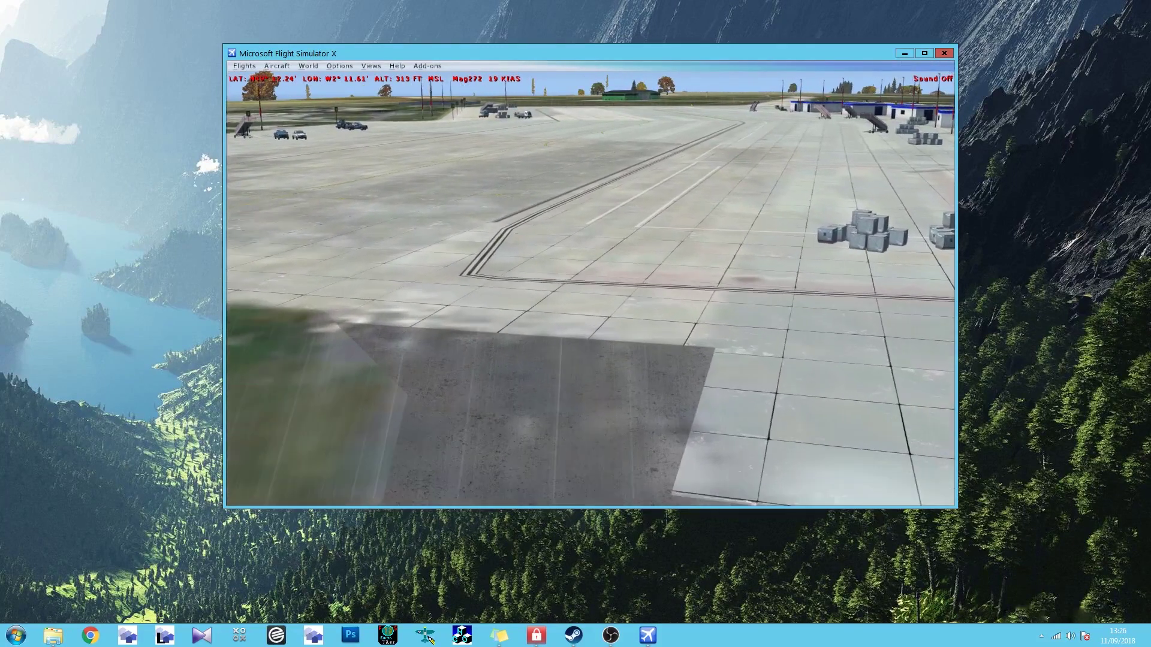
key("KP_6")
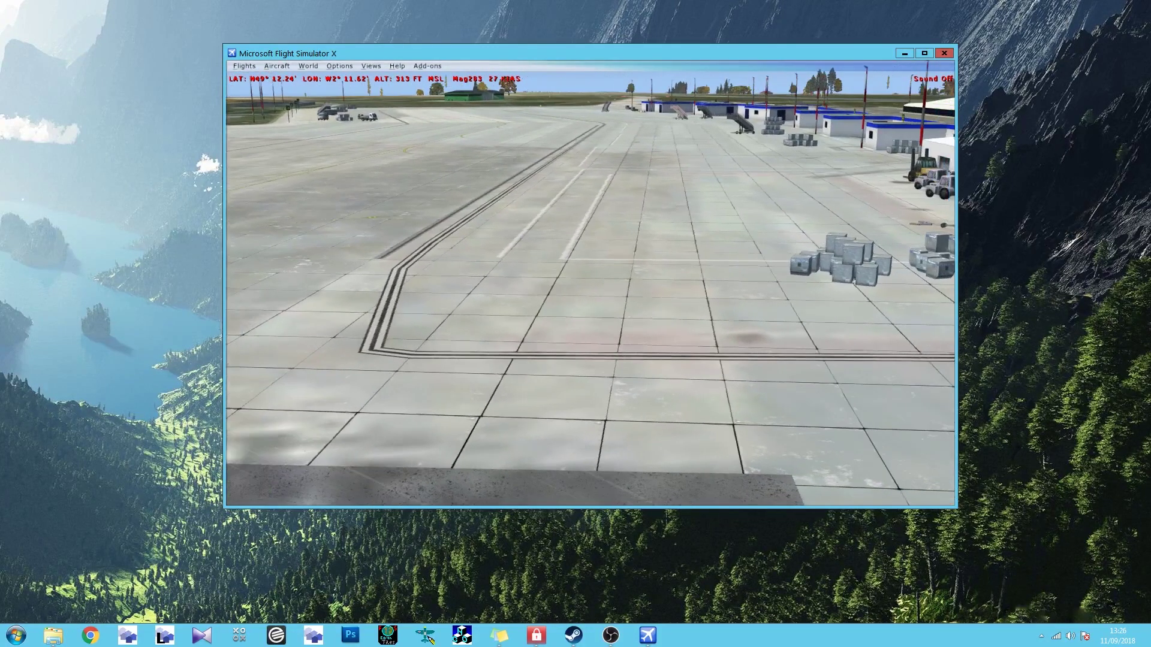
key("KP_4")
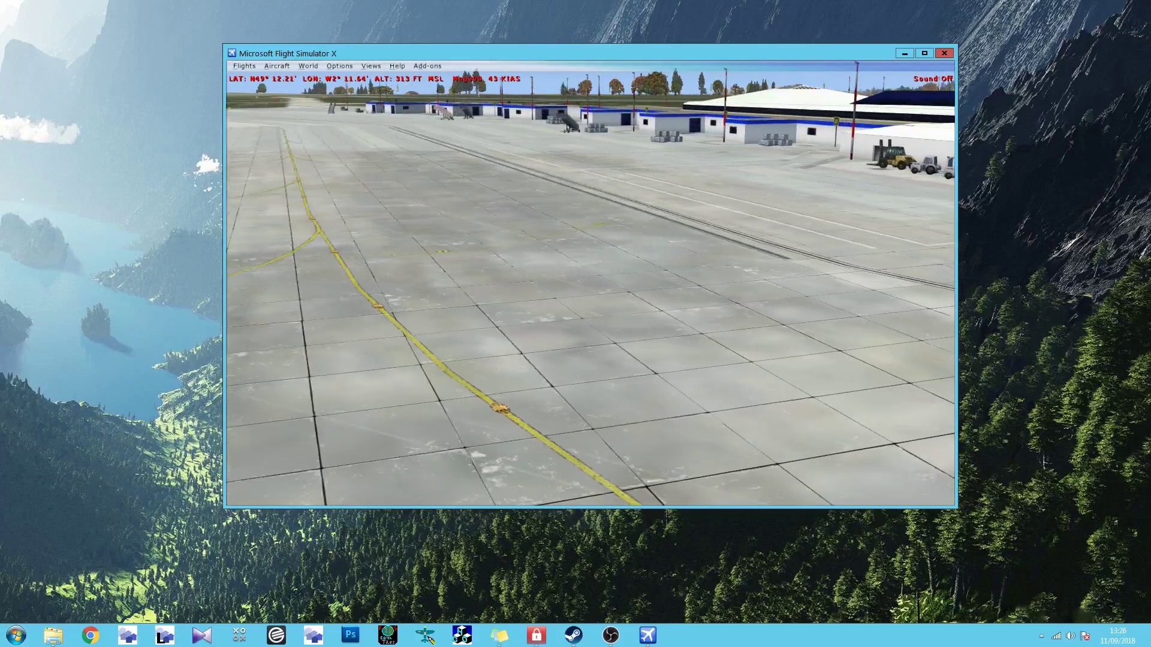
key("KP_5")
Step: Place another waterpuddle0 object on the grass beside the curved taxiway and close Instant Scenery
key("KP_3")
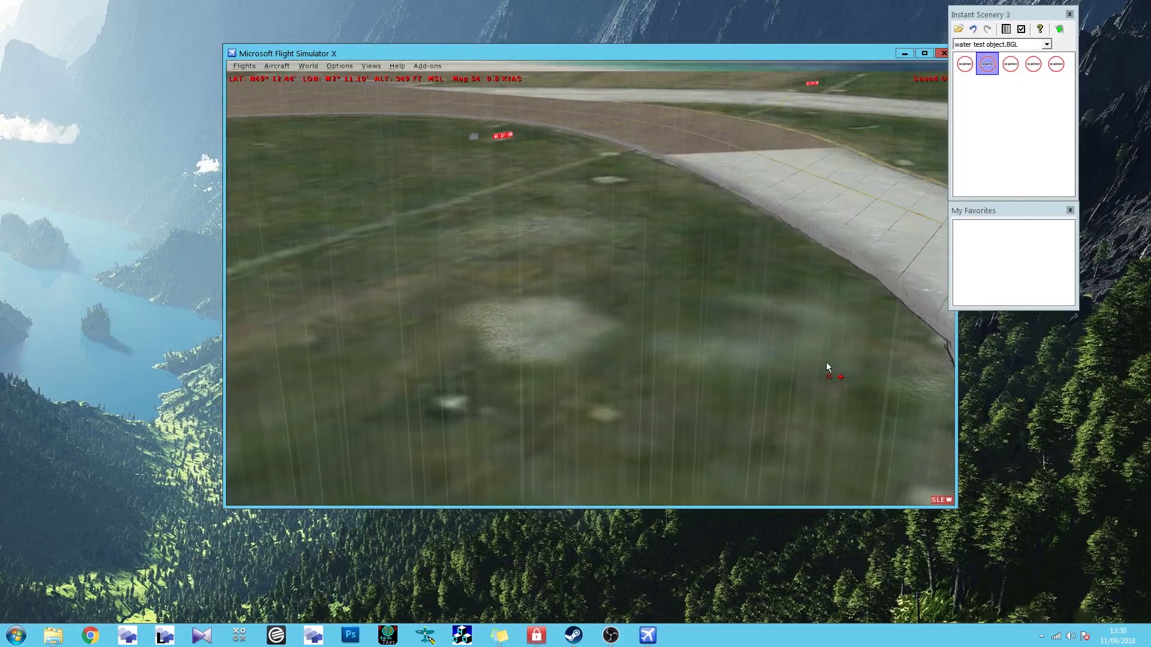
right_click(836, 379)
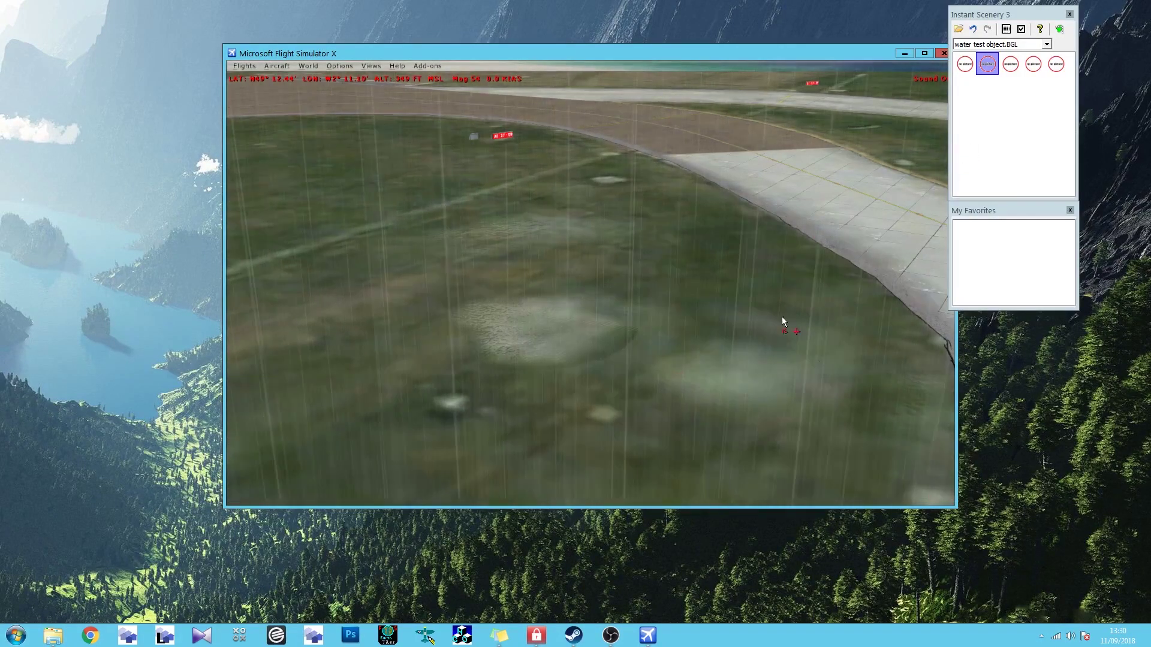
left_click(1069, 14)
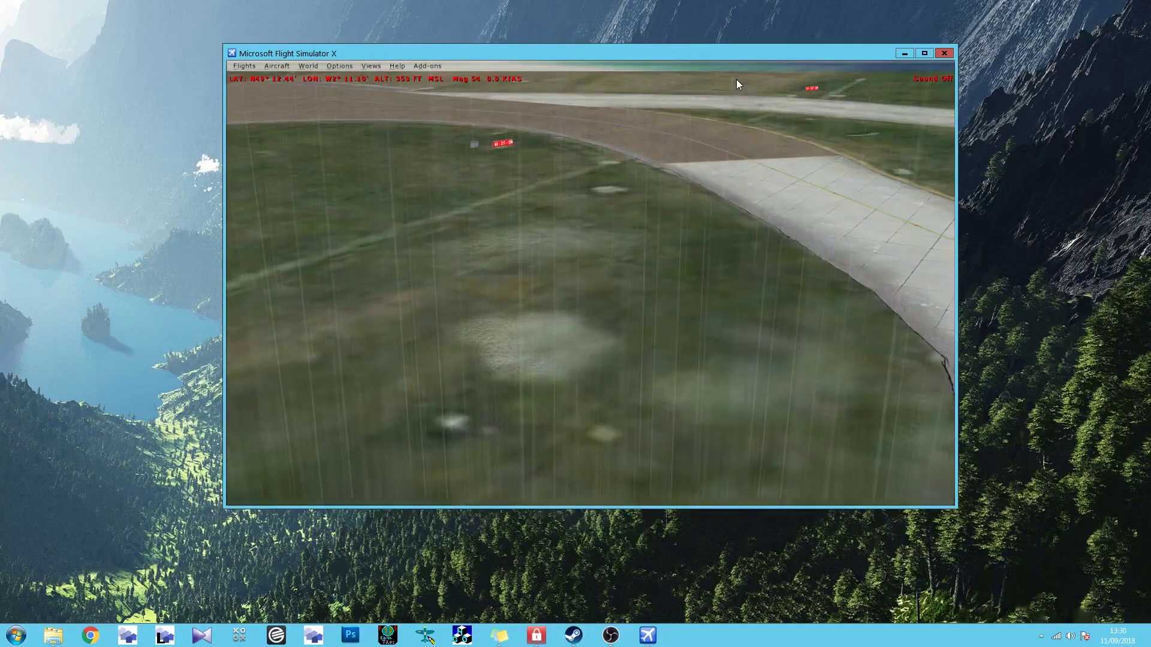
Step: Slew down close to the grass and move over the puddles to examine their rippled water surface
key("a")
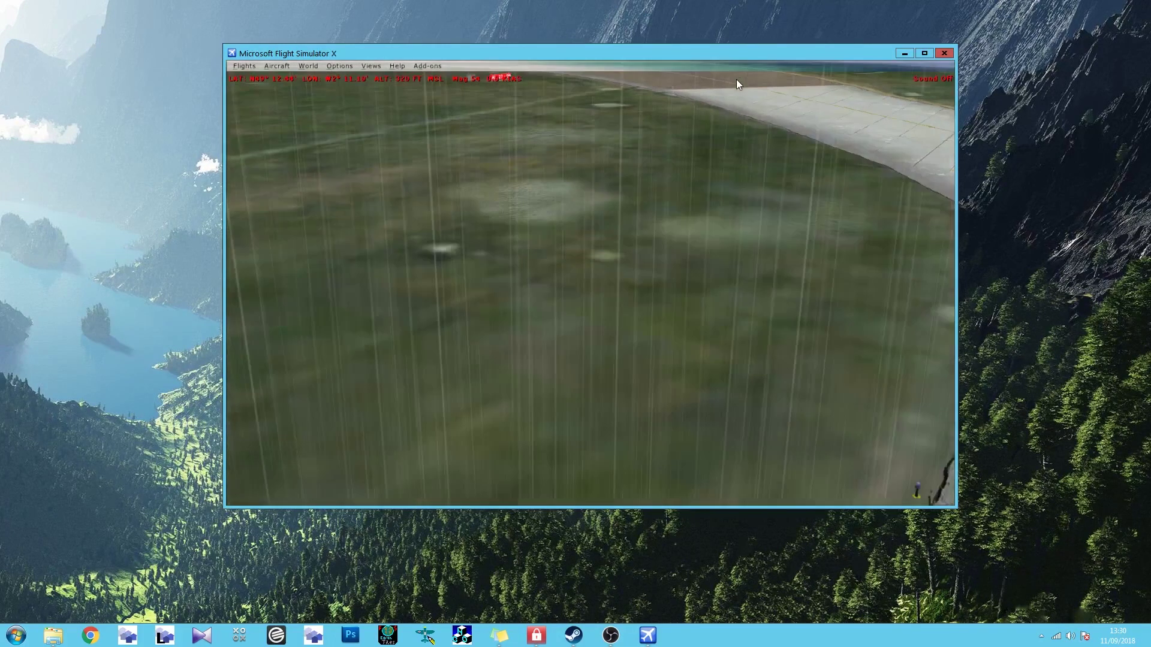
key("KP_8")
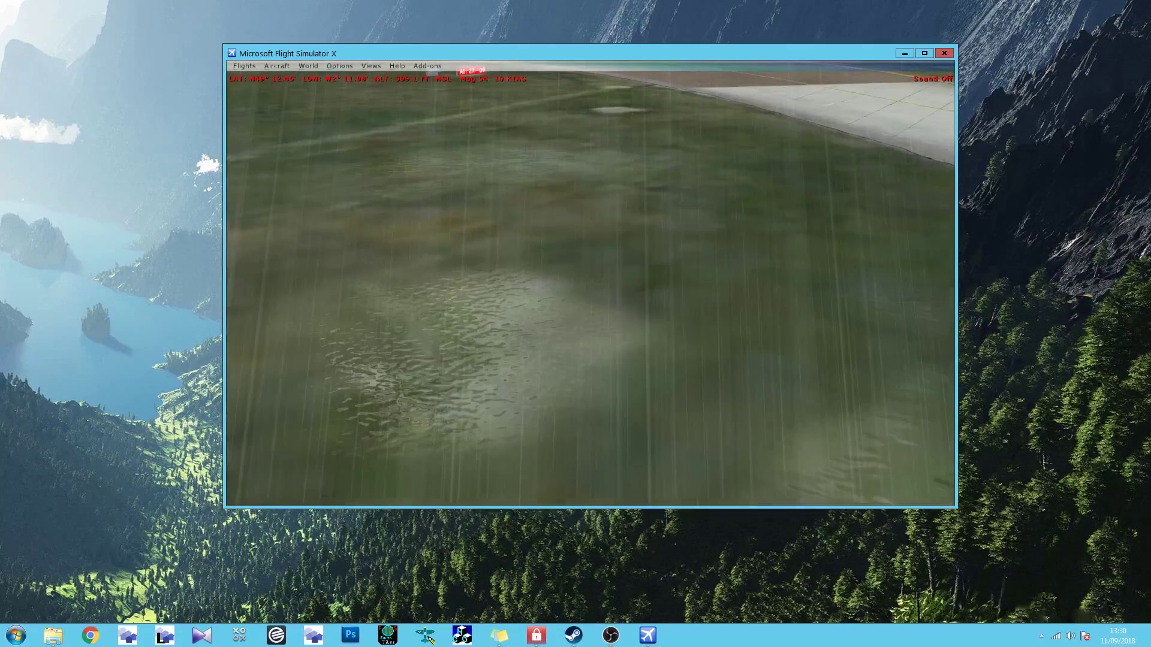
key("KP_1")
key("KP_8")
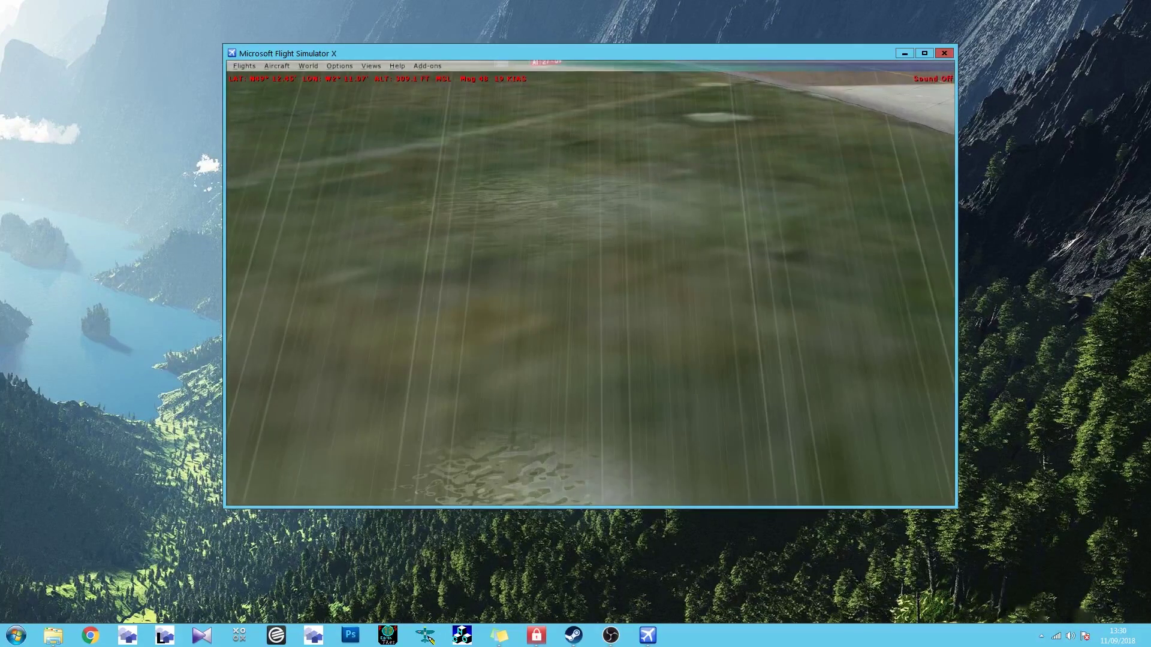
key("KP_3")
key("KP_8")
key("KP_5")
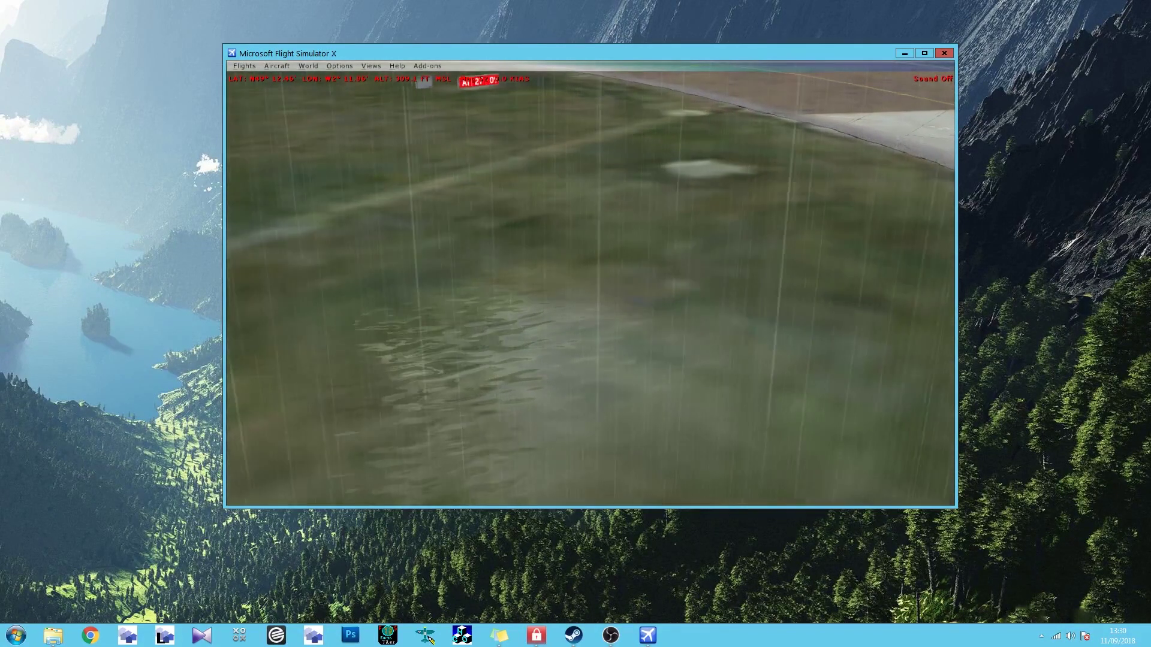
Step: Slew over the grass puddles and onto the concrete taxiway to examine the rainy surfaces, and open Instant Scenery
key("KP_3")
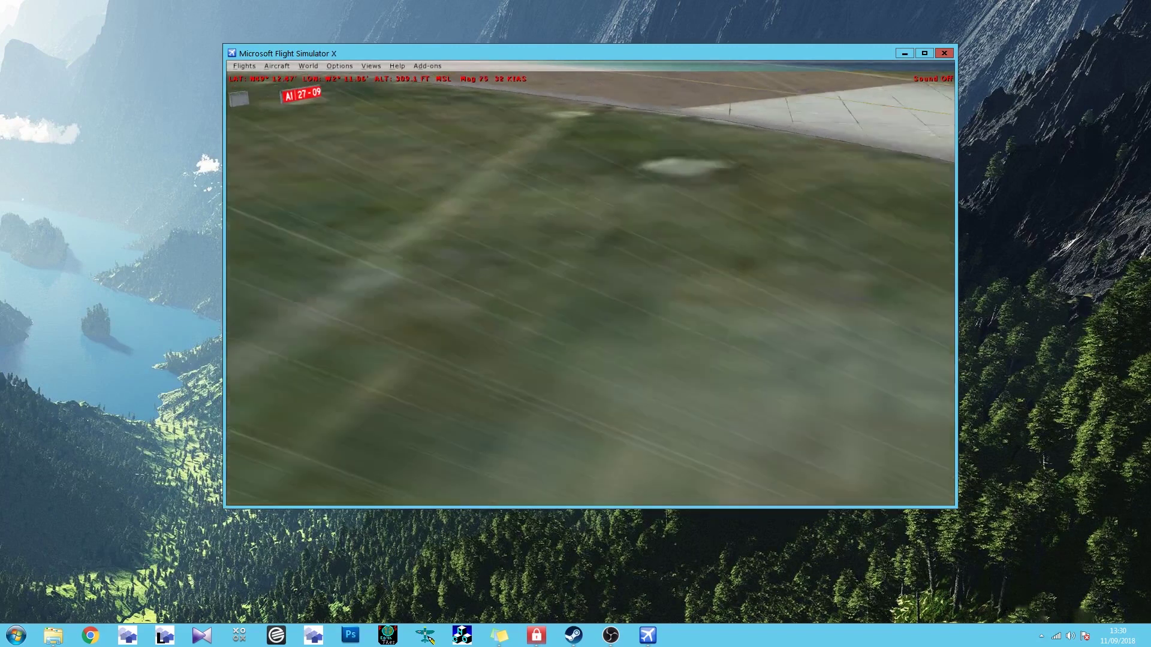
key("KP_8")
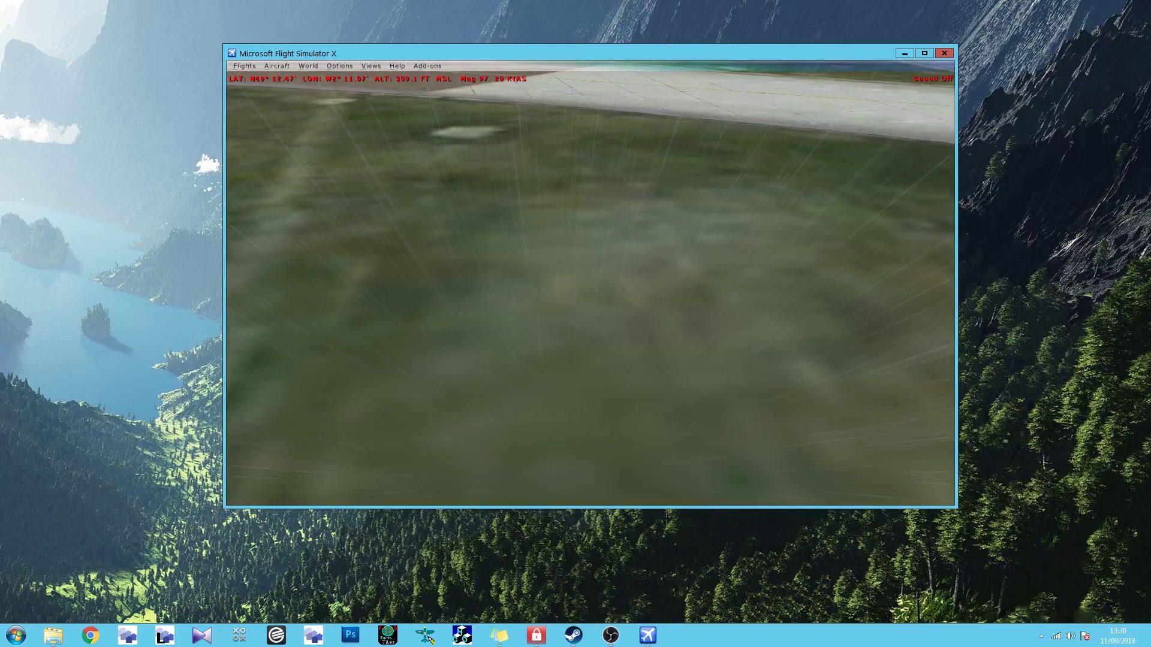
key("KP_2")
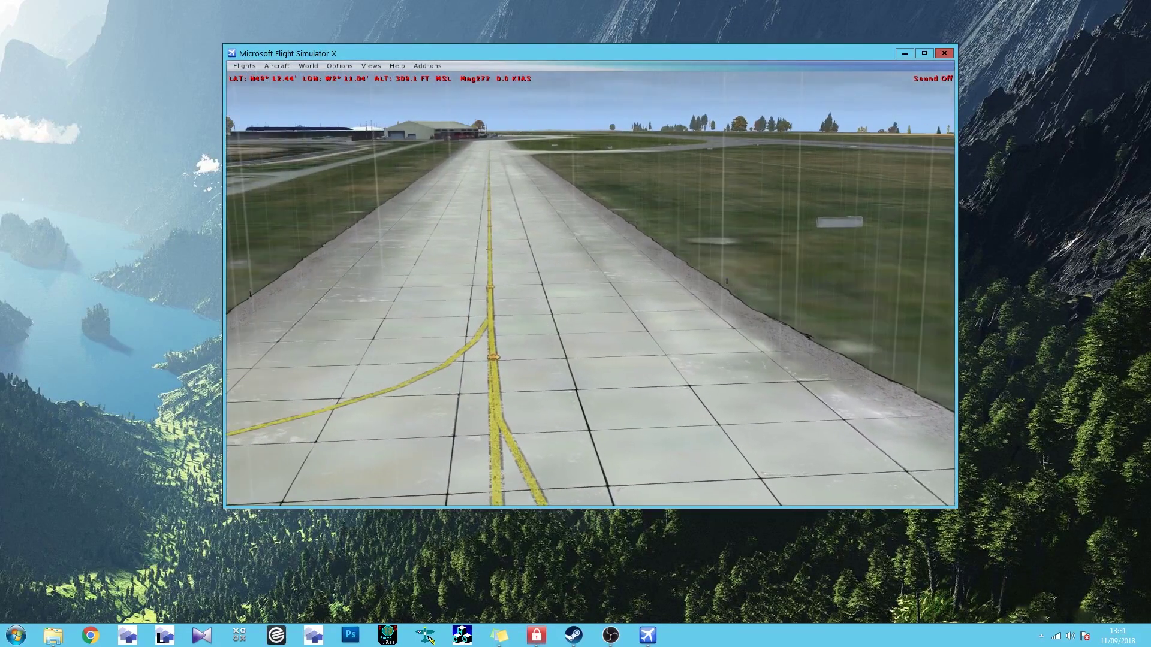
key("KP_5")
key("KP_1")
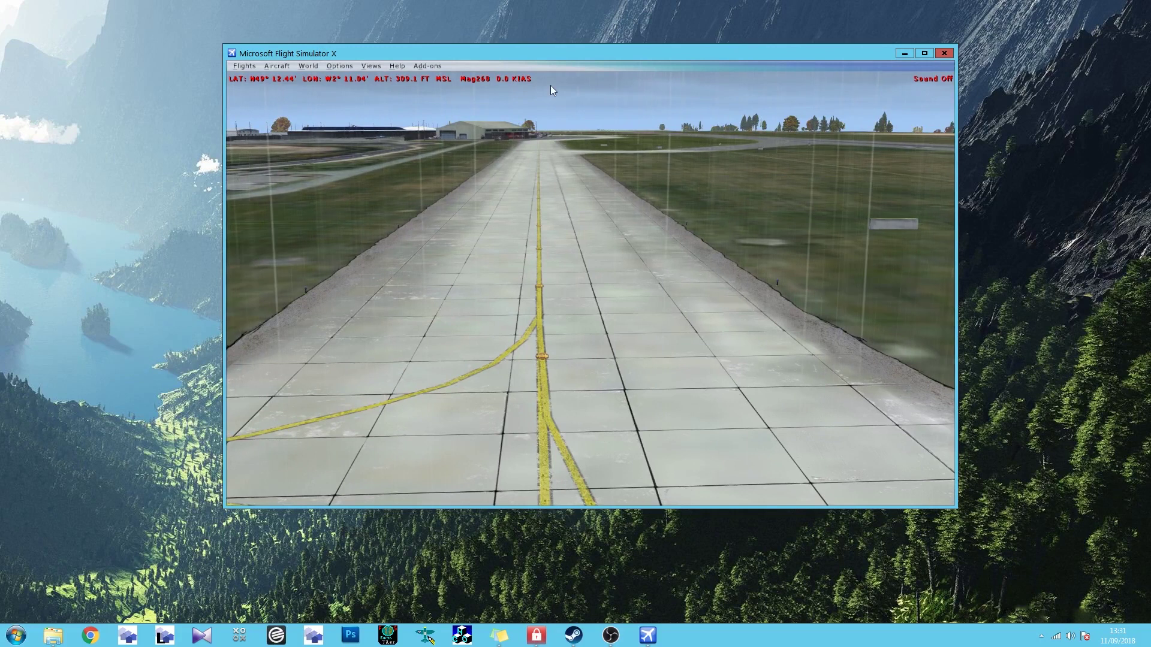
left_click(425, 69)
left_click(434, 89)
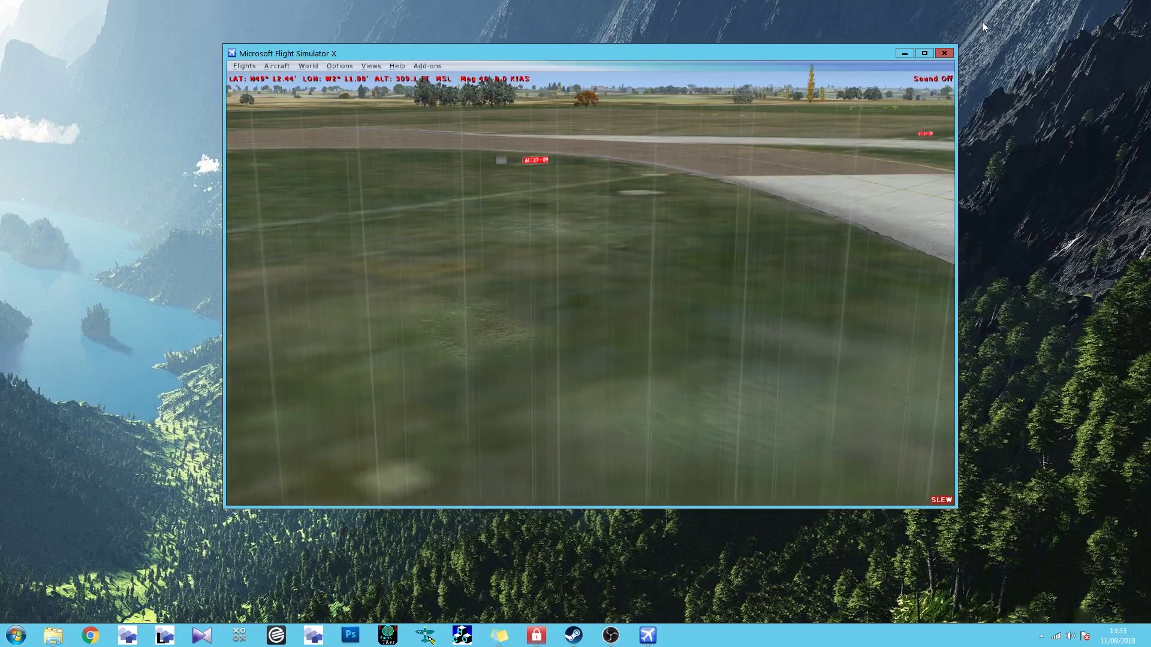
key("y")
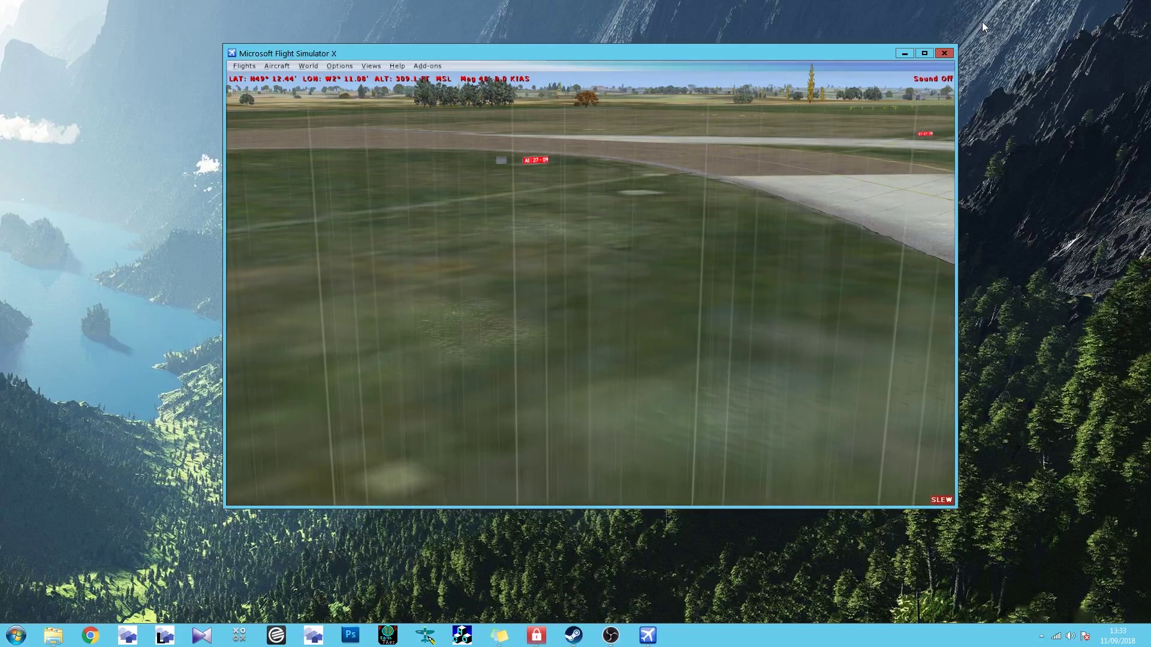
key("y")
key("y")
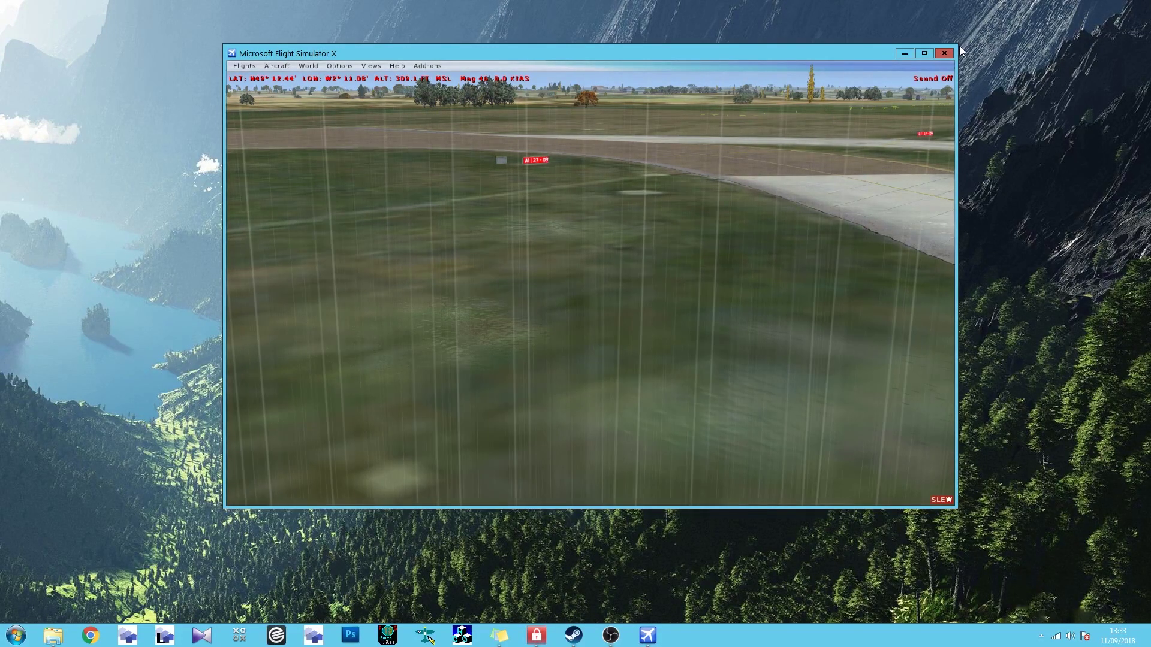
key("y")
key("y")
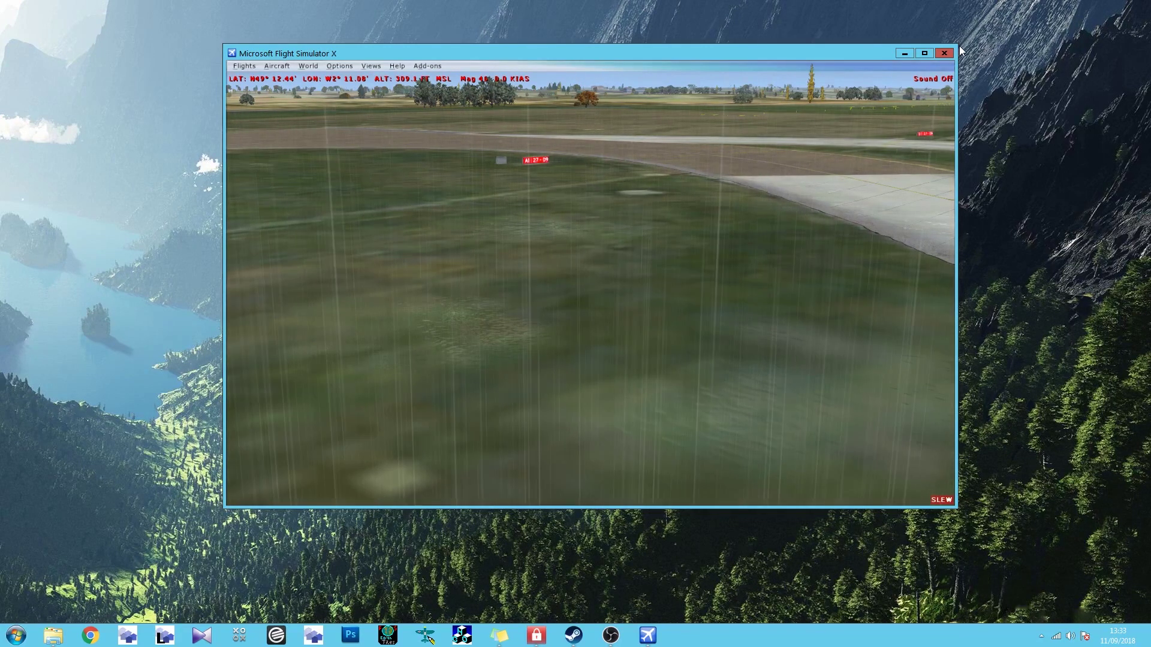
key("y")
key("y")
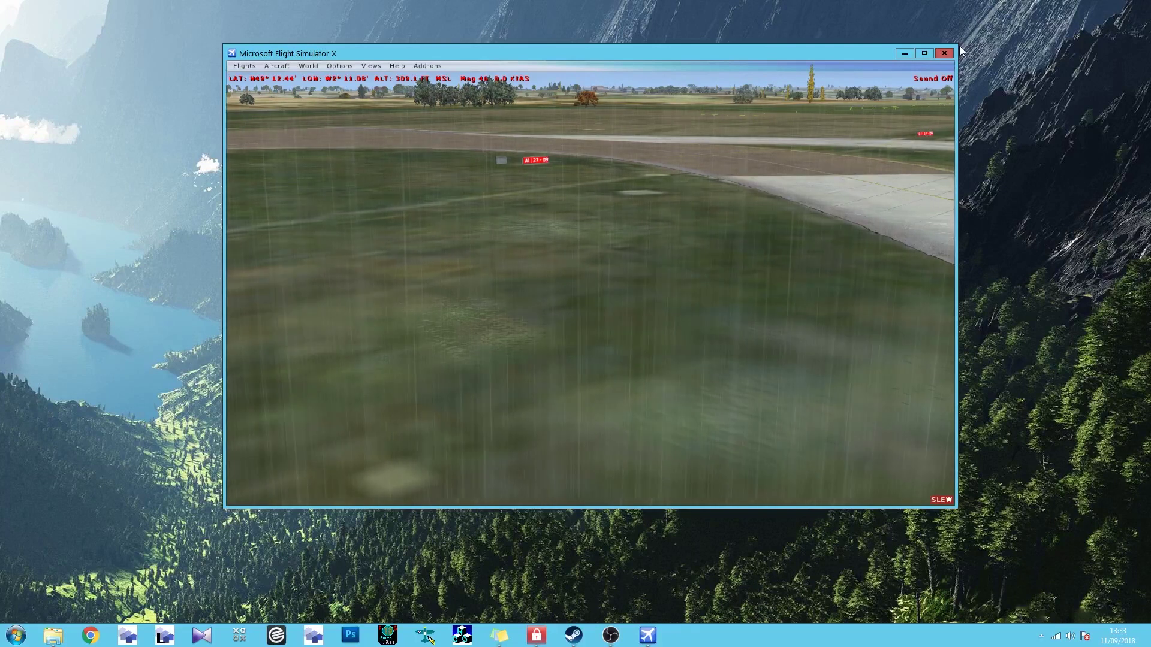
key("y")
key("y")
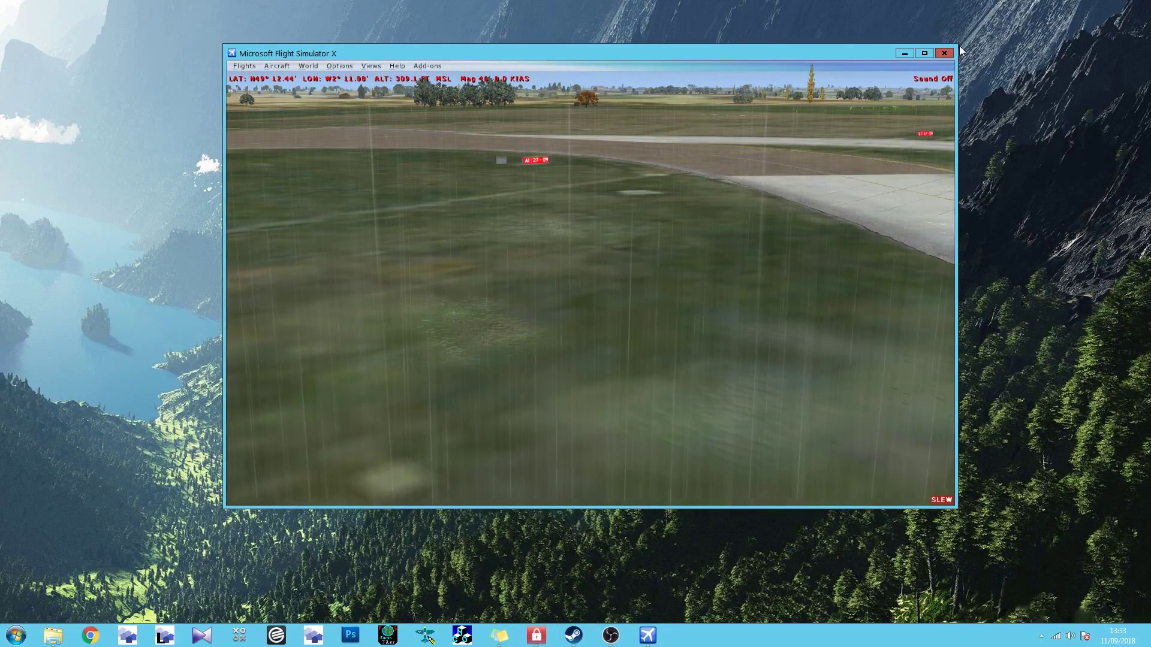
key("y")
key("y")
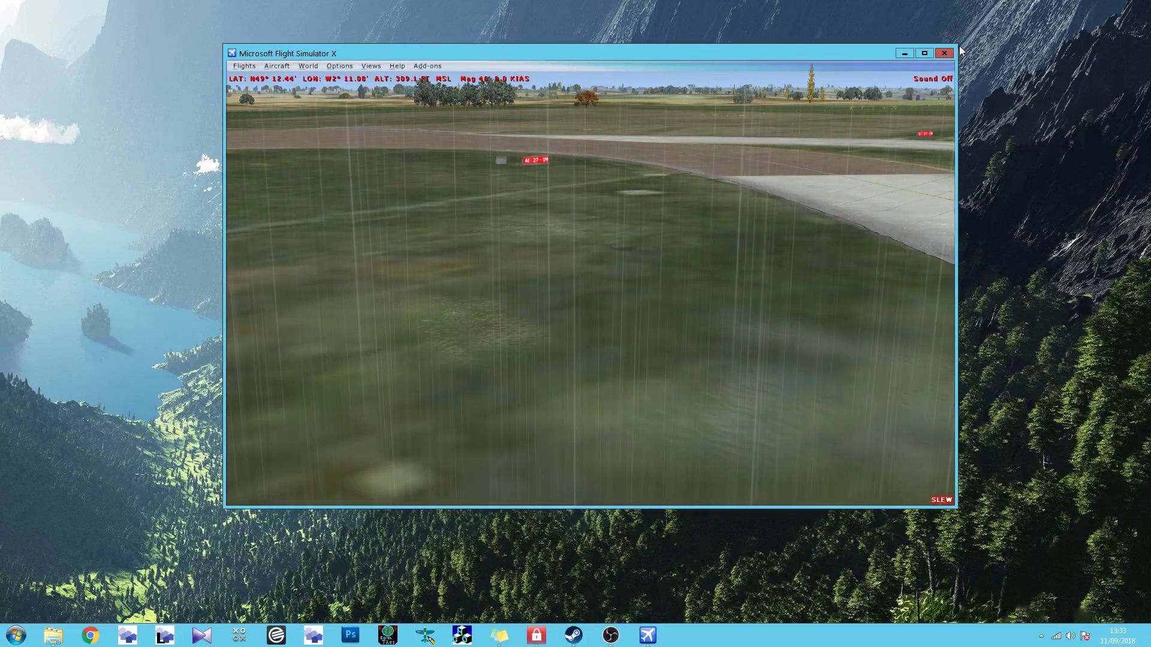
key("y")
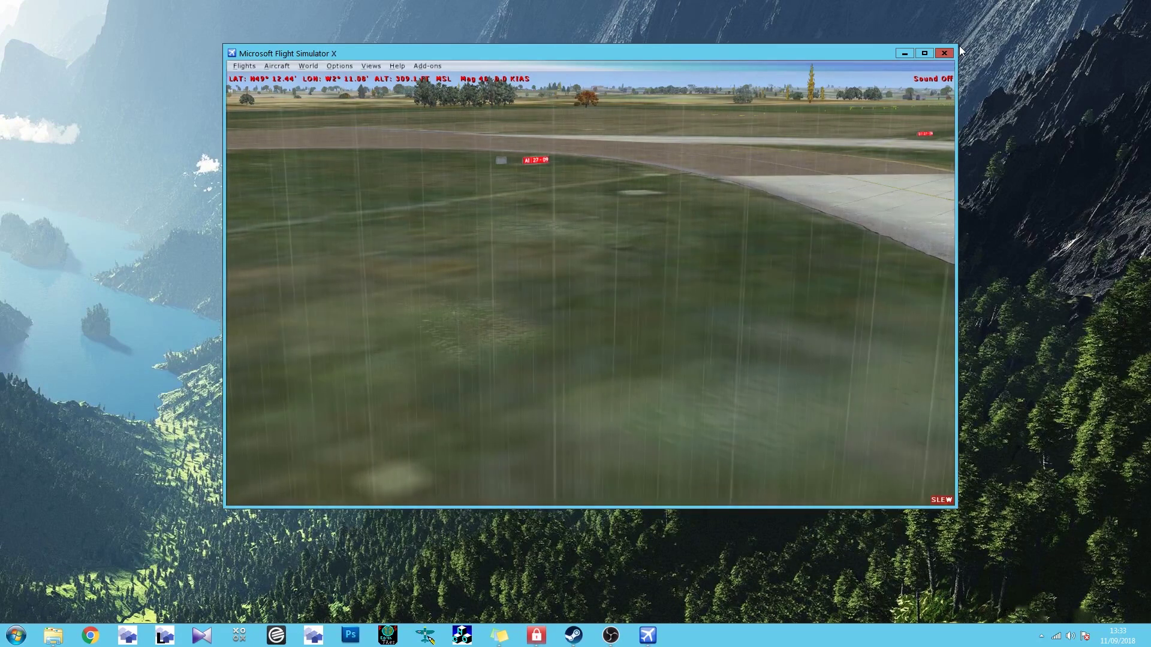